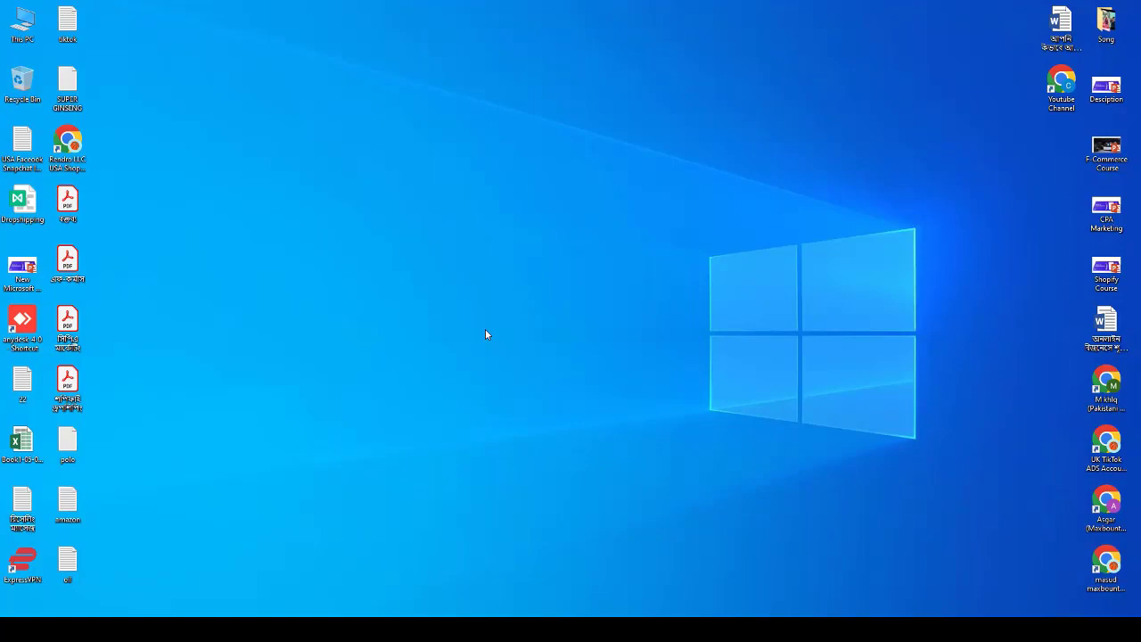
# Refresh the Windows desktop and switch to the Edge window showing Facebook.
pyautogui.rightClick(427, 208)
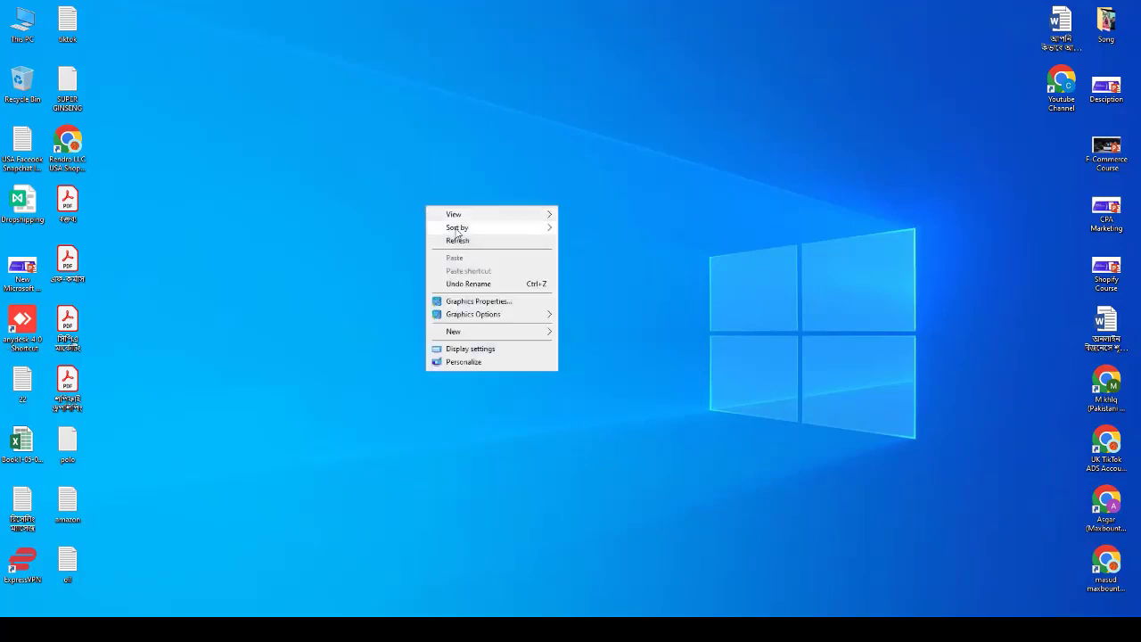
pyautogui.click(450, 240)
pyautogui.hotkey('alt', 'Tab')
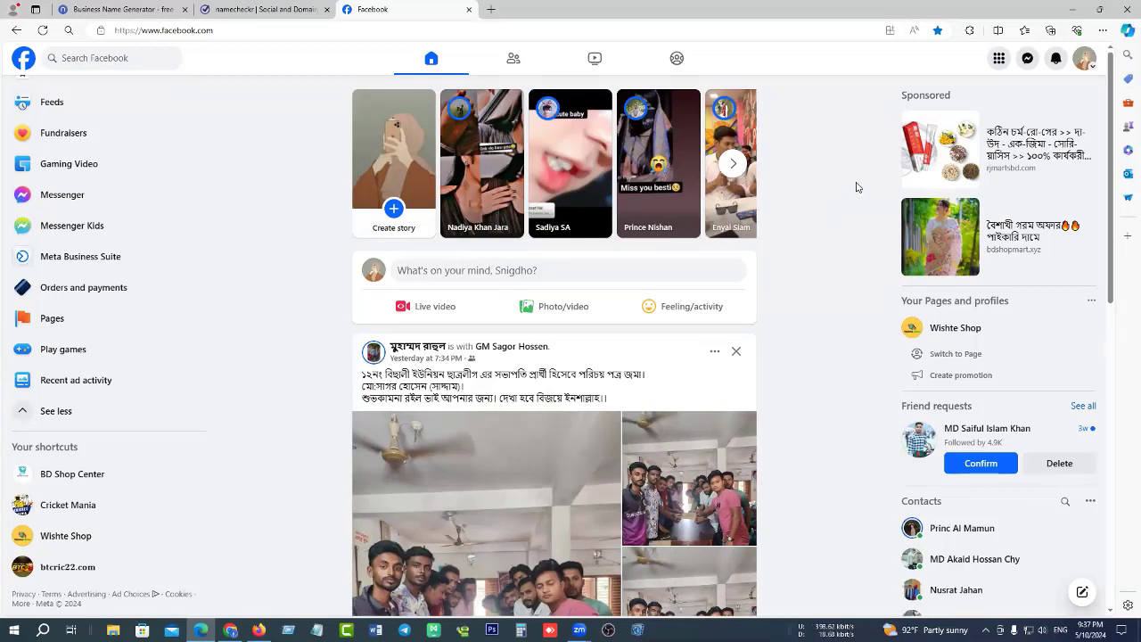
# Go from the profile menu via Settings & privacy > Settings to Accounts Center's Password and security.
pyautogui.click(1086, 60)
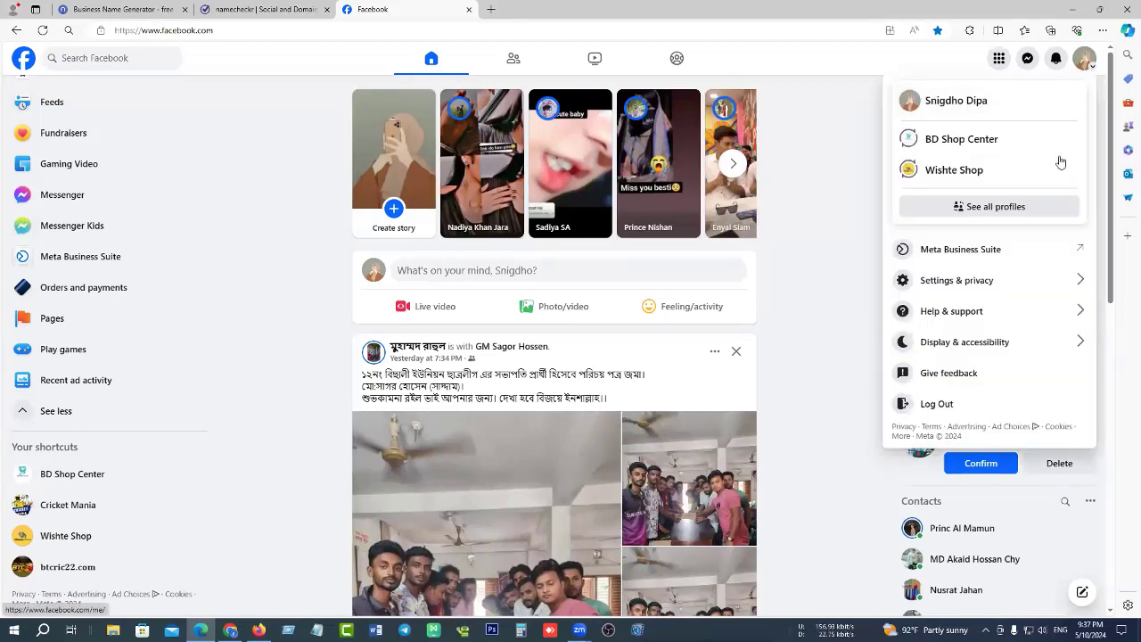
pyautogui.click(1066, 282)
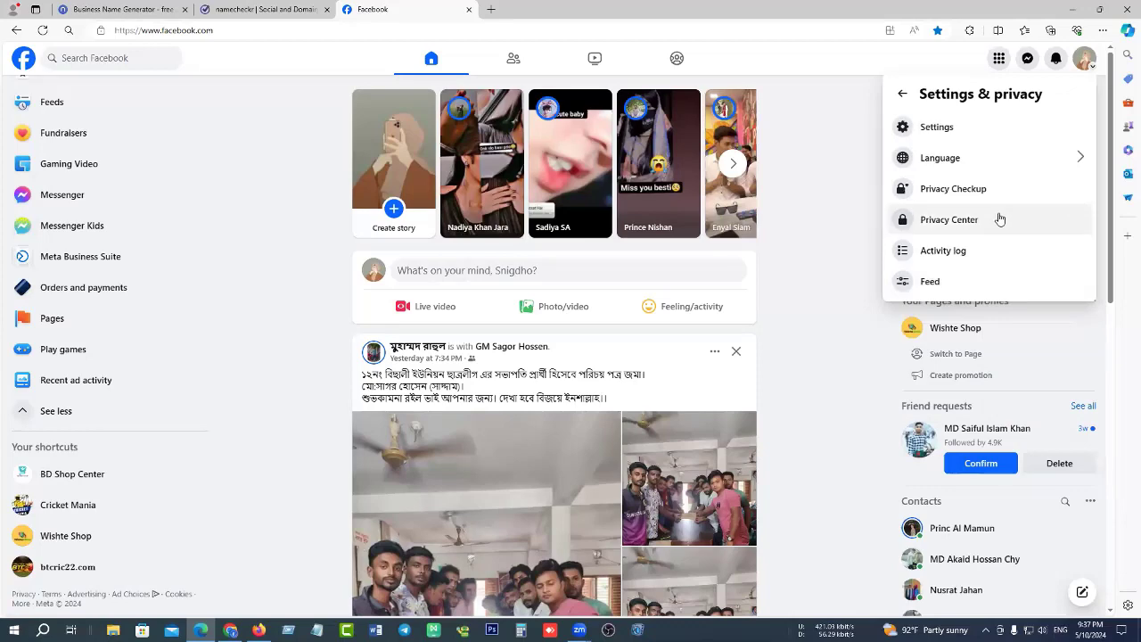
pyautogui.click(961, 127)
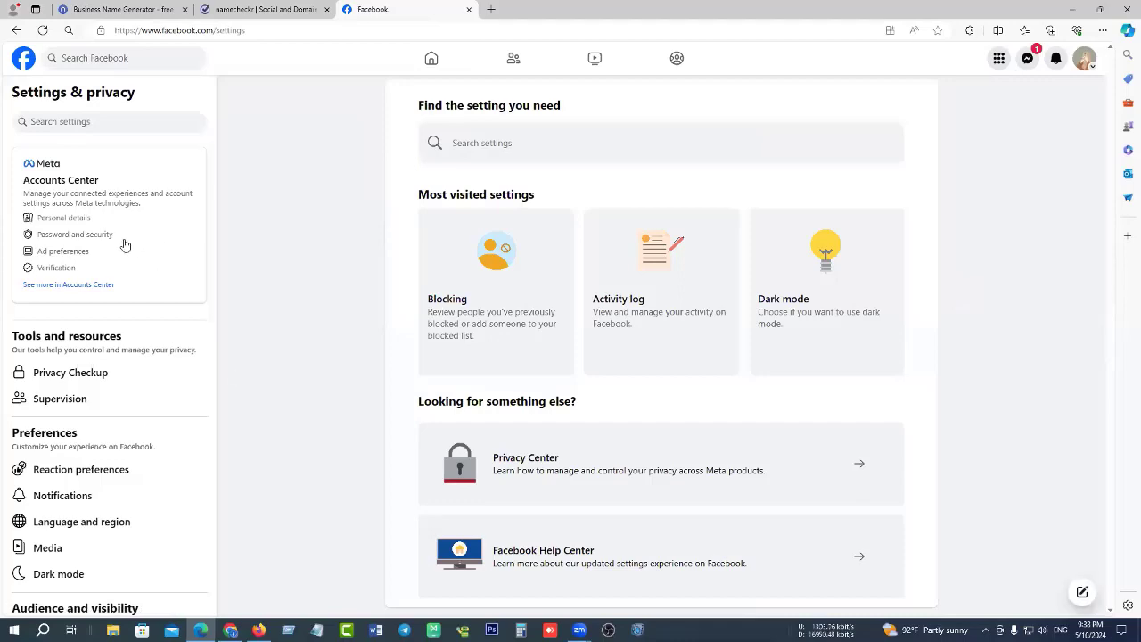
pyautogui.scroll(-10, 122, 267)
pyautogui.scroll(10, 122, 402)
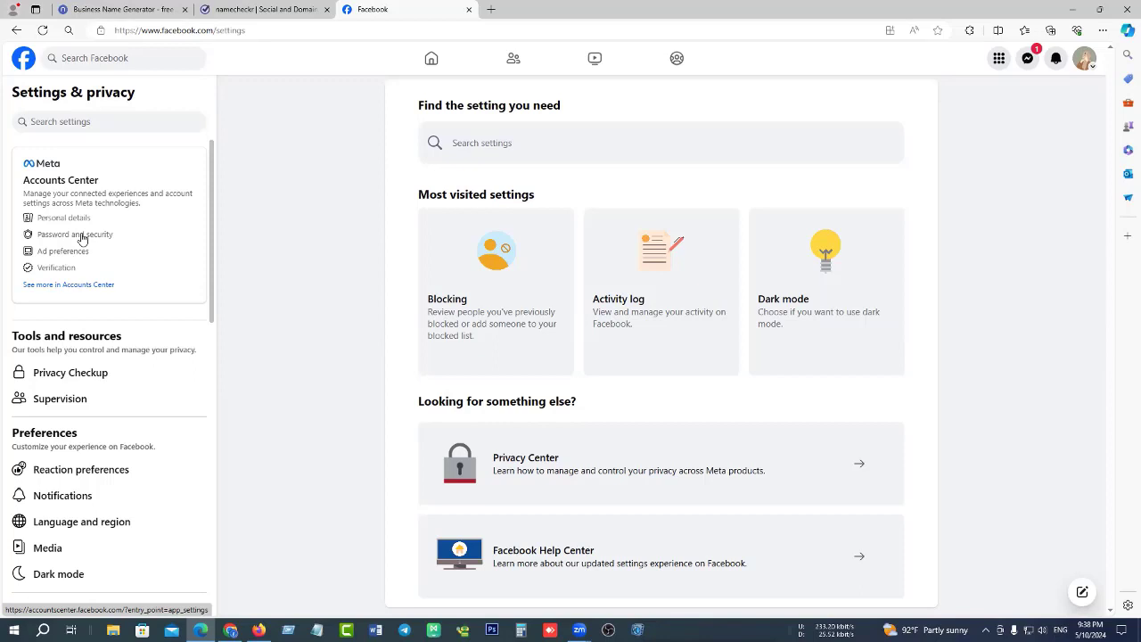
pyautogui.click(81, 236)
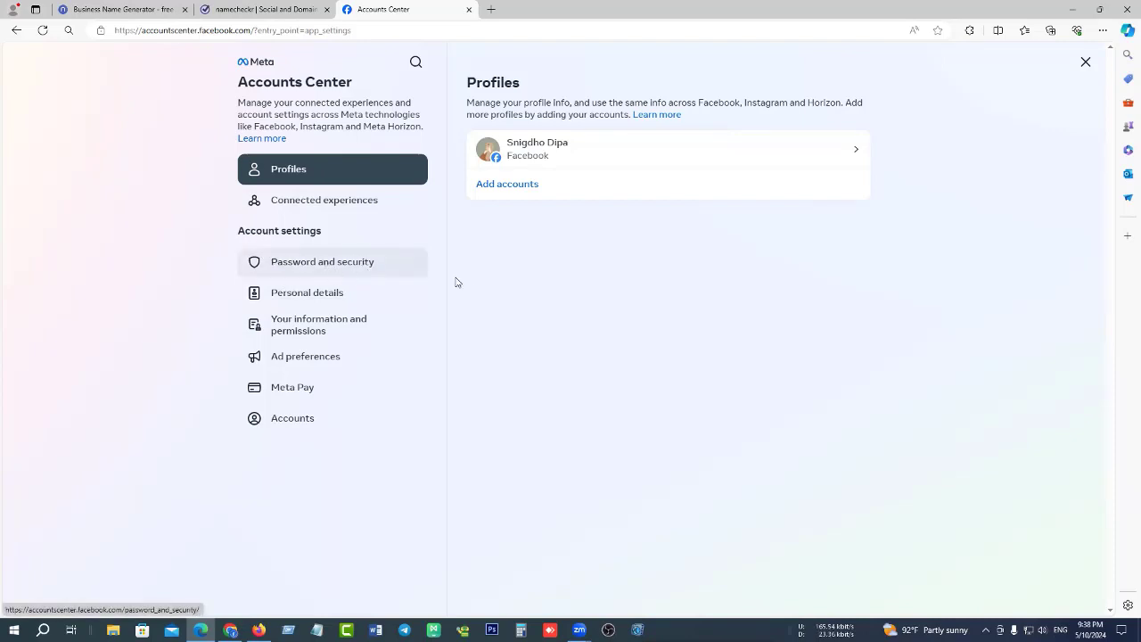
# Open the Password and security section and start Two-factor authentication setup.
pyautogui.click(305, 270)
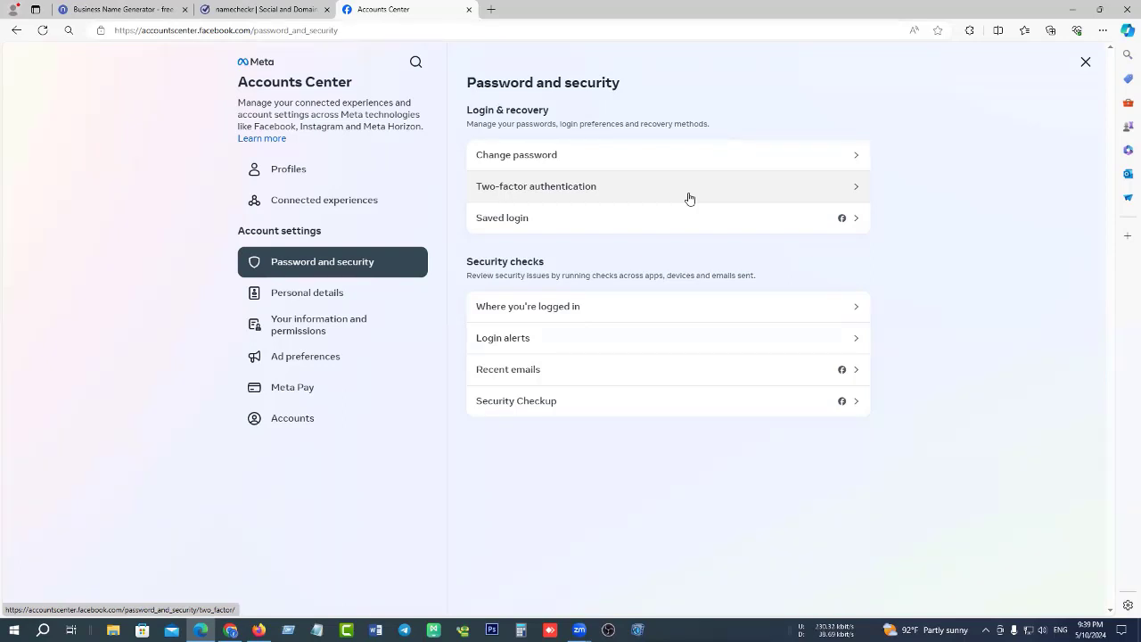
pyautogui.click(815, 189)
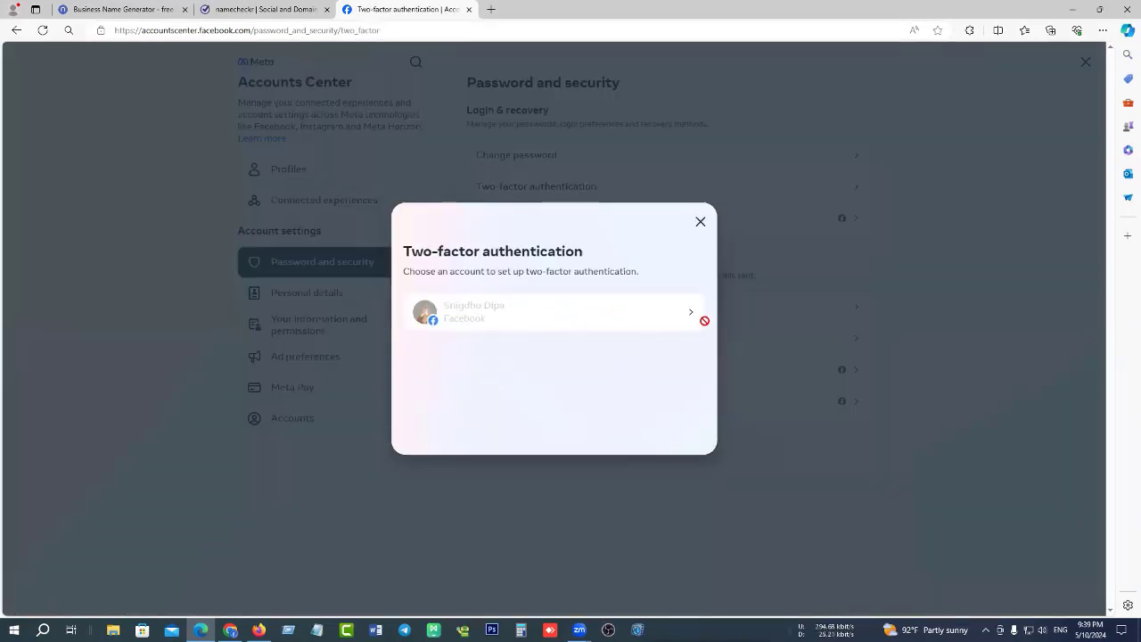
# Choose the Facebook account and continue with the Authentication app (recommended) method.
pyautogui.click(689, 317)
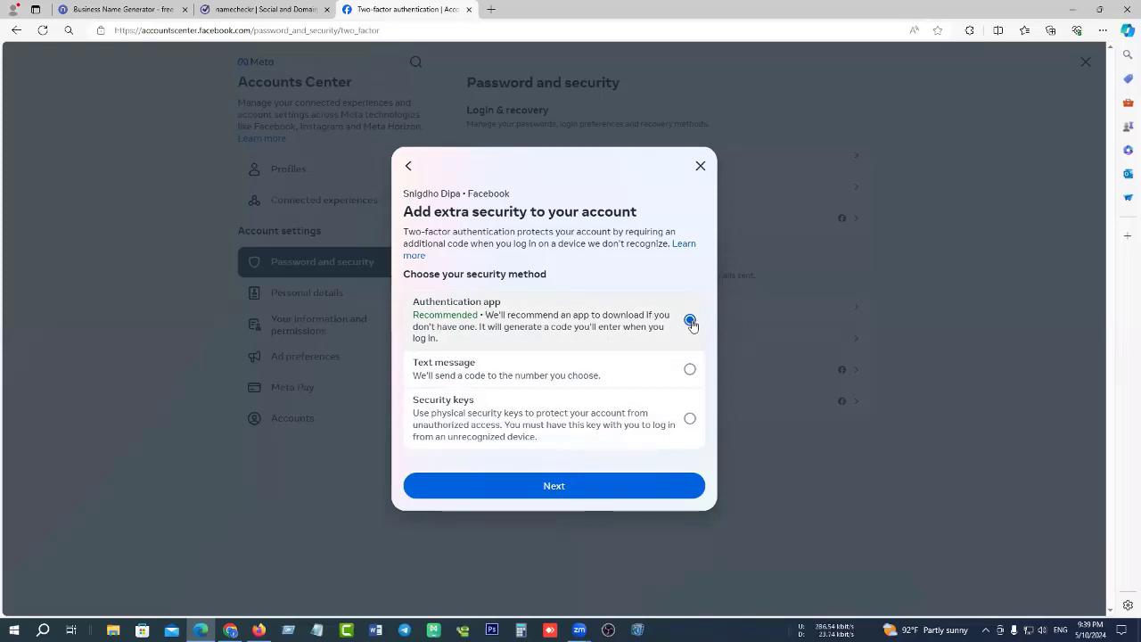
pyautogui.click(571, 488)
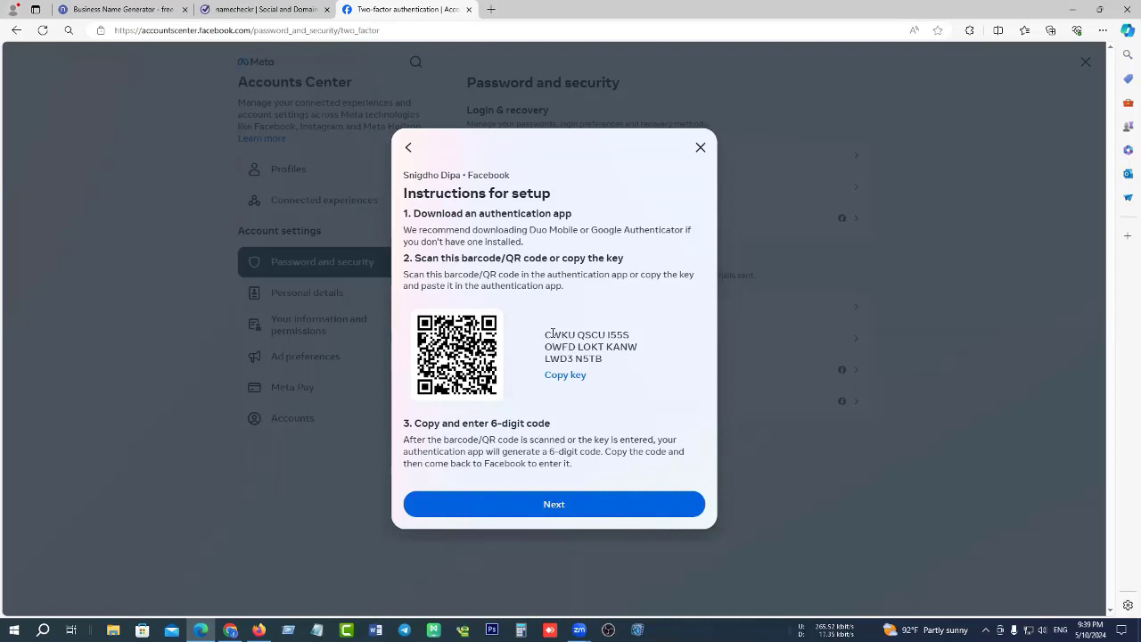
# Highlight the setup key below the QR code, then advance to the 6-digit code step.
pyautogui.moveTo(545, 334); pyautogui.dragTo(604, 359)
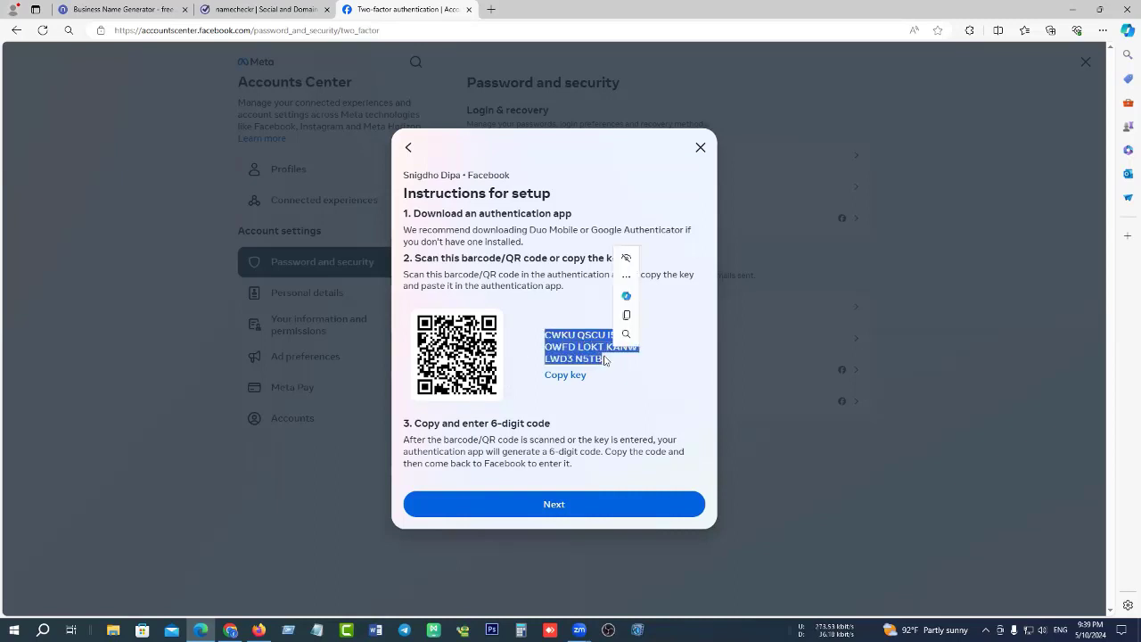
pyautogui.click(605, 359)
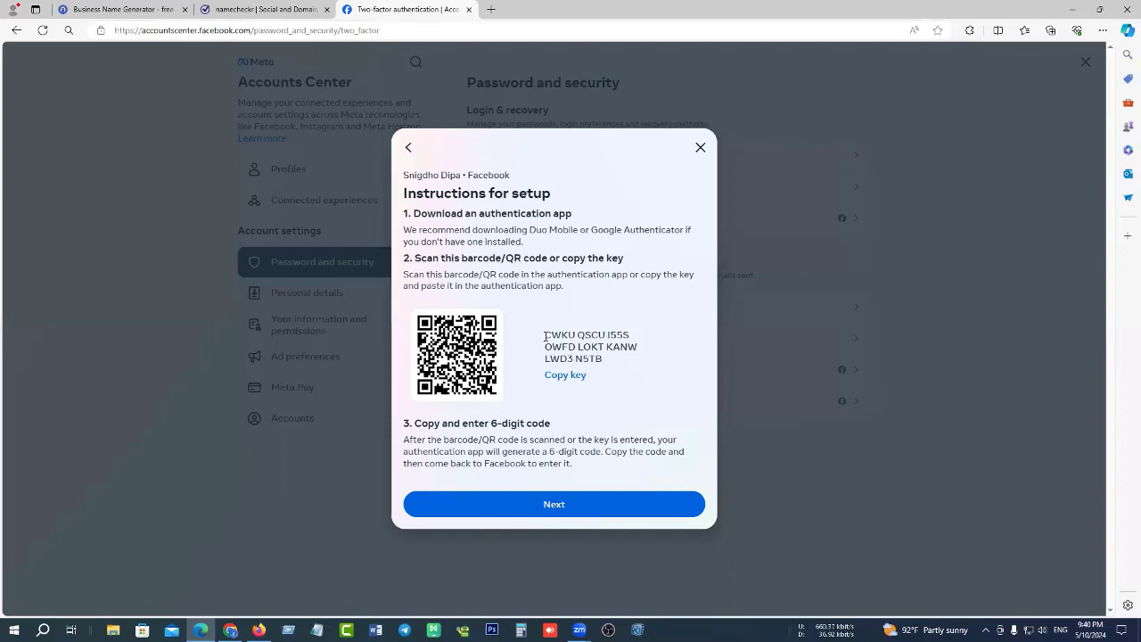
pyautogui.moveTo(545, 337); pyautogui.dragTo(614, 362)
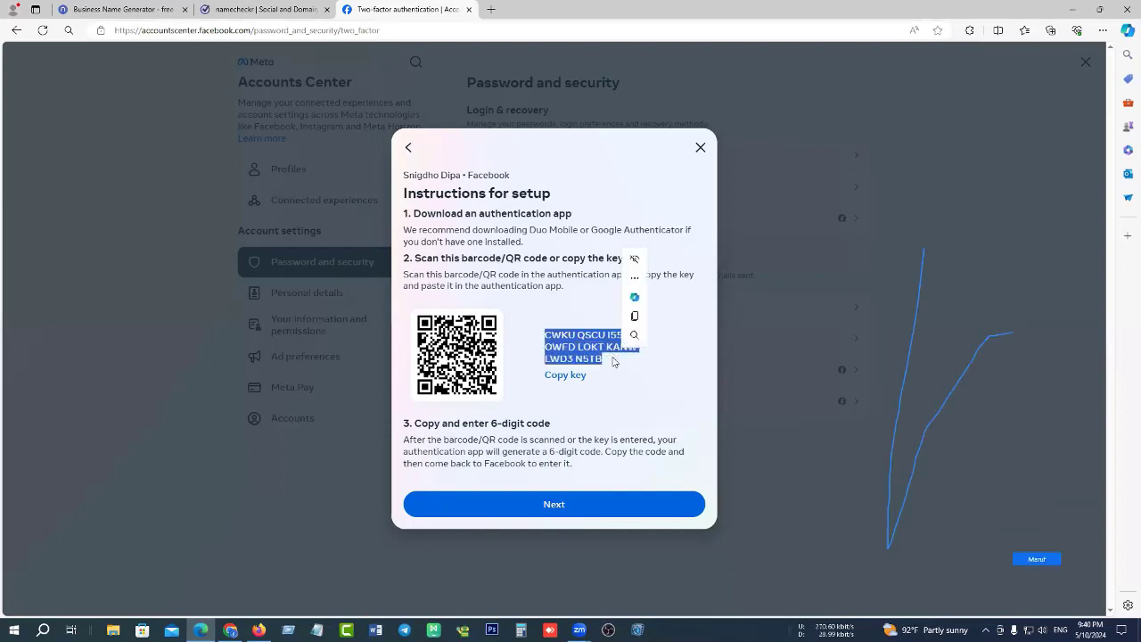
pyautogui.click(614, 360)
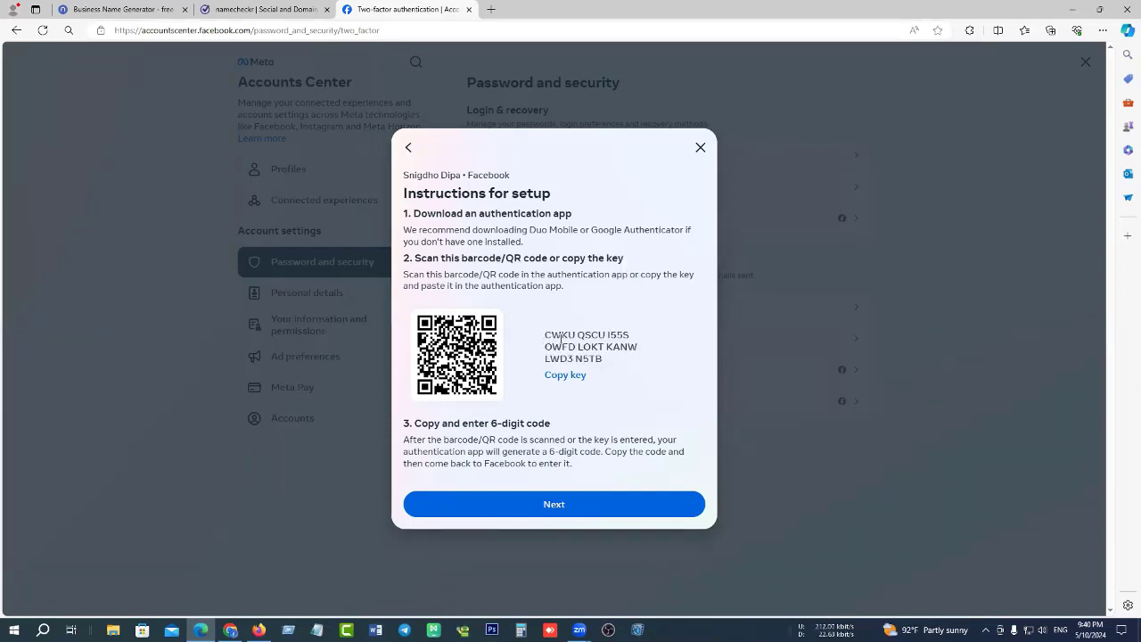
pyautogui.moveTo(546, 336); pyautogui.dragTo(612, 363)
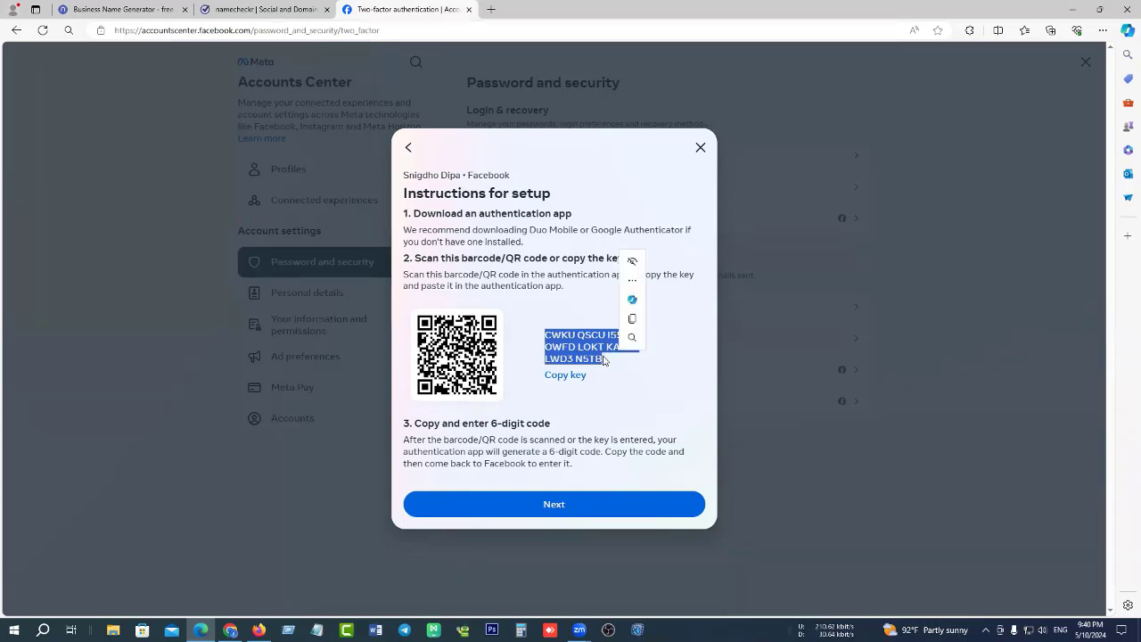
pyautogui.click(634, 383)
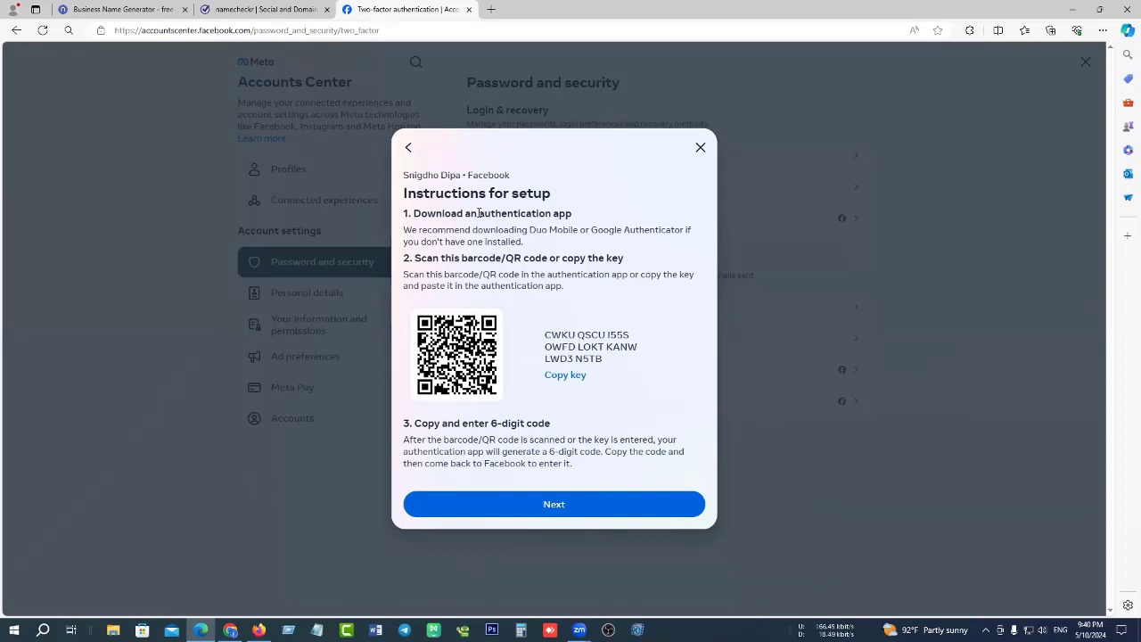
pyautogui.moveTo(479, 214); pyautogui.dragTo(576, 218)
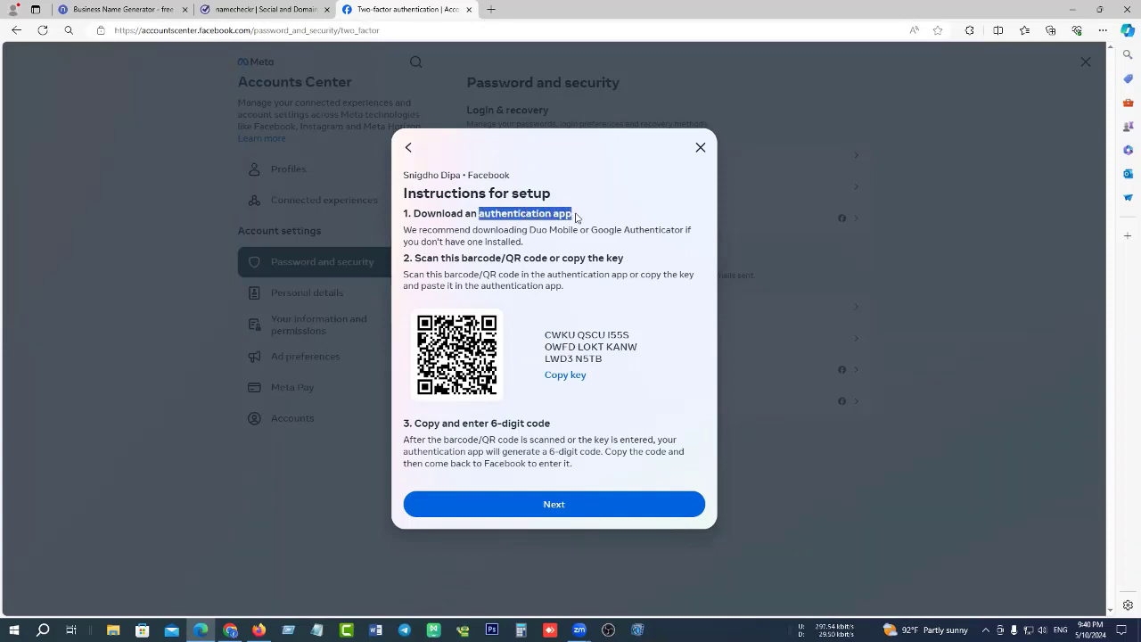
pyautogui.click(576, 218)
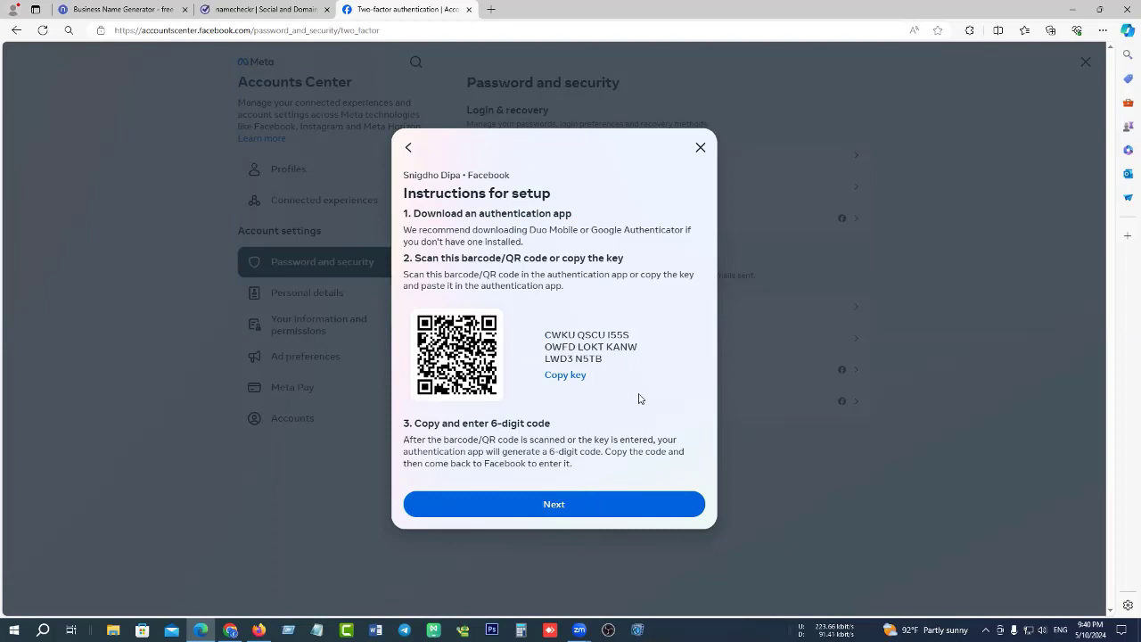
pyautogui.click(563, 506)
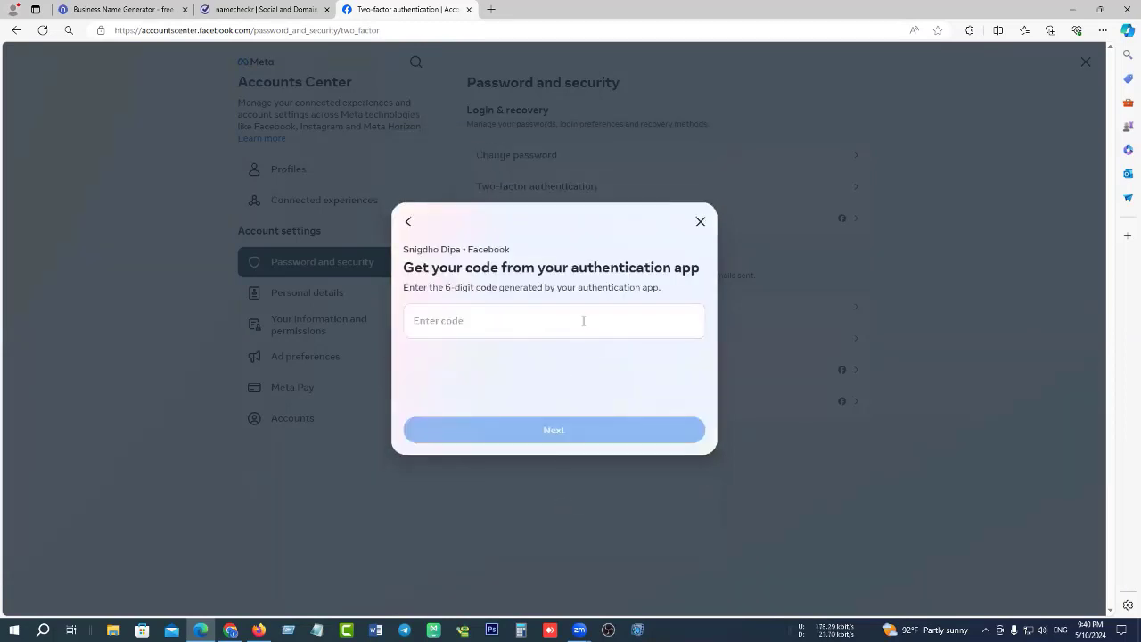
# Revisit the setup instructions and code field, then back out to the security method choice.
pyautogui.click(408, 223)
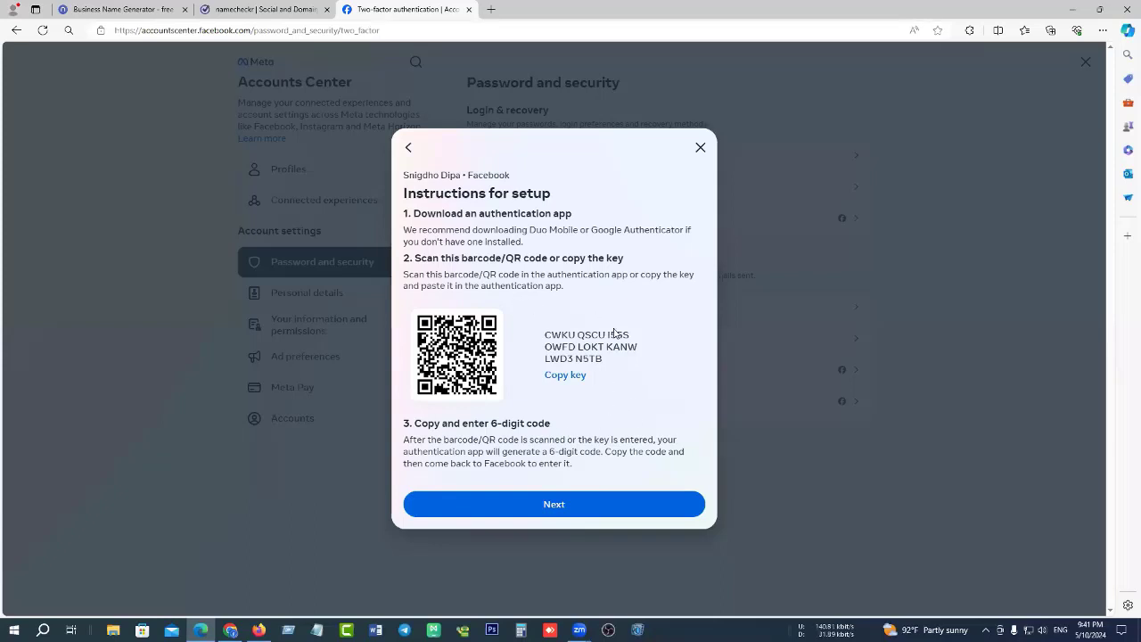
pyautogui.click(556, 507)
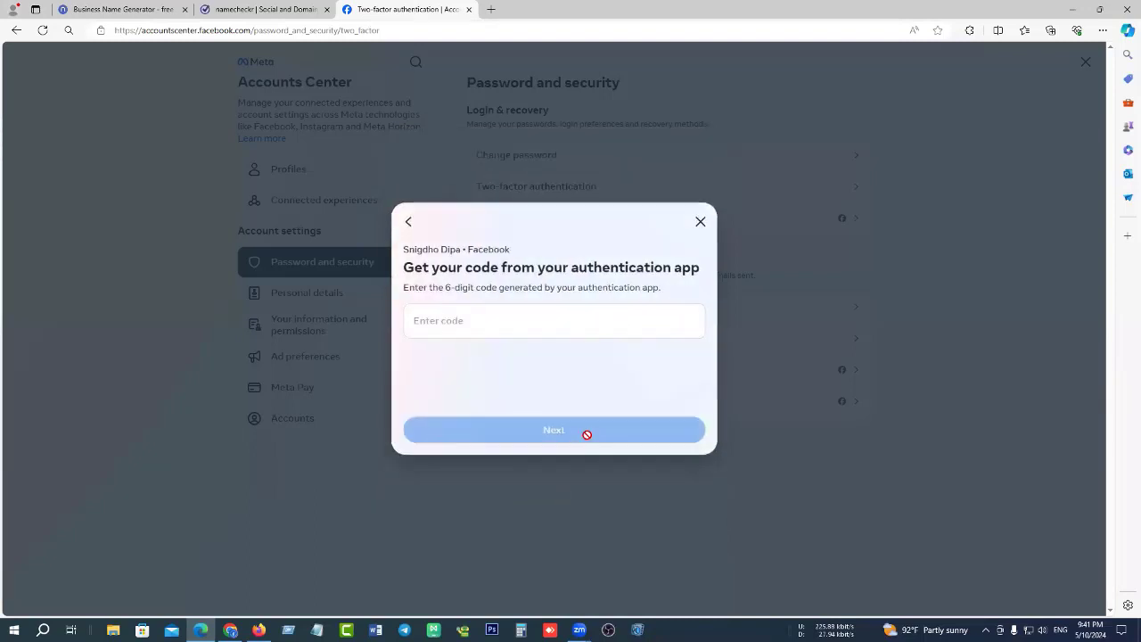
pyautogui.click(525, 325)
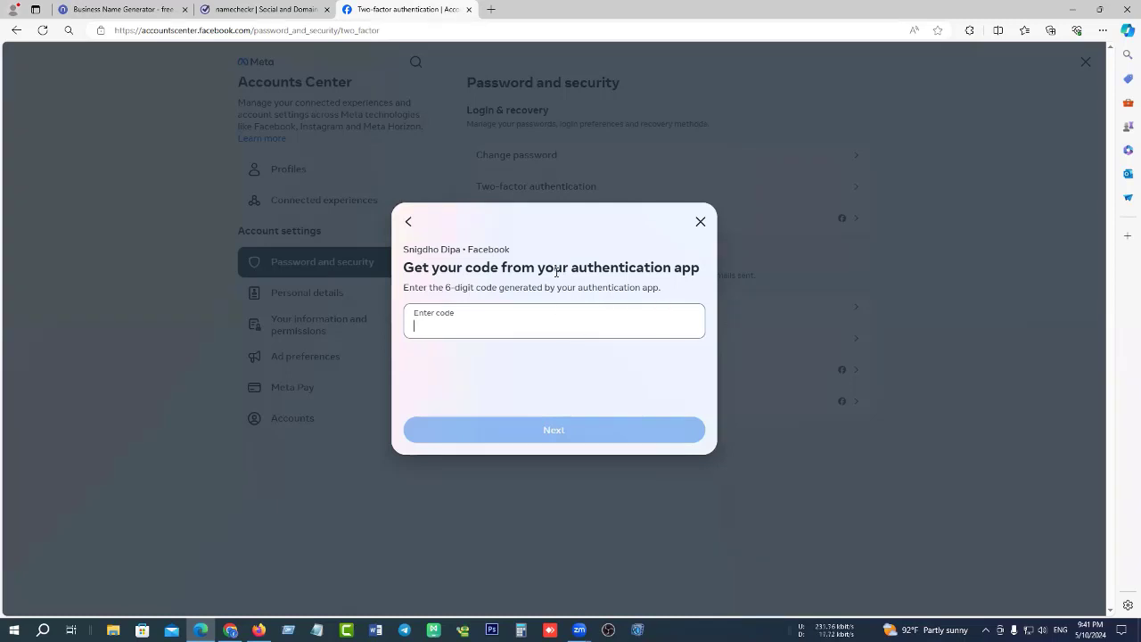
pyautogui.click(408, 222)
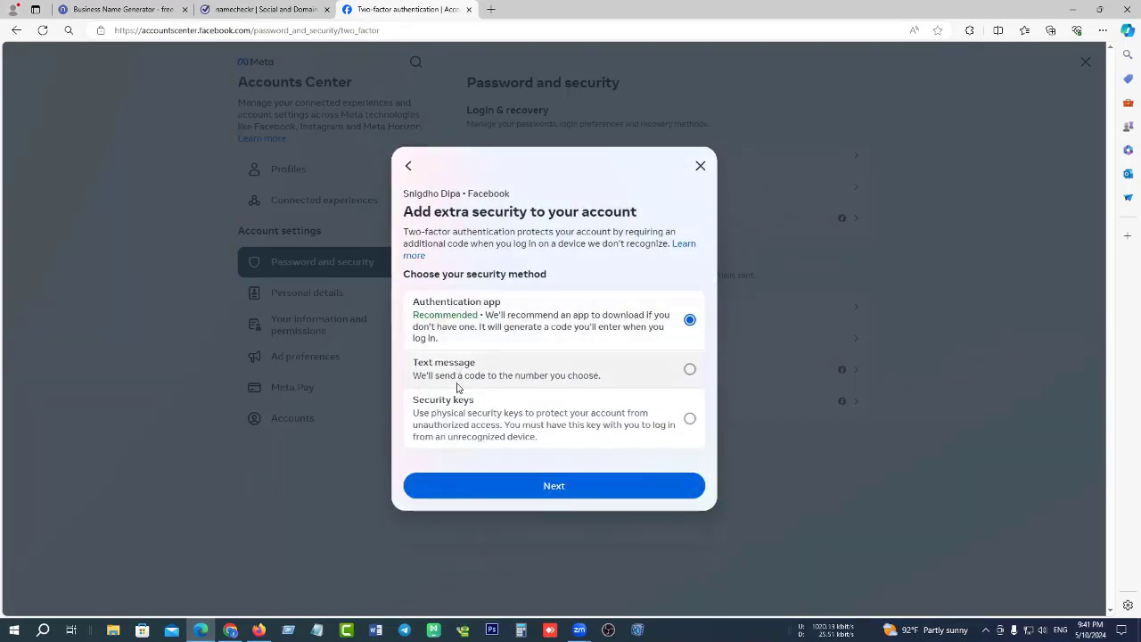
# Try the text message method, then back out and close the two-factor dialog unfinished.
pyautogui.click(689, 369)
pyautogui.click(571, 488)
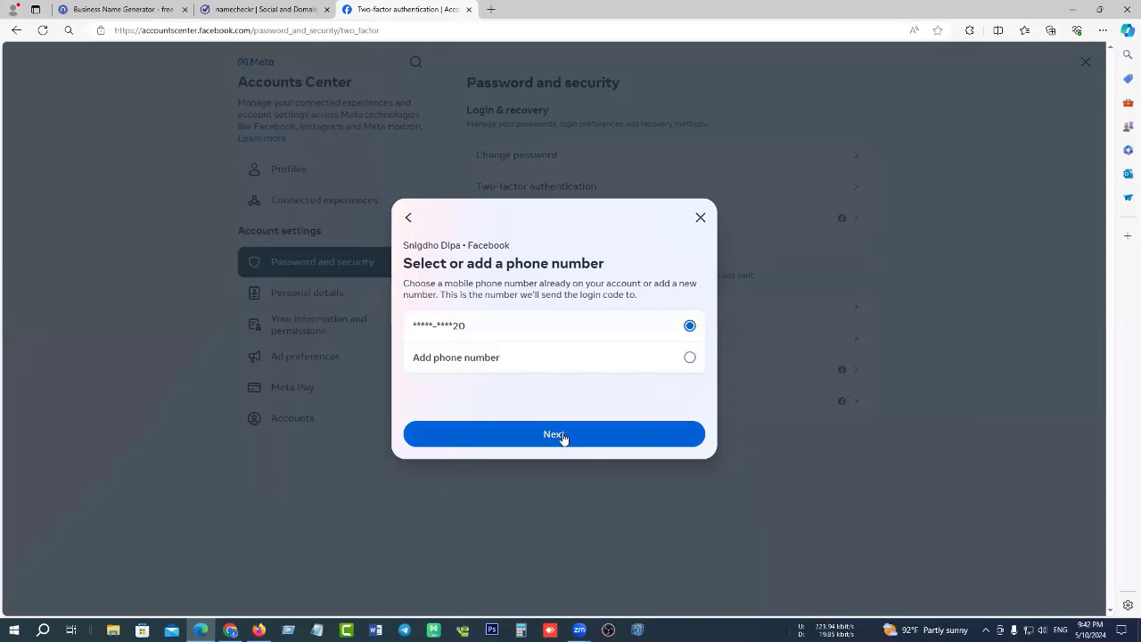
pyautogui.click(408, 218)
pyautogui.click(701, 168)
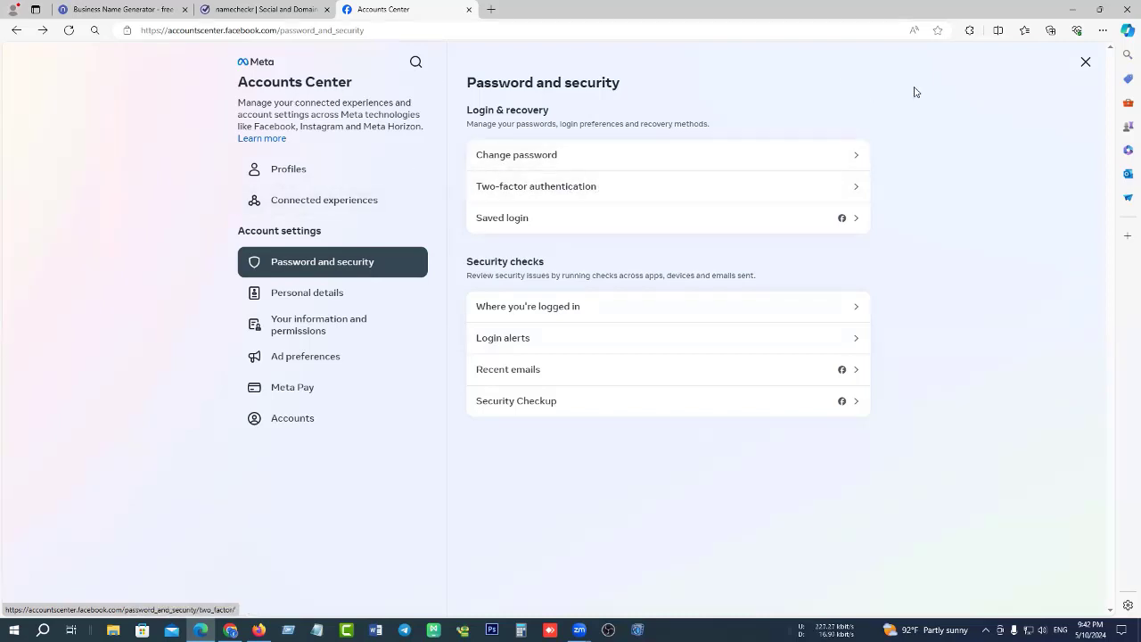
# Close Accounts Center and return to the Facebook home feed via the Home icon.
pyautogui.click(1085, 61)
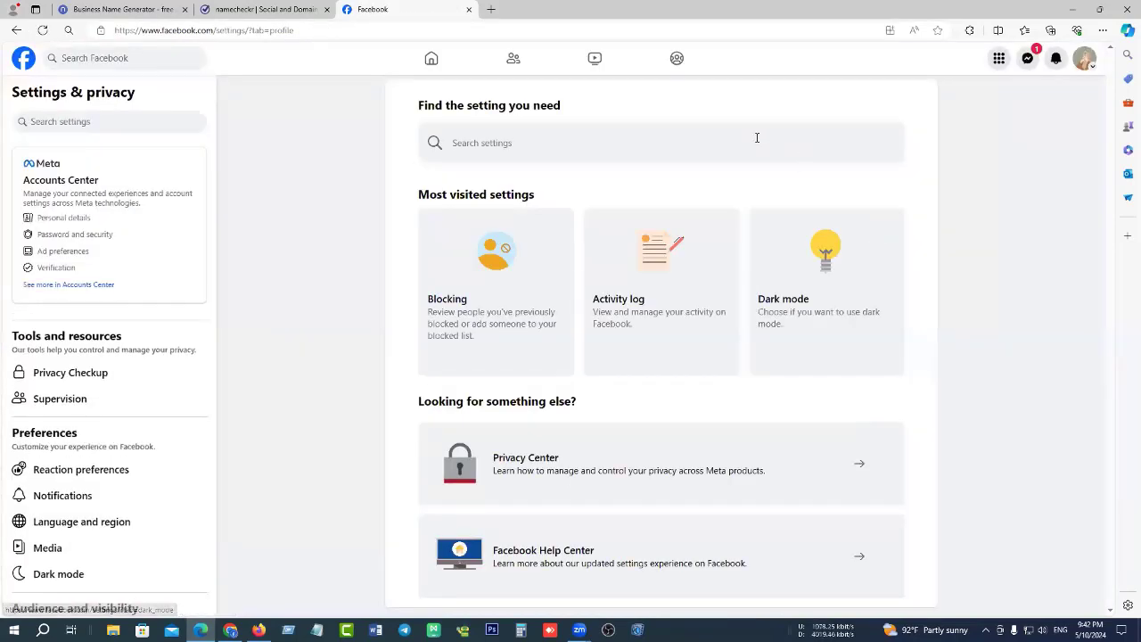
pyautogui.click(440, 69)
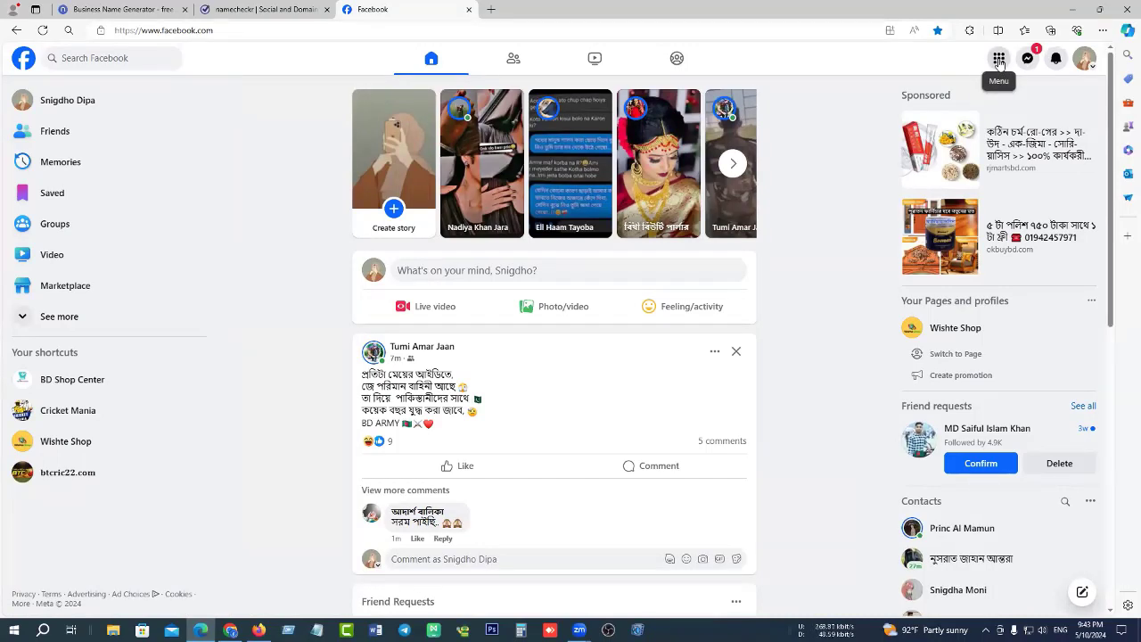
# Expand the sidebar with See more and open Pages listing BD Shop Center, Wishte Shop, Cricket Mania, btcric22.com.
pyautogui.click(999, 60)
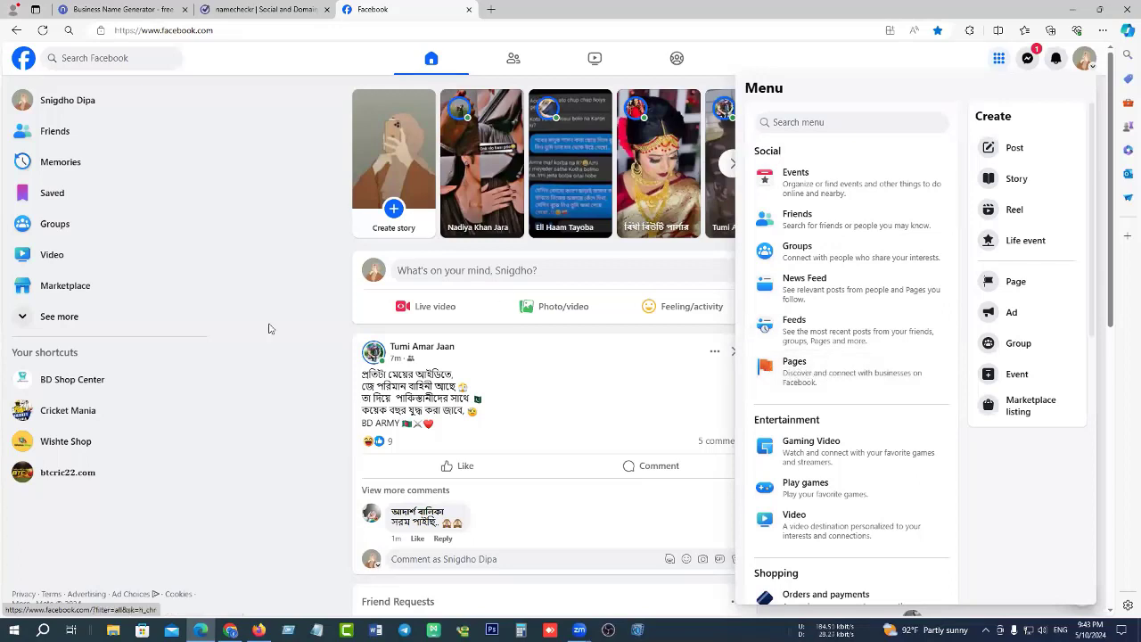
pyautogui.click(278, 353)
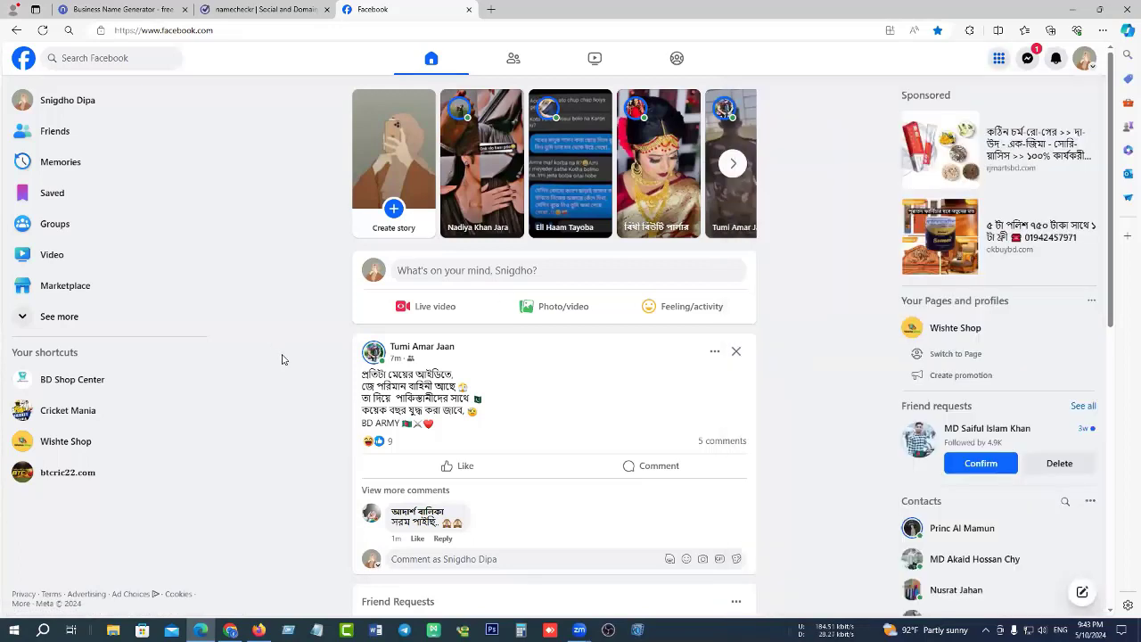
pyautogui.click(58, 321)
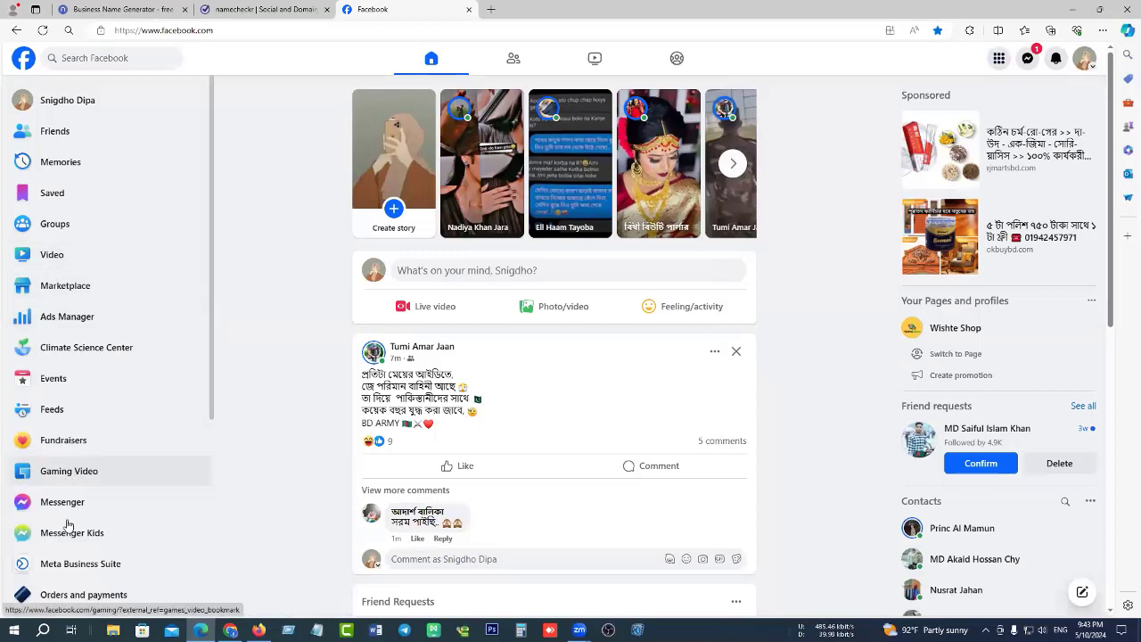
pyautogui.scroll(-3, 63, 471)
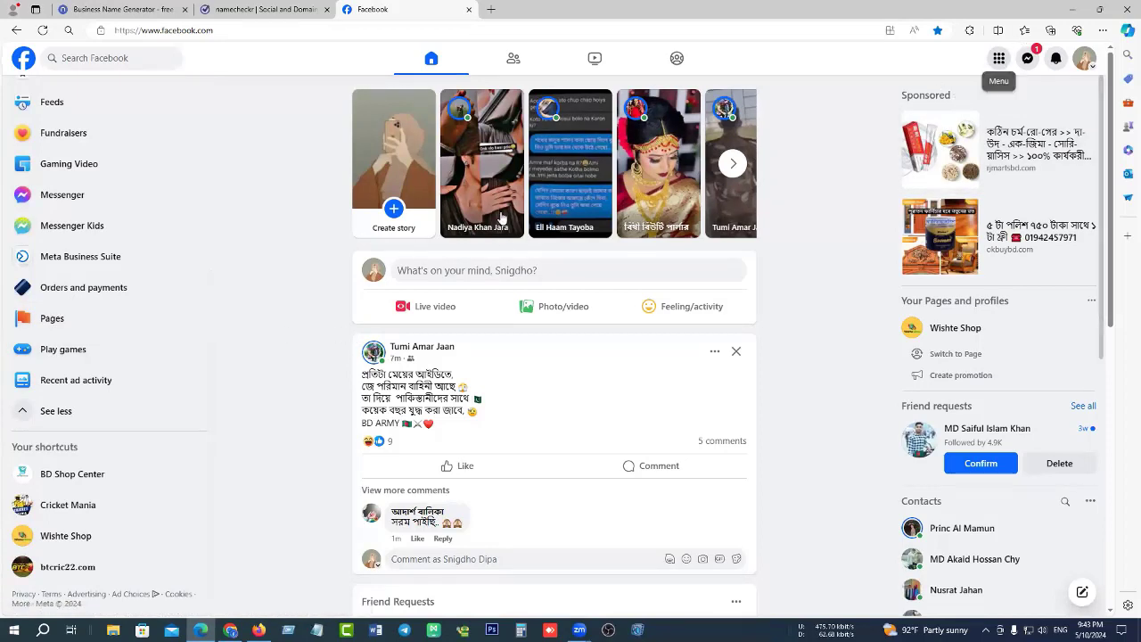
pyautogui.click(53, 319)
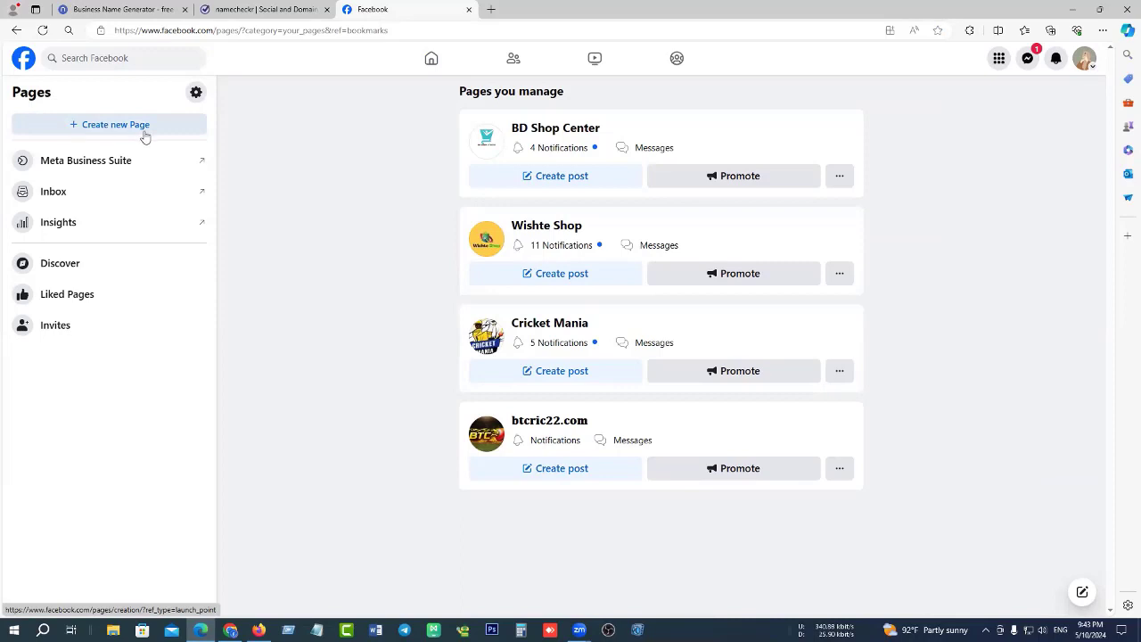
# Use Create new Page to bring up the blank Create a Page form with desktop preview.
pyautogui.click(114, 129)
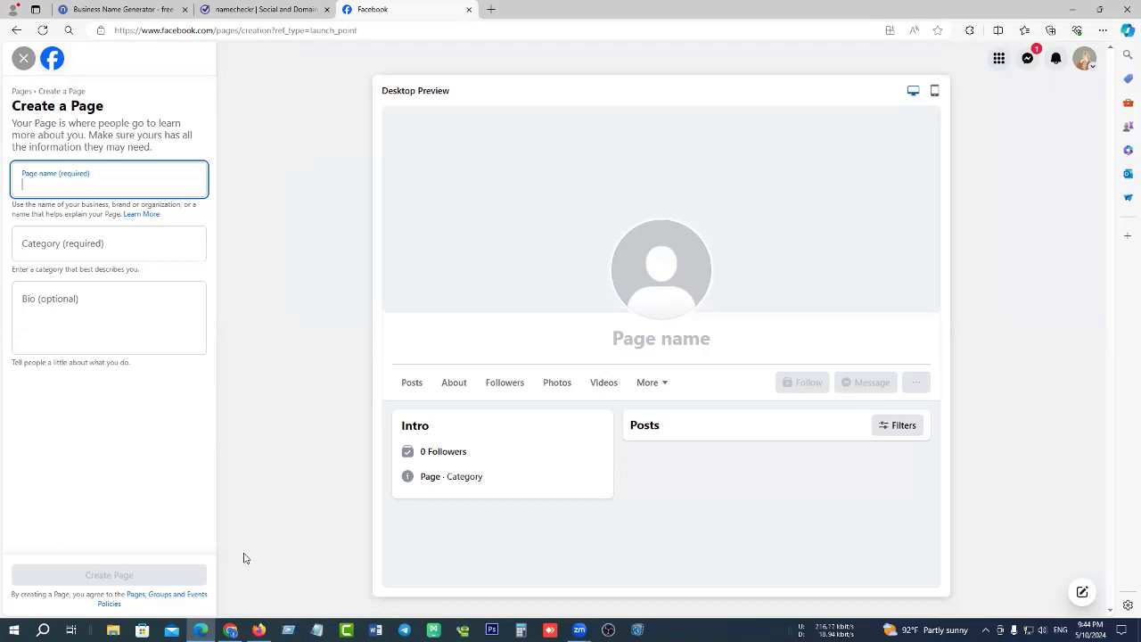
# Leave the Facebook Page name field empty and switch to the Namecheckr site.
pyautogui.click(89, 176)
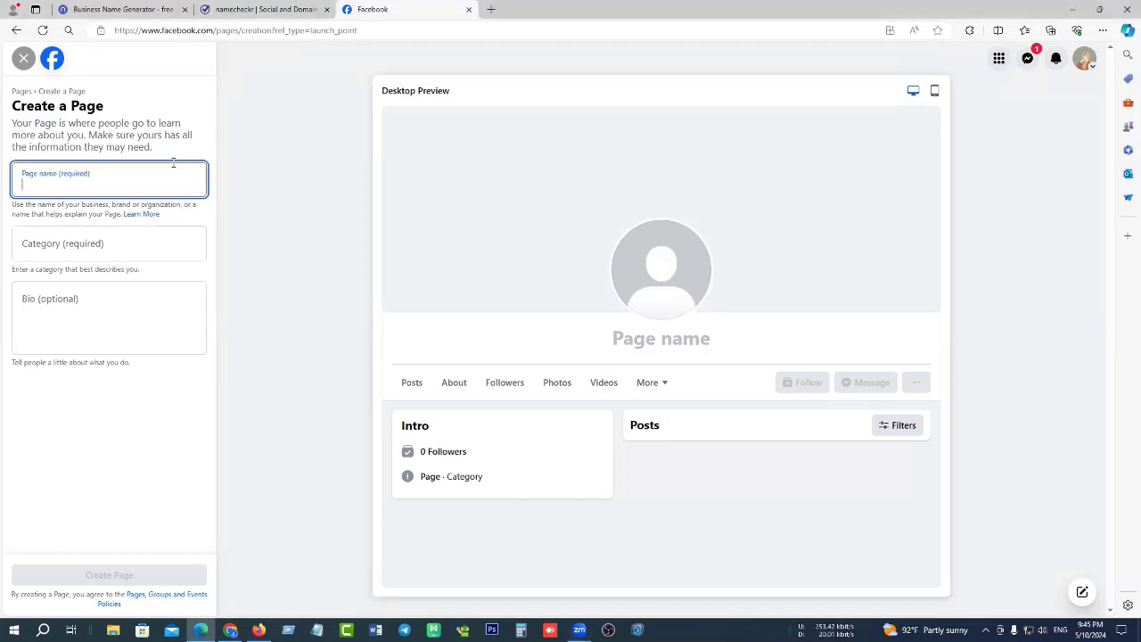
pyautogui.click(277, 10)
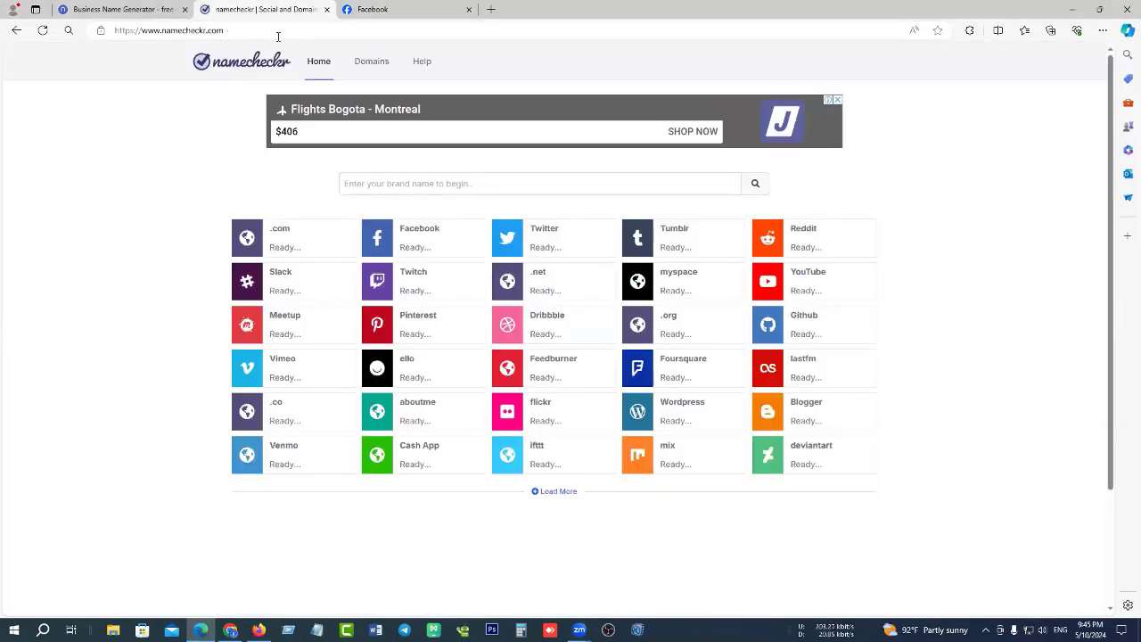
pyautogui.moveTo(126, 11)
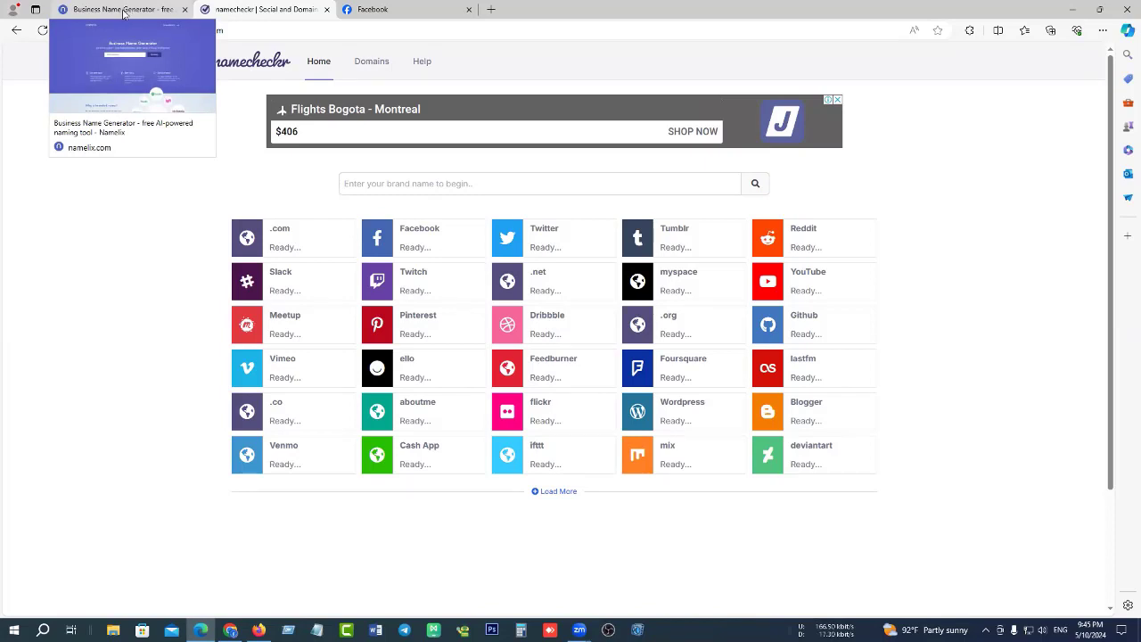
# In Namelix, enter the keyword 'shop' and start generating names.
pyautogui.click(123, 9)
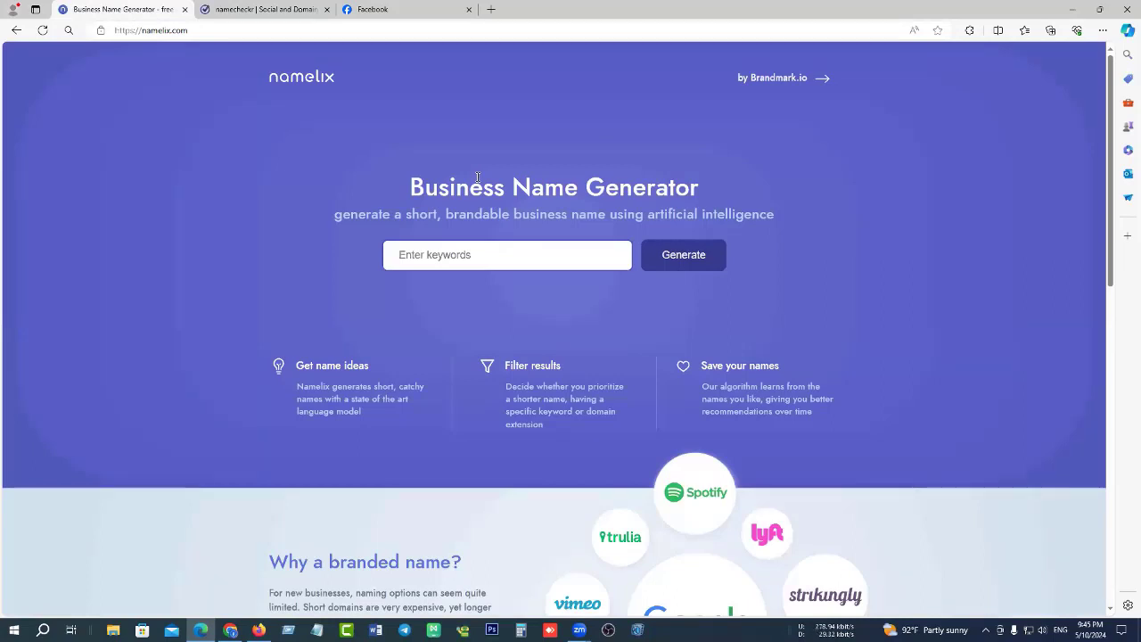
pyautogui.click(462, 255)
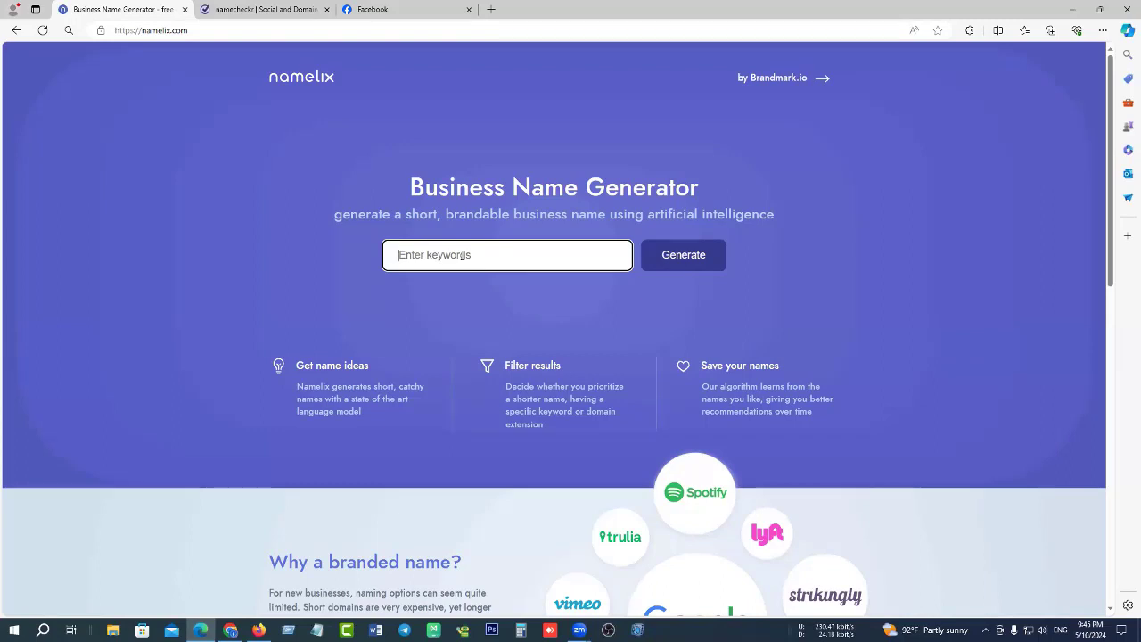
pyautogui.write('shop')
pyautogui.click(678, 262)
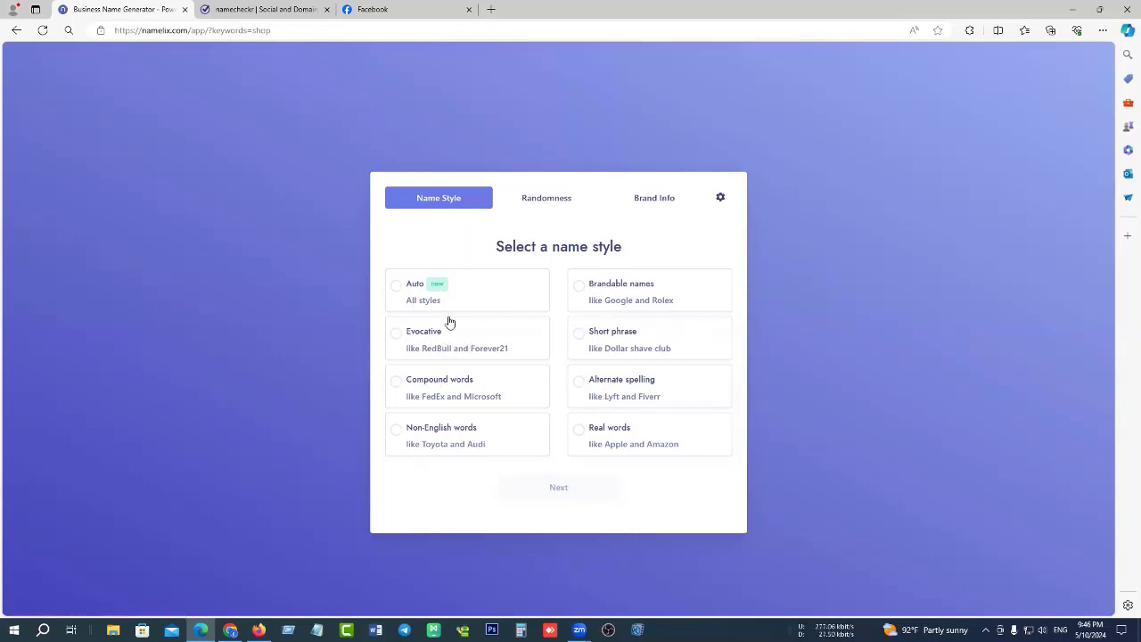
# Generate shop names with Auto style, Low randomness and domain checking on.
pyautogui.click(396, 287)
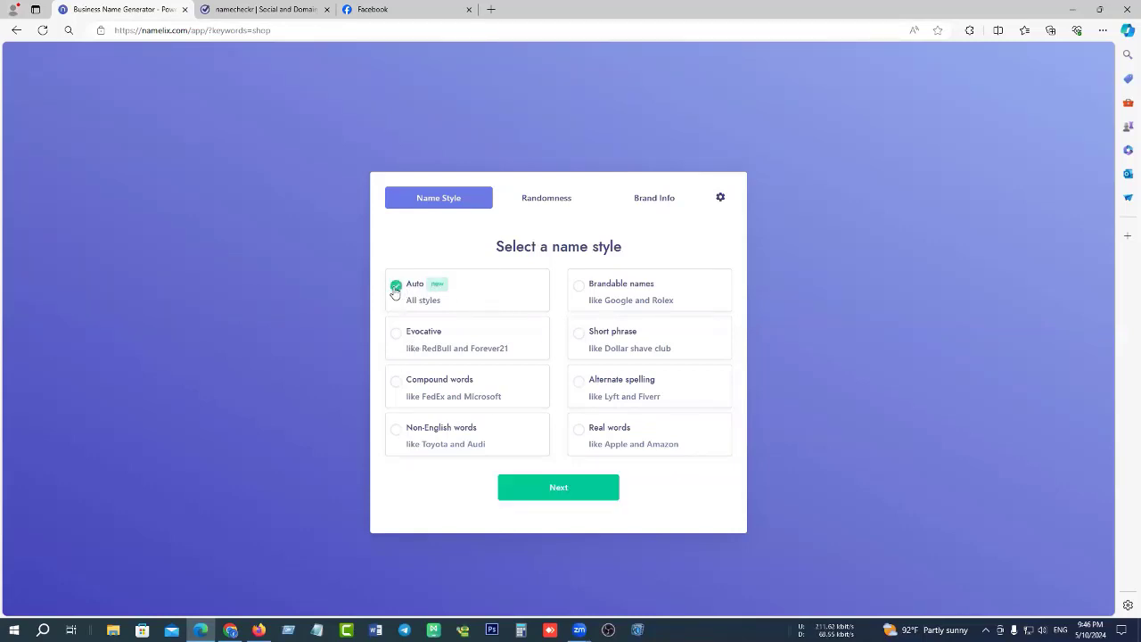
pyautogui.click(560, 487)
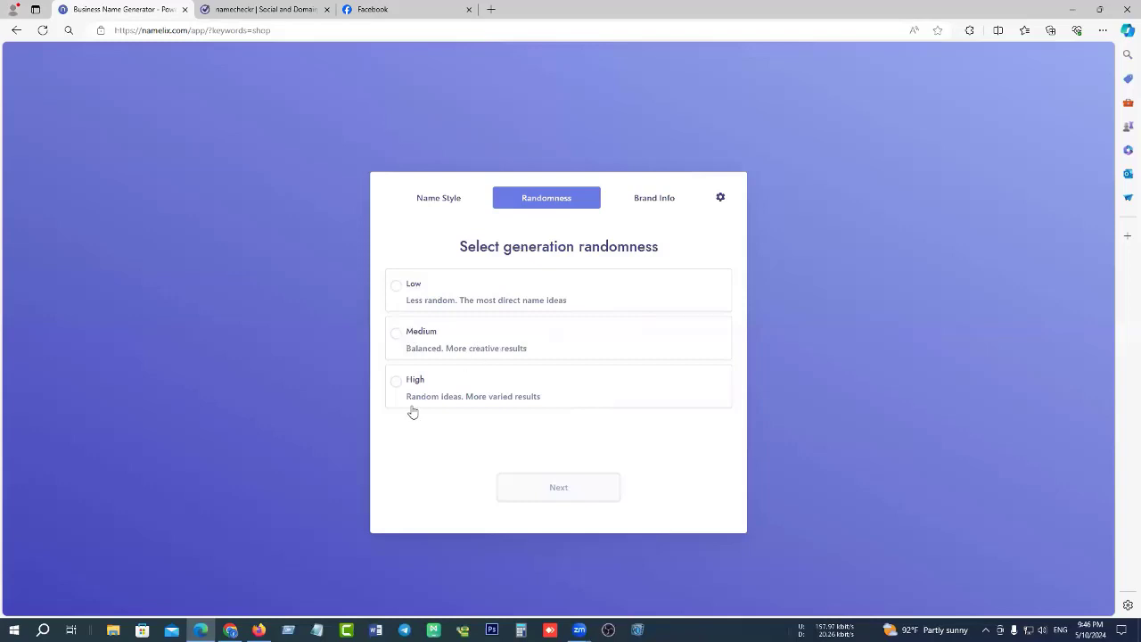
pyautogui.click(395, 288)
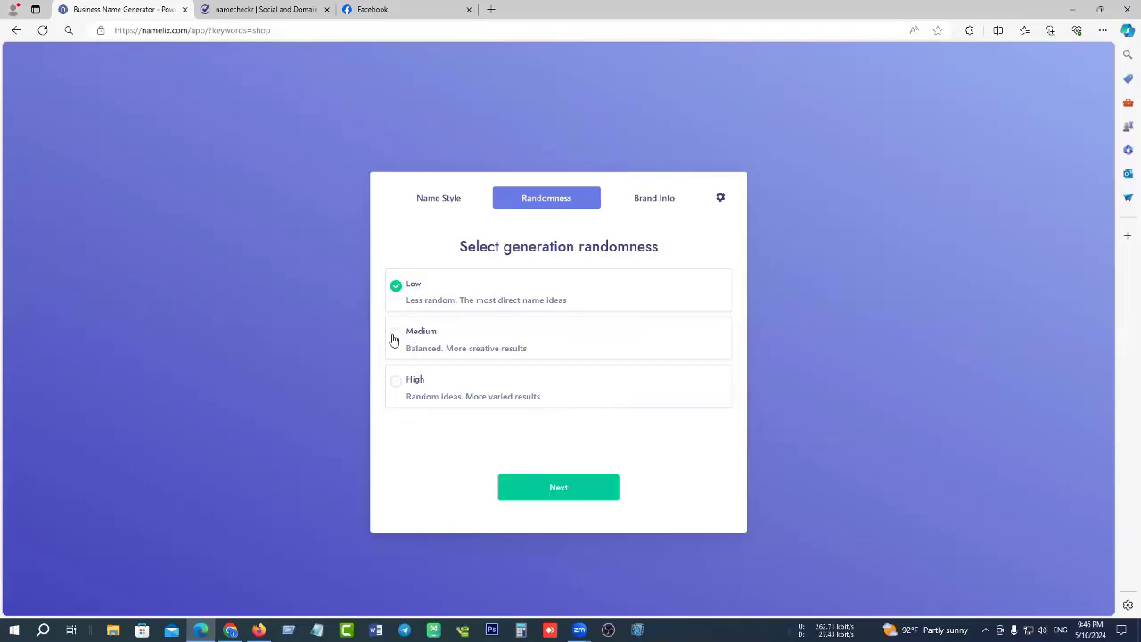
pyautogui.click(563, 490)
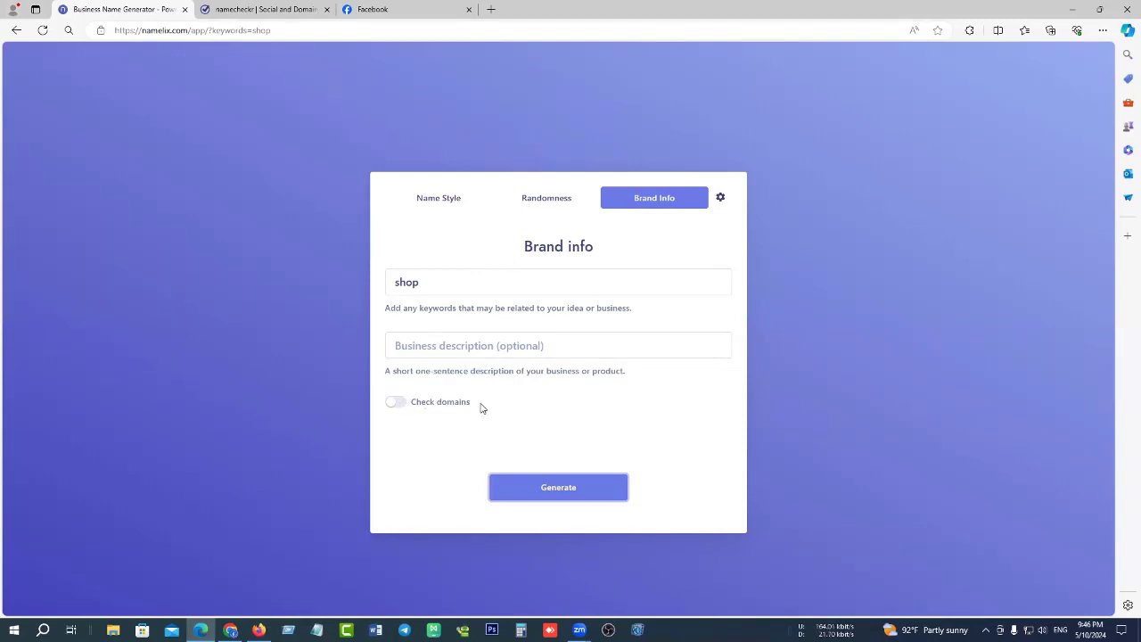
pyautogui.click(397, 404)
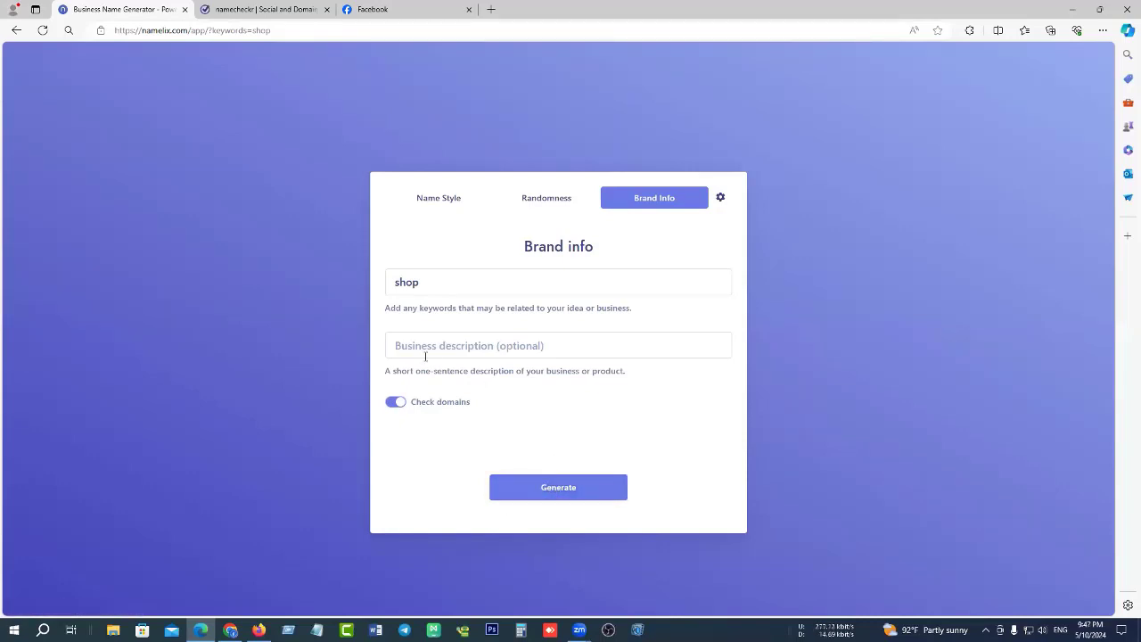
pyautogui.click(565, 495)
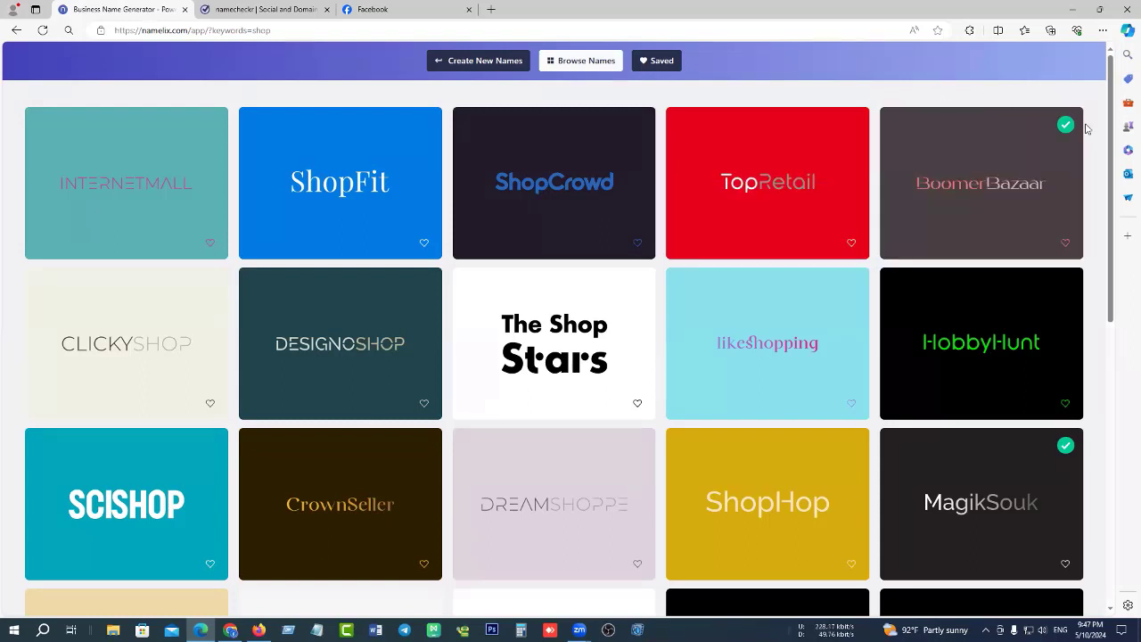
pyautogui.moveTo(1071, 125)
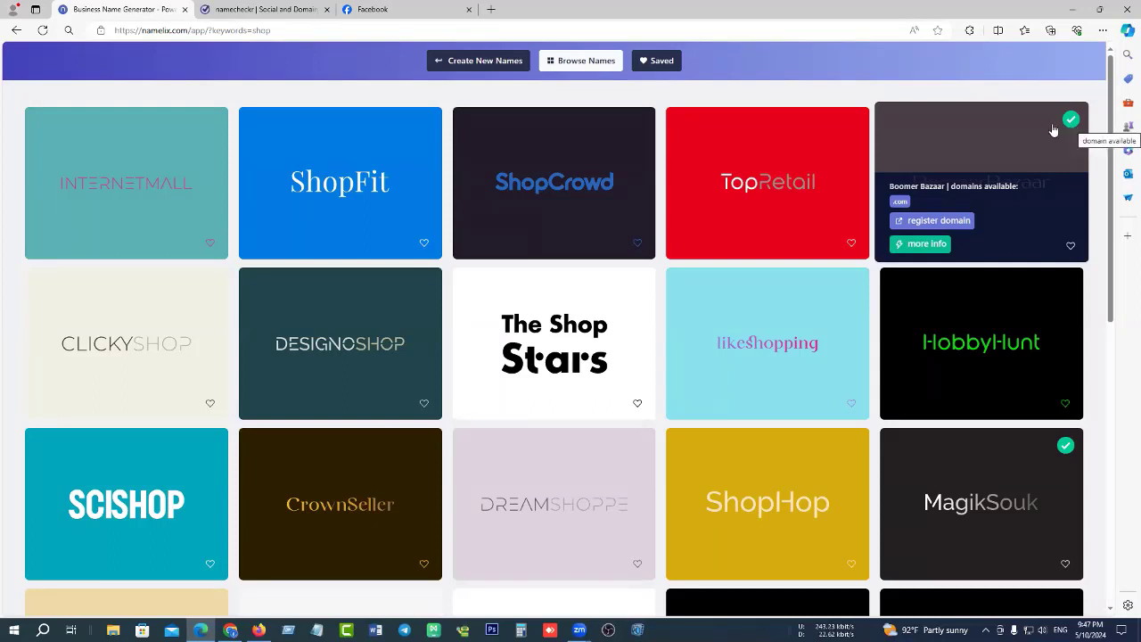
pyautogui.moveTo(519, 149)
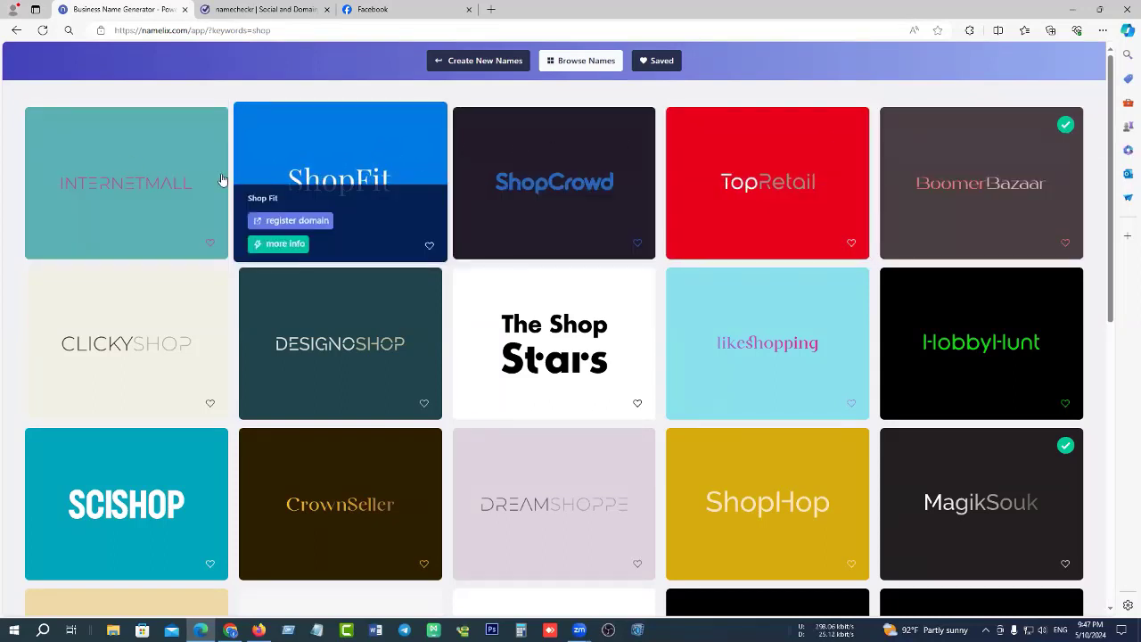
pyautogui.moveTo(694, 163)
pyautogui.moveTo(991, 132)
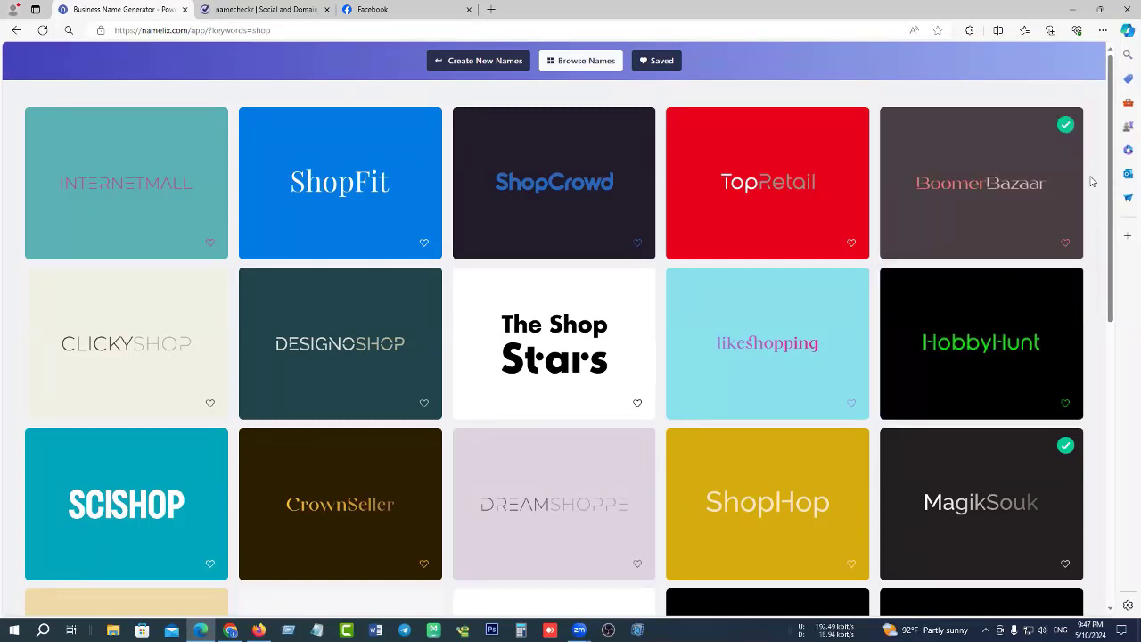
pyautogui.scroll(-3, 1089, 406)
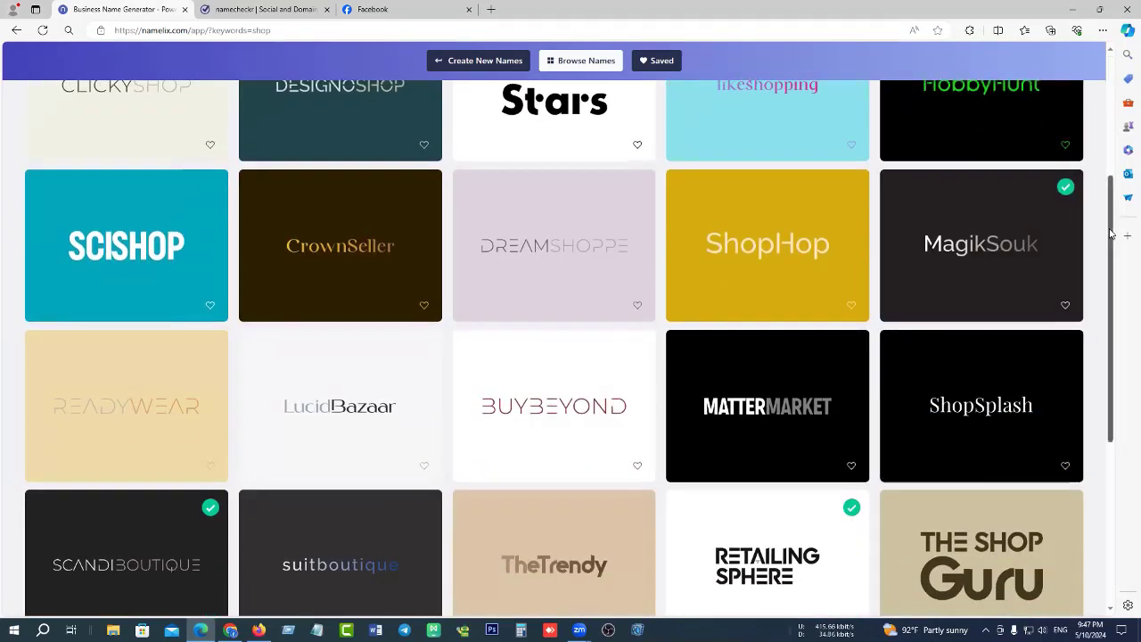
pyautogui.scroll(-4, 812, 458)
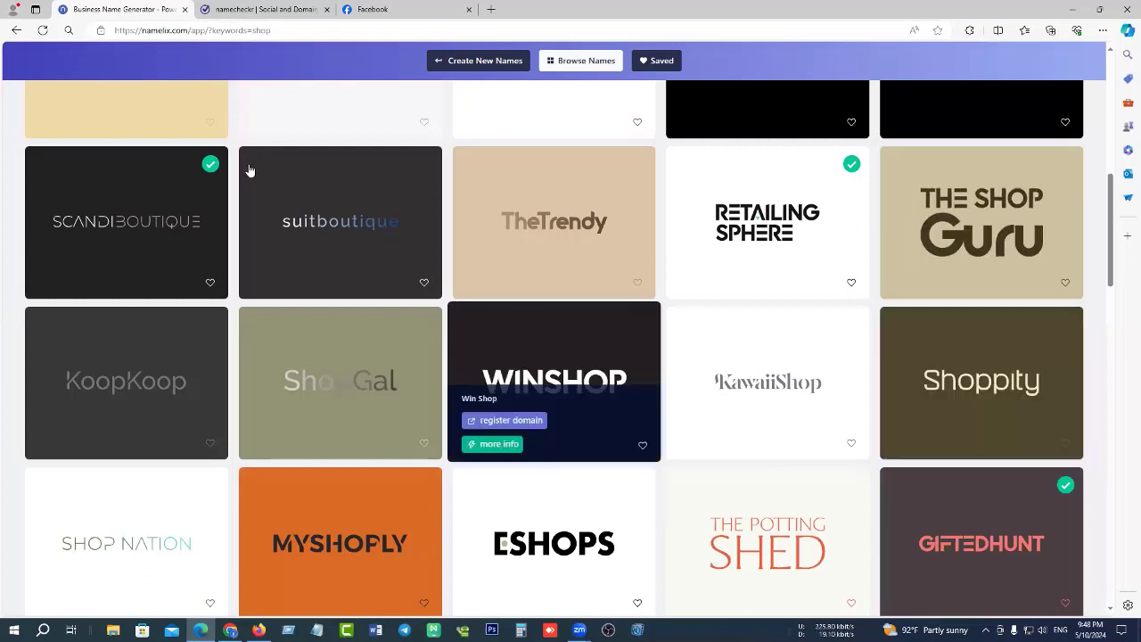
pyautogui.click(373, 8)
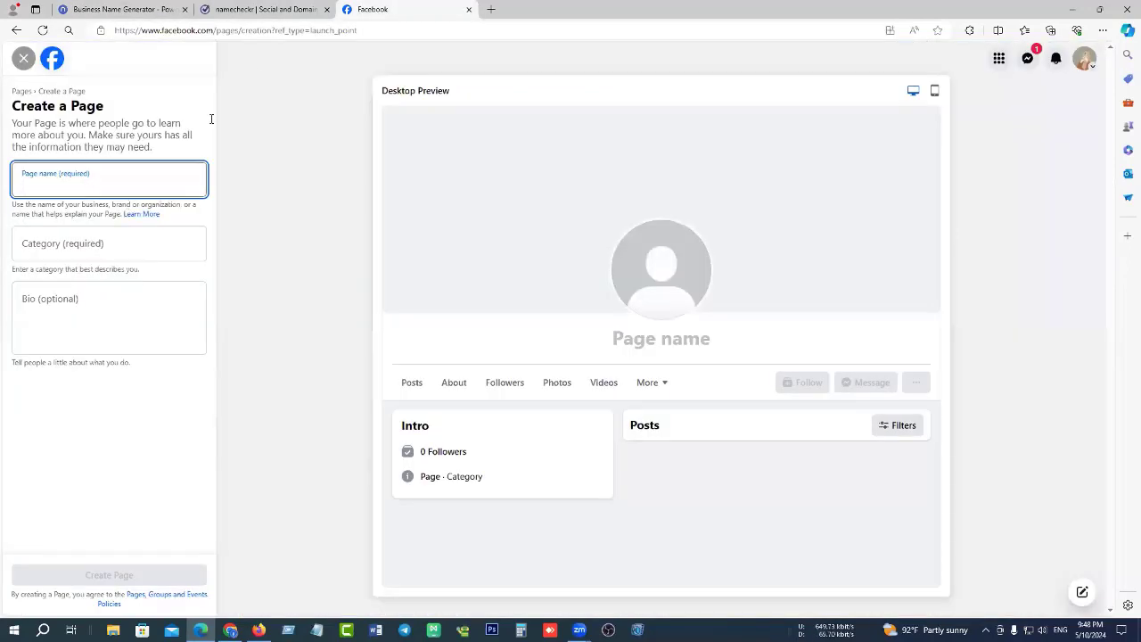
pyautogui.click(111, 9)
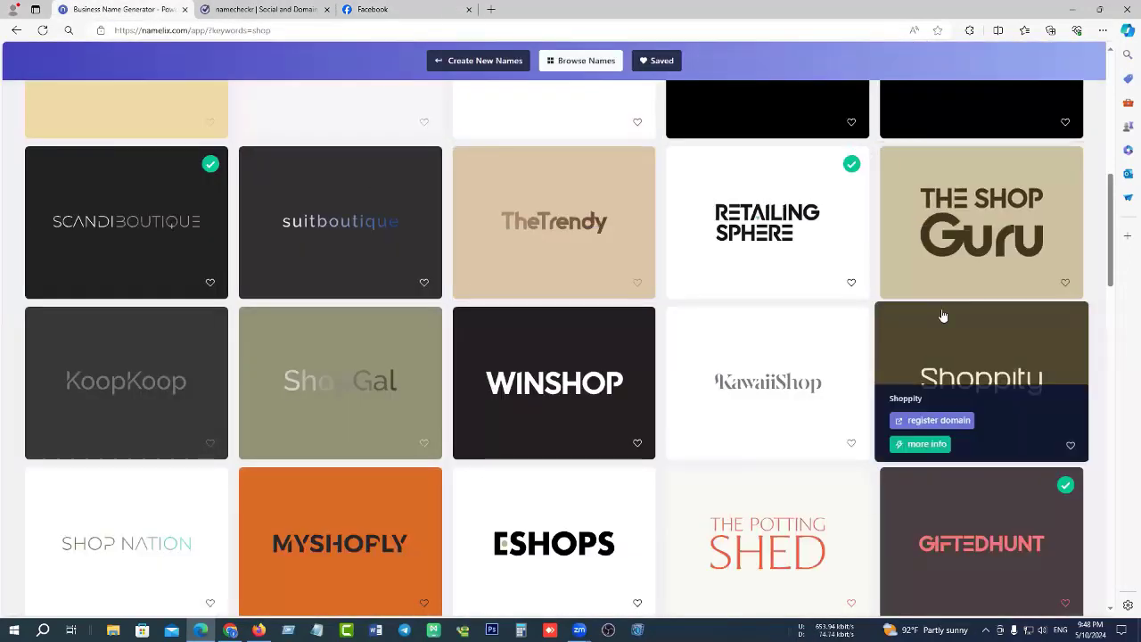
pyautogui.scroll(7, 943, 315)
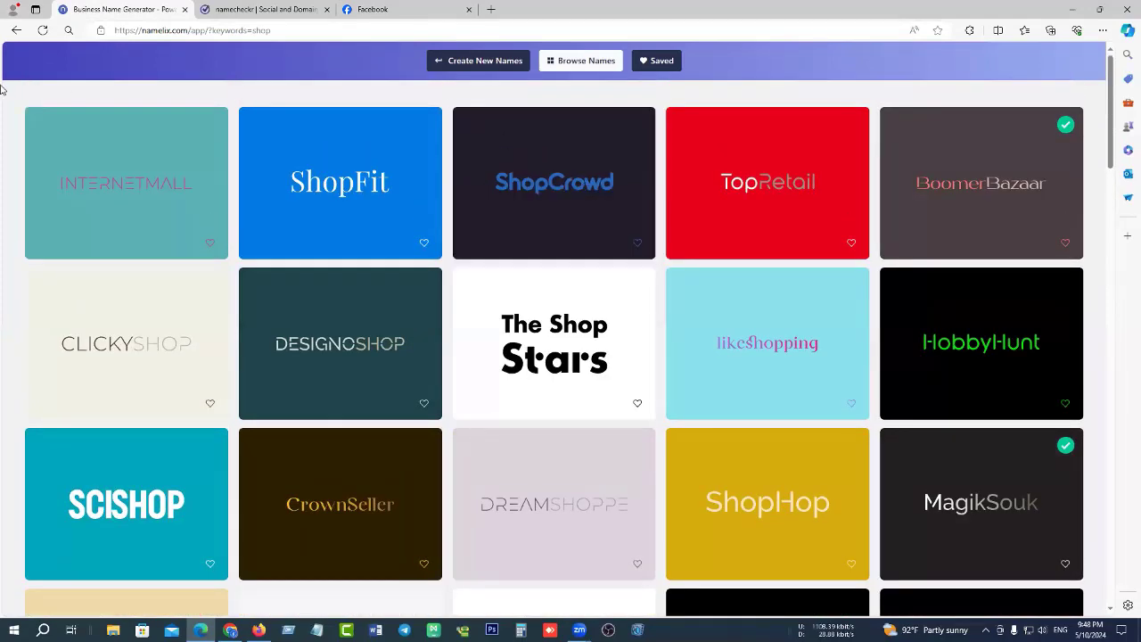
# Replace the Namelix keyword 'shop' with 'online shop' and generate.
pyautogui.click(17, 31)
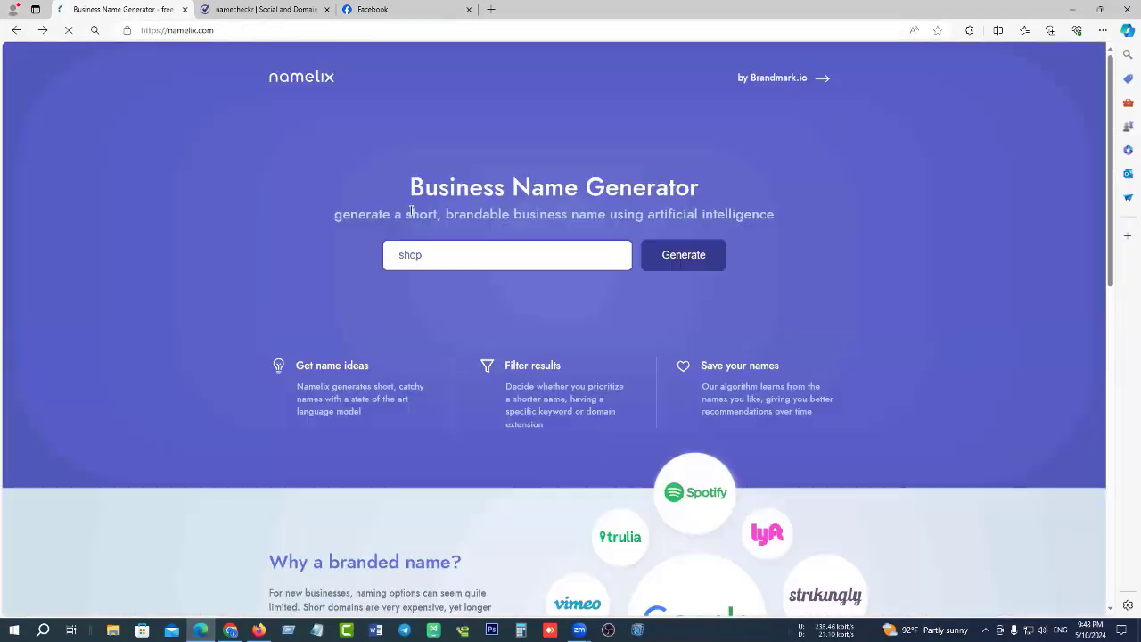
pyautogui.click(473, 262)
pyautogui.hotkey('ctrl', 'a')
pyautogui.press('BackSpace')
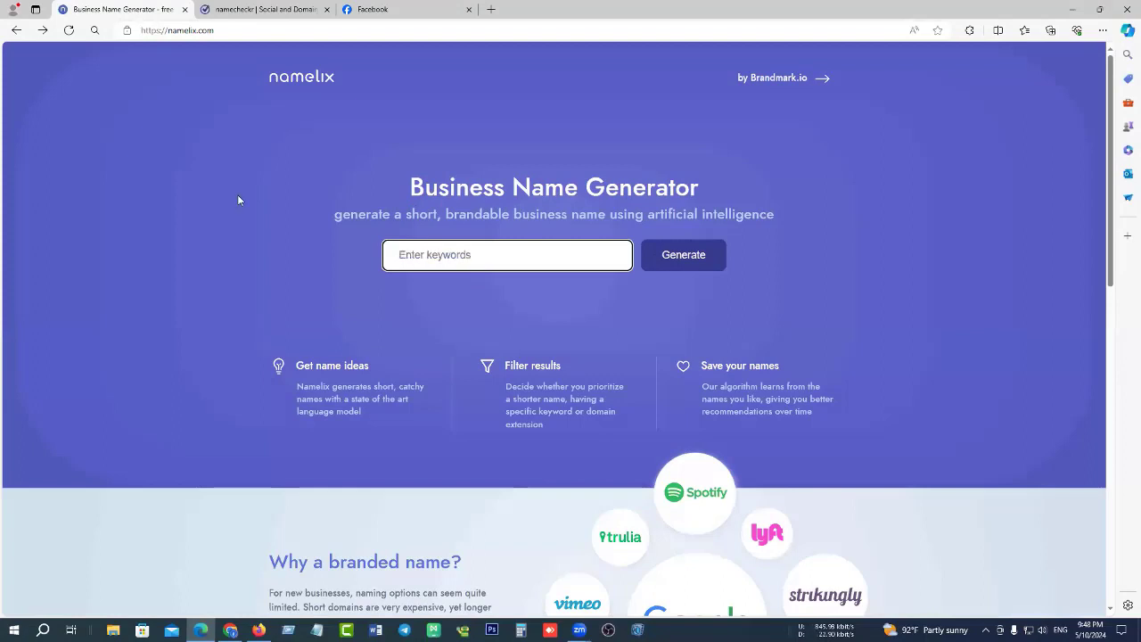
pyautogui.write('online shop')
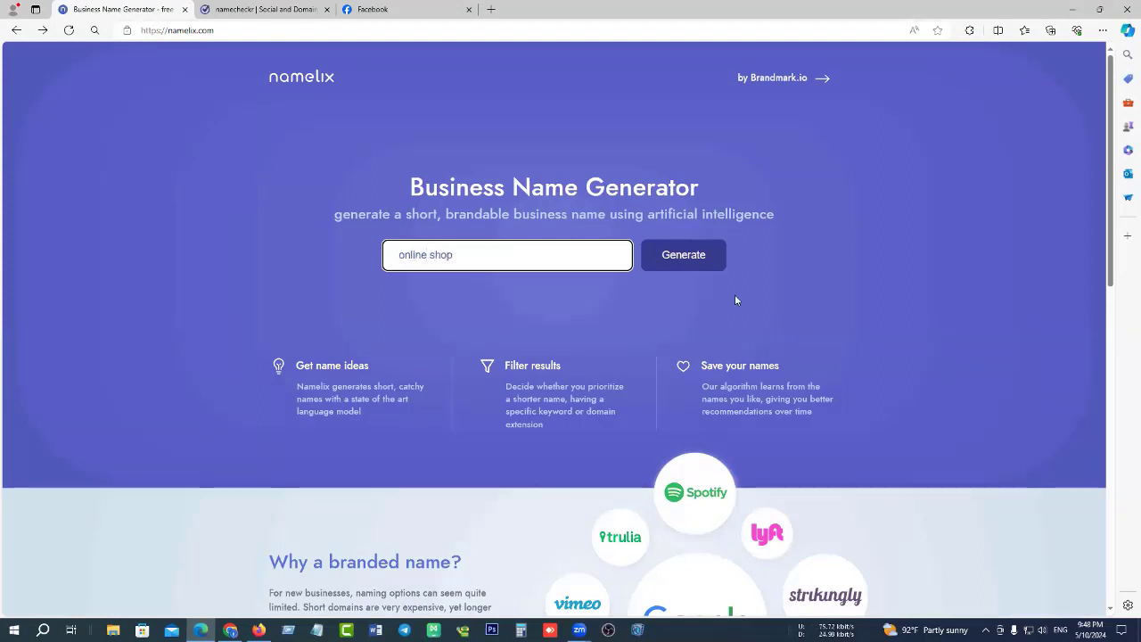
pyautogui.click(688, 266)
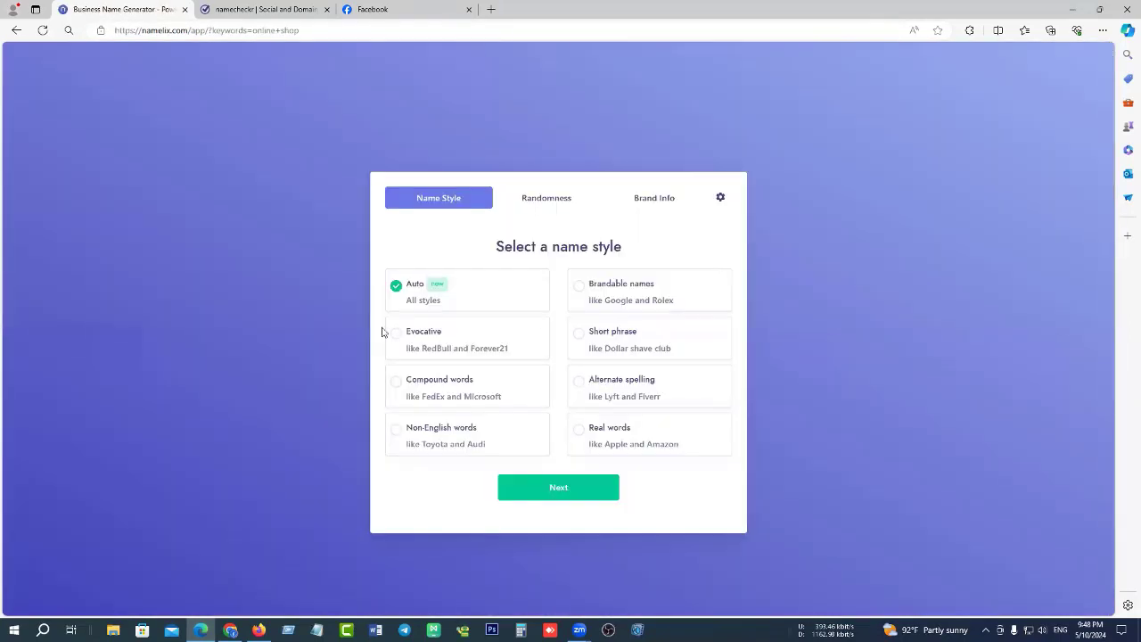
# Keep Auto style and Low randomness, then generate the online shop names.
pyautogui.click(555, 490)
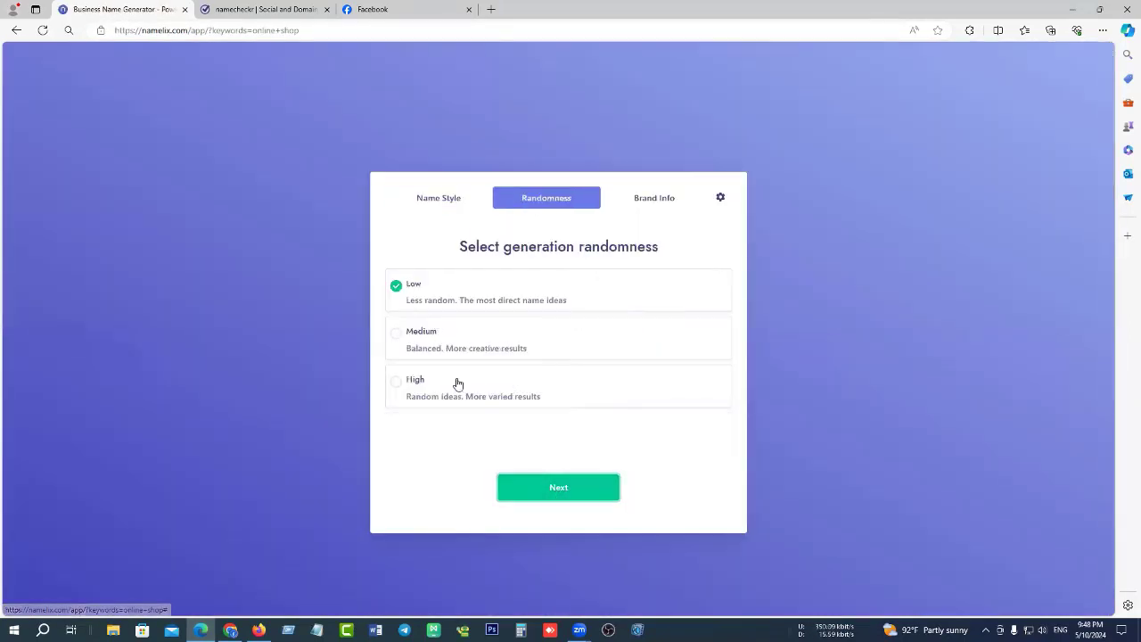
pyautogui.click(562, 490)
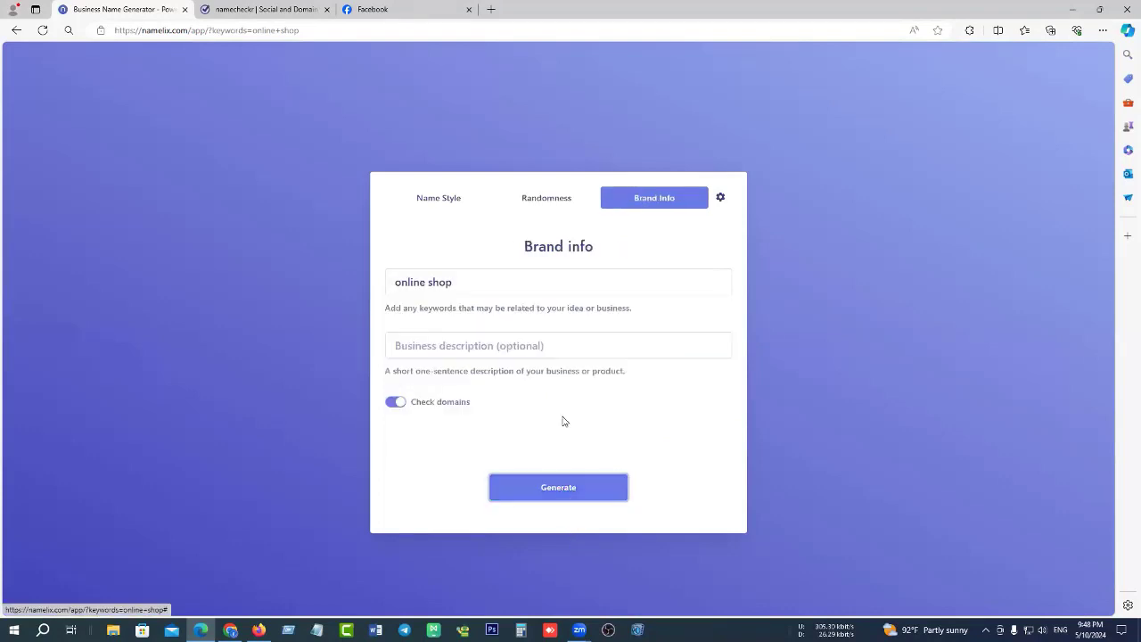
pyautogui.click(569, 489)
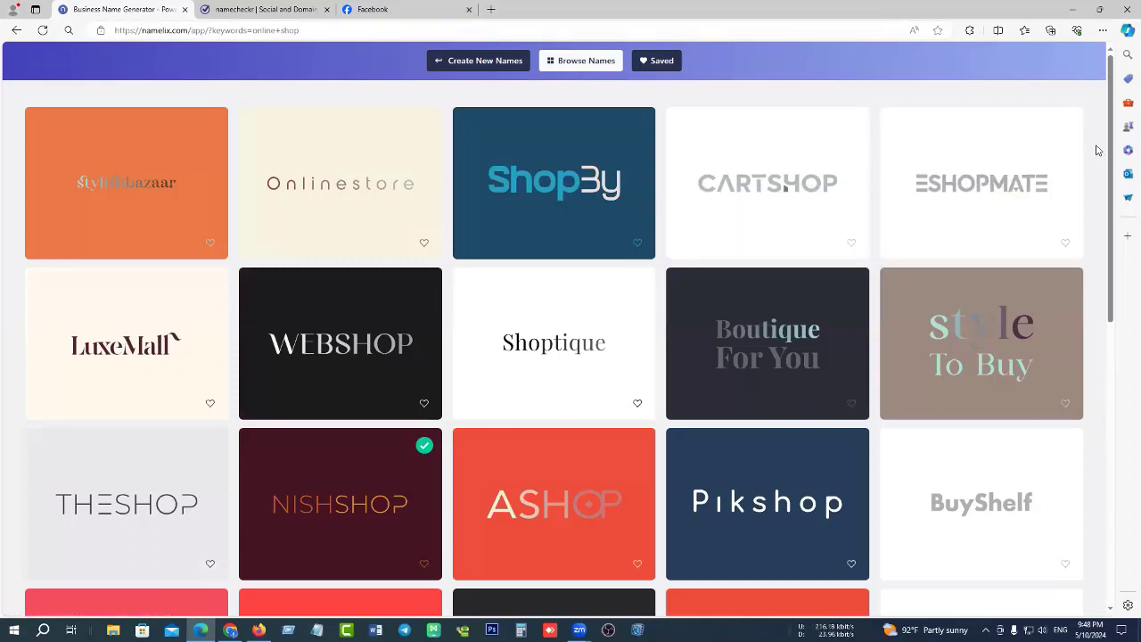
# Scroll through the online shop name grid, such as GoShops, WeShop, OpenMart and DotMart.
pyautogui.scroll(-1, 1098, 156)
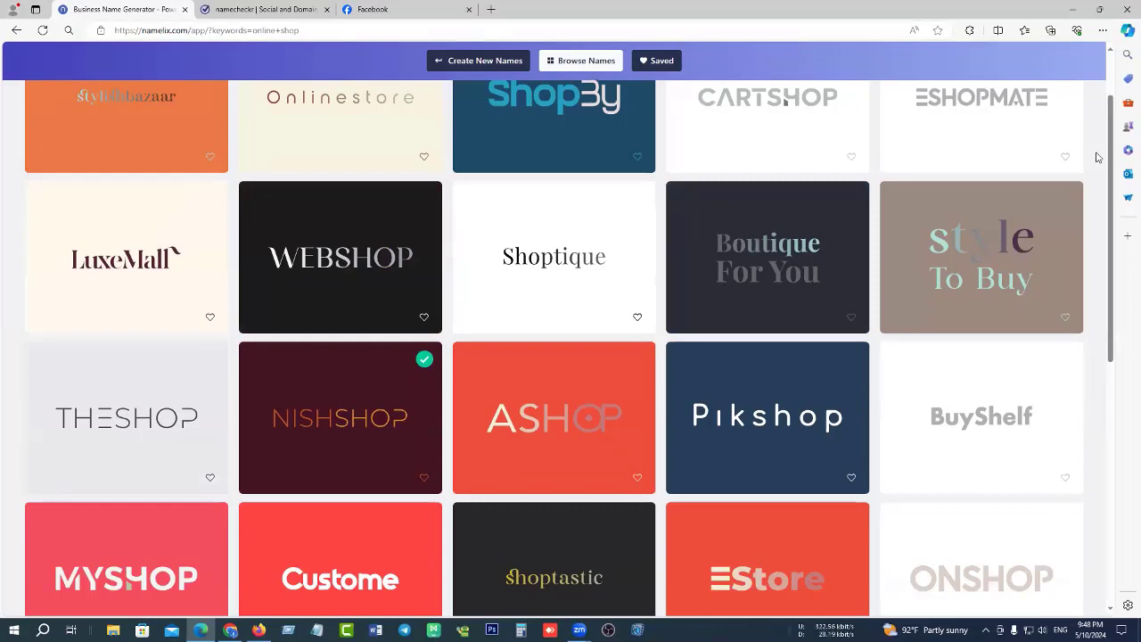
pyautogui.scroll(-3, 1099, 195)
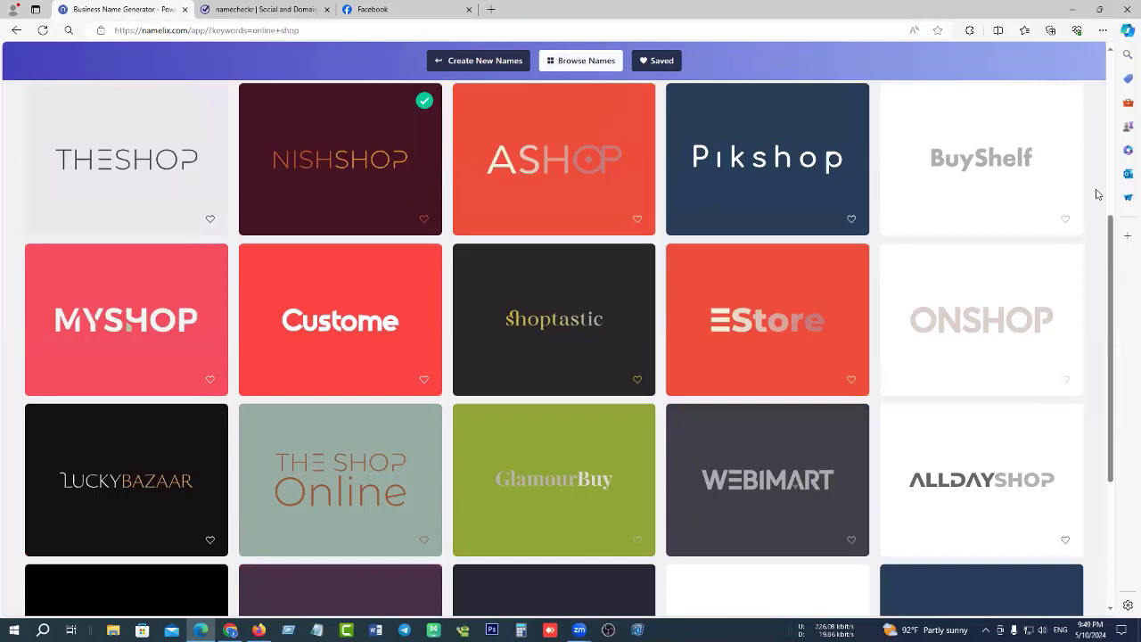
pyautogui.scroll(-2, 1098, 209)
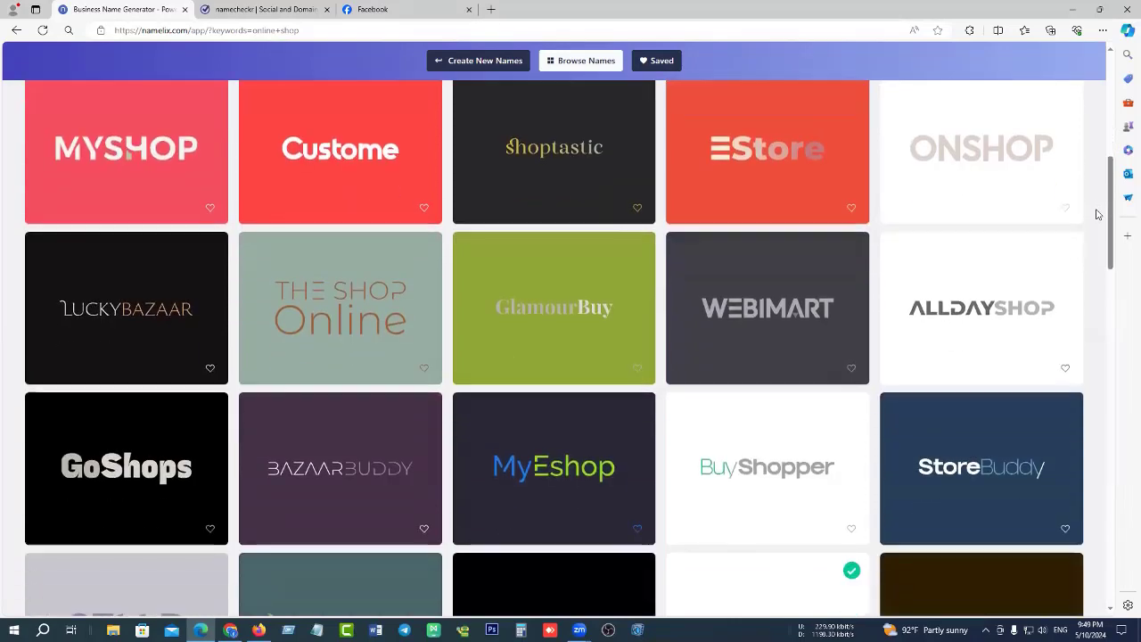
pyautogui.scroll(-4, 1098, 223)
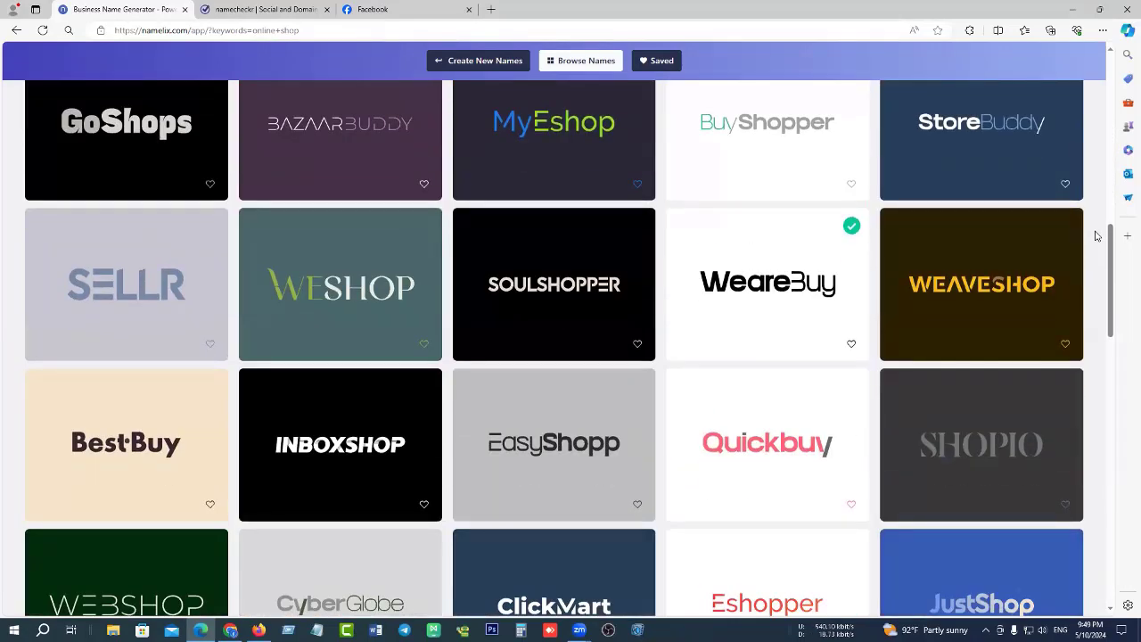
pyautogui.scroll(-2, 1097, 235)
pyautogui.scroll(4, 1096, 236)
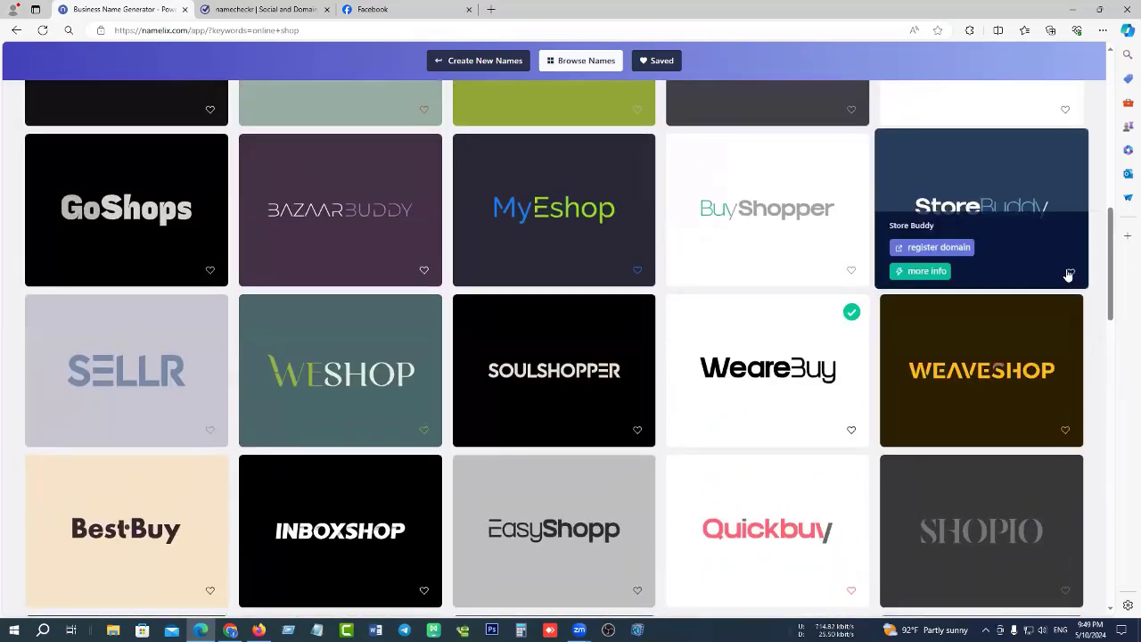
pyautogui.scroll(-10, 577, 279)
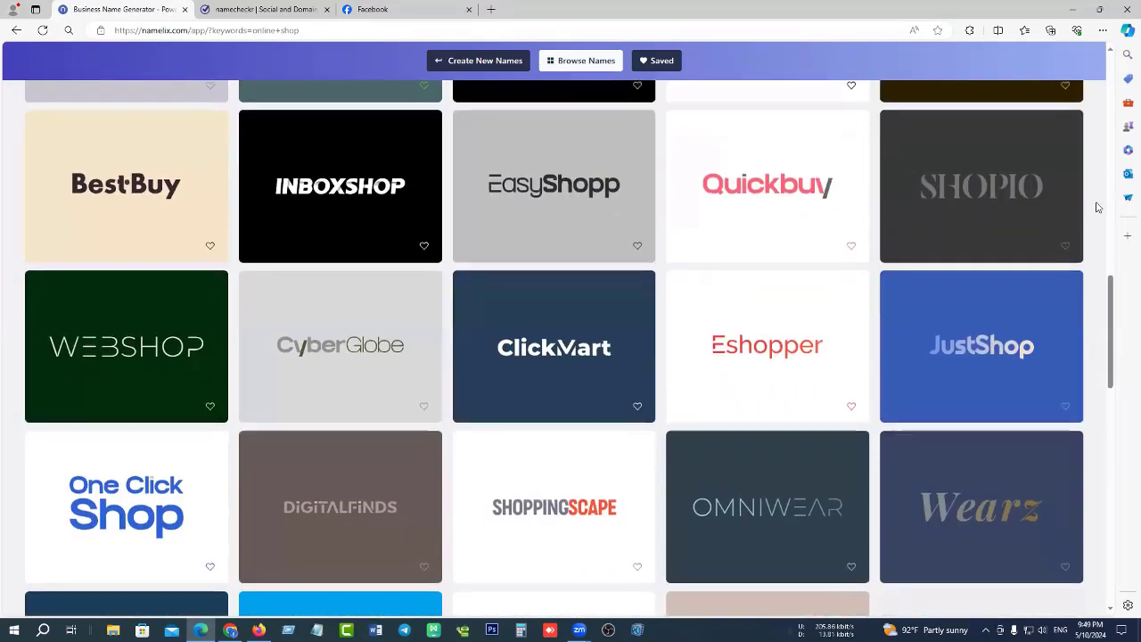
pyautogui.scroll(-3, 578, 279)
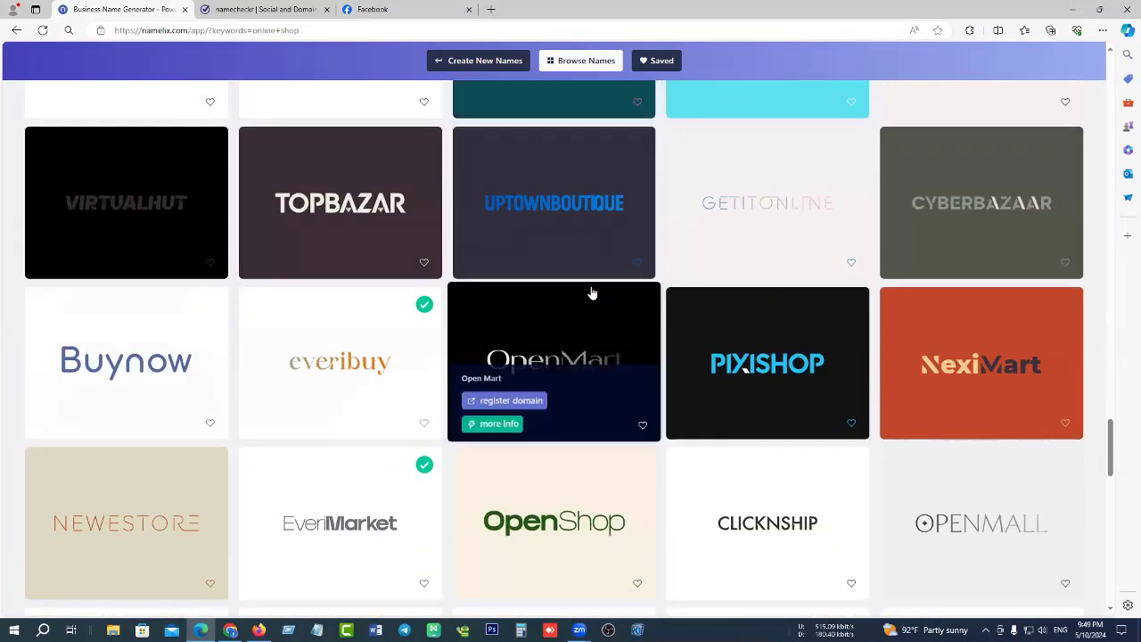
pyautogui.scroll(4, 656, 272)
pyautogui.scroll(2, 655, 272)
pyautogui.scroll(-5, 654, 309)
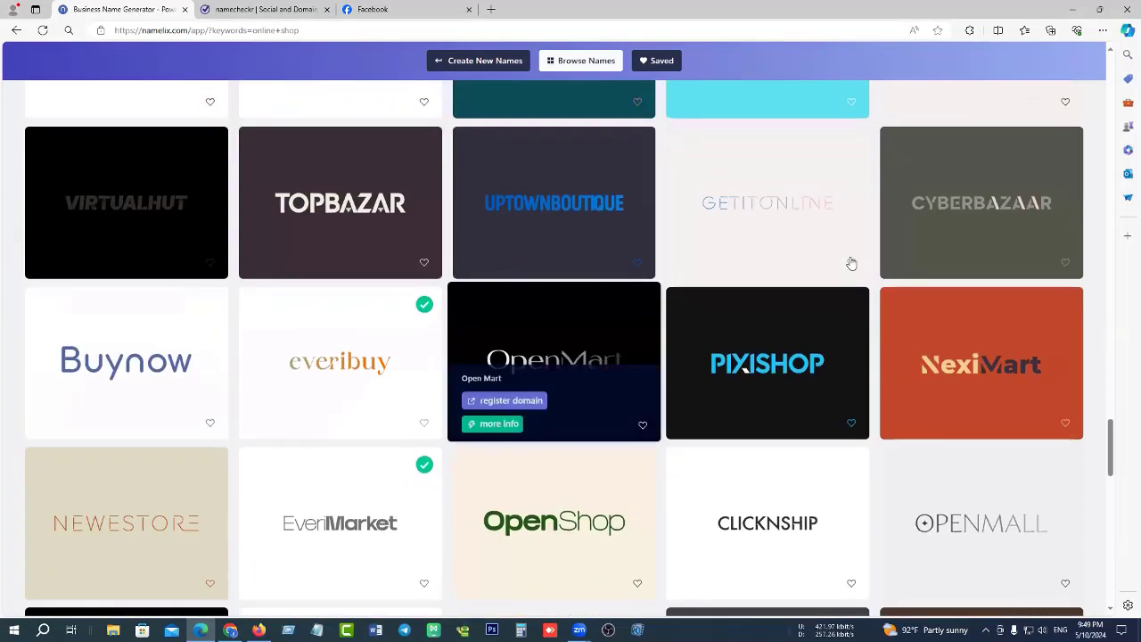
pyautogui.scroll(-2, 784, 277)
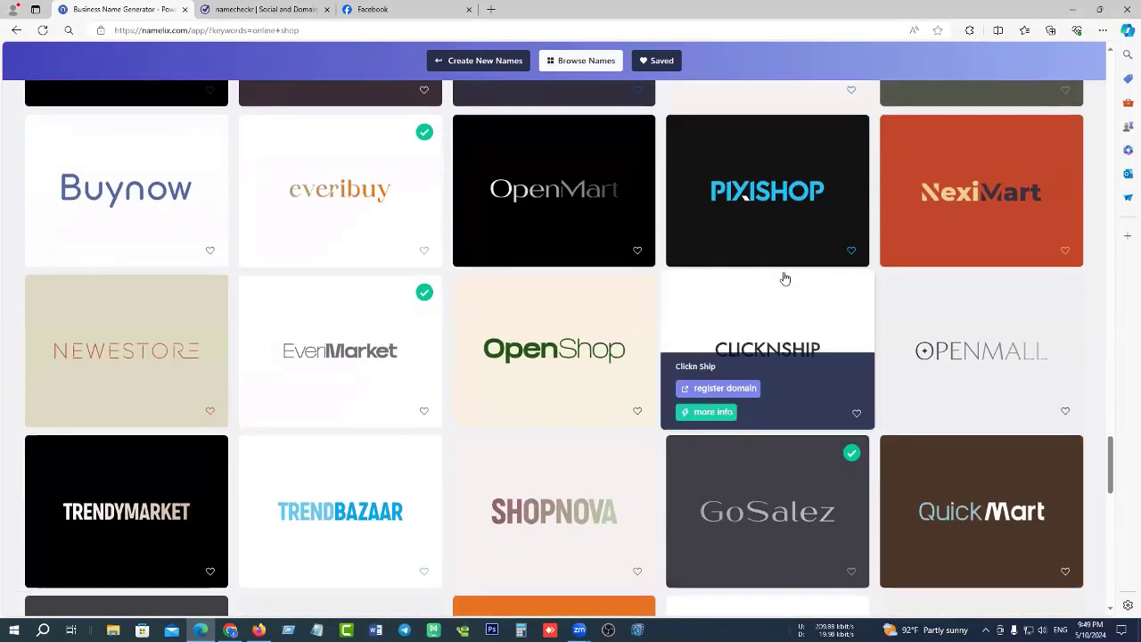
pyautogui.scroll(-5, 657, 264)
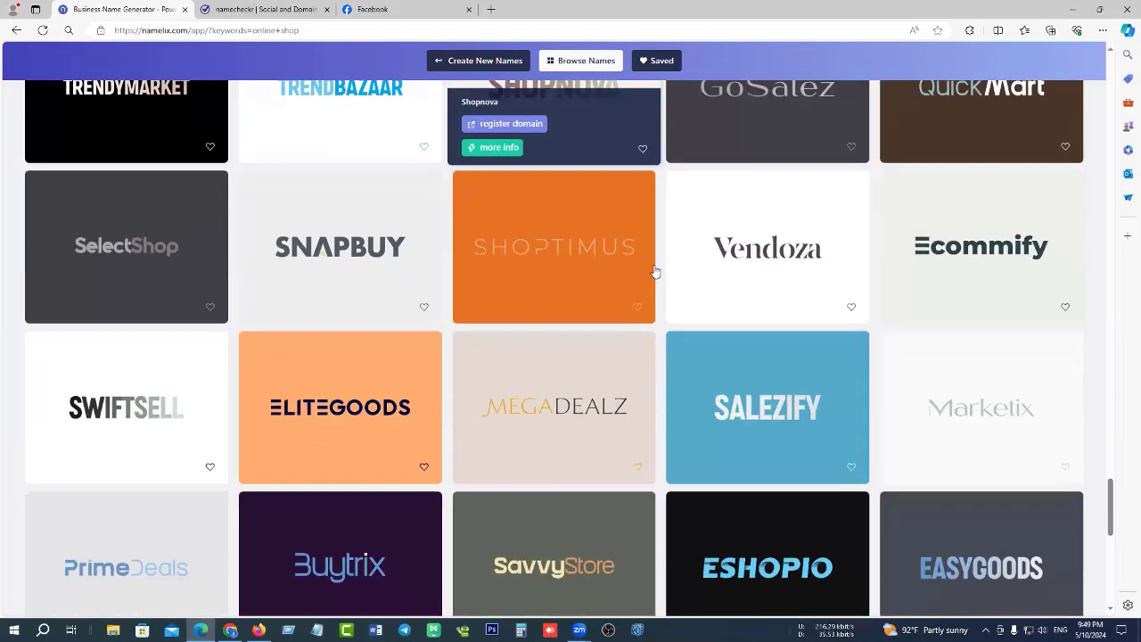
pyautogui.scroll(-3, 655, 270)
pyautogui.scroll(1, 606, 321)
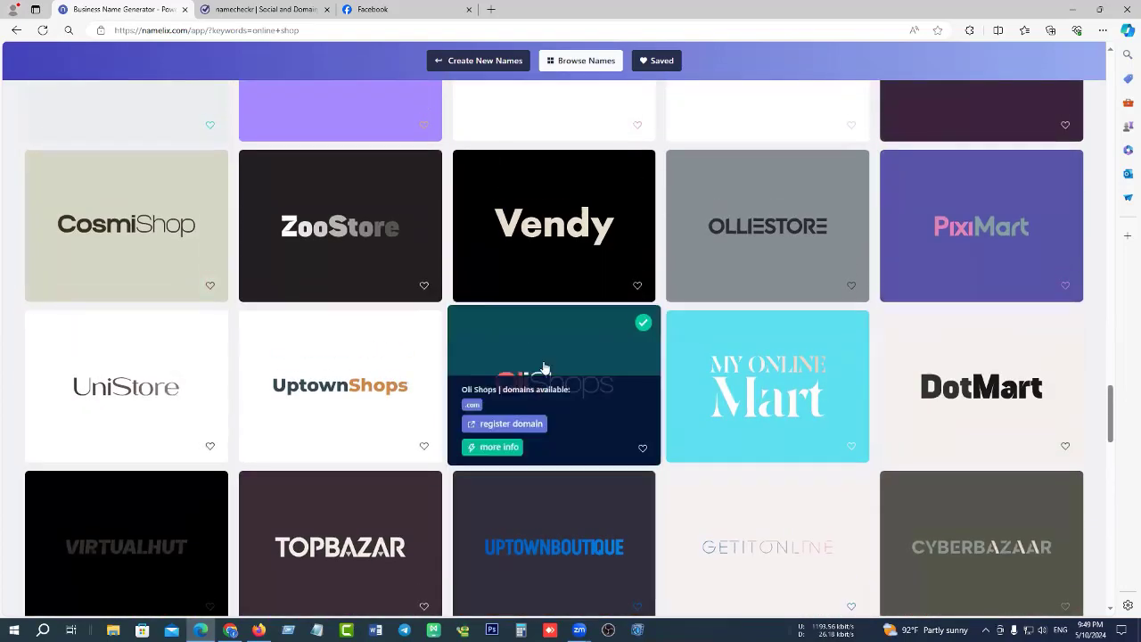
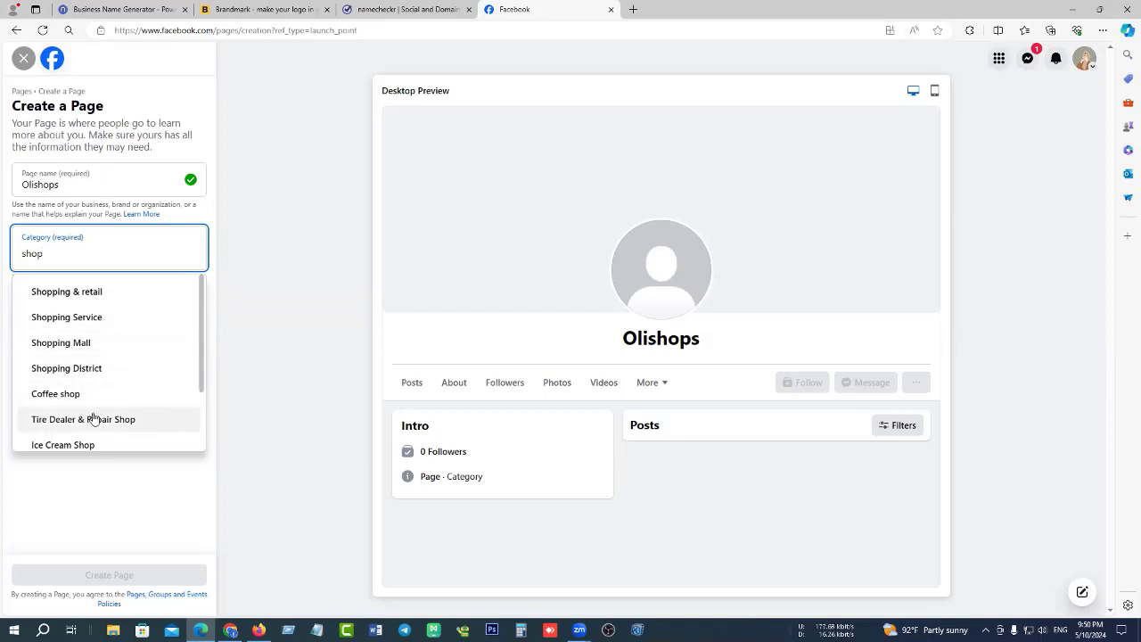
# Pick Shopping & retail as the category and create the Olishops Page.
pyautogui.scroll(-2, 116, 357)
pyautogui.scroll(-1, 130, 336)
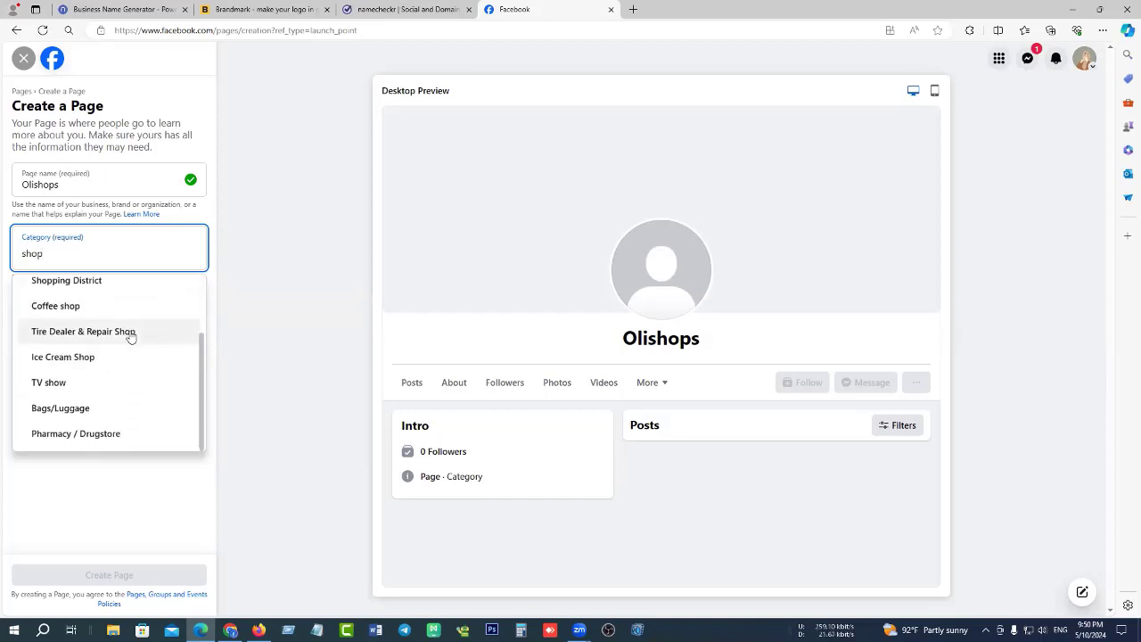
pyautogui.scroll(2, 130, 333)
pyautogui.click(88, 292)
pyautogui.click(133, 315)
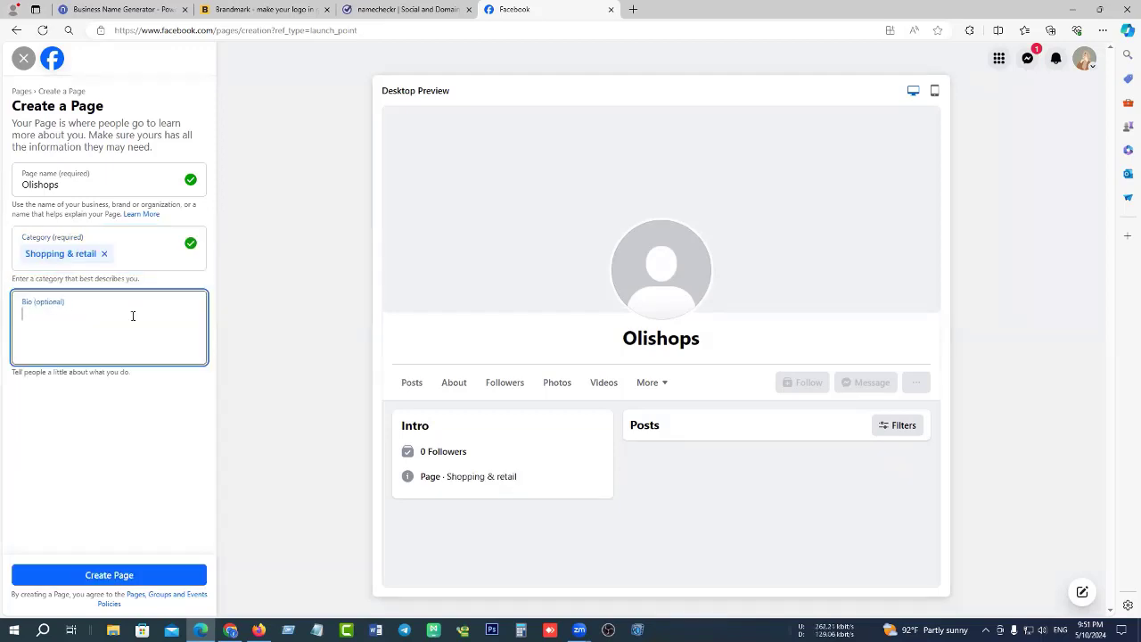
pyautogui.click(118, 573)
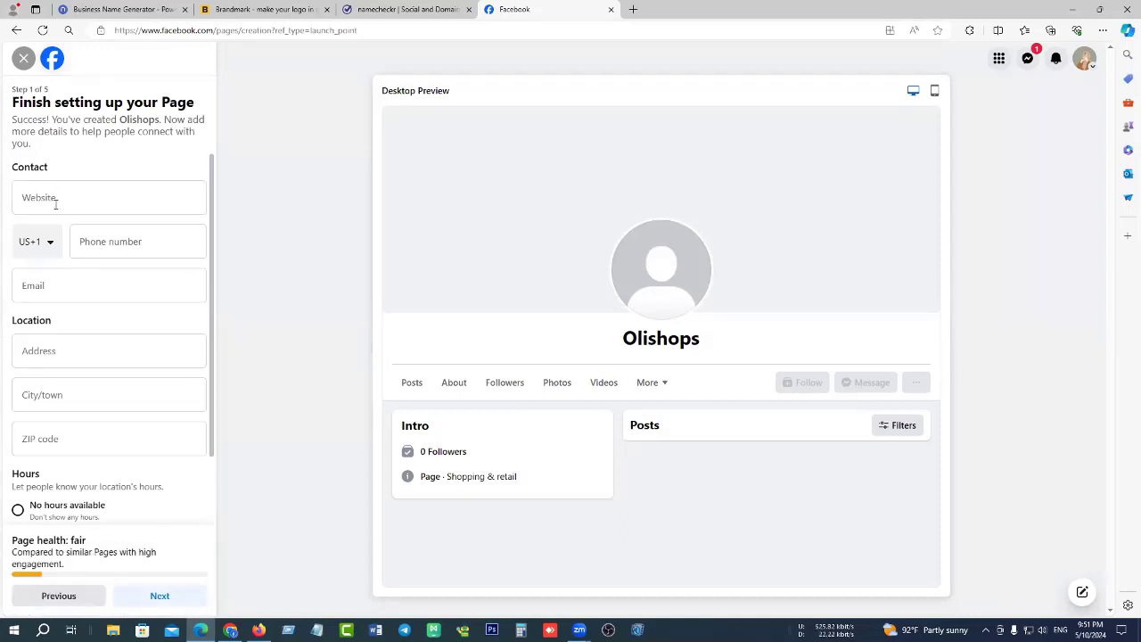
# Leave the website blank, use the Bangladesh +880 code, and autofill the saved phone and email.
pyautogui.click(79, 204)
pyautogui.click(106, 164)
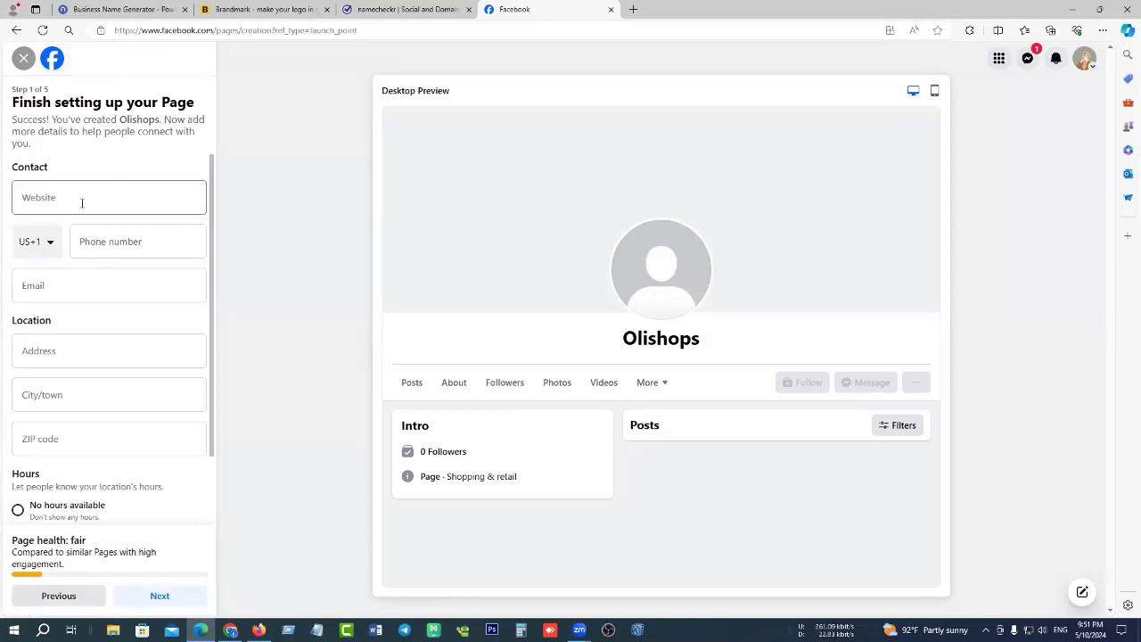
pyautogui.click(48, 243)
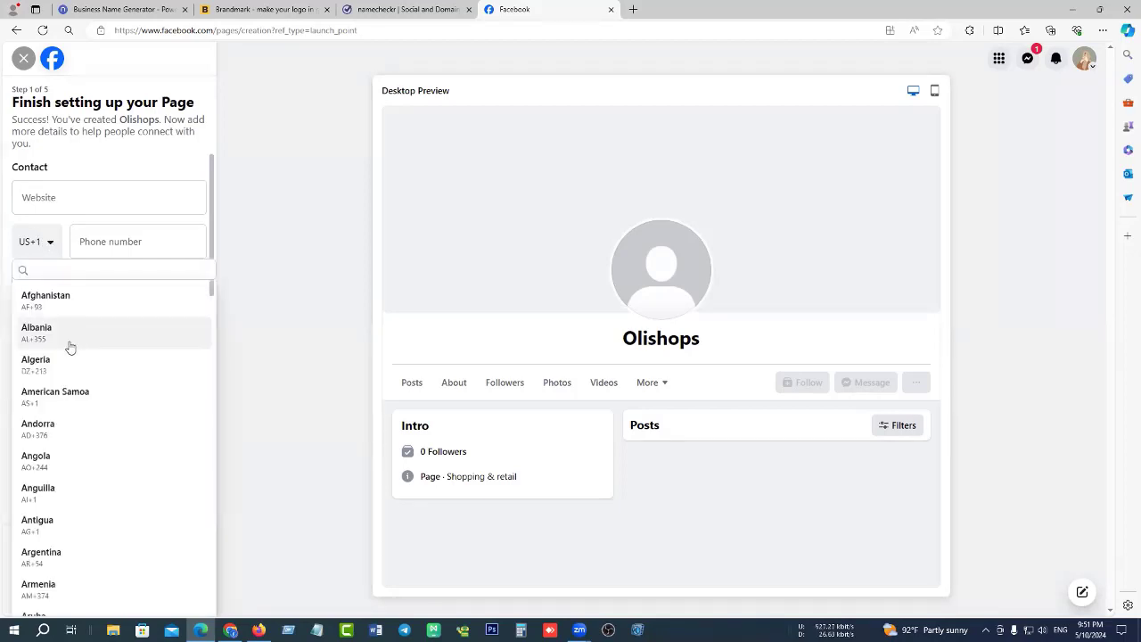
pyautogui.scroll(-3, 72, 339)
pyautogui.scroll(-2, 68, 446)
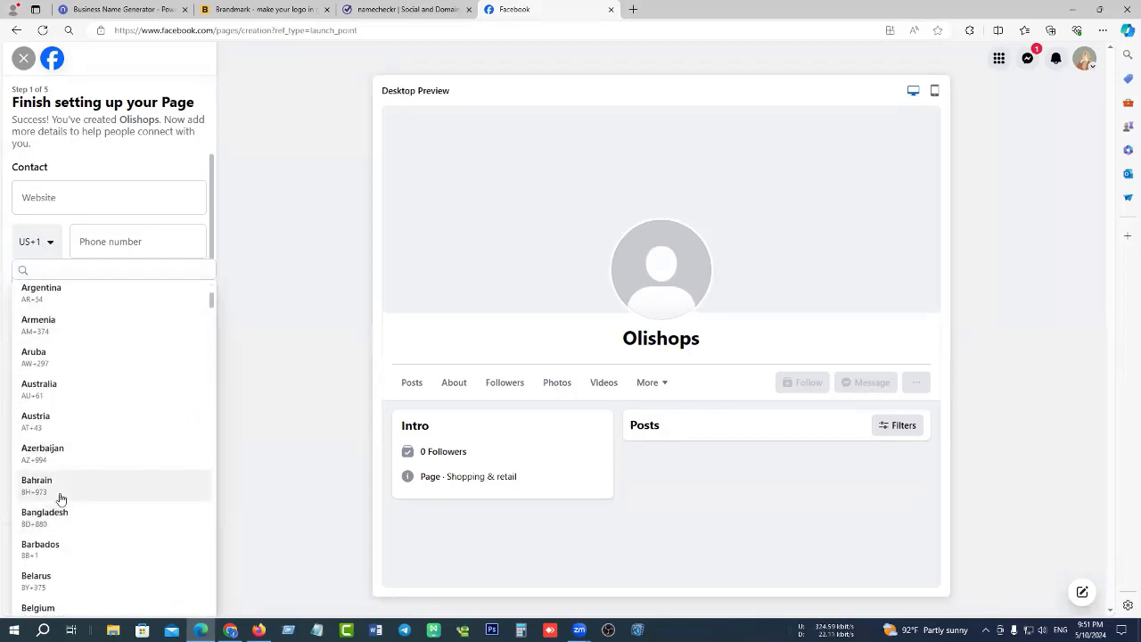
pyautogui.scroll(-2, 64, 436)
pyautogui.click(65, 423)
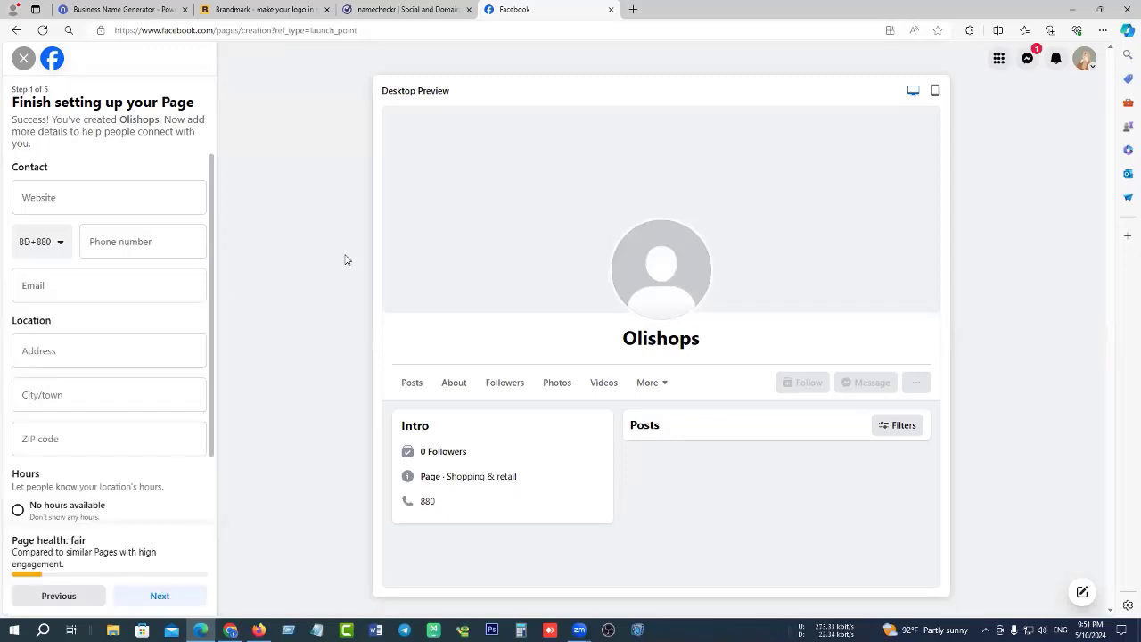
pyautogui.click(163, 248)
pyautogui.click(109, 294)
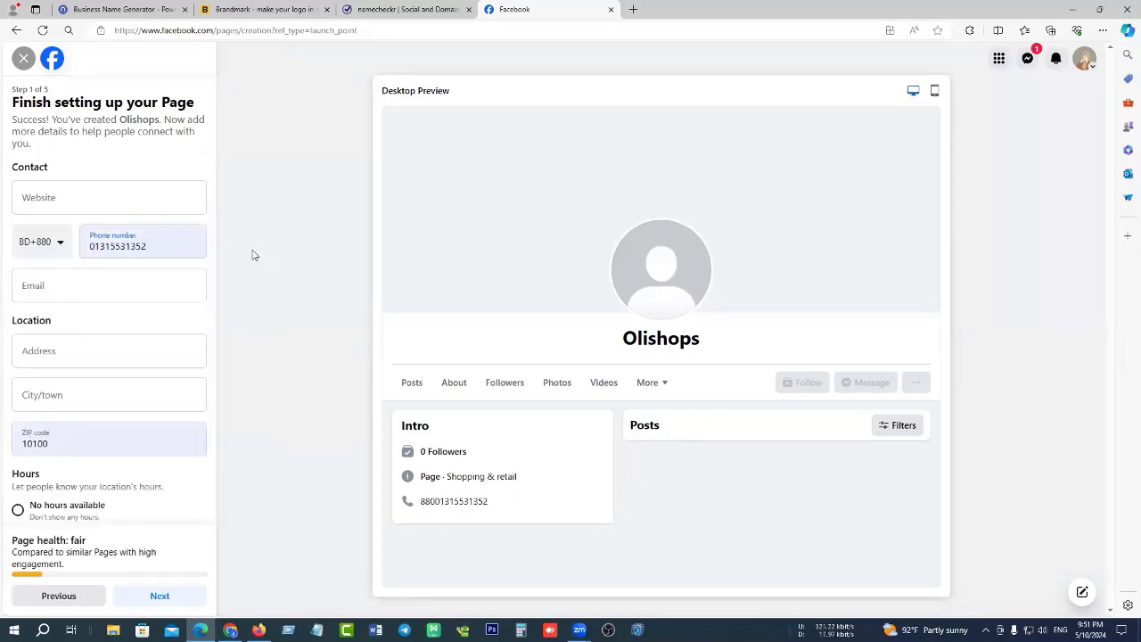
pyautogui.click(107, 287)
pyautogui.click(100, 436)
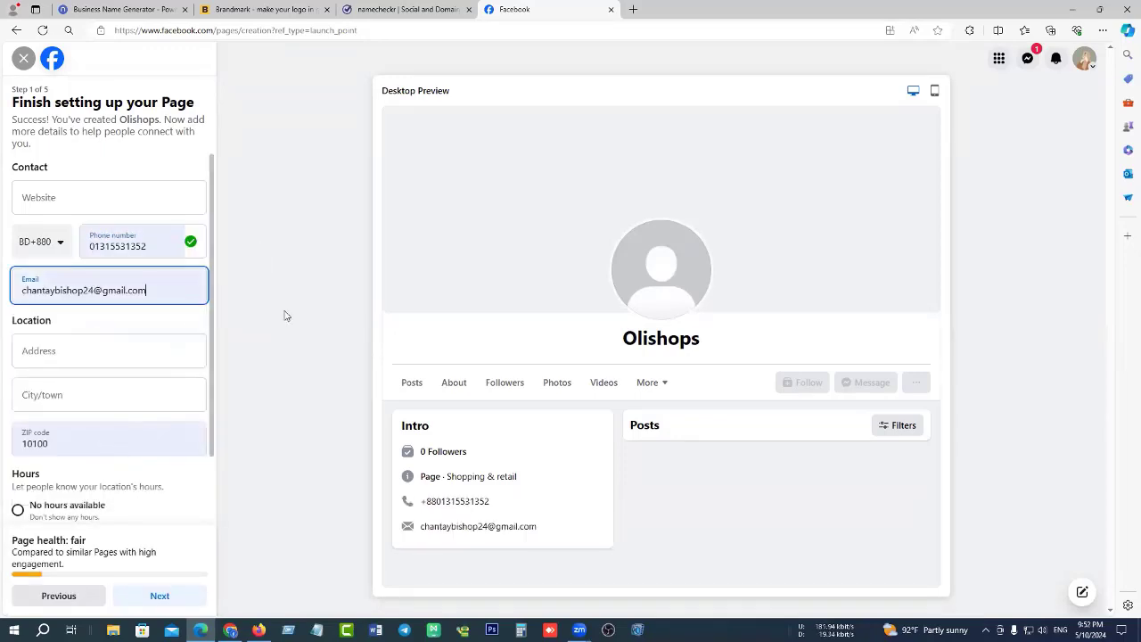
# Enter the Dhaka street address and ZIP code, set hours to Always open, and continue.
pyautogui.click(126, 356)
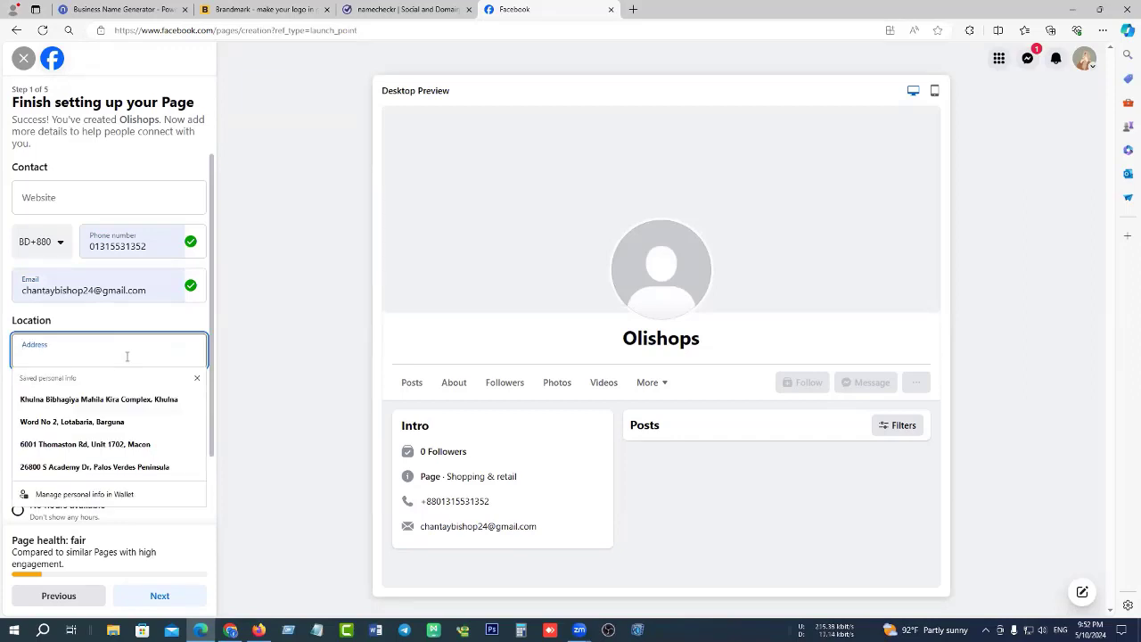
pyautogui.write('Dhak')
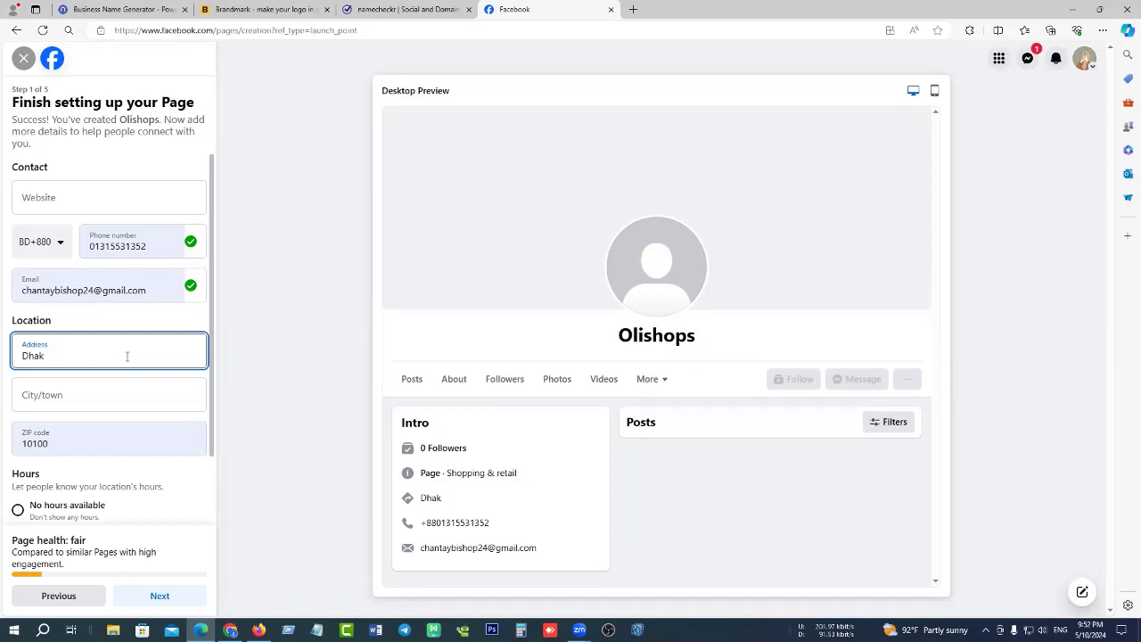
pyautogui.press('BackSpace')
pyautogui.press('BackSpace')
pyautogui.press('BackSpace')
pyautogui.press('BackSpace')
pyautogui.write('Jatra')
pyautogui.click(94, 446)
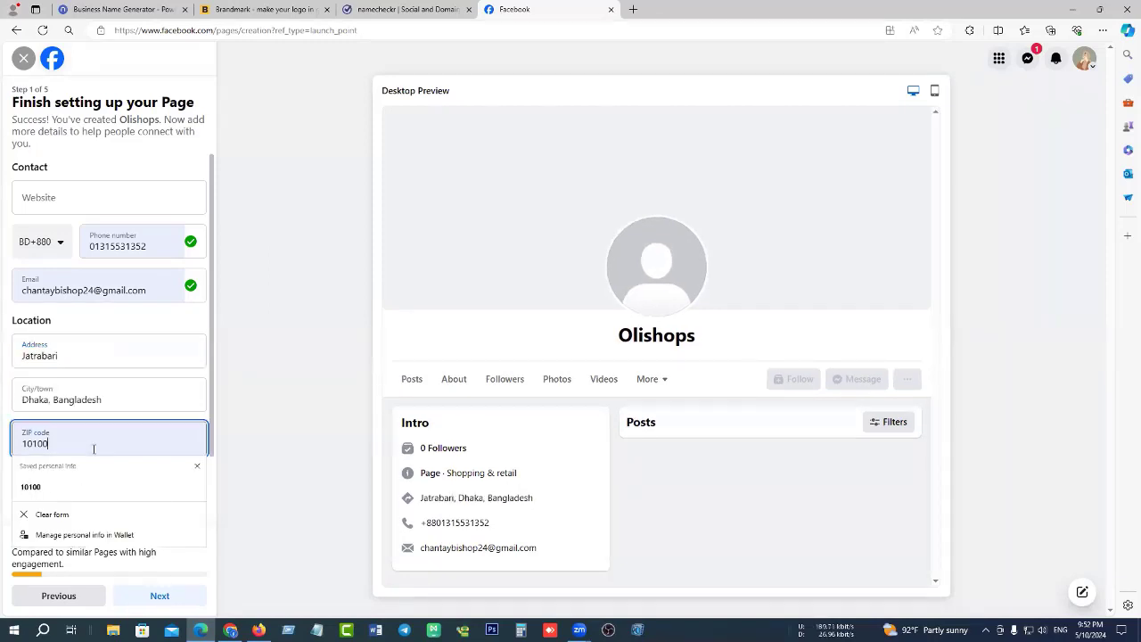
pyautogui.doubleClick(37, 444)
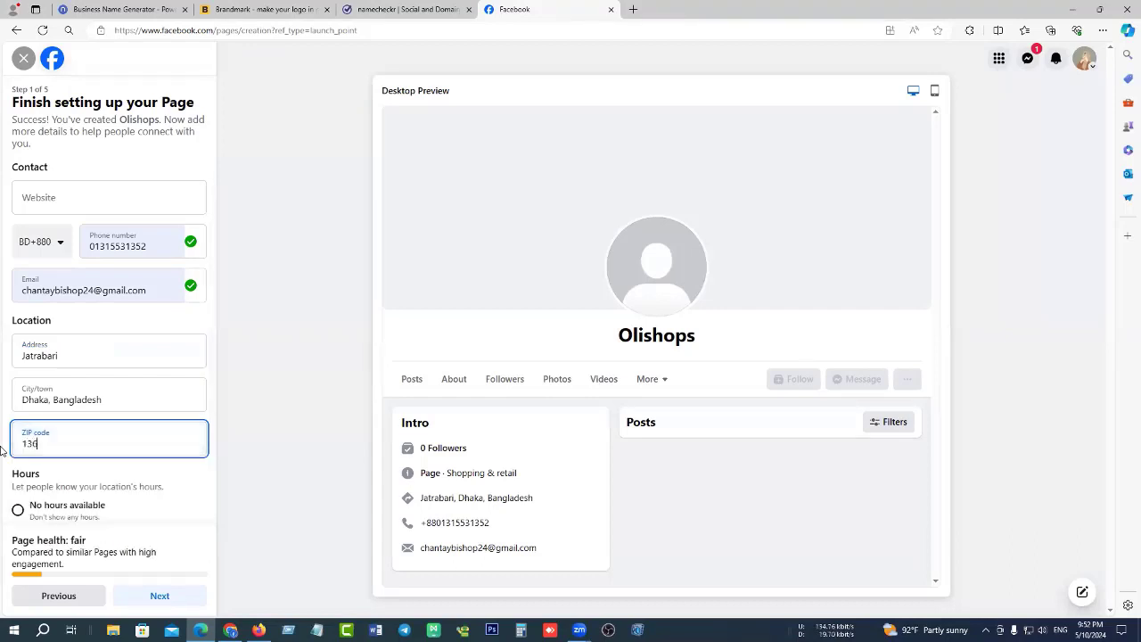
pyautogui.scroll(-1, 119, 382)
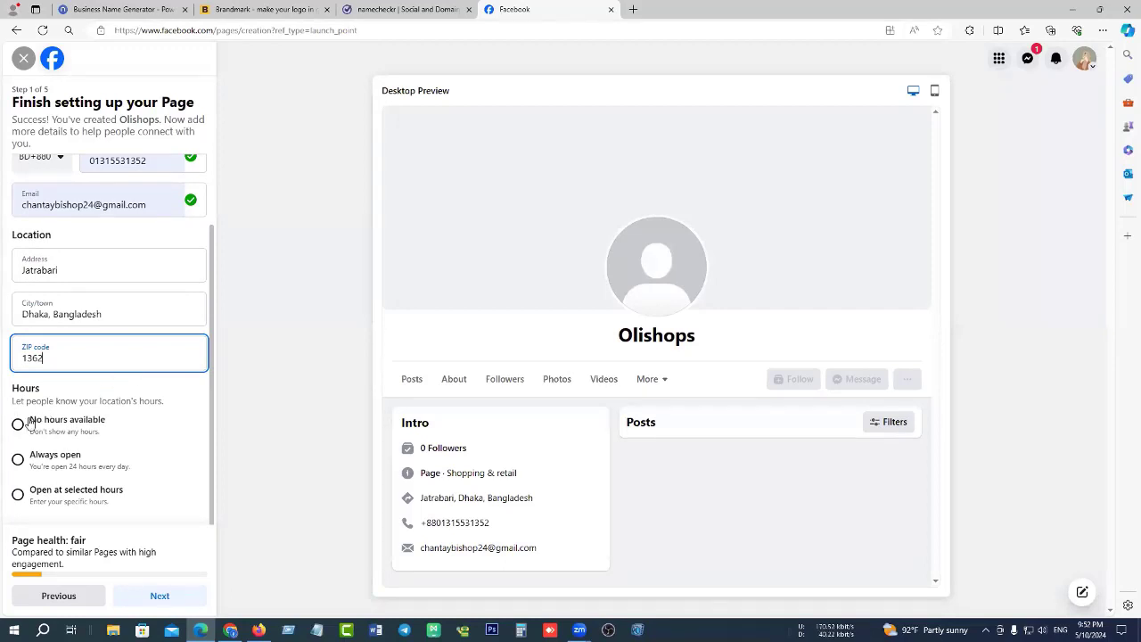
pyautogui.click(55, 459)
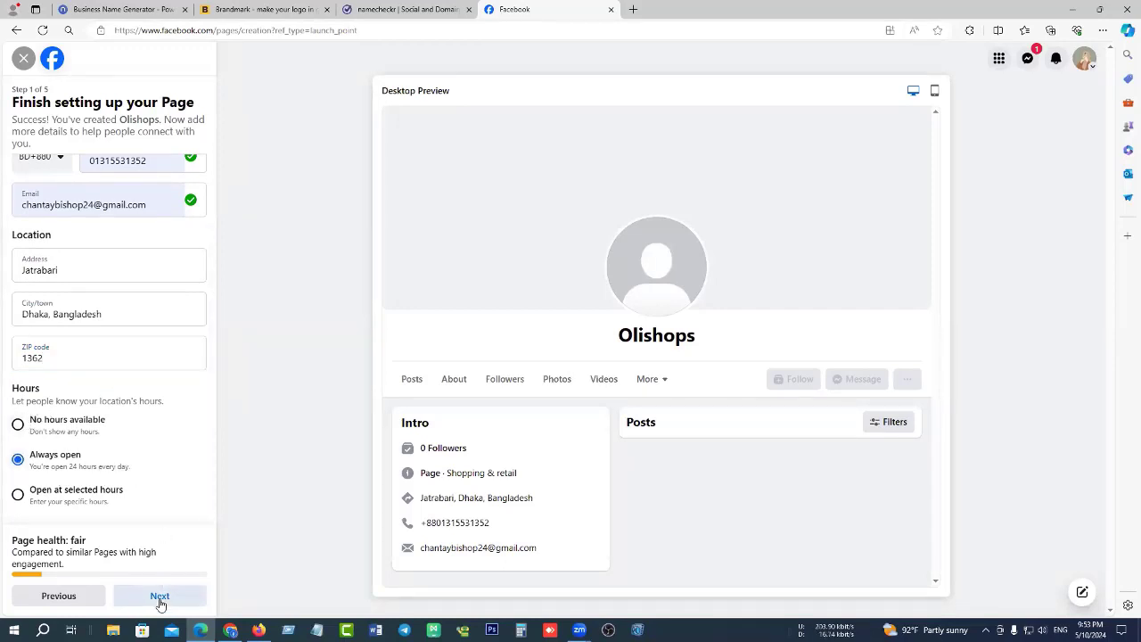
pyautogui.click(160, 597)
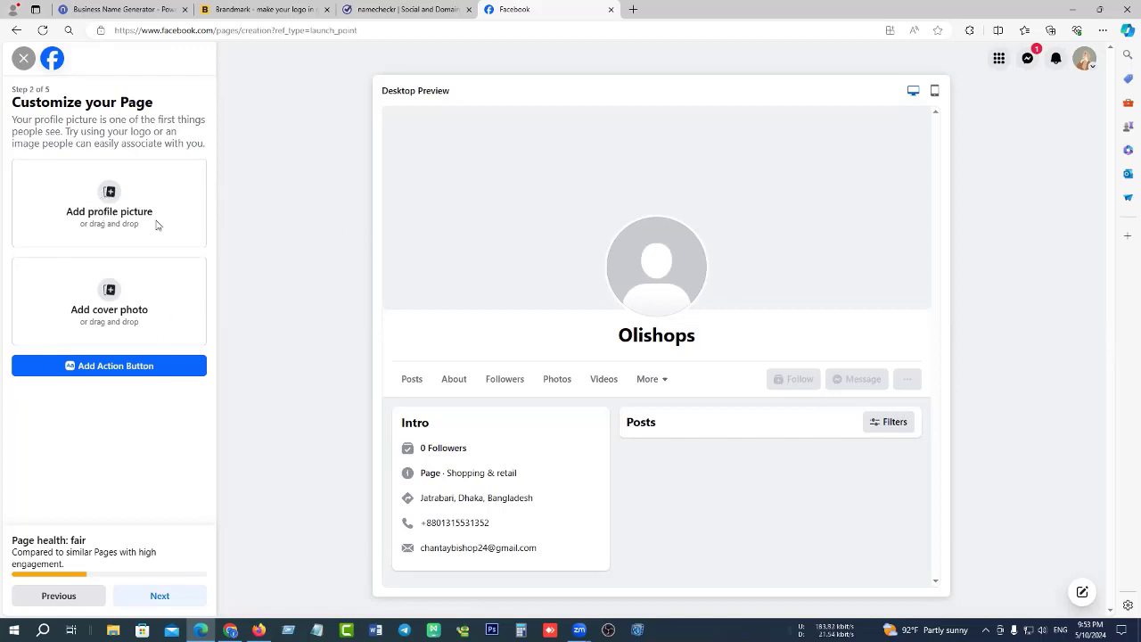
pyautogui.click(112, 204)
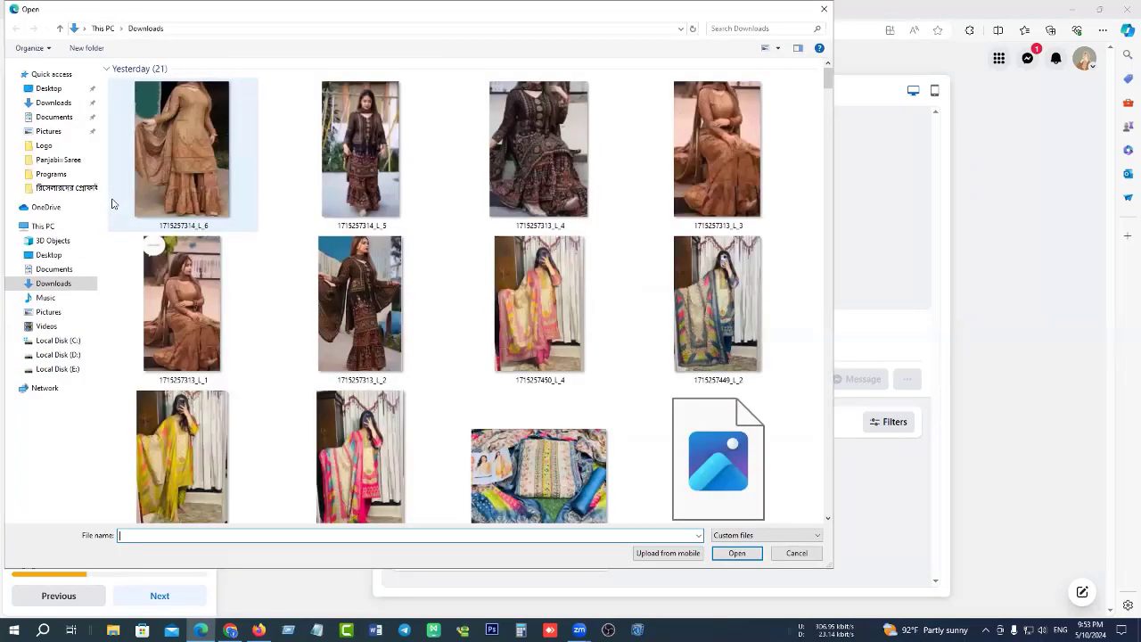
pyautogui.click(194, 140)
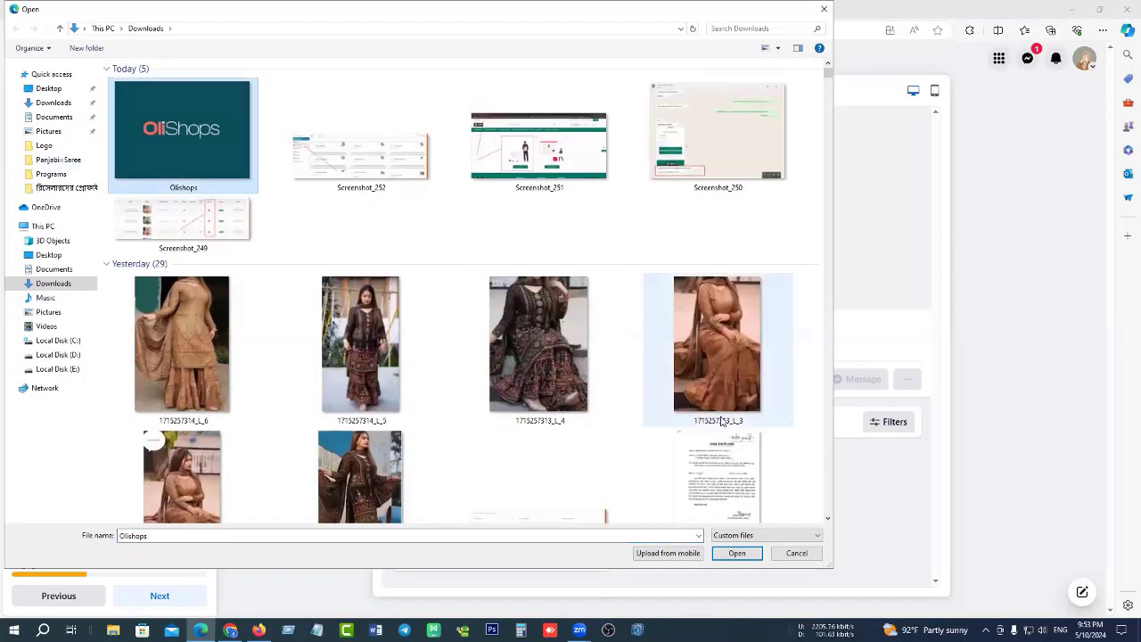
pyautogui.click(737, 552)
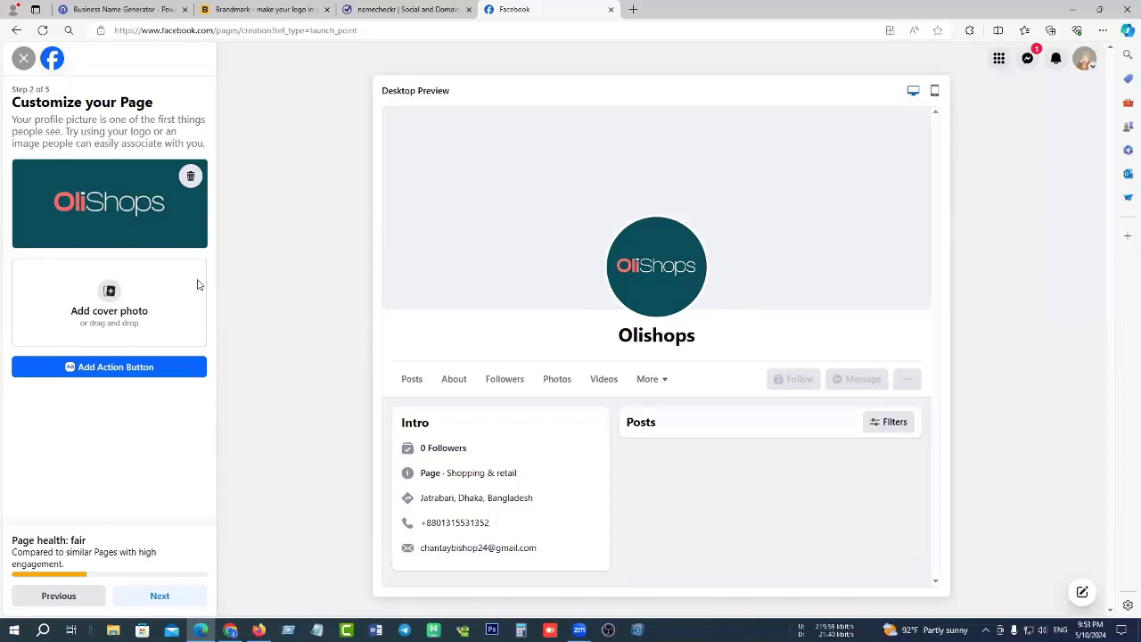
pyautogui.click(633, 9)
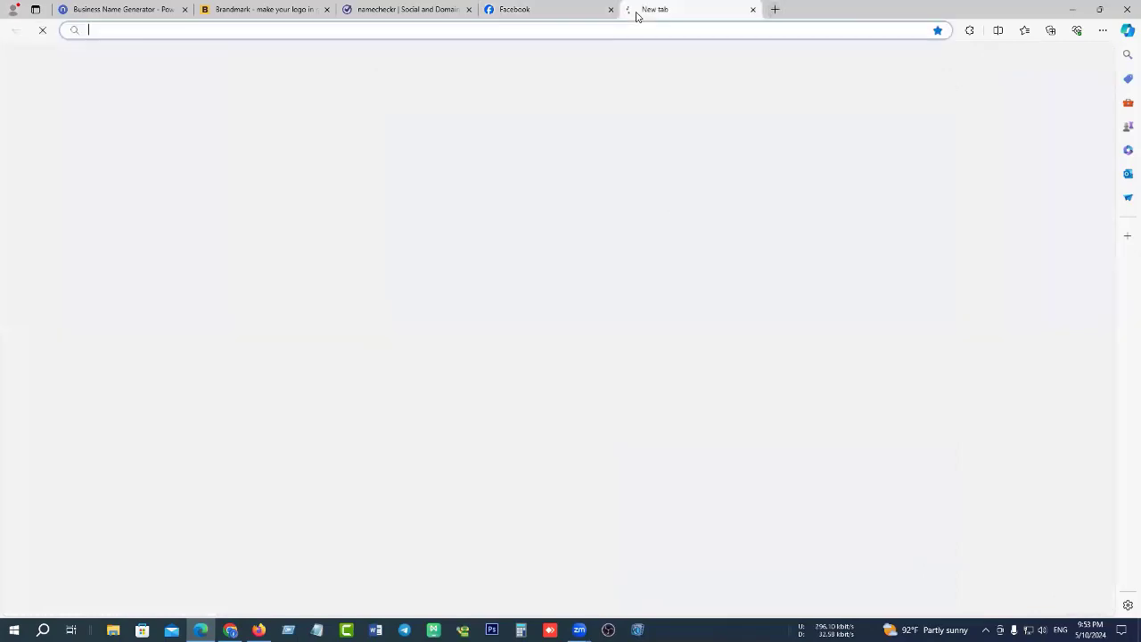
# Search Bing for 'facebook cover photo size': 851px by 315px desktop, 640px by 360px smartphone.
pyautogui.write('facebo')
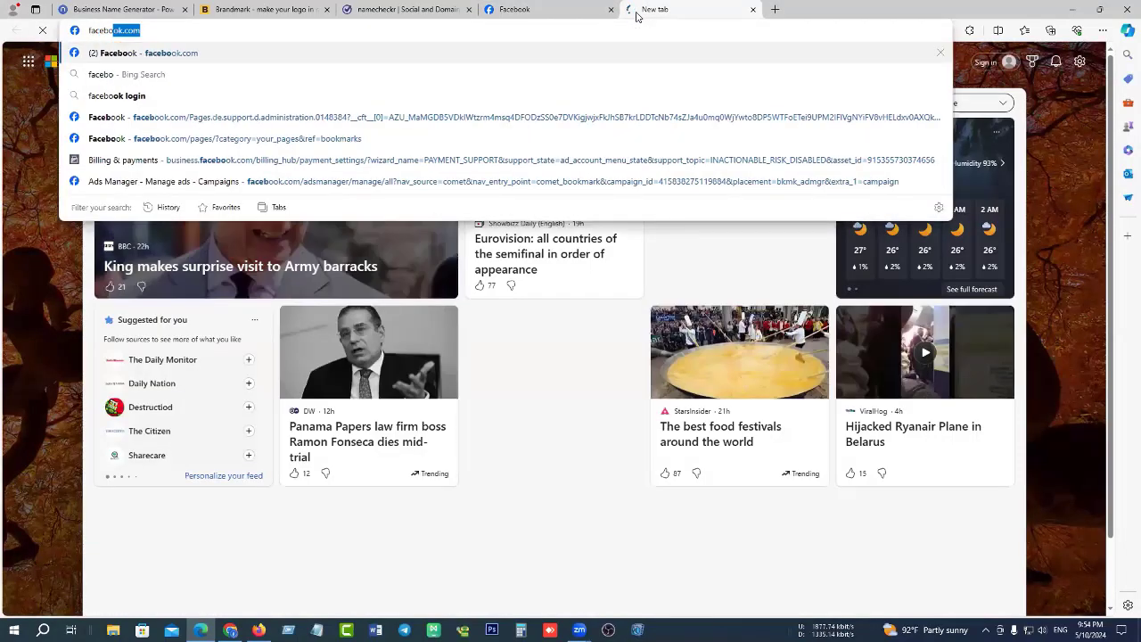
pyautogui.write('ok cover')
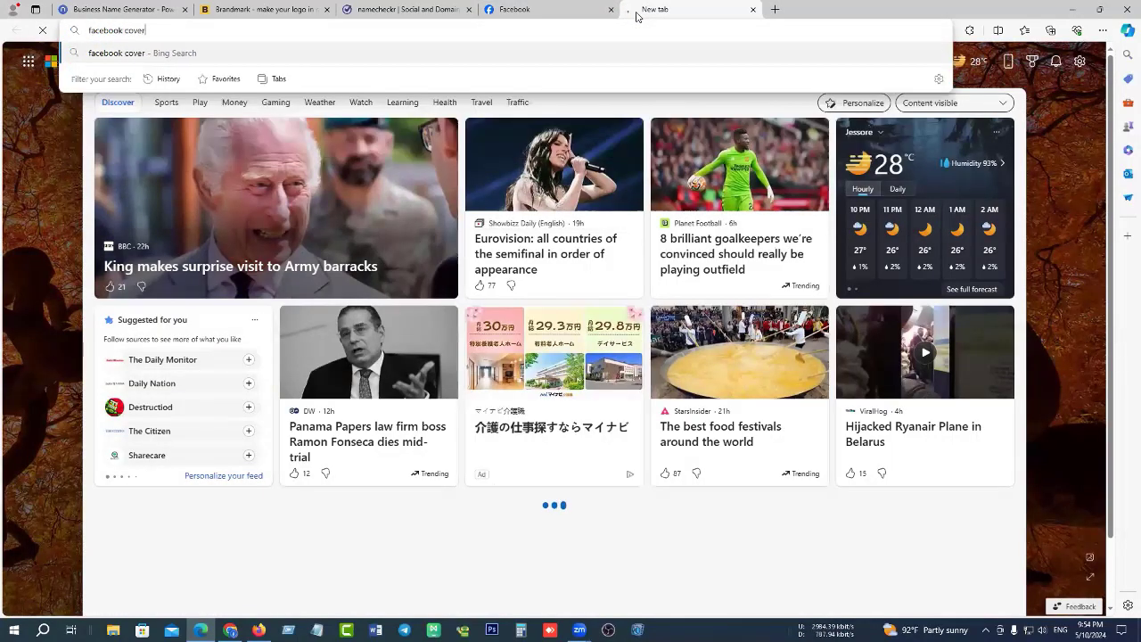
pyautogui.write(' photo size')
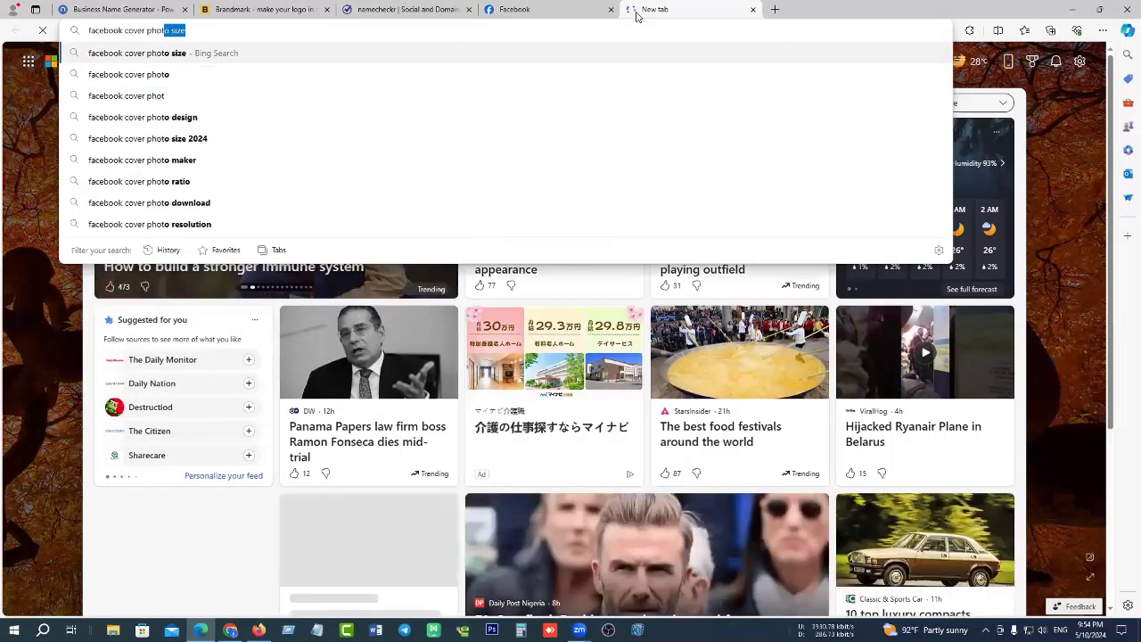
pyautogui.press('Return')
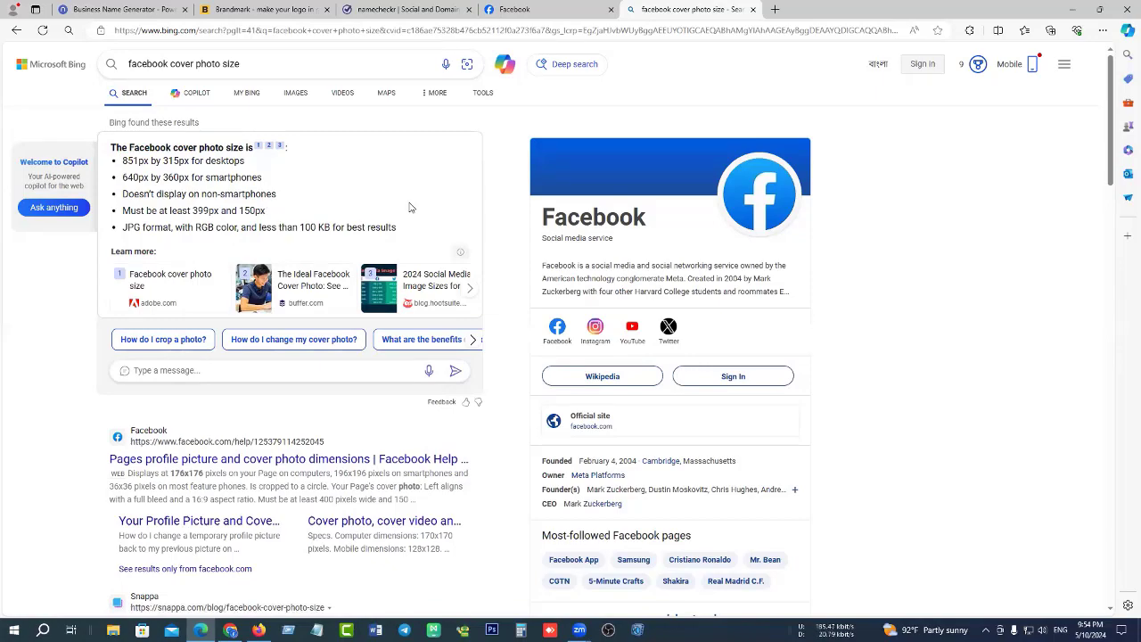
pyautogui.scroll(-3, 419, 267)
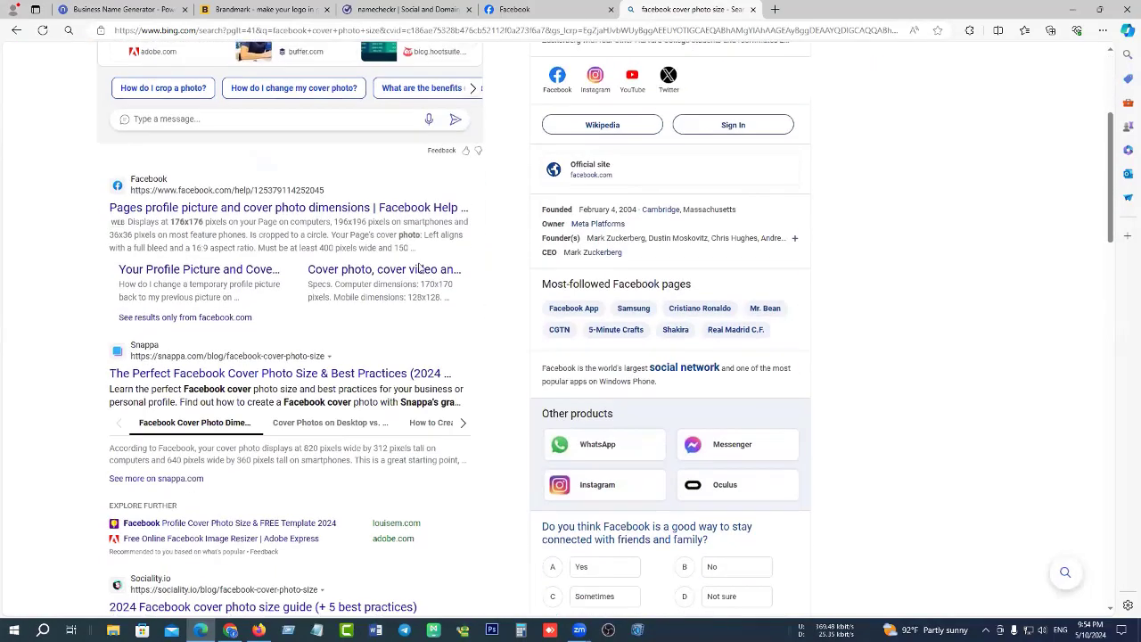
pyautogui.scroll(3, 419, 270)
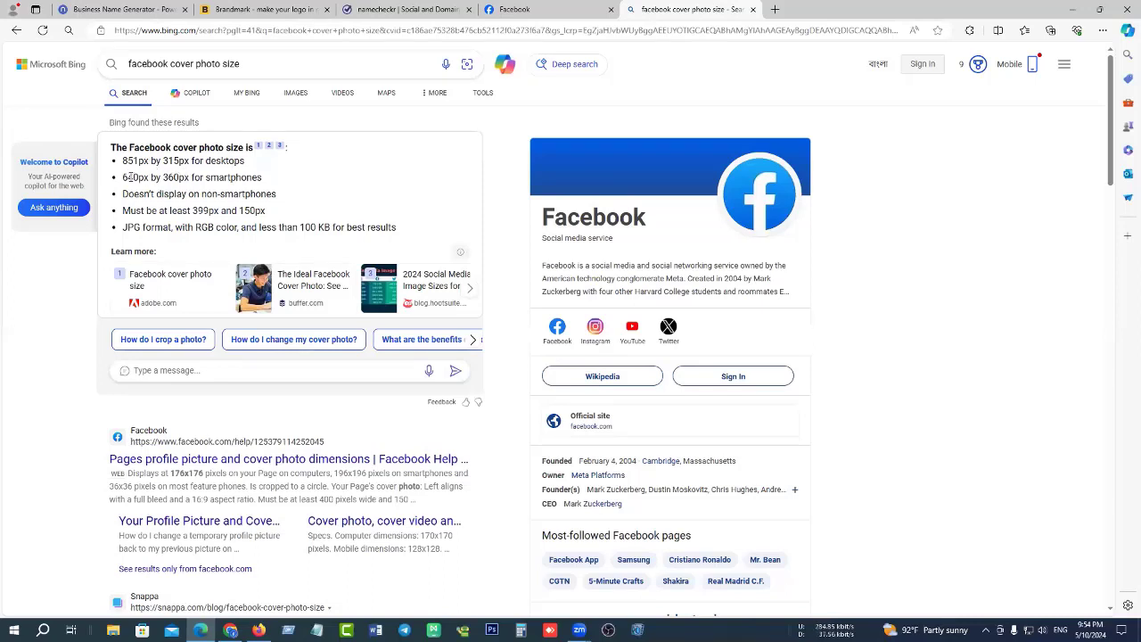
pyautogui.moveTo(203, 178); pyautogui.dragTo(299, 185)
pyautogui.click(261, 185)
pyautogui.moveTo(124, 161); pyautogui.dragTo(244, 162)
pyautogui.click(242, 173)
# Back on Facebook, upload the OliShops logo from Downloads as the Page's cover photo.
pyautogui.click(524, 15)
pyautogui.click(107, 304)
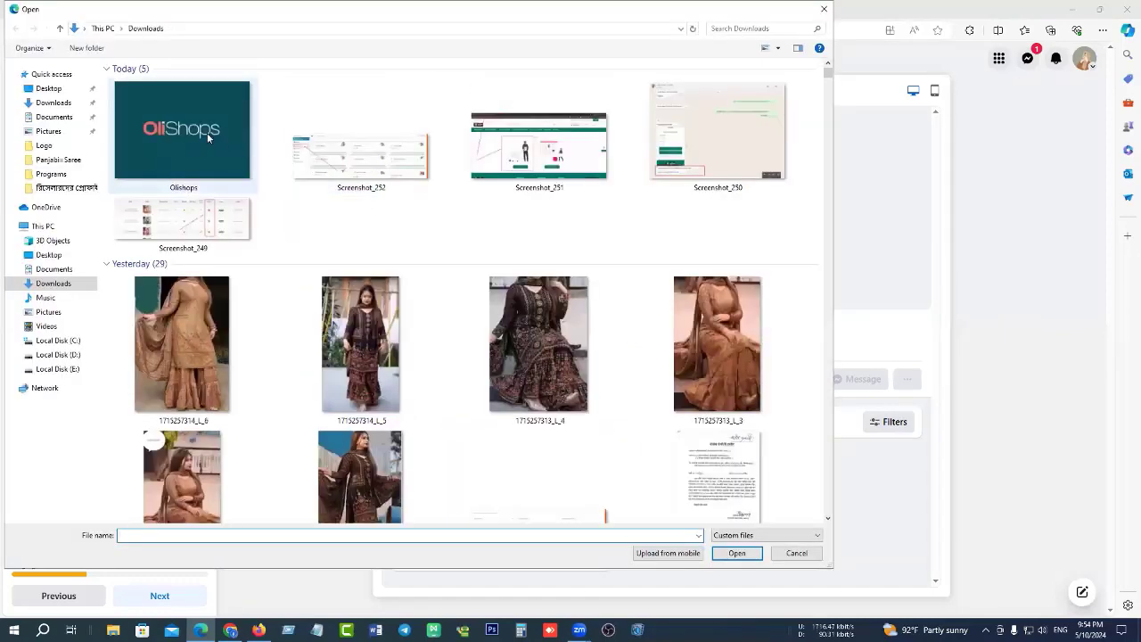
pyautogui.click(201, 134)
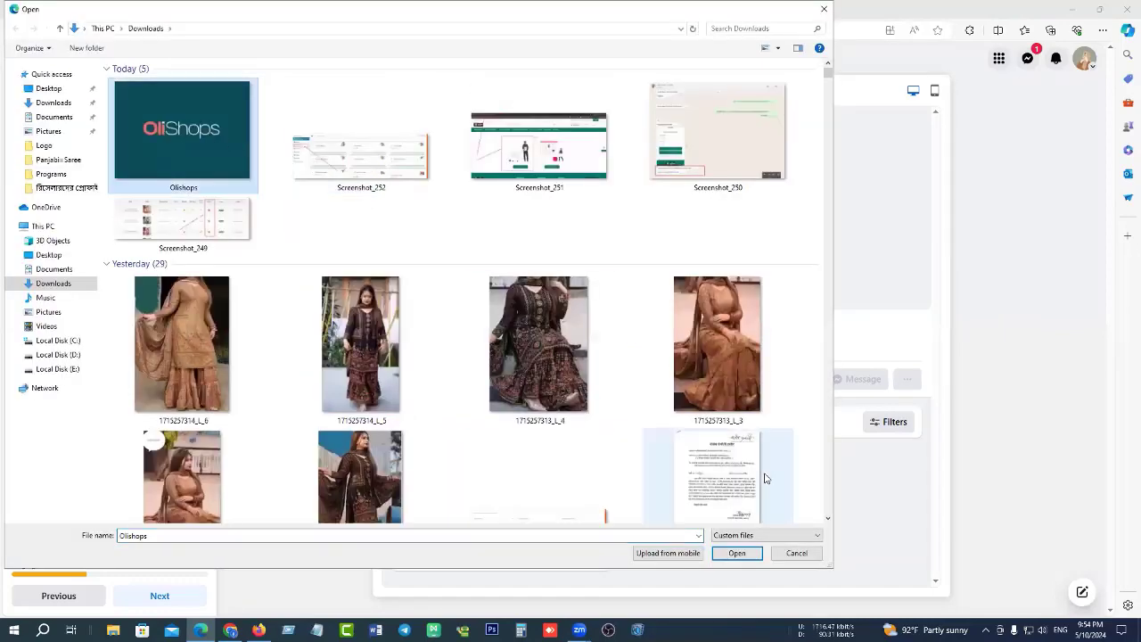
pyautogui.click(736, 554)
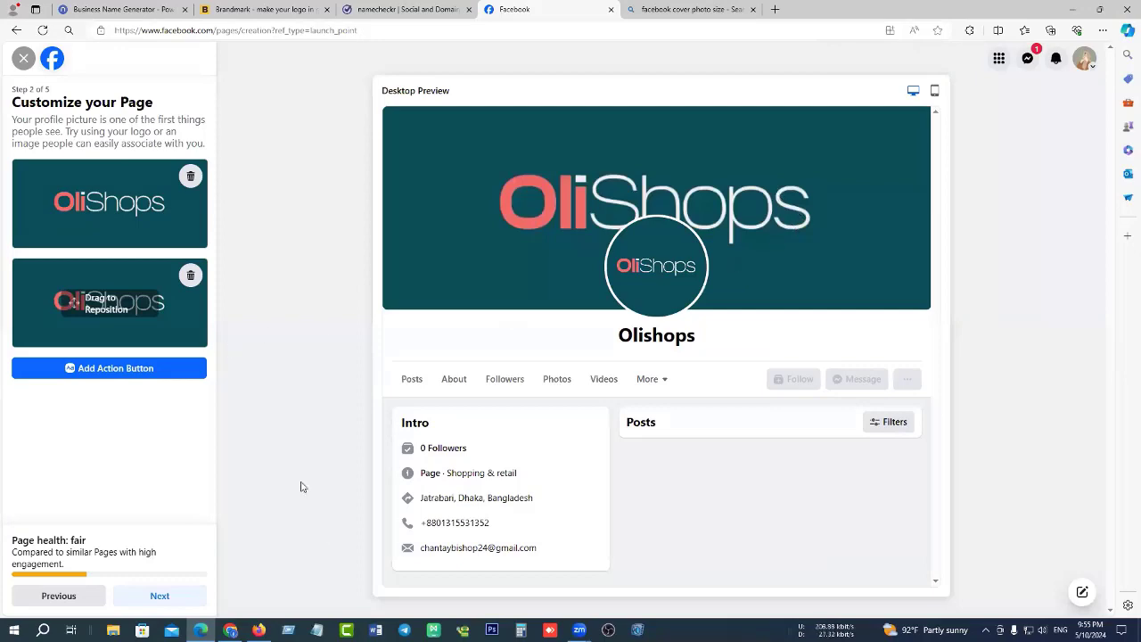
pyautogui.click(230, 630)
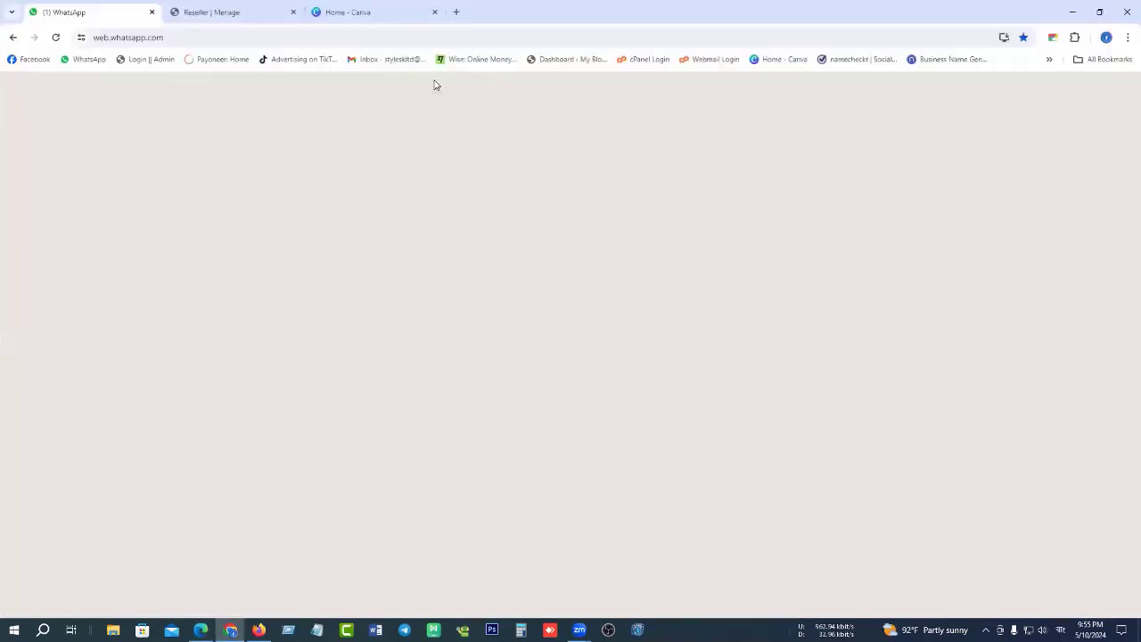
# Search Canva for 'facebook cover photo size' templates and scroll through the results.
pyautogui.click(356, 11)
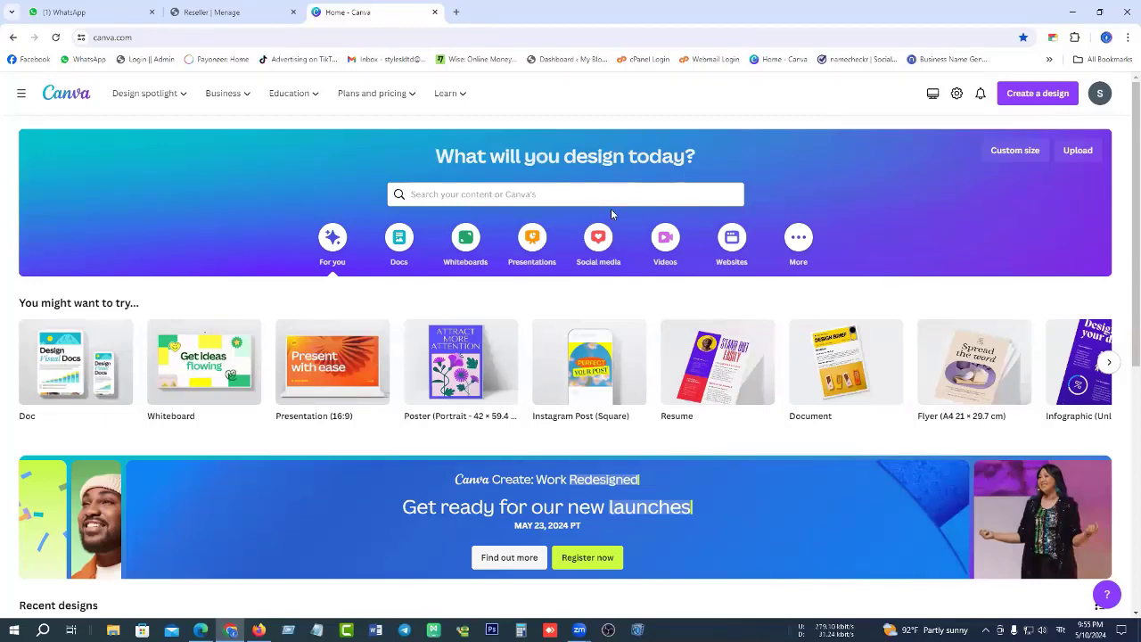
pyautogui.click(579, 196)
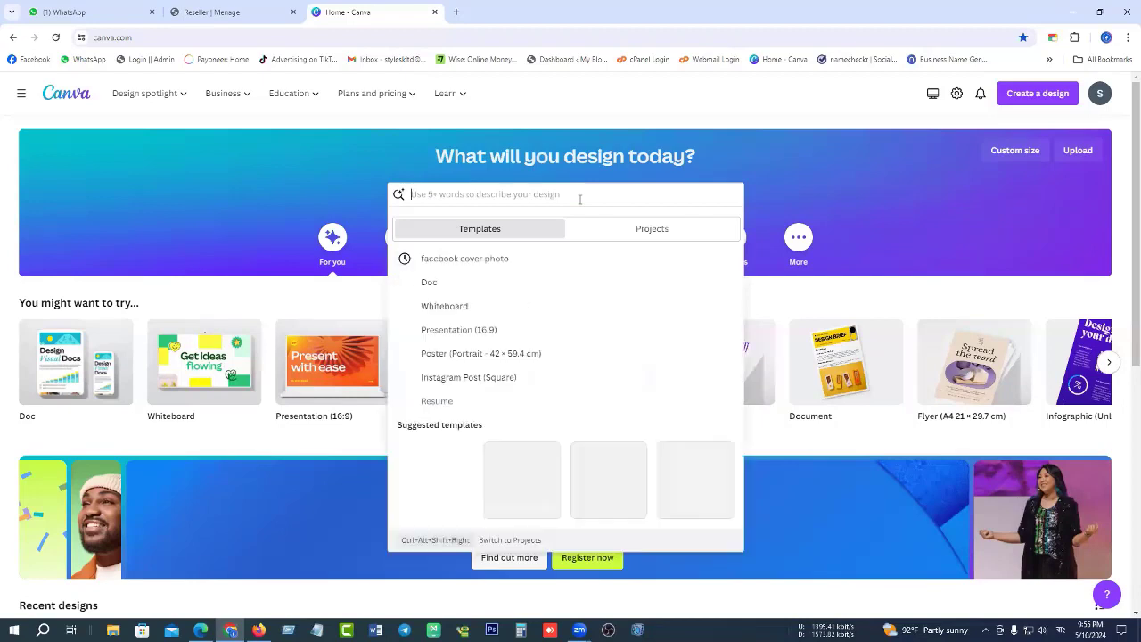
pyautogui.write('াৃডেনগগ')
pyautogui.press('BackSpace')
pyautogui.press('BackSpace')
pyautogui.press('BackSpace')
pyautogui.press('BackSpace')
pyautogui.press('BackSpace')
pyautogui.press('BackSpace')
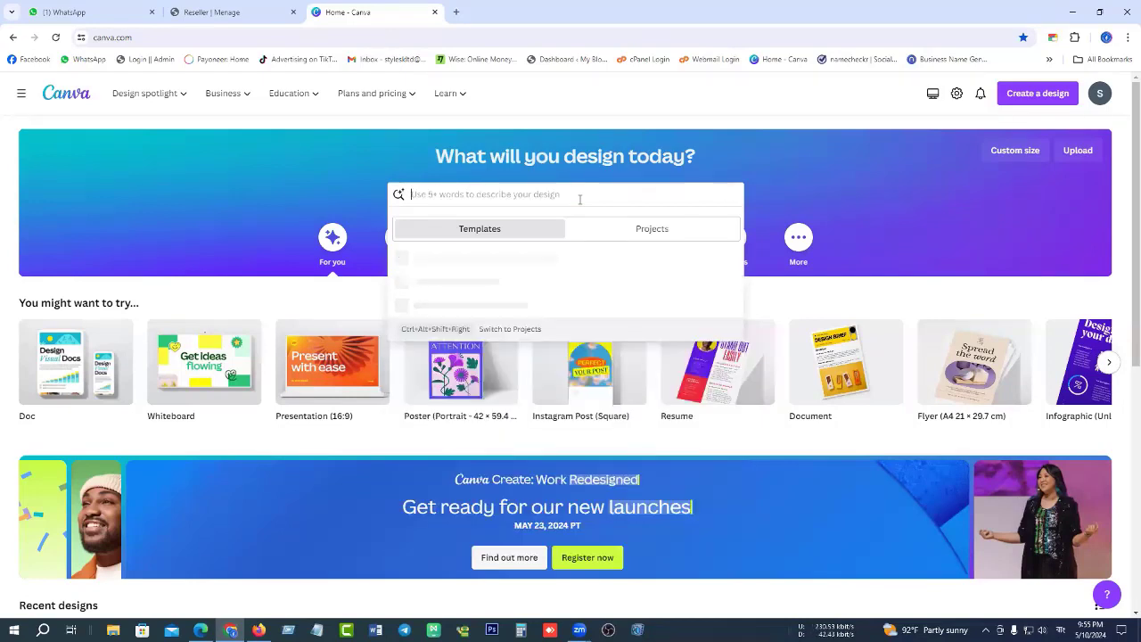
pyautogui.press('super+space')
pyautogui.write('facebook cove')
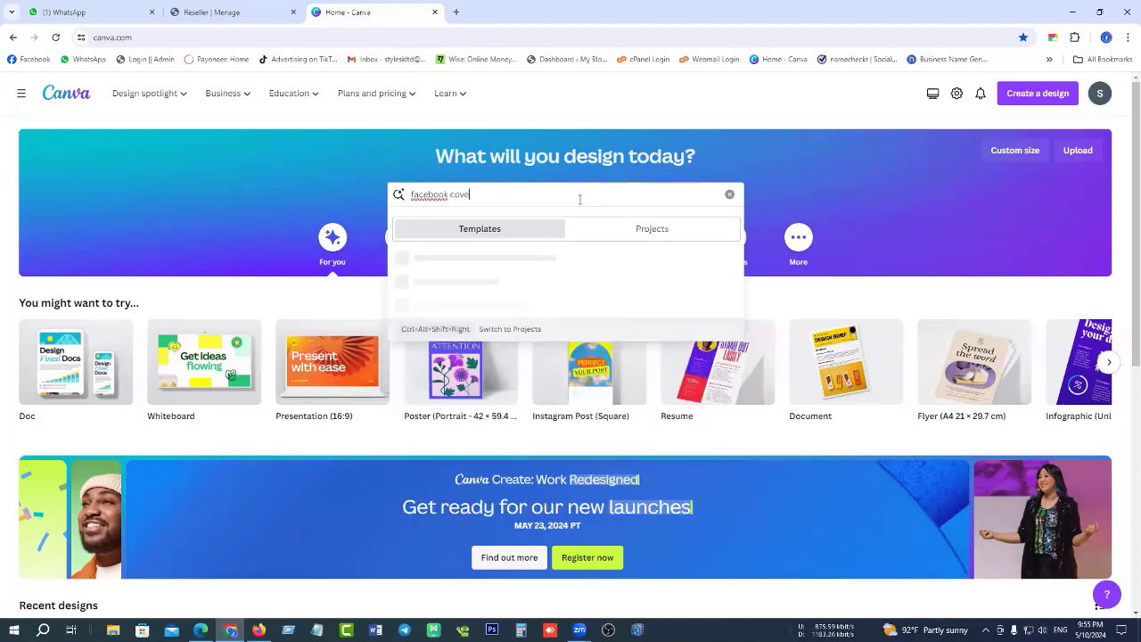
pyautogui.write('r p')
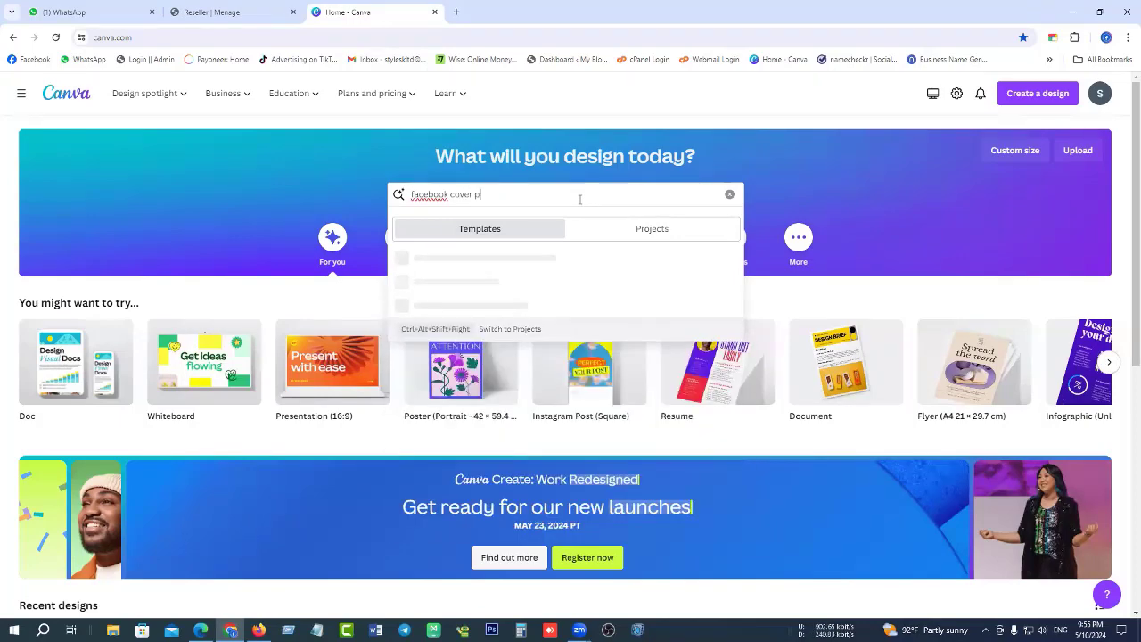
pyautogui.write('hoto')
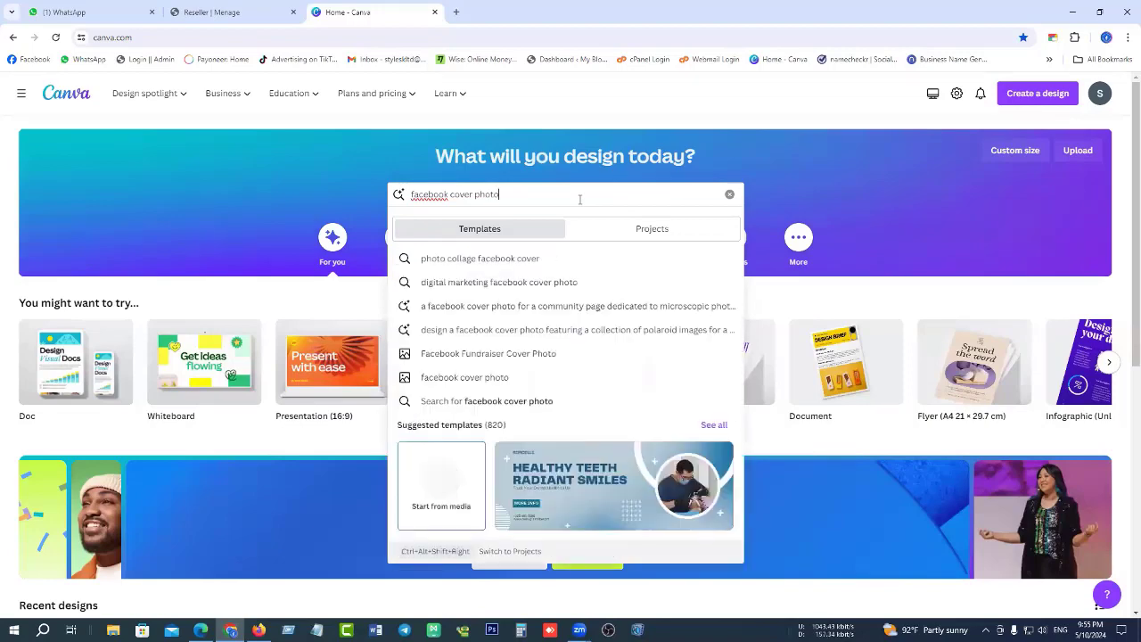
pyautogui.write(' size')
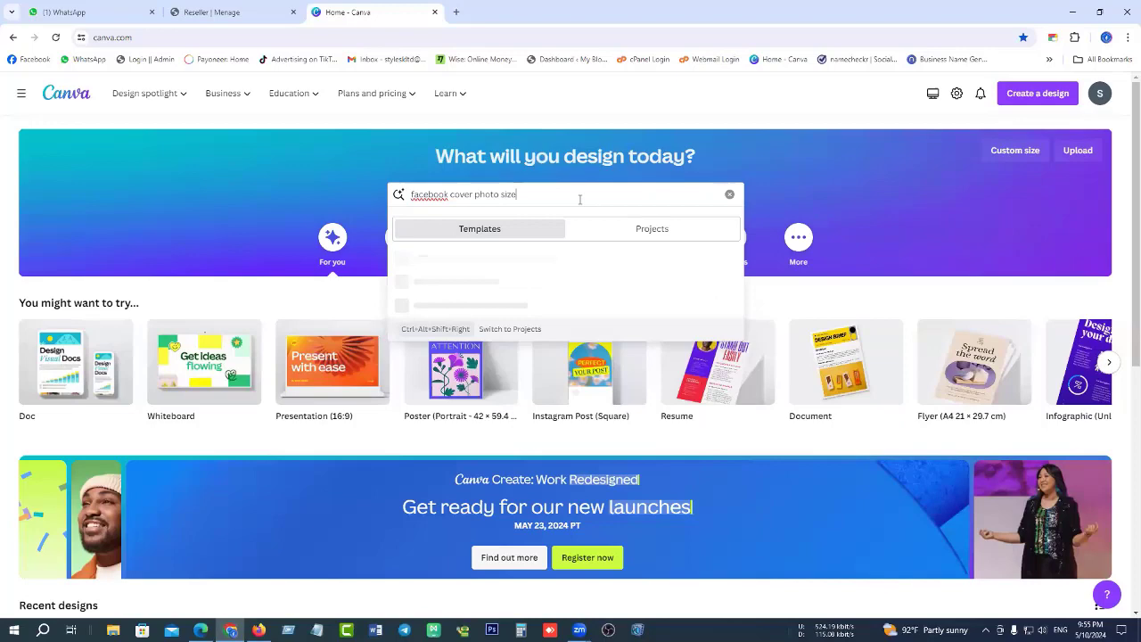
pyautogui.press('Return')
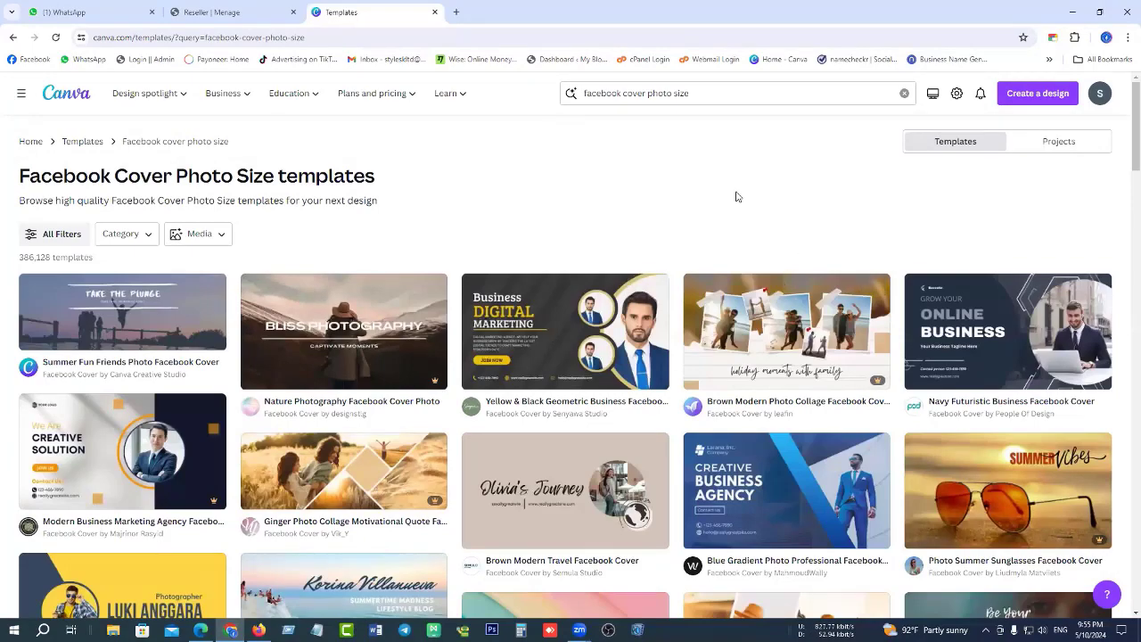
pyautogui.scroll(-1, 403, 339)
pyautogui.scroll(-2, 403, 339)
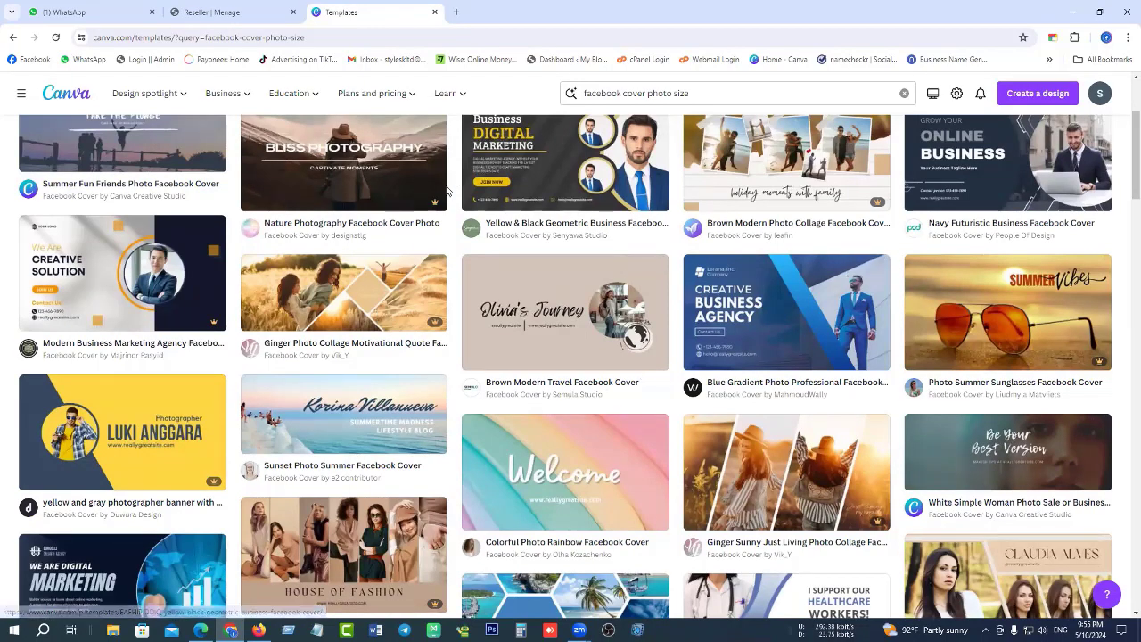
pyautogui.scroll(-4, 436, 286)
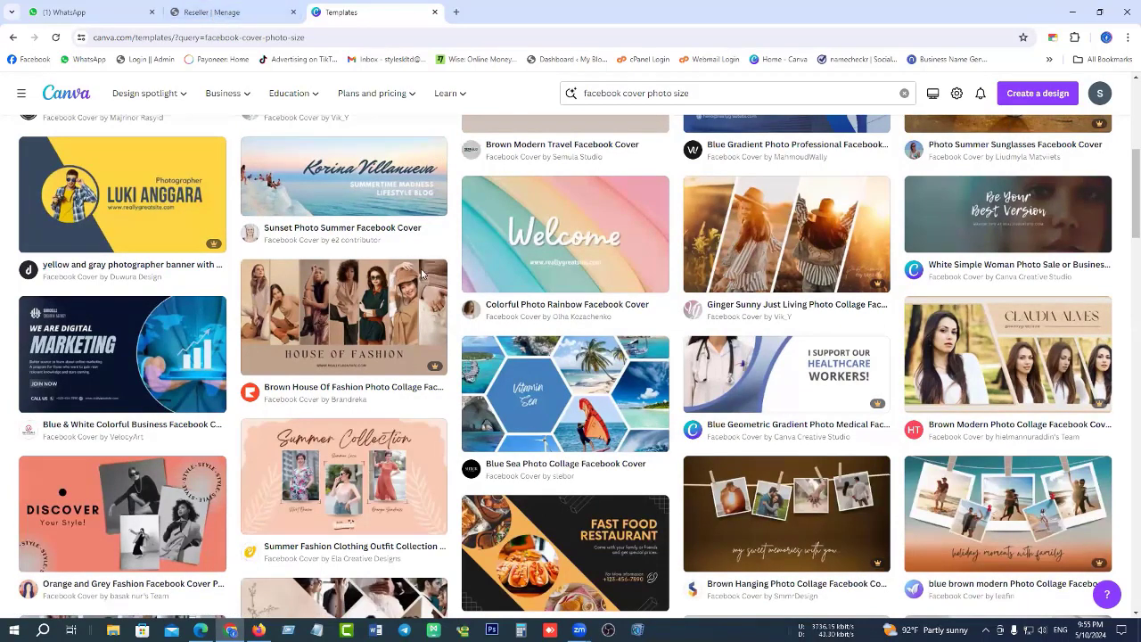
pyautogui.scroll(-2, 657, 270)
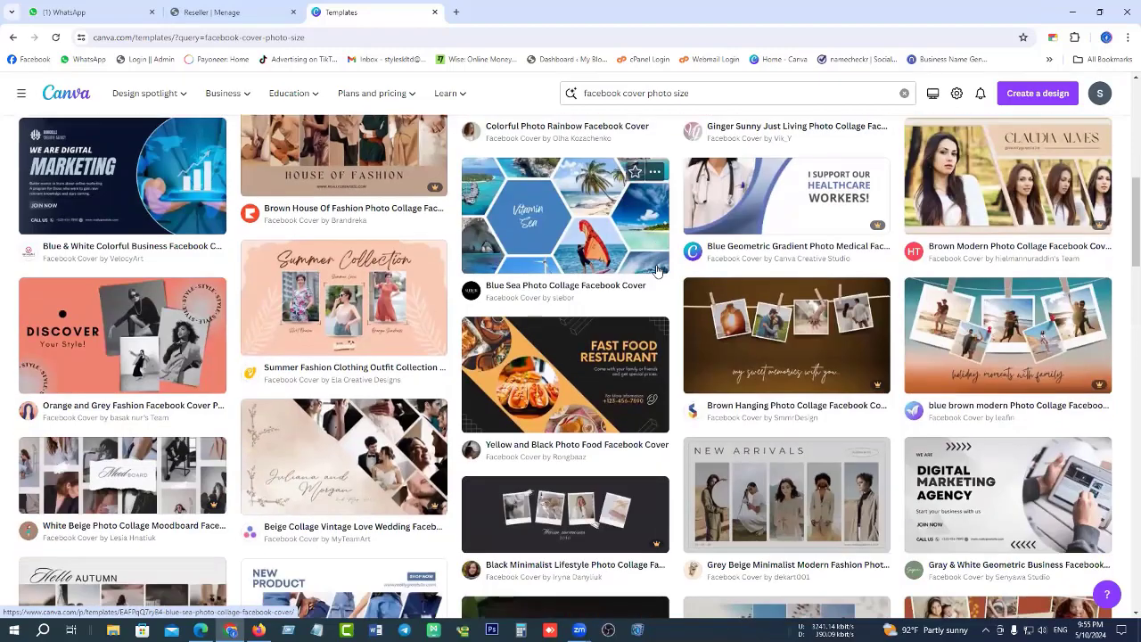
pyautogui.scroll(-2, 657, 270)
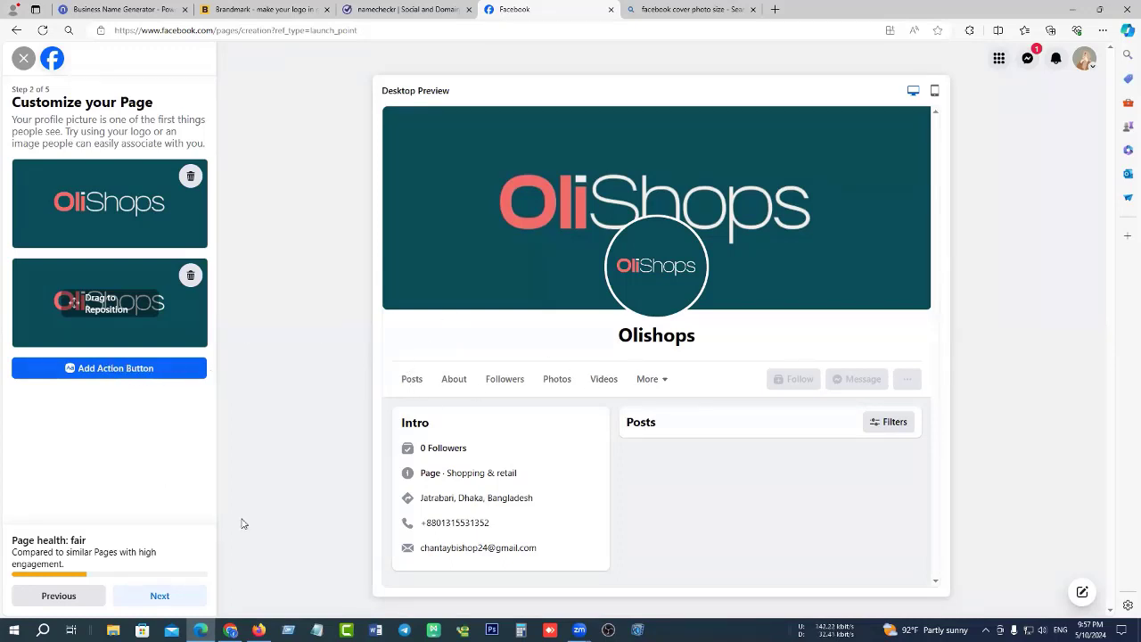
# Keep the OliShops profile and cover pictures and advance to step 3, Connect WhatsApp.
pyautogui.click(160, 596)
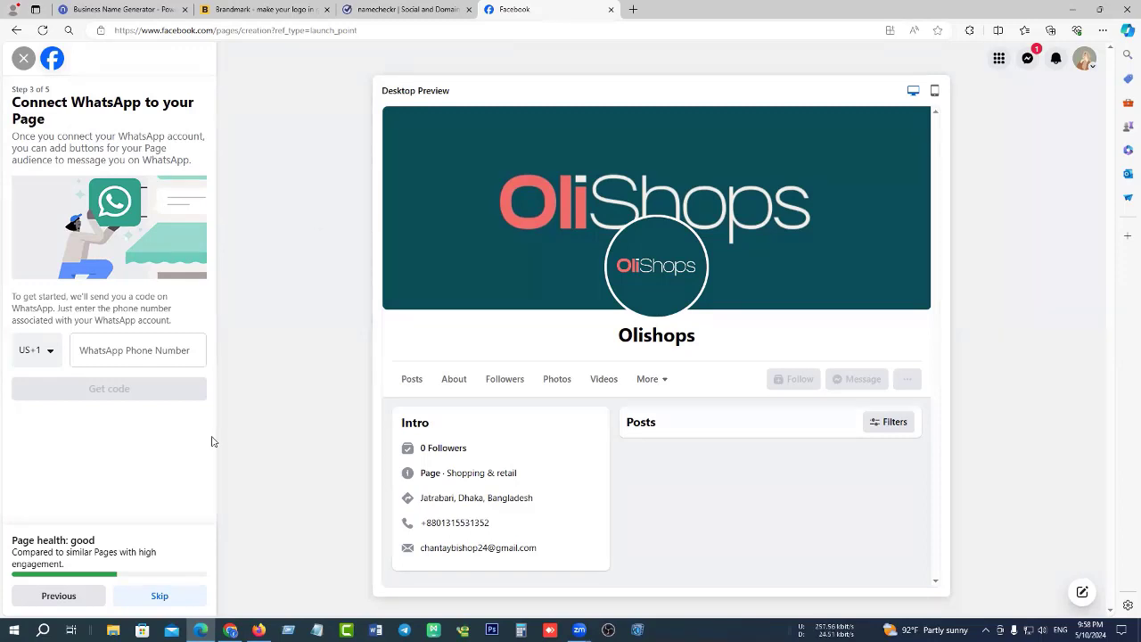
# Skip WhatsApp and the invite-friends step, keep Page notifications on, and finish setup.
pyautogui.click(160, 595)
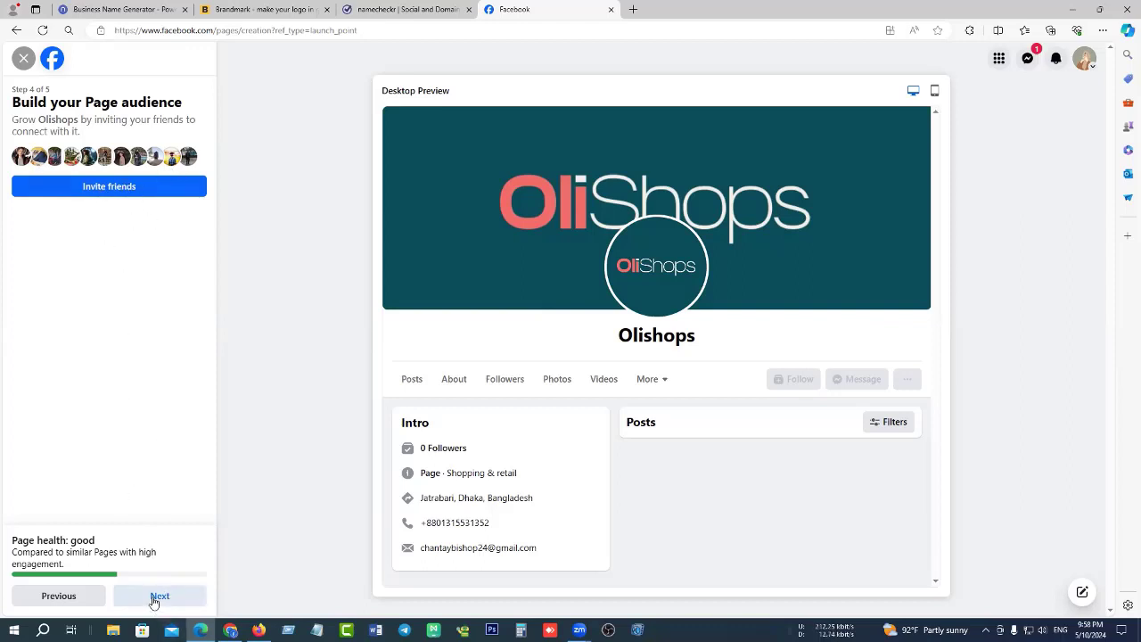
pyautogui.click(157, 598)
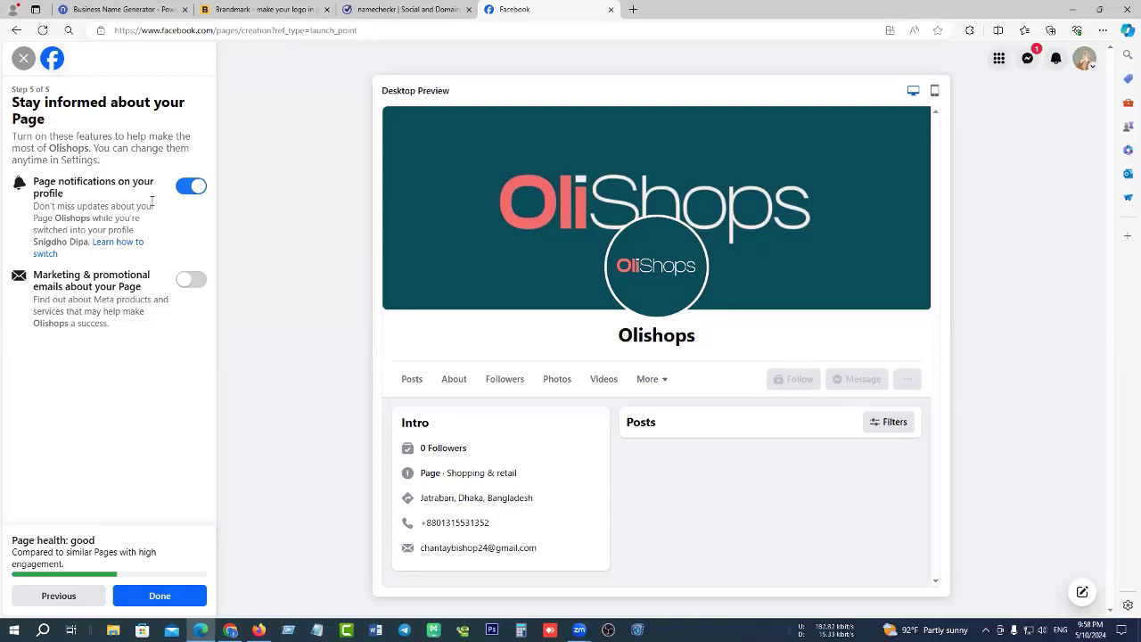
pyautogui.click(190, 188)
pyautogui.click(1056, 59)
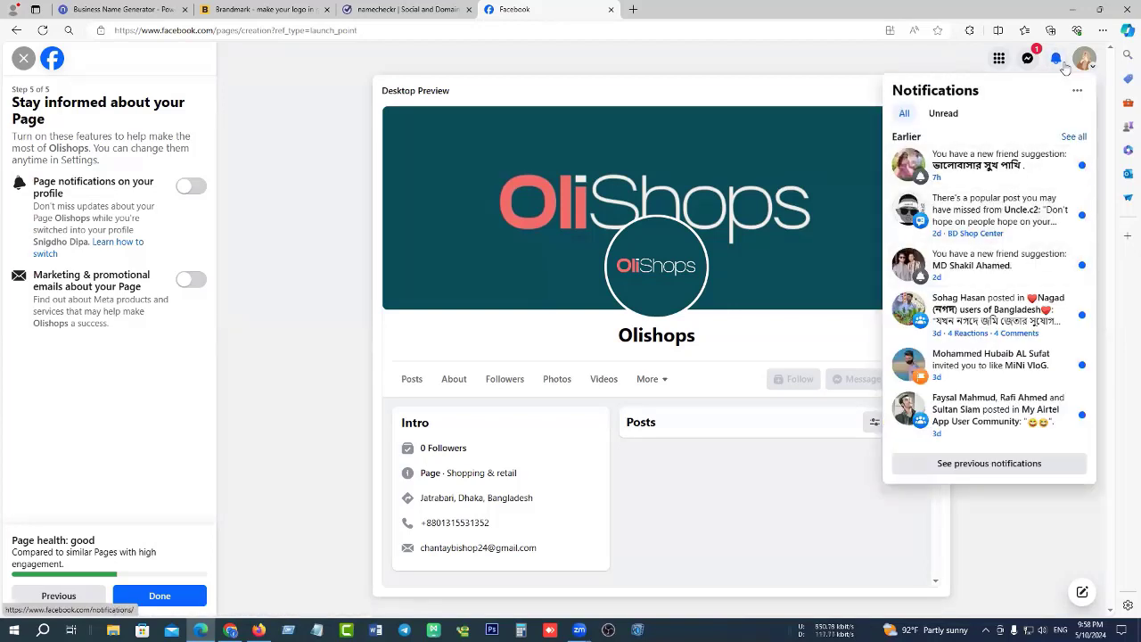
pyautogui.click(1055, 61)
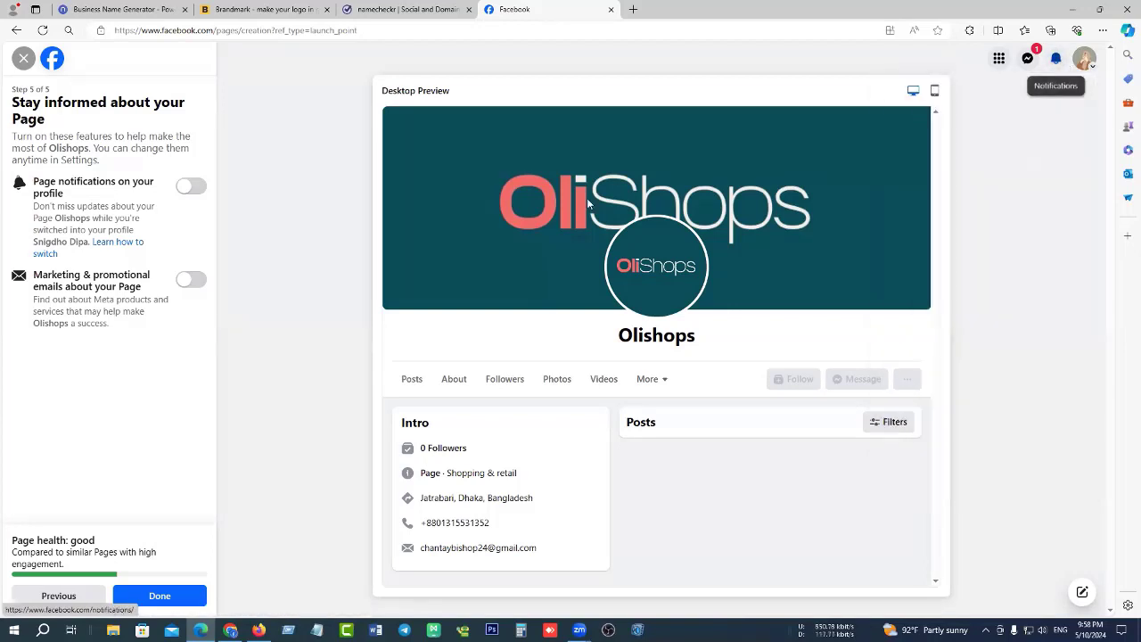
pyautogui.click(193, 192)
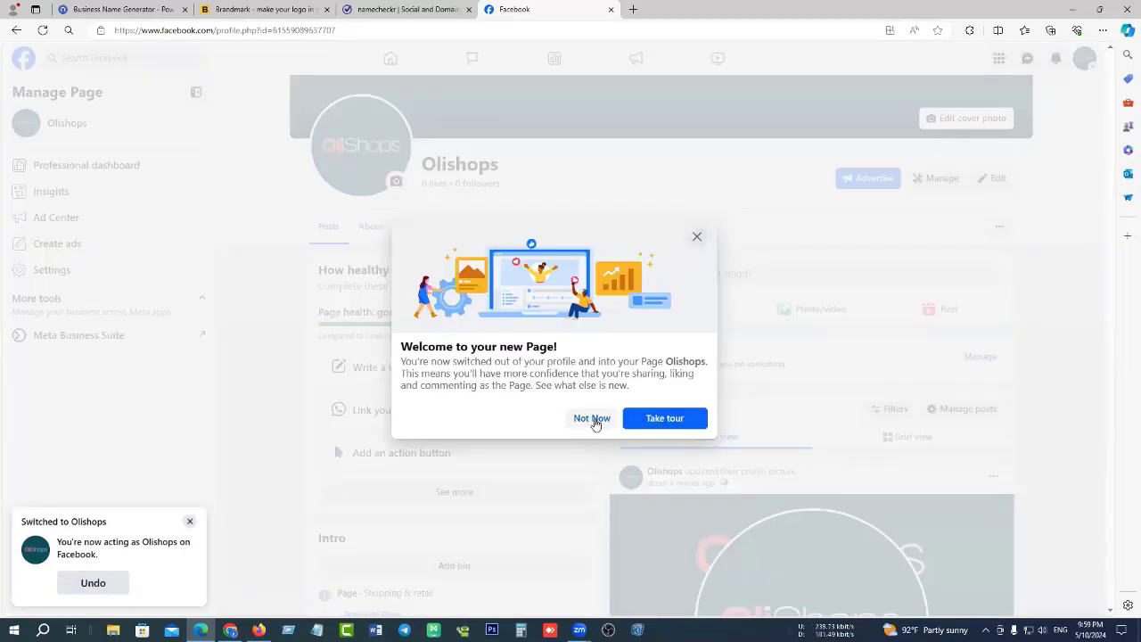
# Dismiss the welcome dialog and open the Page's About > Contact and basic info section.
pyautogui.click(593, 420)
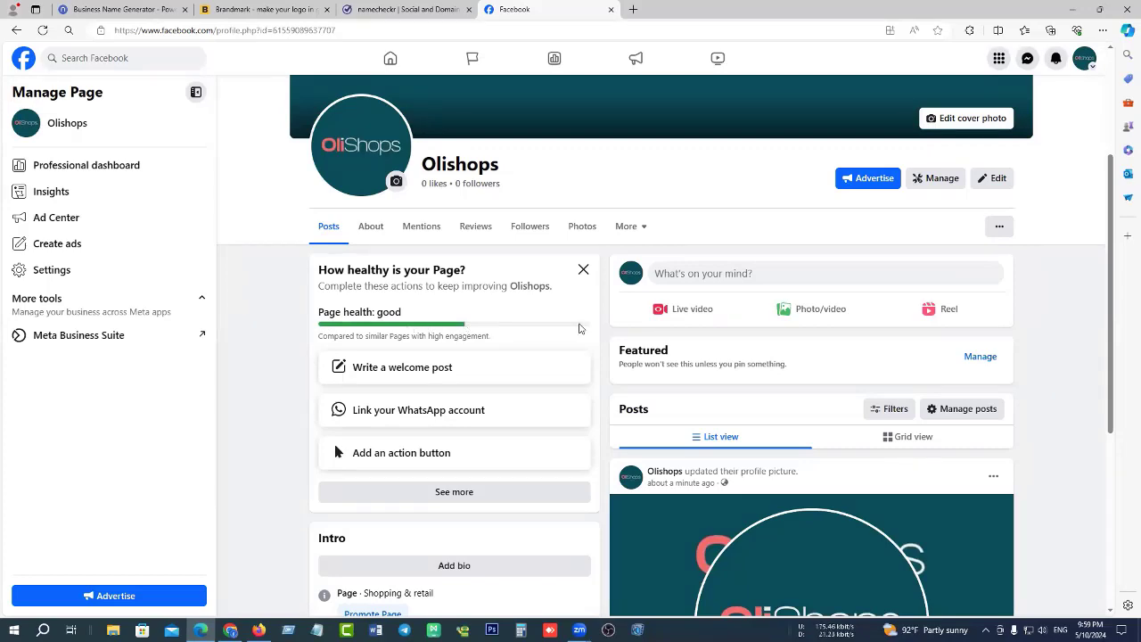
pyautogui.scroll(-4, 579, 319)
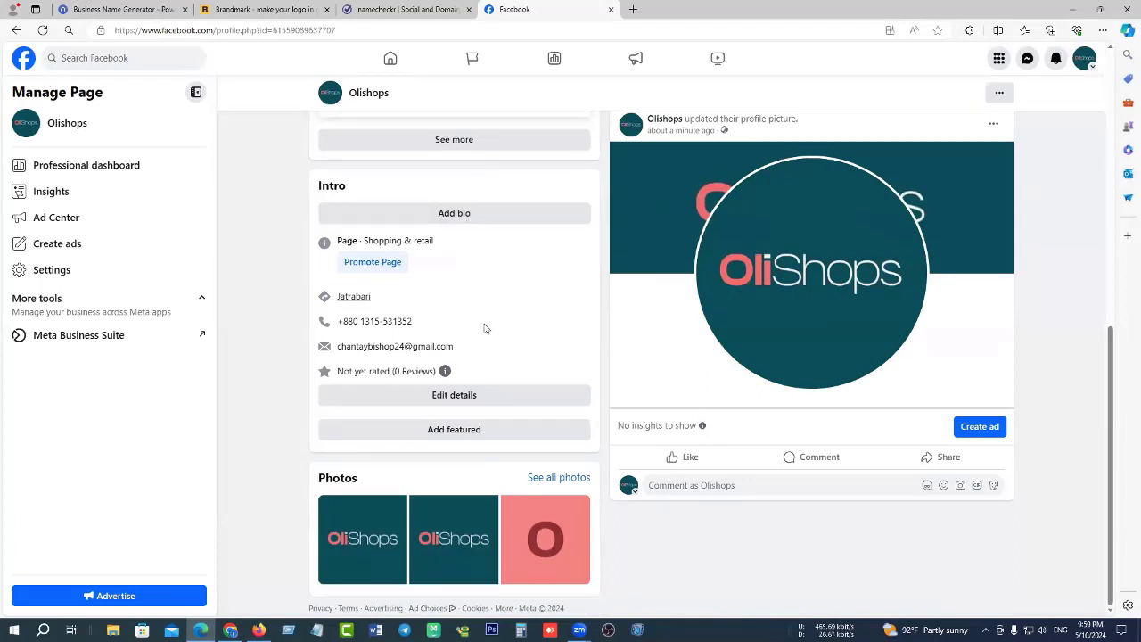
pyautogui.click(473, 398)
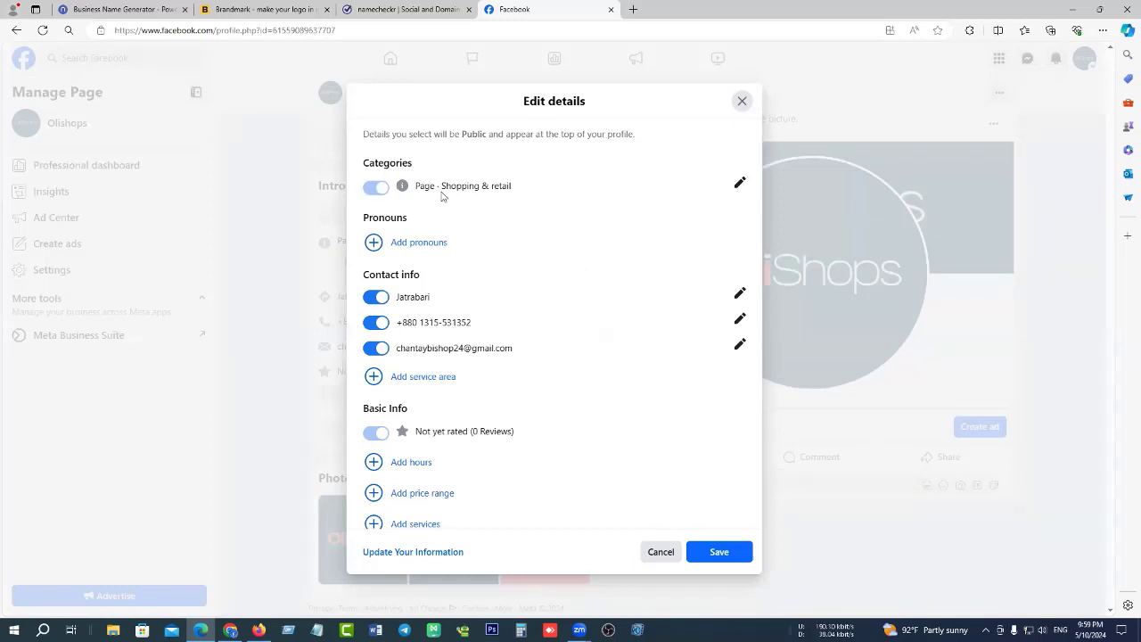
pyautogui.scroll(-2, 419, 303)
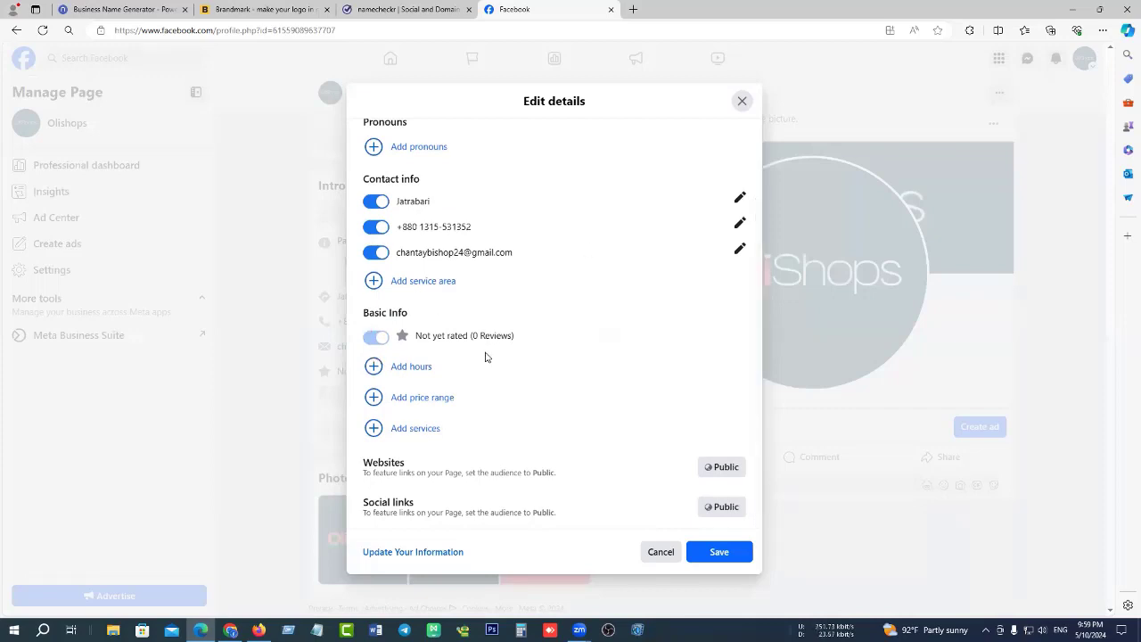
pyautogui.click(409, 368)
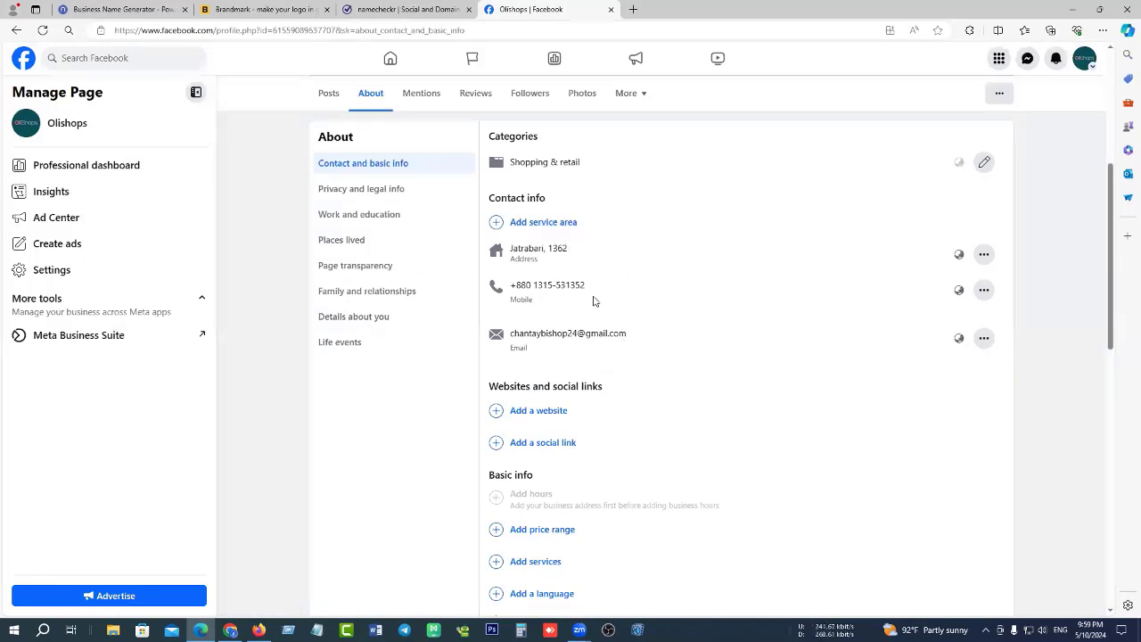
pyautogui.scroll(-2, 593, 302)
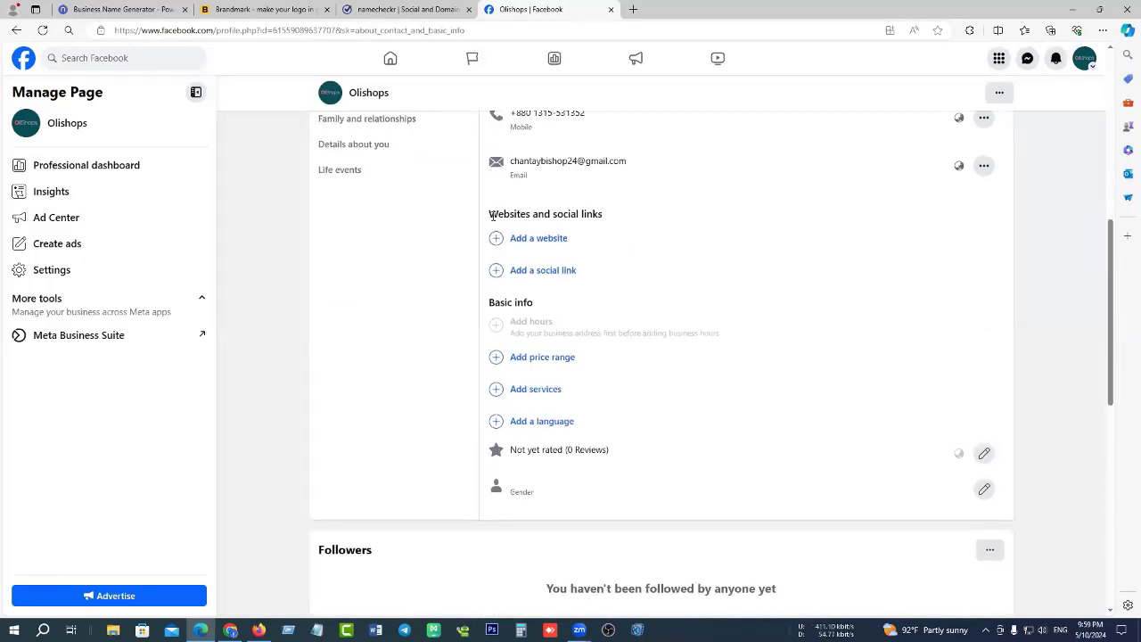
pyautogui.moveTo(491, 215); pyautogui.dragTo(581, 214)
pyautogui.click(597, 214)
pyautogui.click(536, 239)
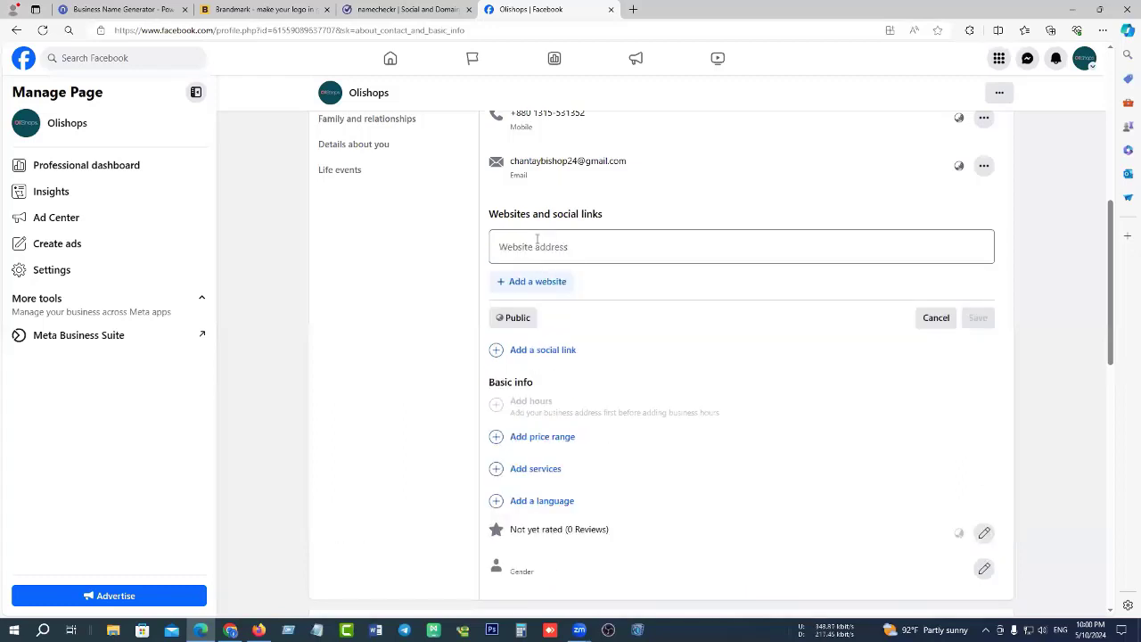
pyautogui.click(531, 245)
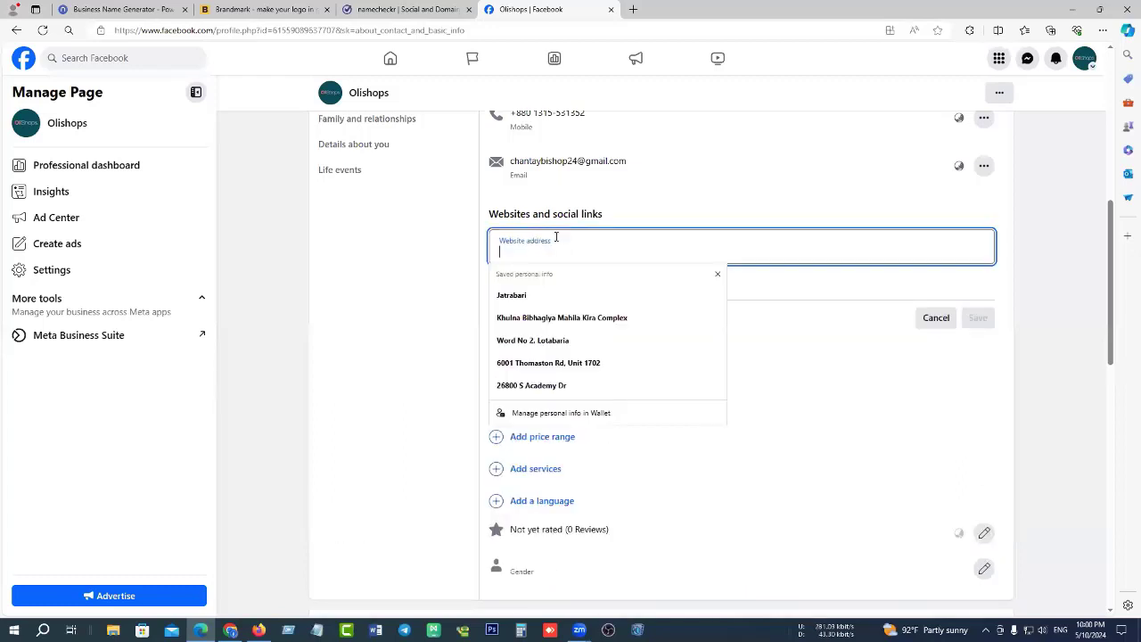
pyautogui.click(701, 199)
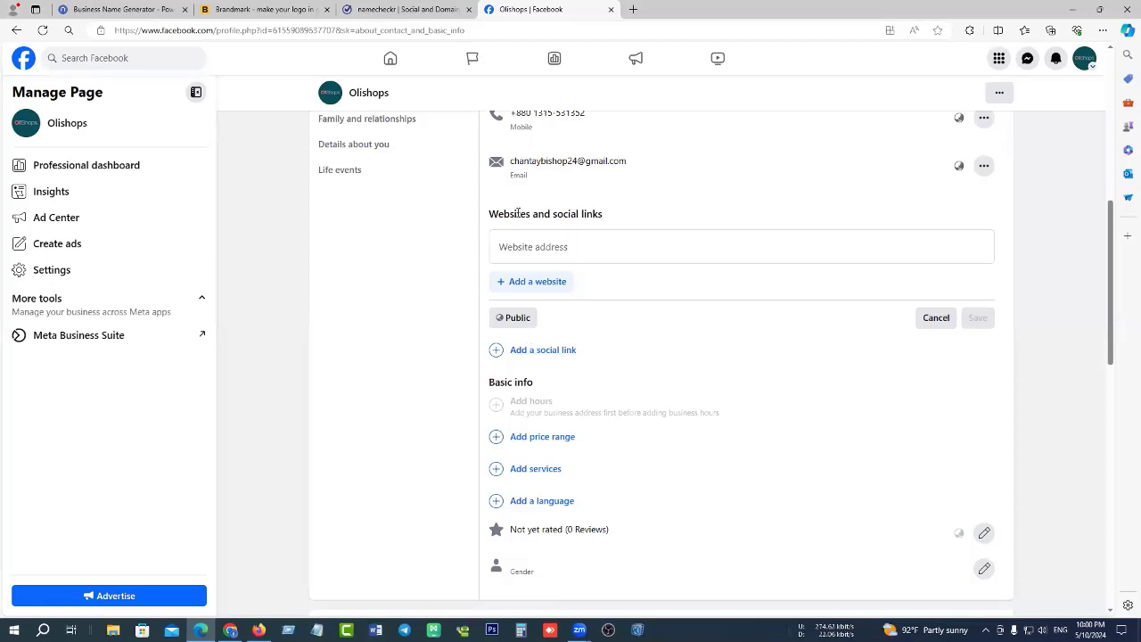
pyautogui.moveTo(512, 160); pyautogui.dragTo(652, 163)
pyautogui.click(651, 163)
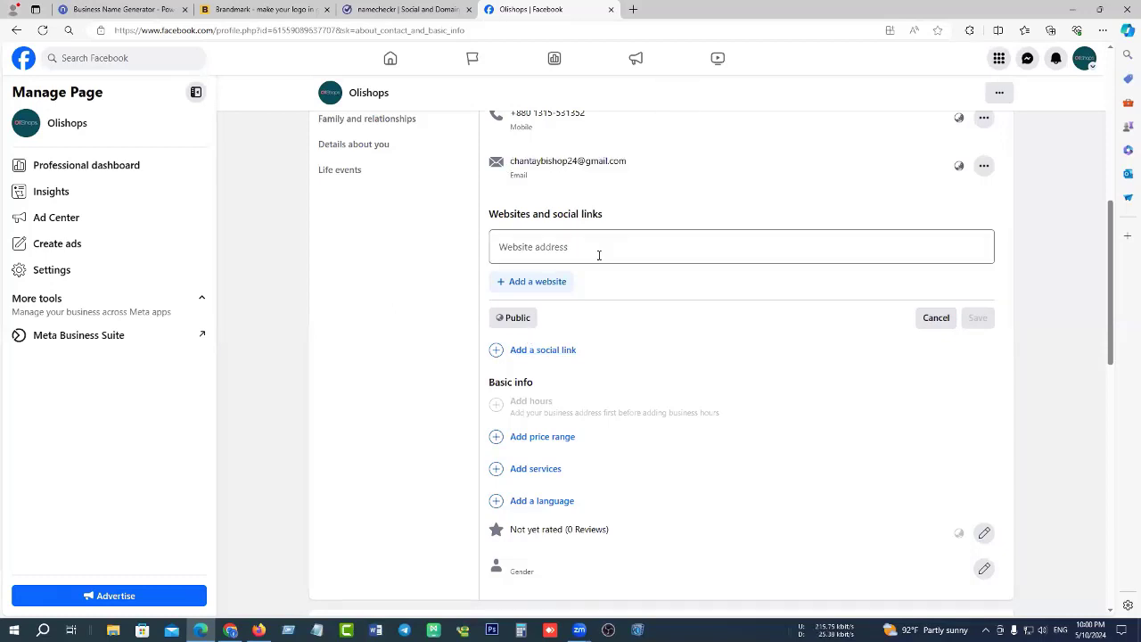
pyautogui.click(936, 317)
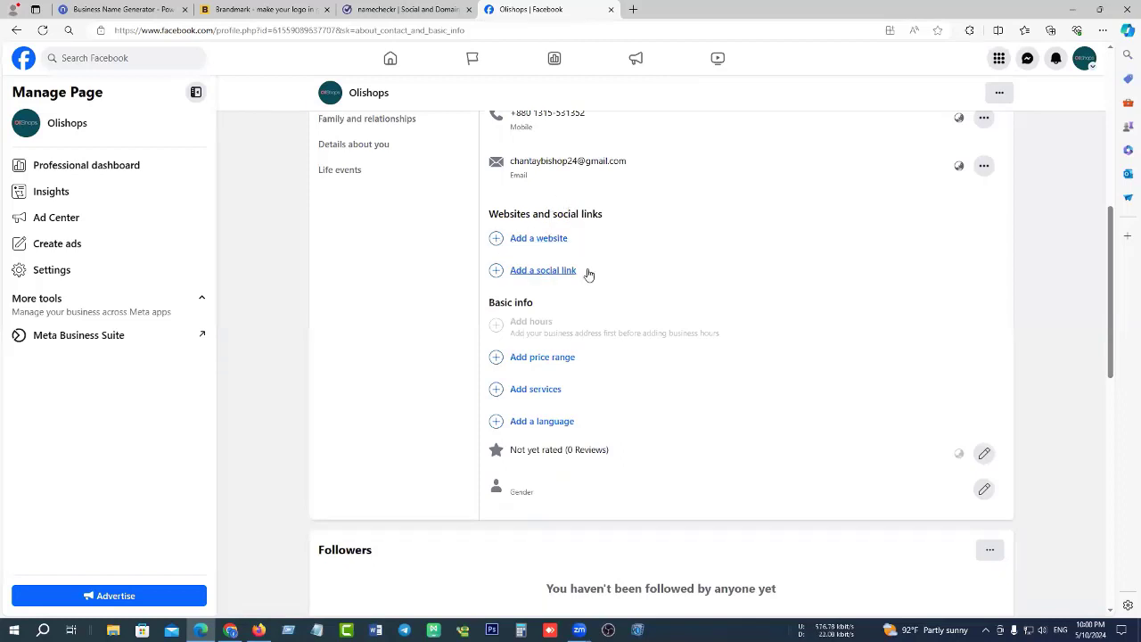
pyautogui.click(542, 271)
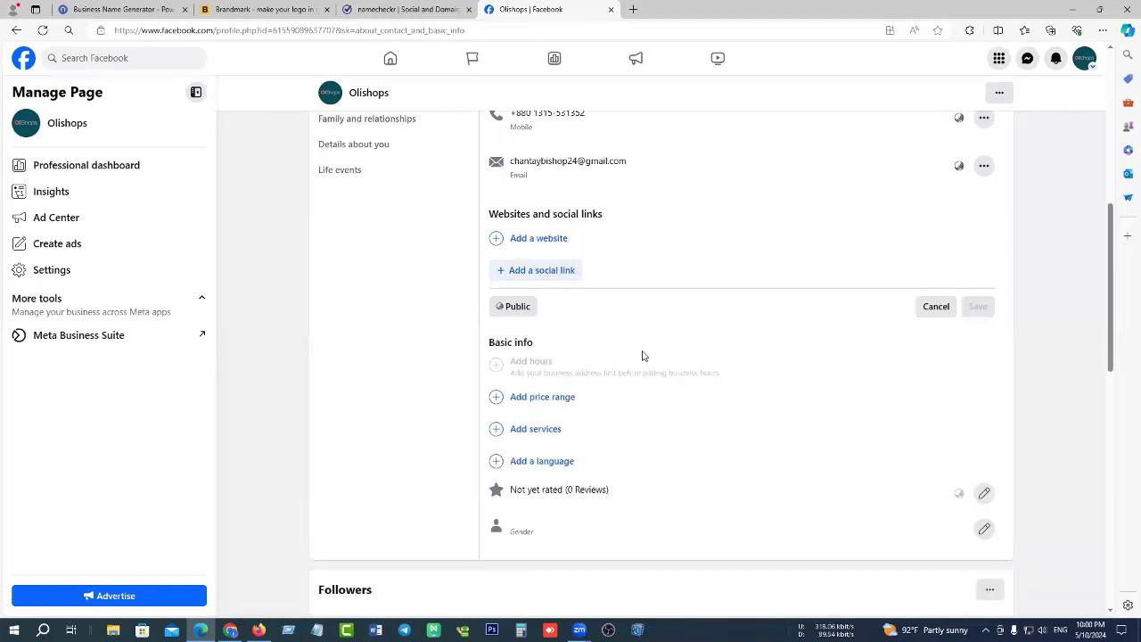
pyautogui.click(555, 275)
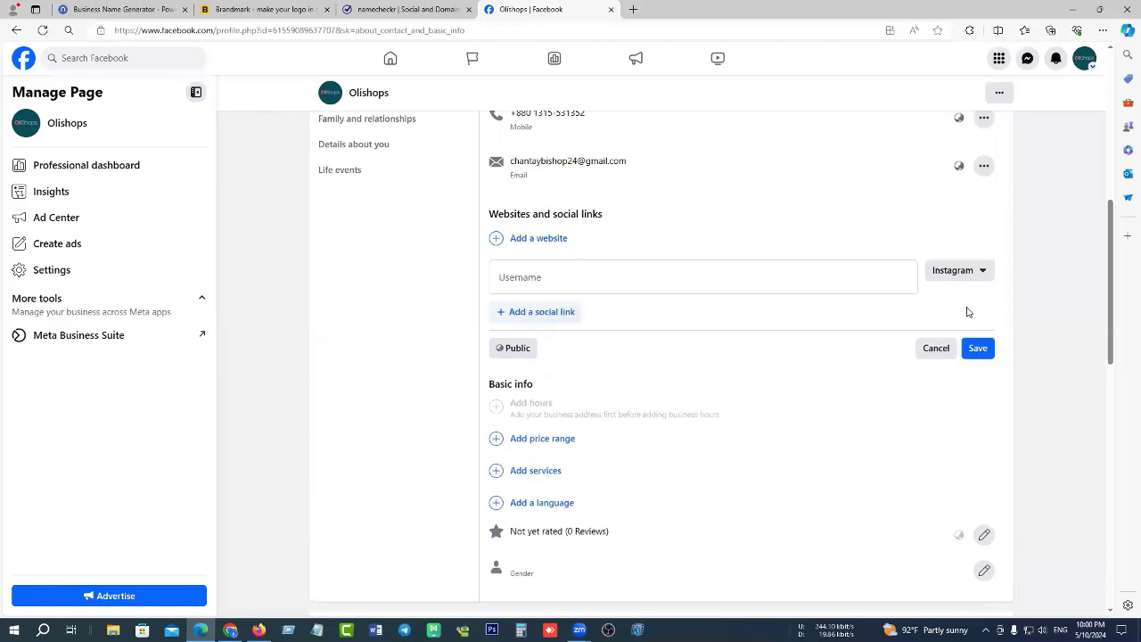
pyautogui.click(978, 272)
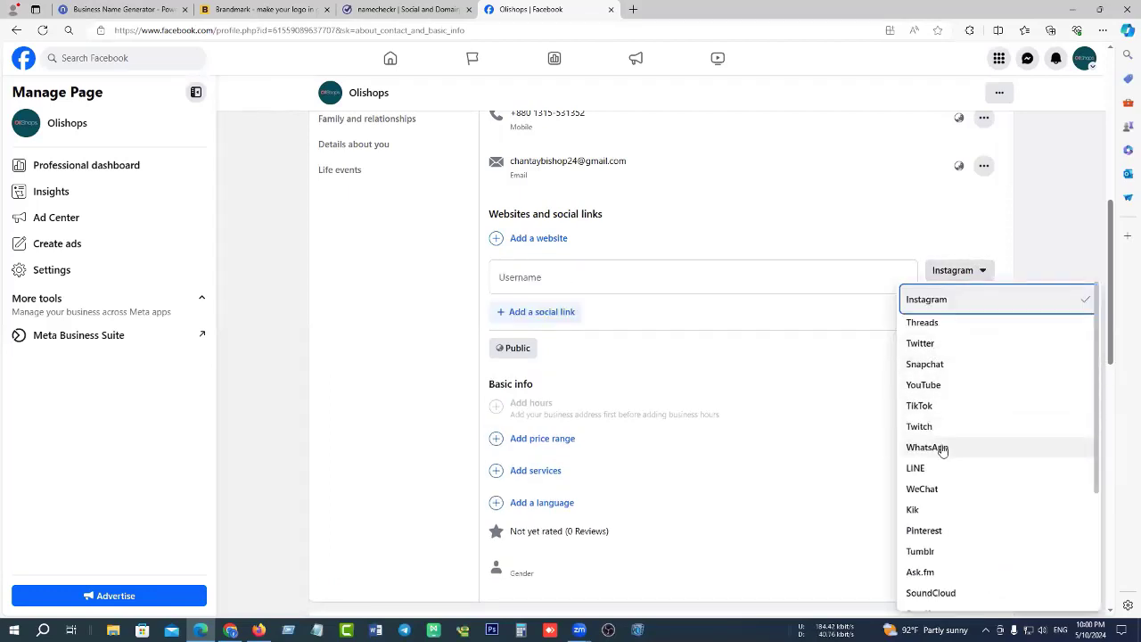
pyautogui.scroll(-2, 959, 436)
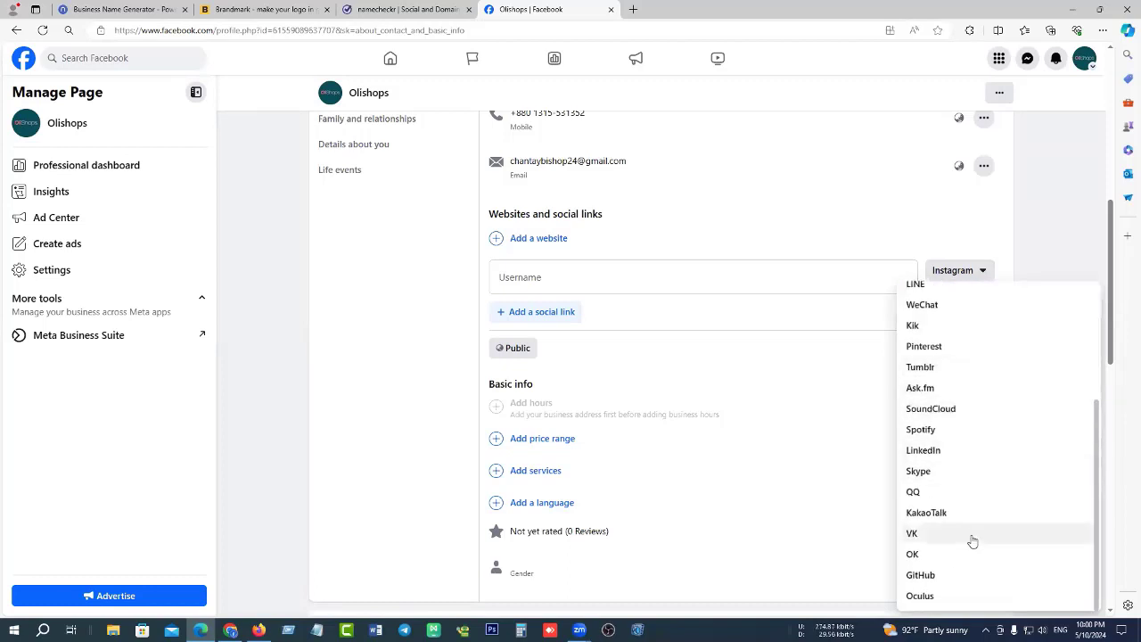
pyautogui.scroll(2, 971, 541)
pyautogui.click(948, 344)
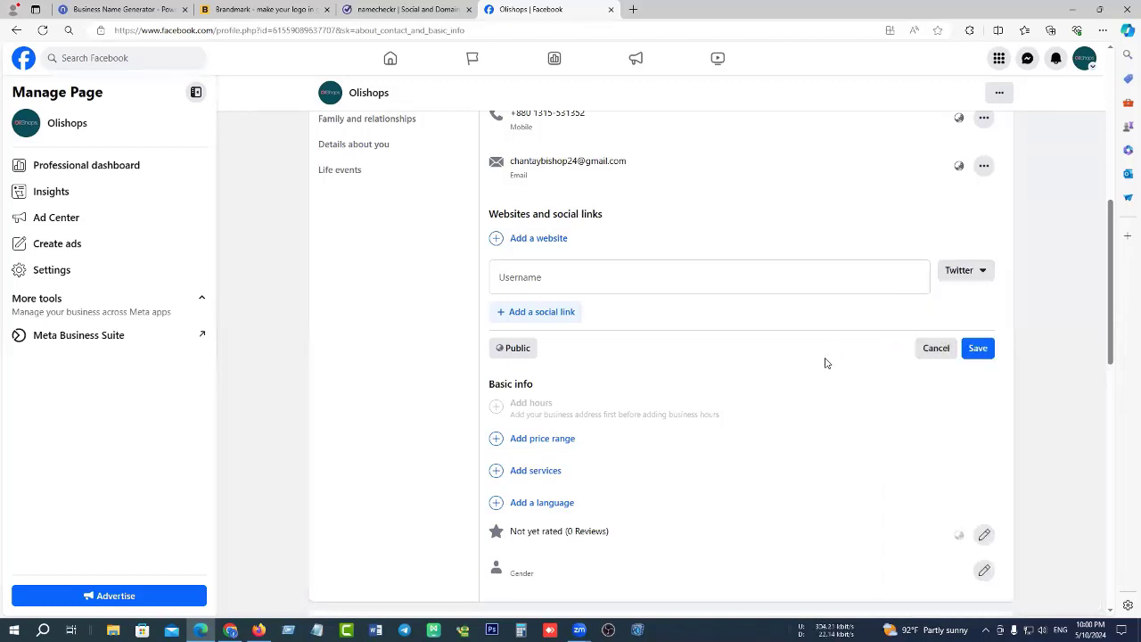
pyautogui.click(582, 268)
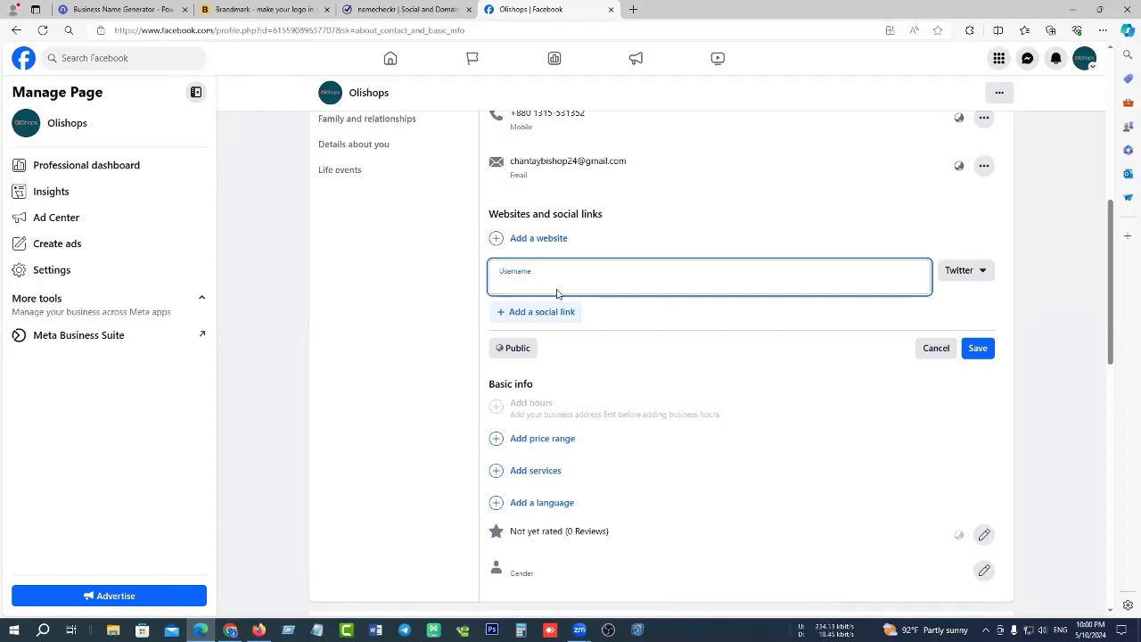
pyautogui.scroll(4, 390, 180)
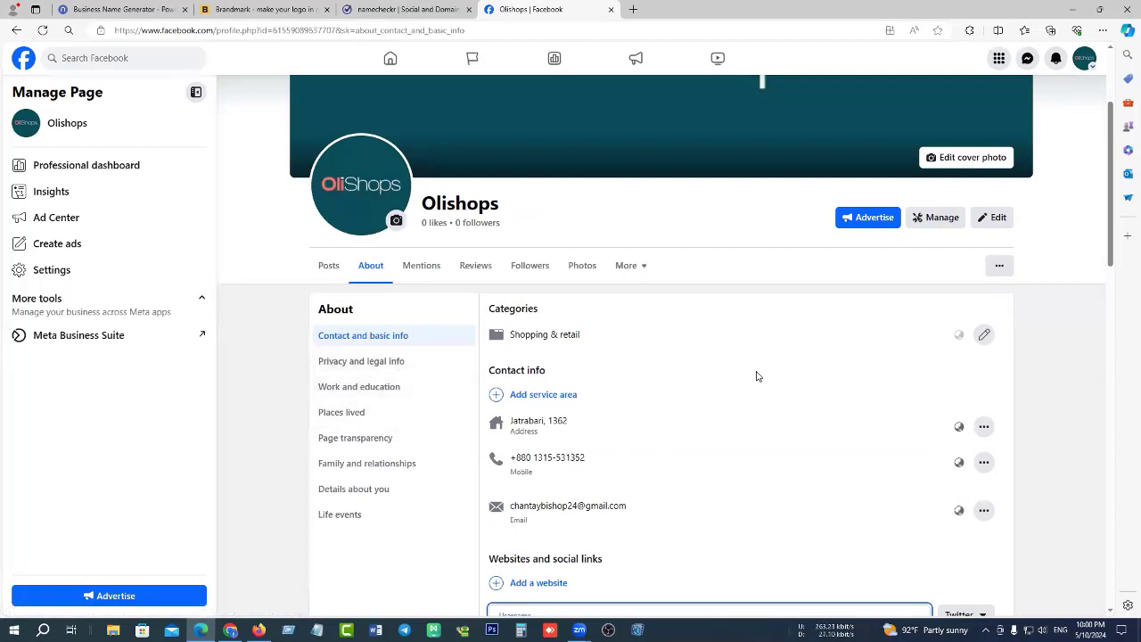
pyautogui.scroll(-4, 756, 376)
pyautogui.click(937, 352)
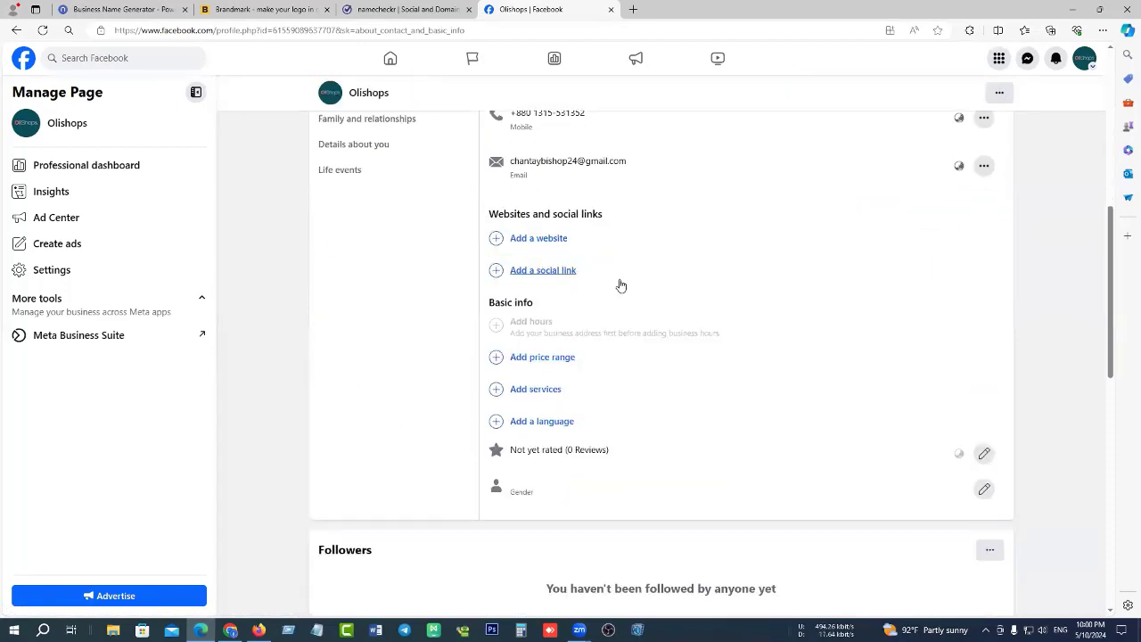
pyautogui.scroll(-2, 547, 294)
pyautogui.scroll(1, 463, 222)
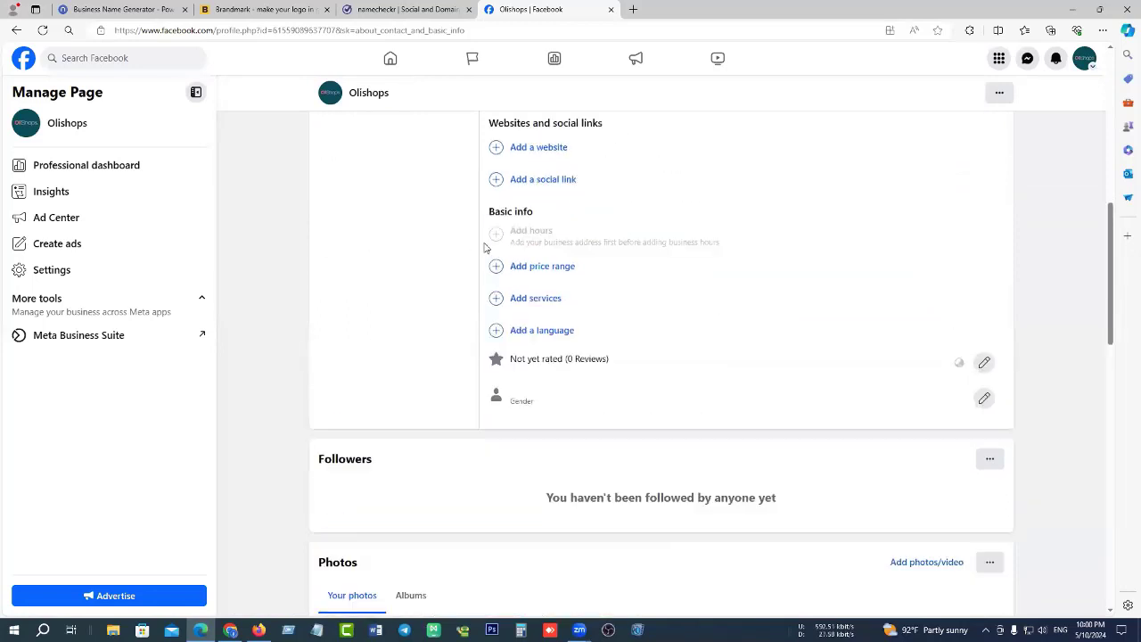
pyautogui.scroll(1, 486, 248)
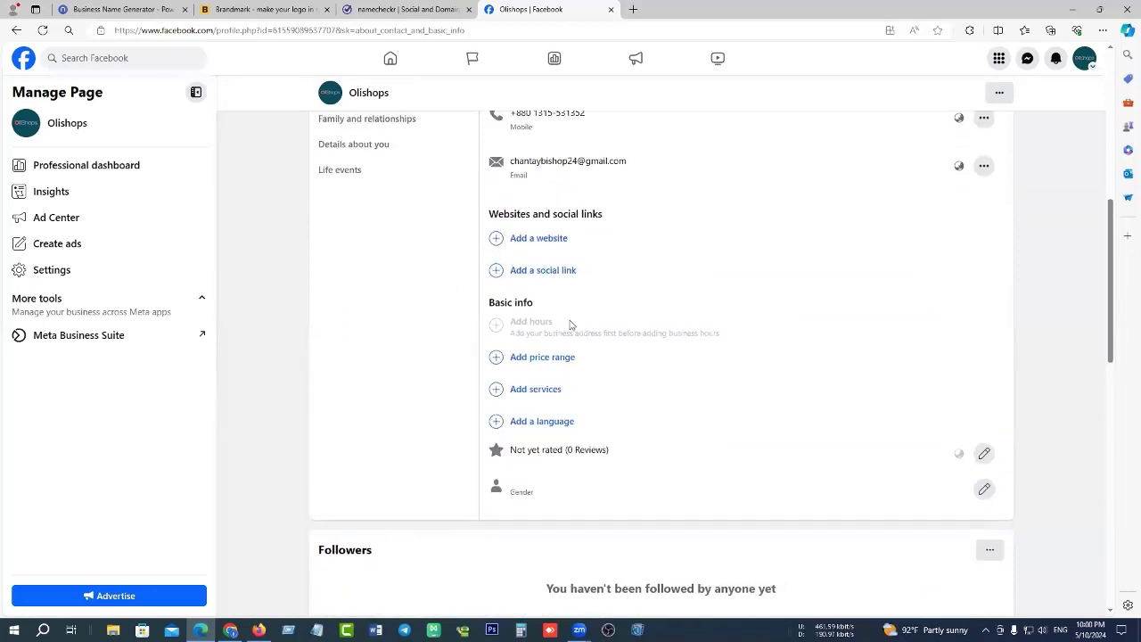
# Set the Page's price range to $ (Cheap) and save it.
pyautogui.click(561, 365)
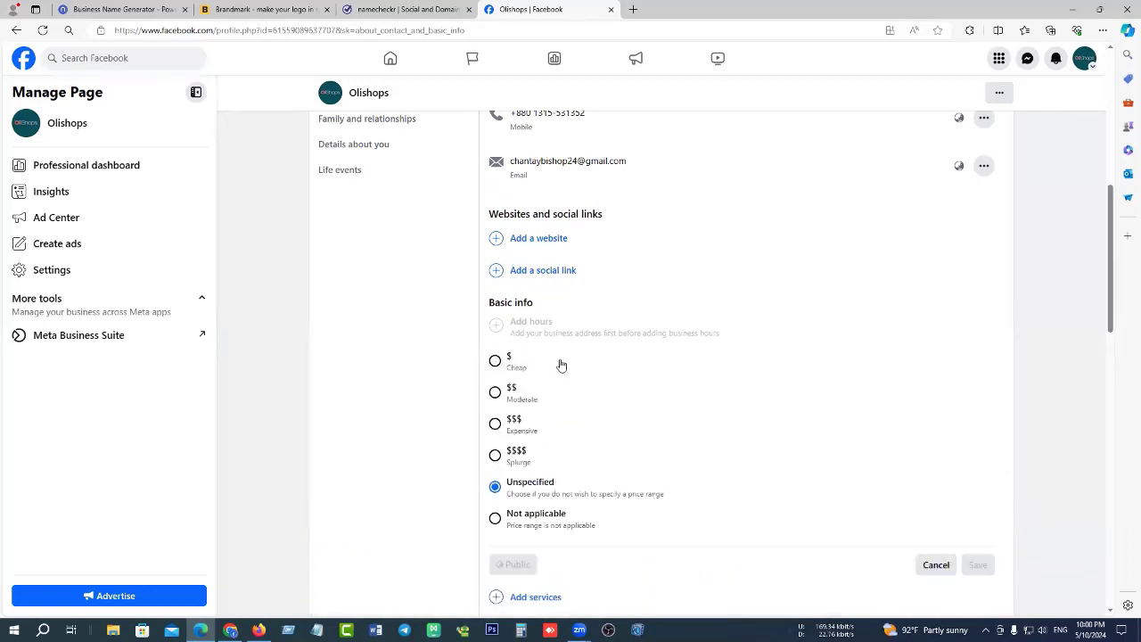
pyautogui.click(496, 361)
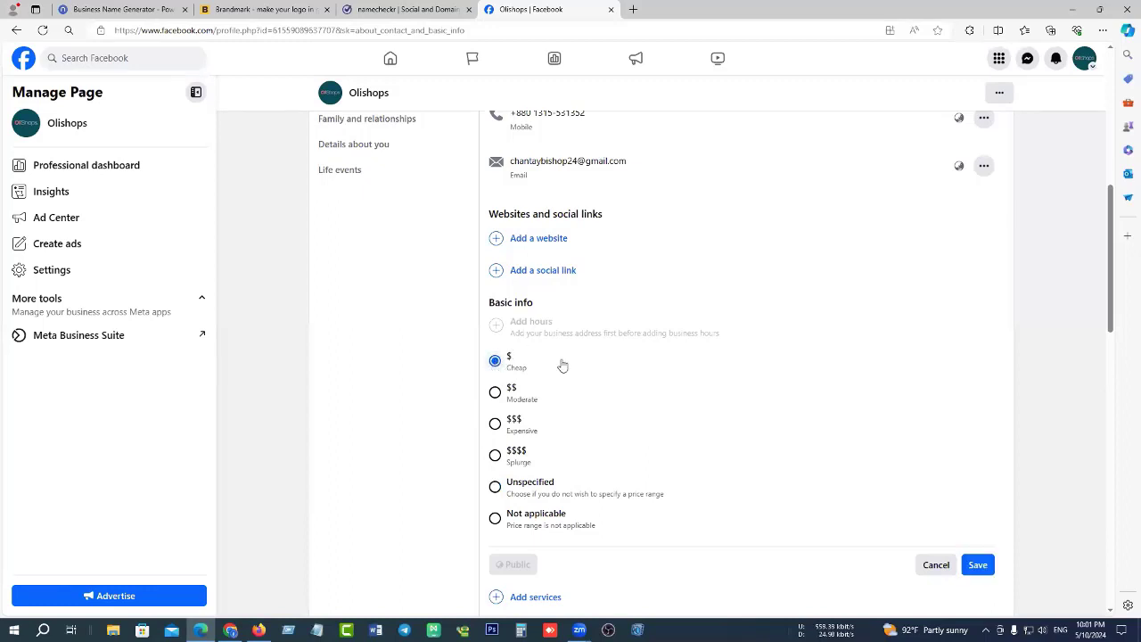
pyautogui.scroll(-2, 660, 451)
pyautogui.click(979, 394)
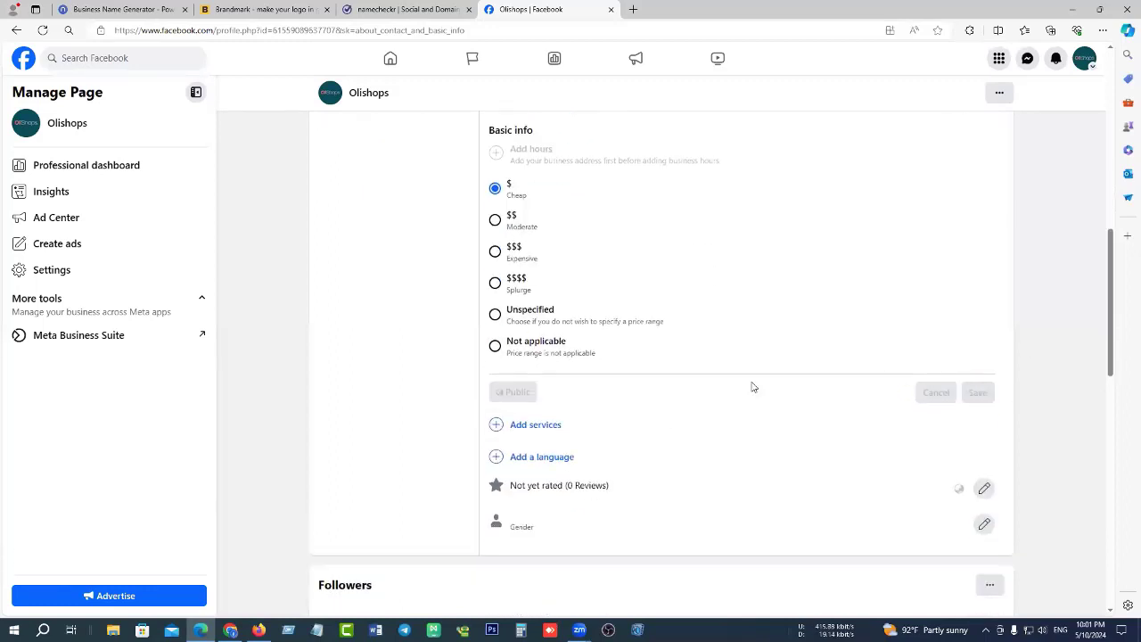
pyautogui.scroll(2, 540, 221)
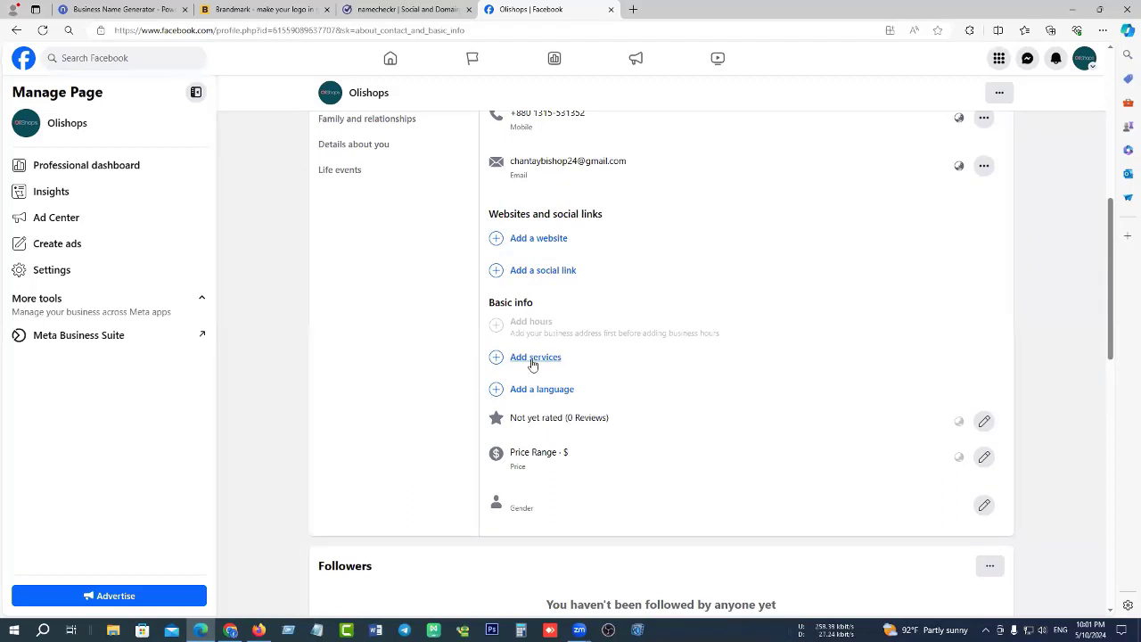
# Close the services list without adding any, then save Bangla and English as Page languages.
pyautogui.click(533, 359)
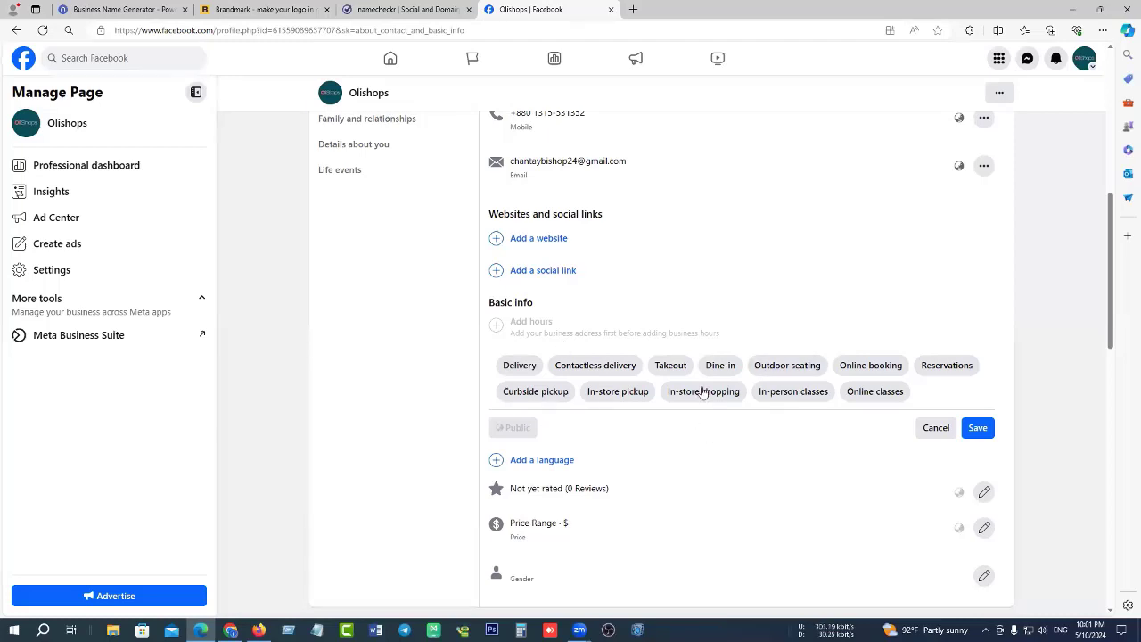
pyautogui.click(935, 430)
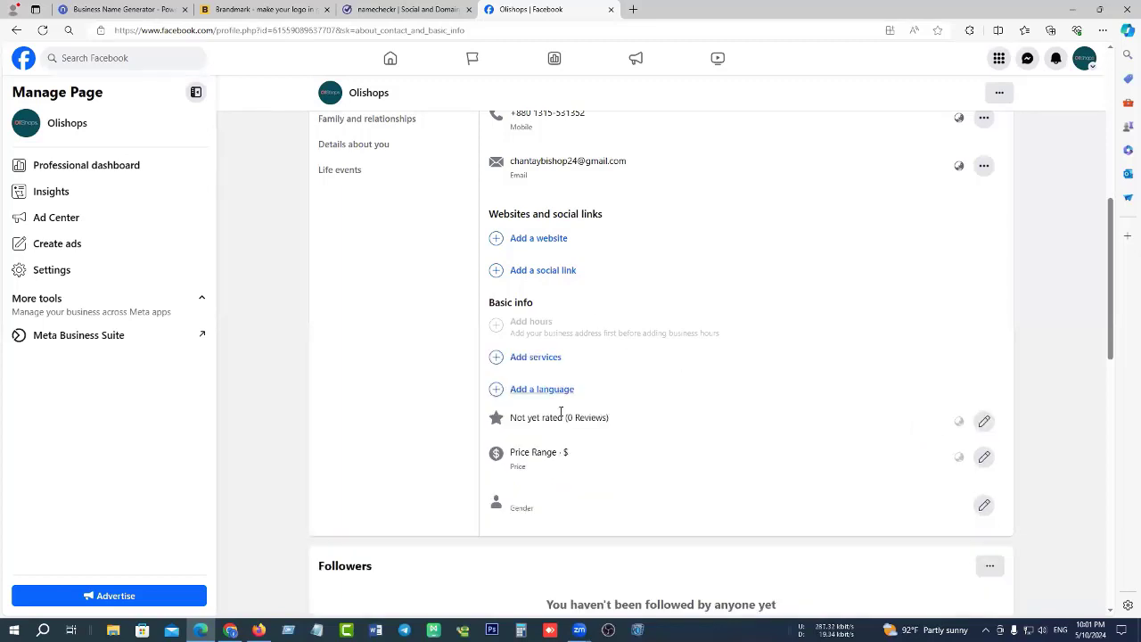
pyautogui.click(542, 390)
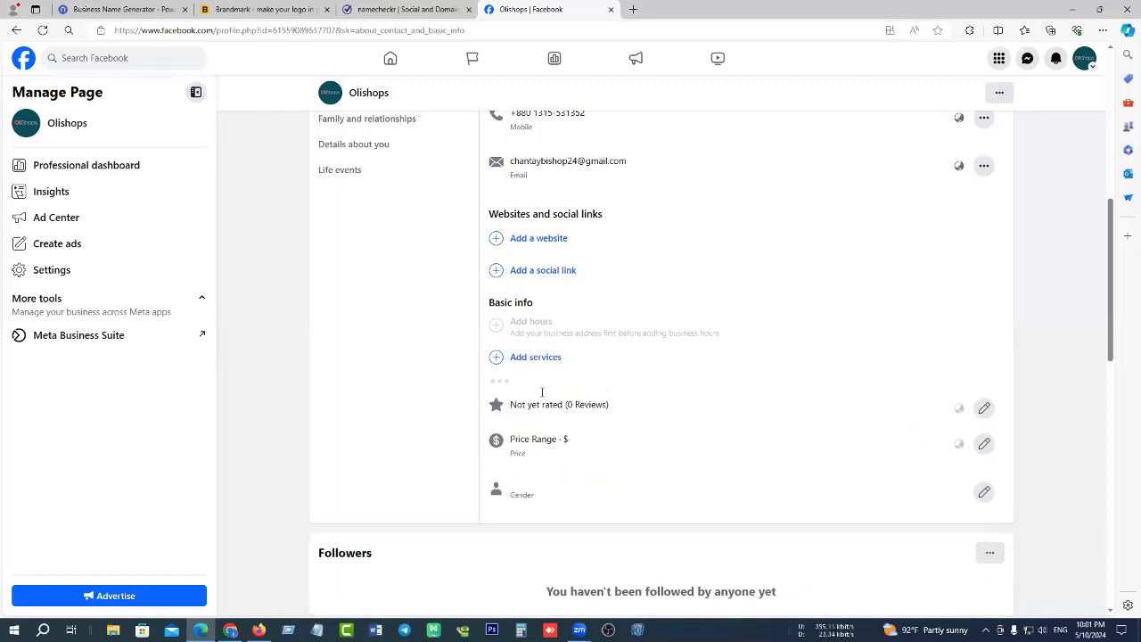
pyautogui.click(651, 399)
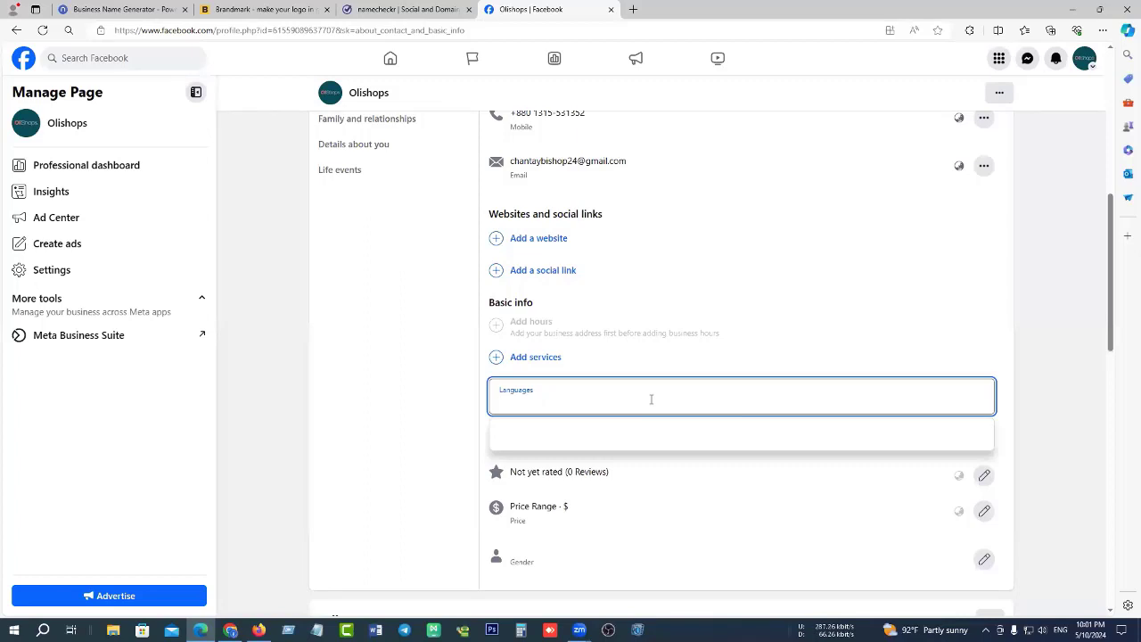
pyautogui.write('bangl')
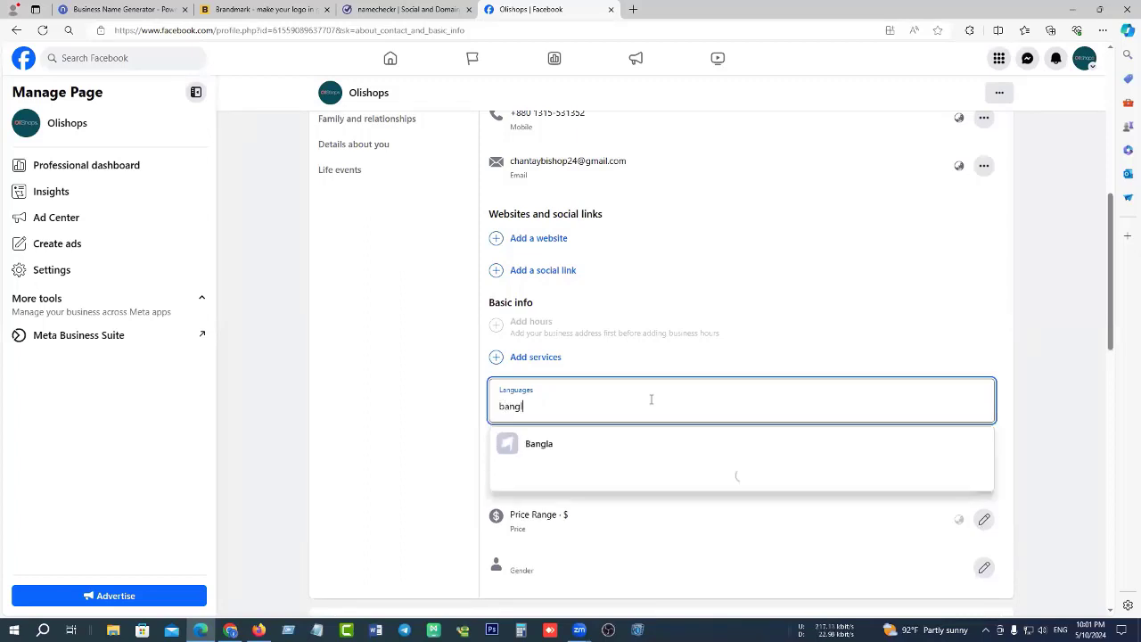
pyautogui.click(584, 445)
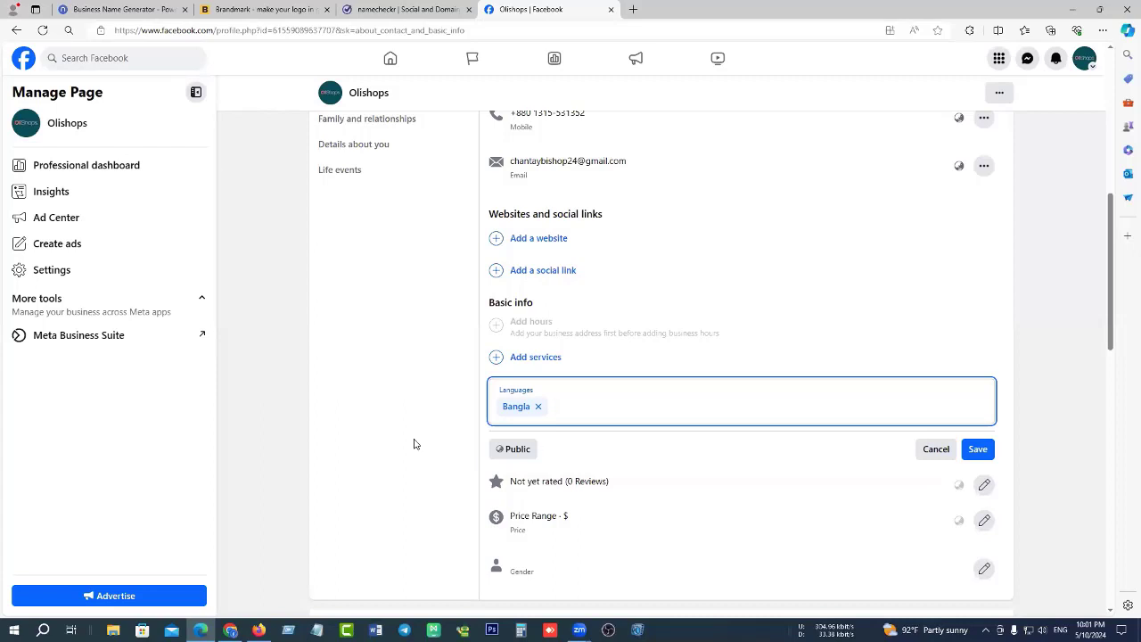
pyautogui.write('e')
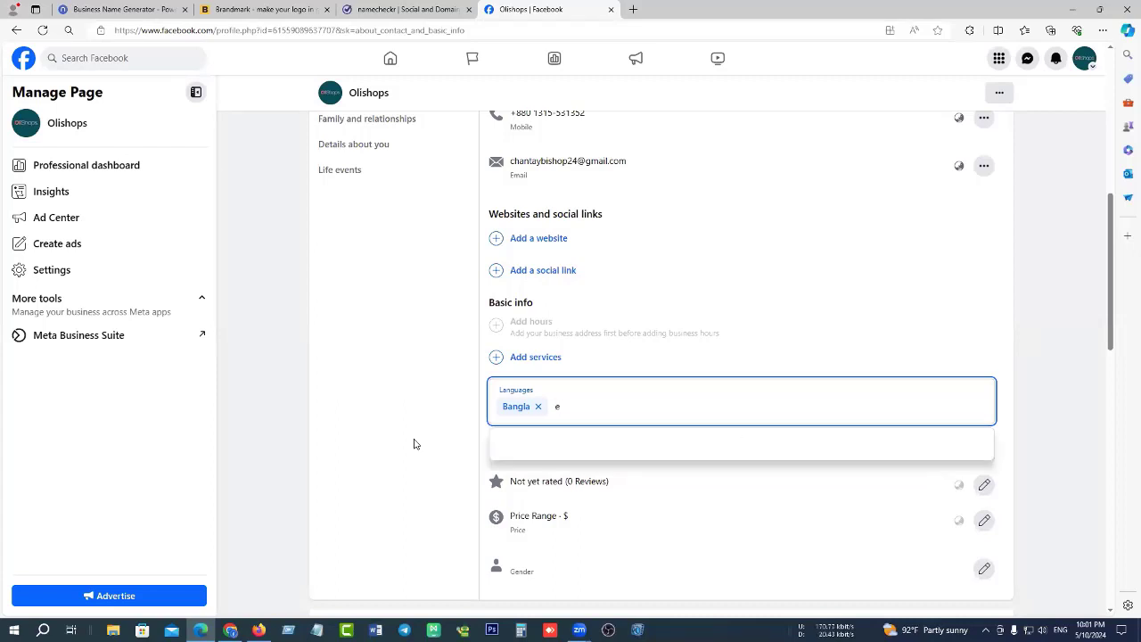
pyautogui.write('ngl')
pyautogui.press('BackSpace')
pyautogui.press('BackSpace')
pyautogui.press('BackSpace')
pyautogui.write('n')
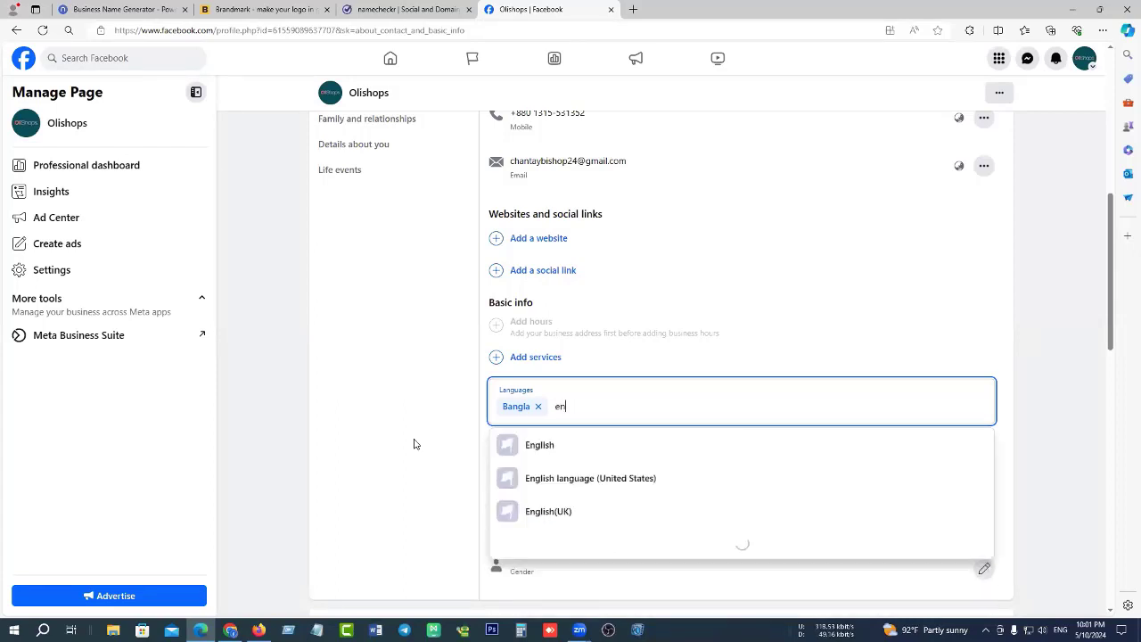
pyautogui.write('glish')
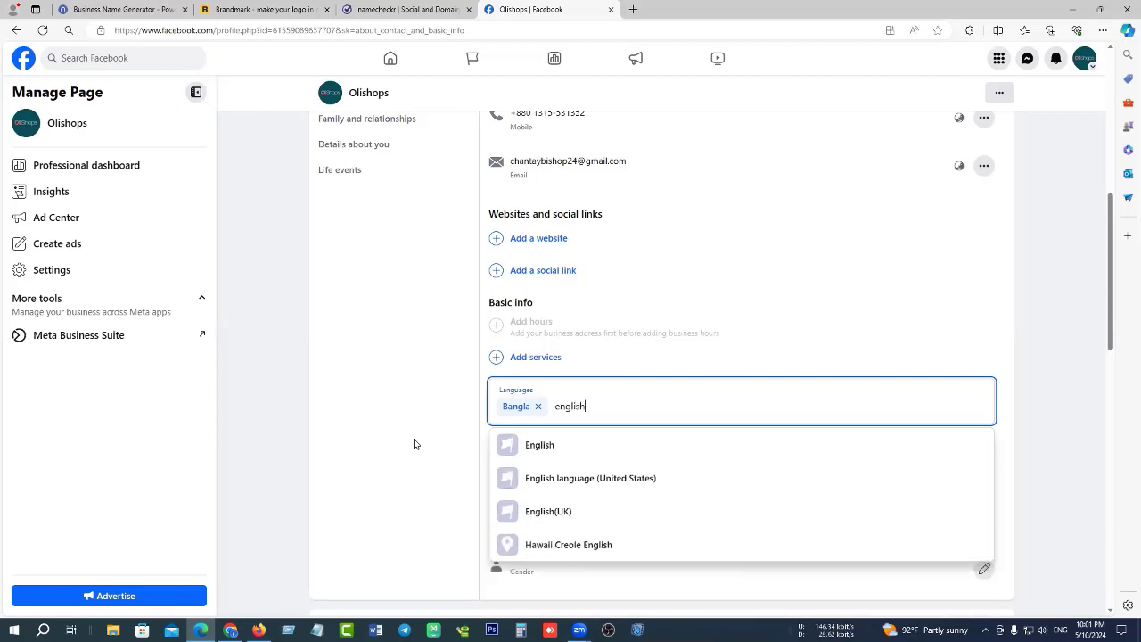
pyautogui.click(550, 445)
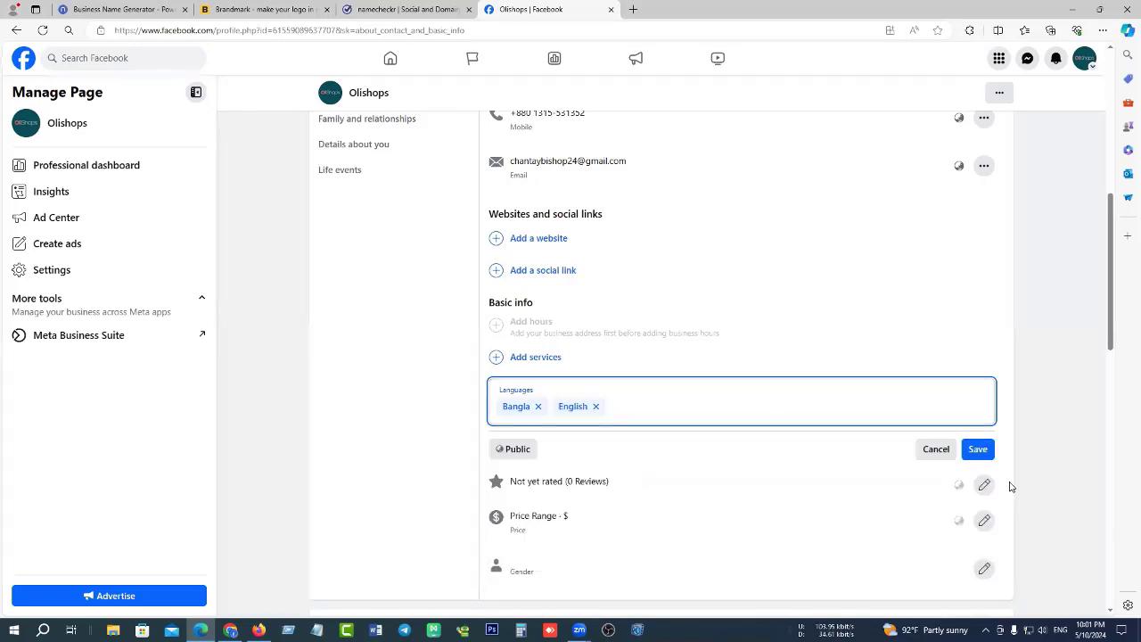
pyautogui.click(978, 450)
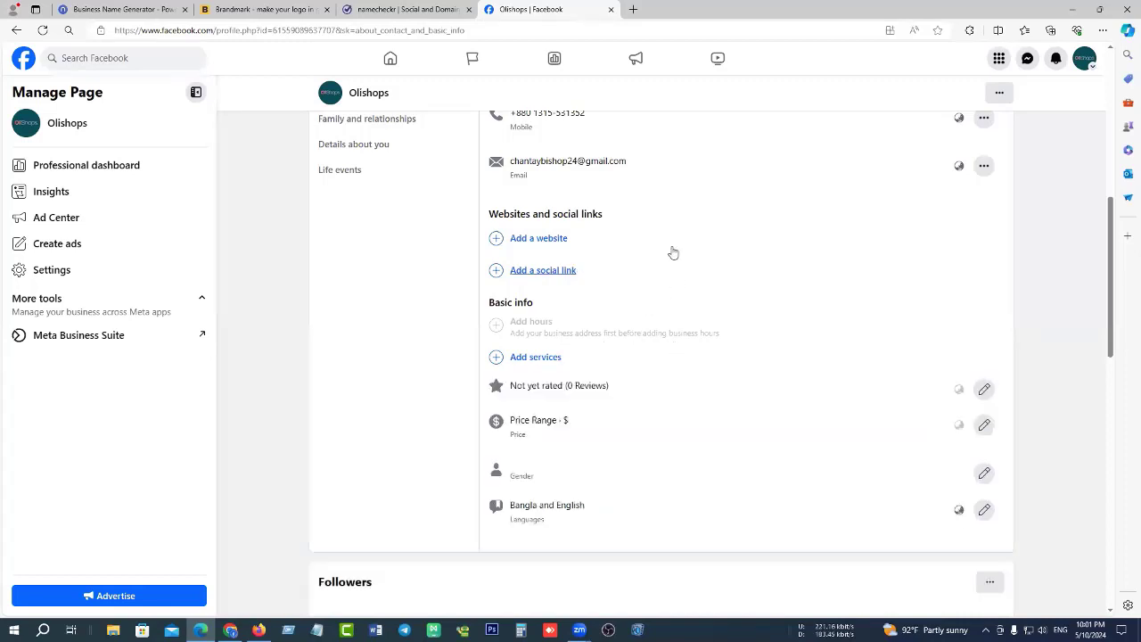
# Highlight parts of the Page's listed phone number in the About info.
pyautogui.scroll(2, 848, 270)
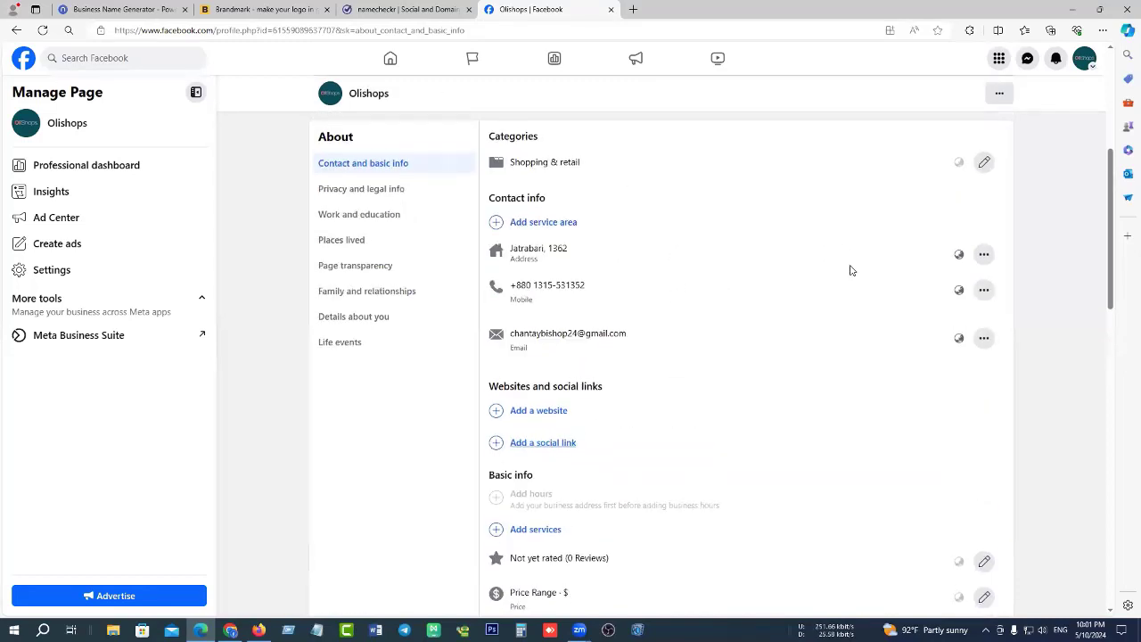
pyautogui.tripleClick(571, 283)
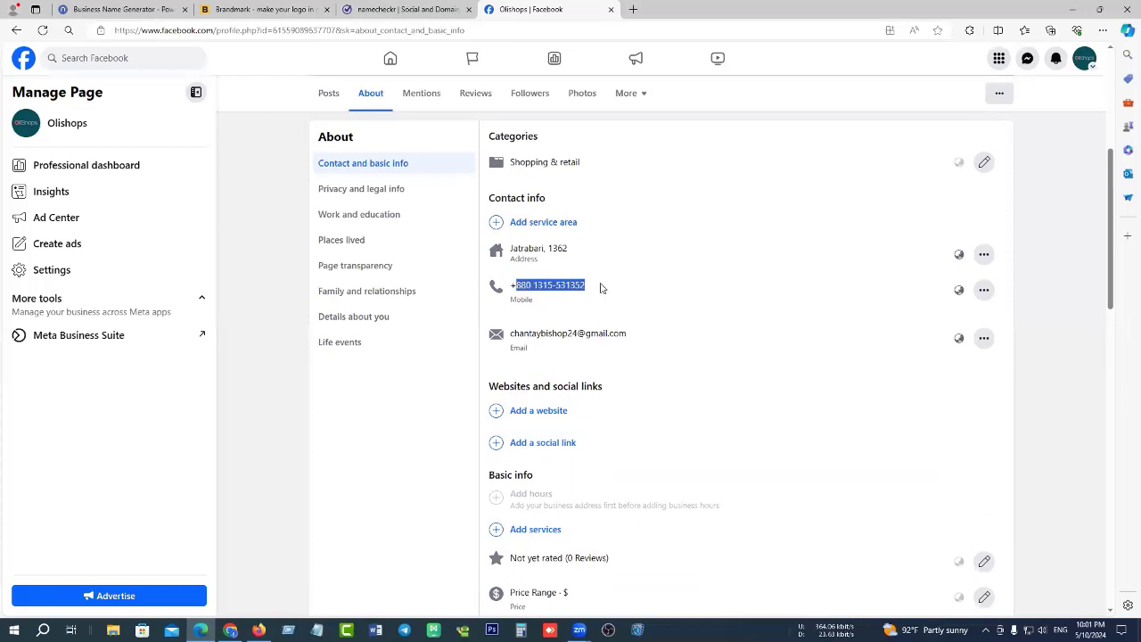
pyautogui.click(551, 286)
pyautogui.doubleClick(608, 289)
pyautogui.click(610, 291)
pyautogui.moveTo(528, 286); pyautogui.dragTo(622, 291)
pyautogui.click(702, 319)
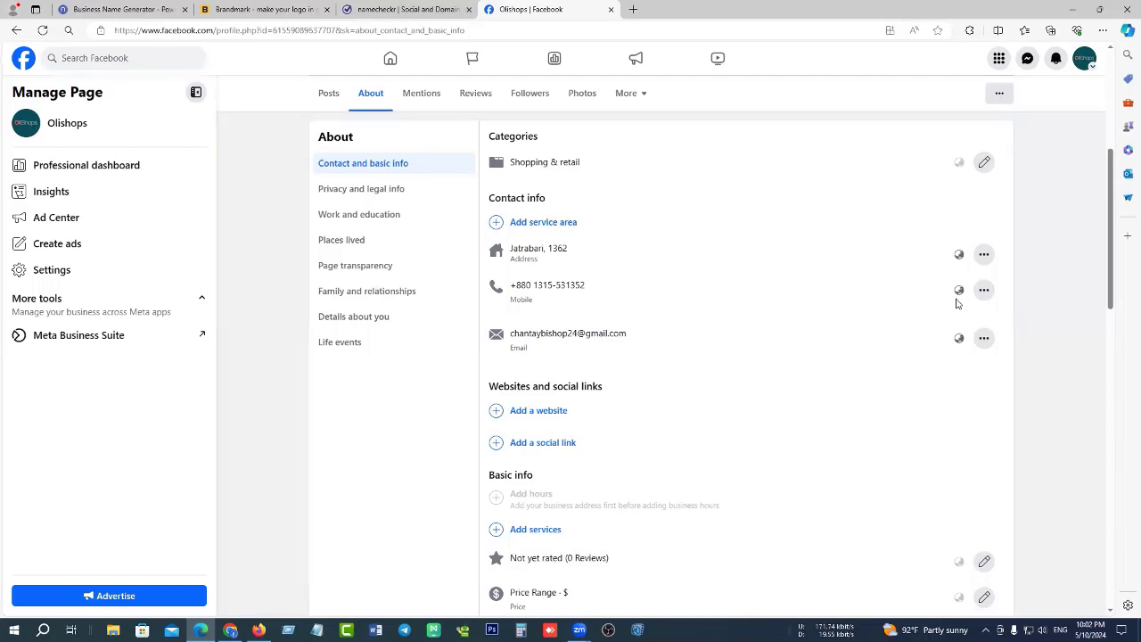
pyautogui.scroll(1, 495, 234)
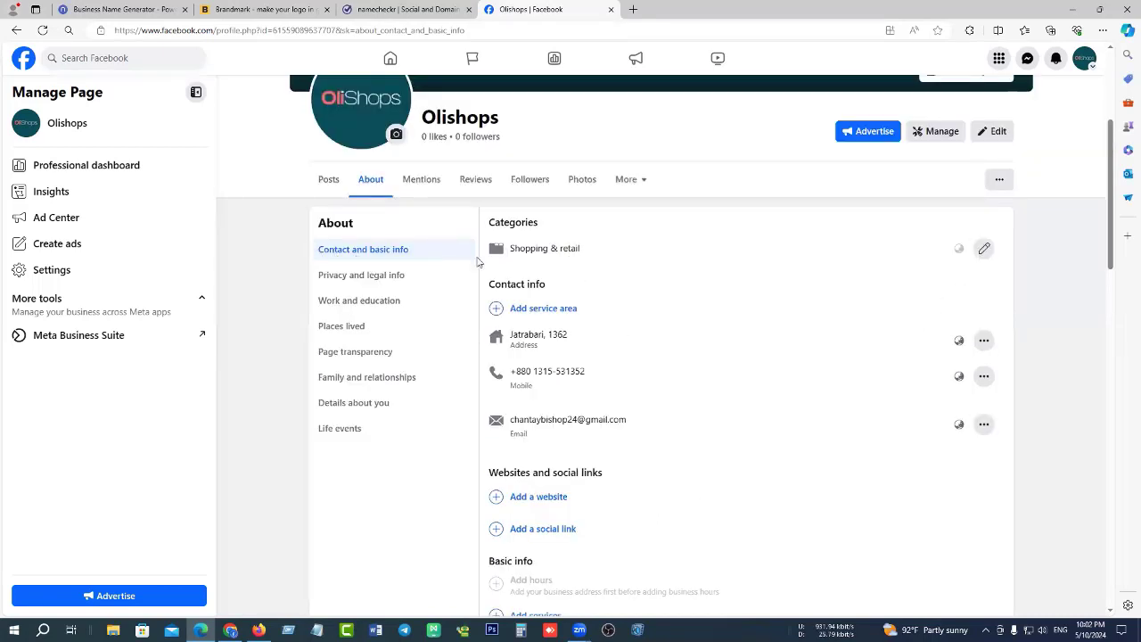
# Browse Olishops' About privacy, legal and transparency info, then show Family and relationships.
pyautogui.click(339, 280)
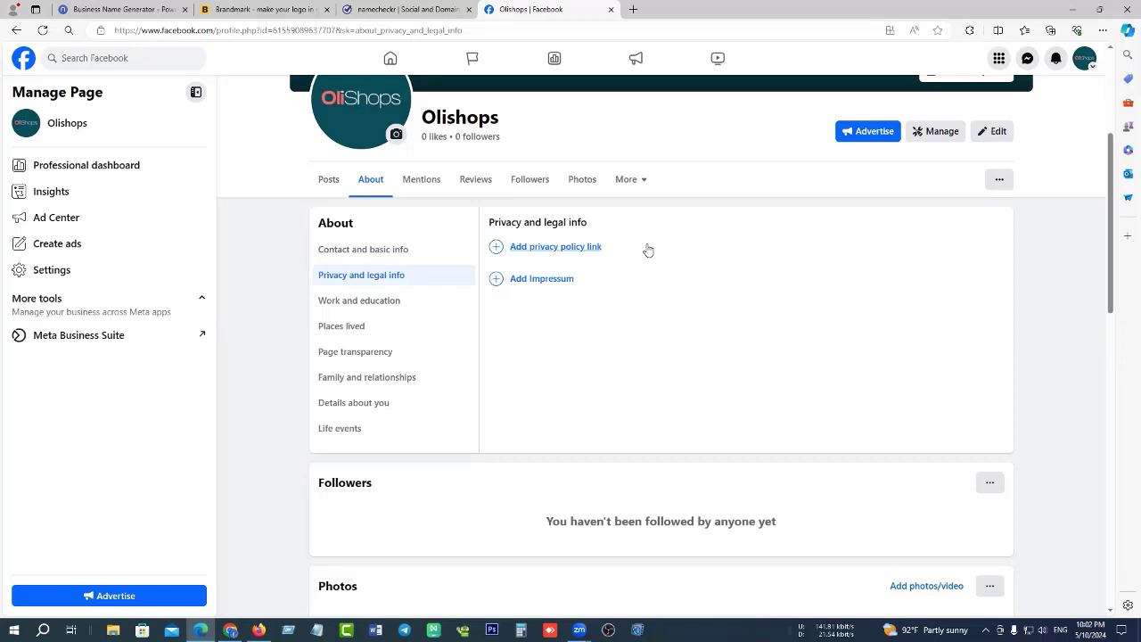
pyautogui.click(565, 250)
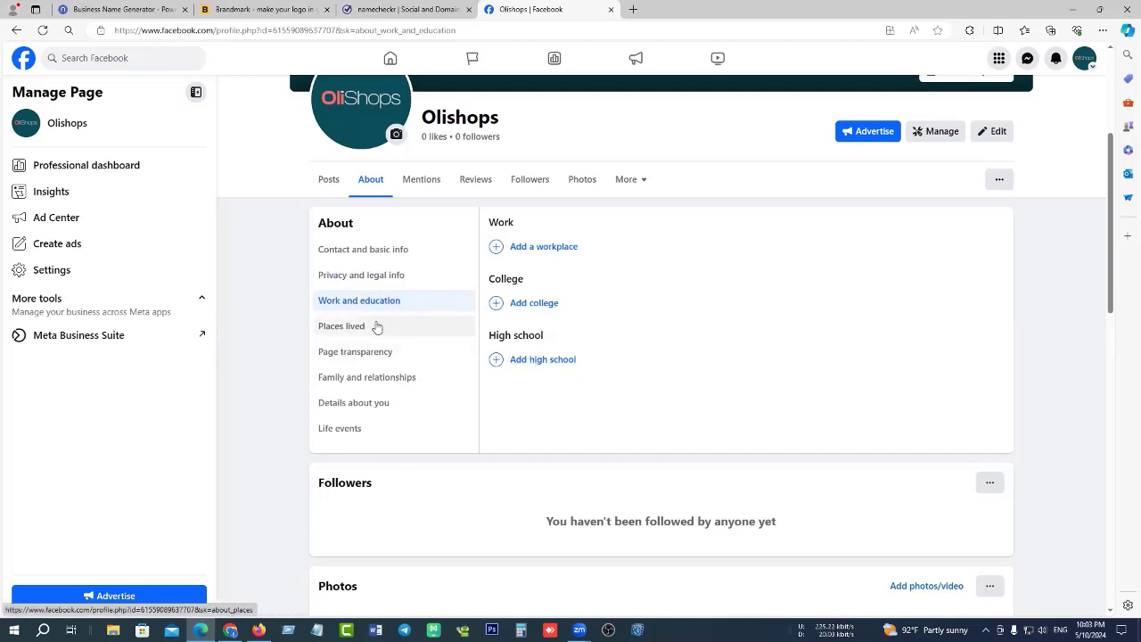
pyautogui.click(335, 357)
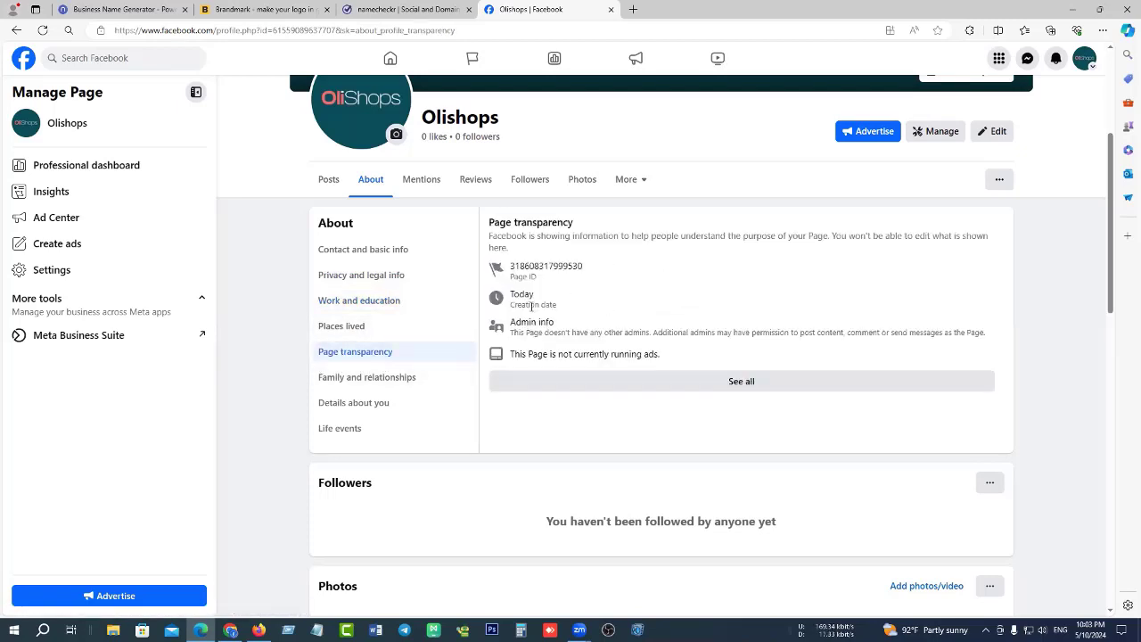
pyautogui.click(361, 378)
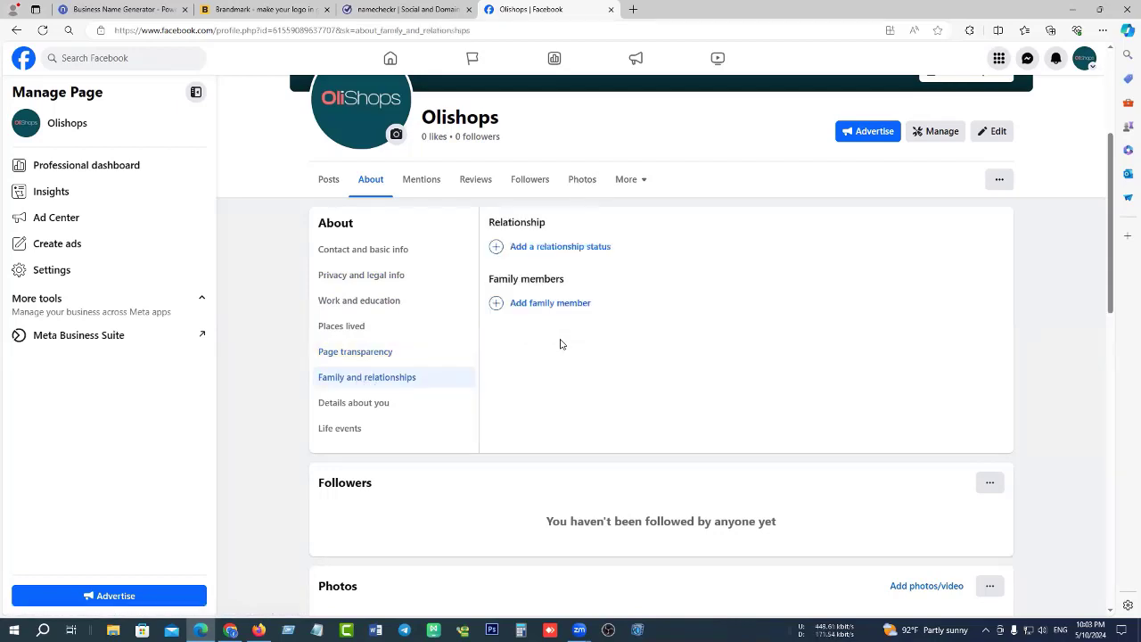
# Open the relationship status form and its Status dropdown, closing it with no status chosen.
pyautogui.click(566, 249)
pyautogui.click(805, 253)
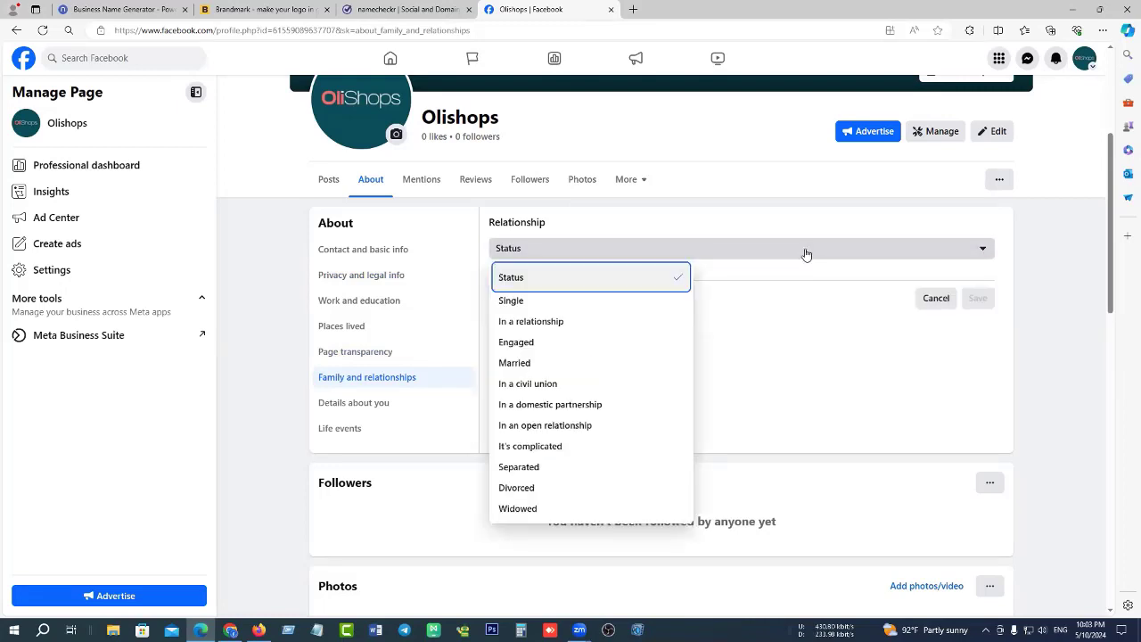
pyautogui.click(628, 241)
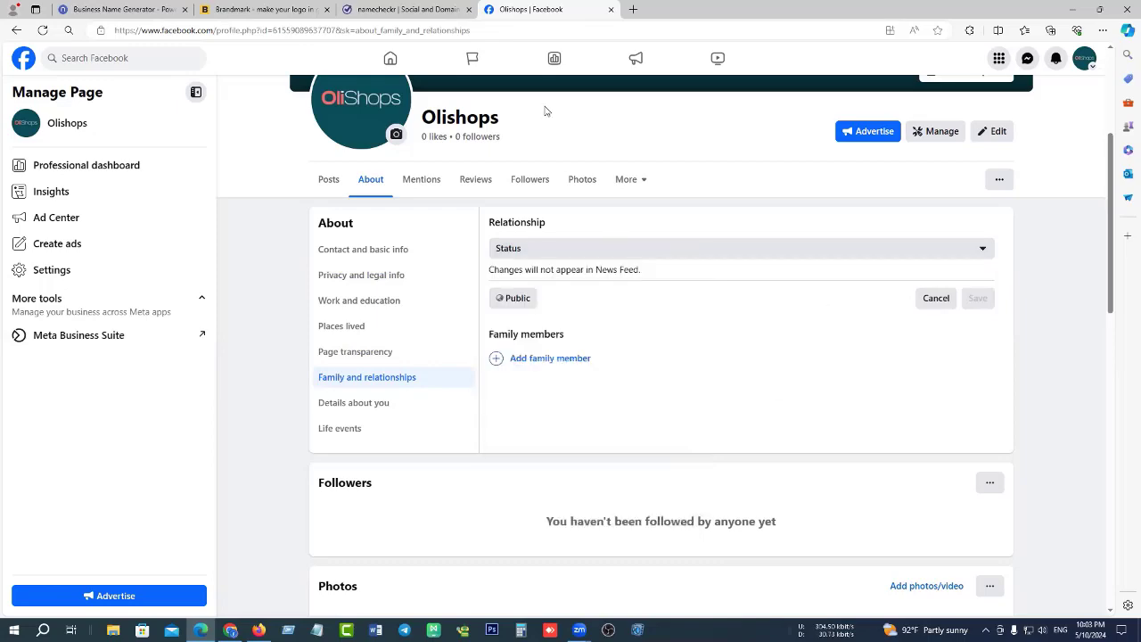
pyautogui.scroll(3, 543, 109)
pyautogui.scroll(-2, 590, 361)
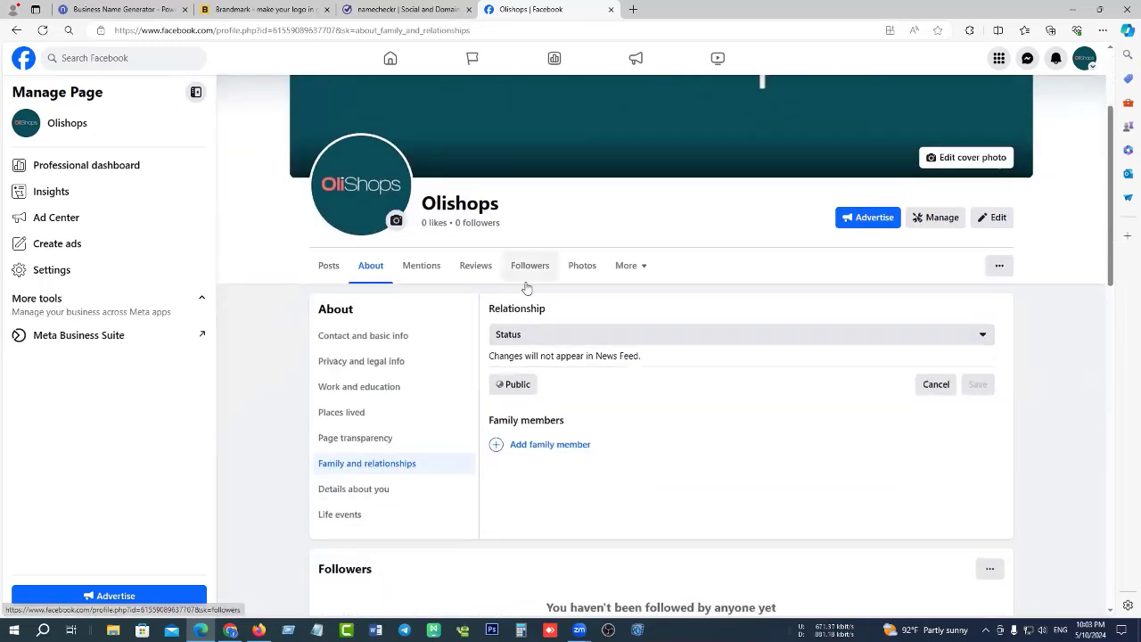
pyautogui.scroll(-3, 526, 288)
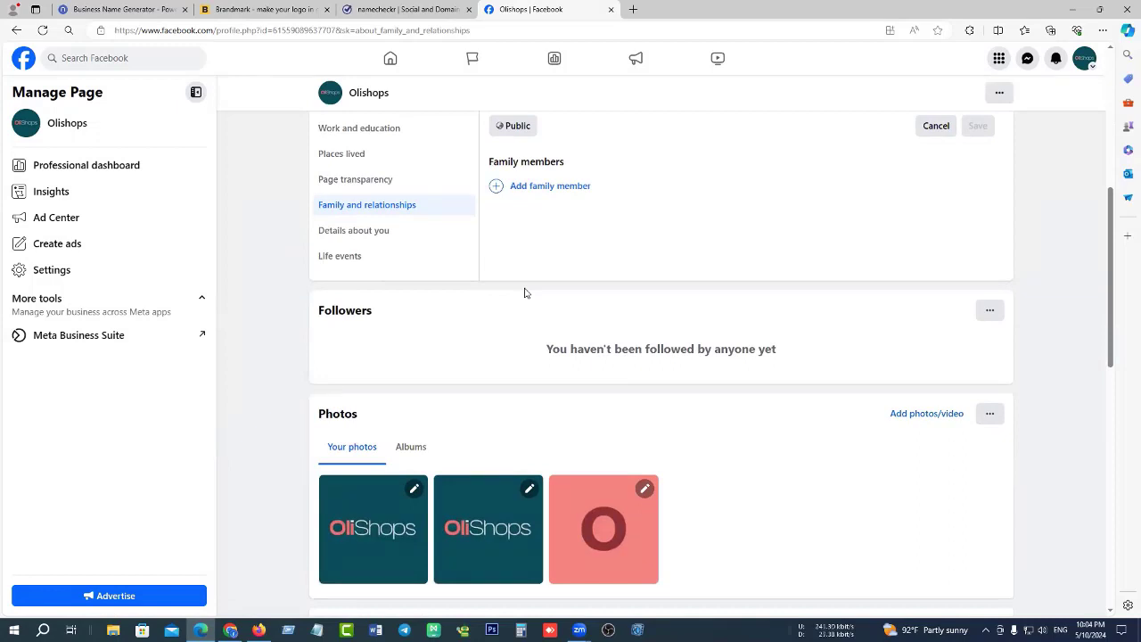
pyautogui.scroll(5, 628, 282)
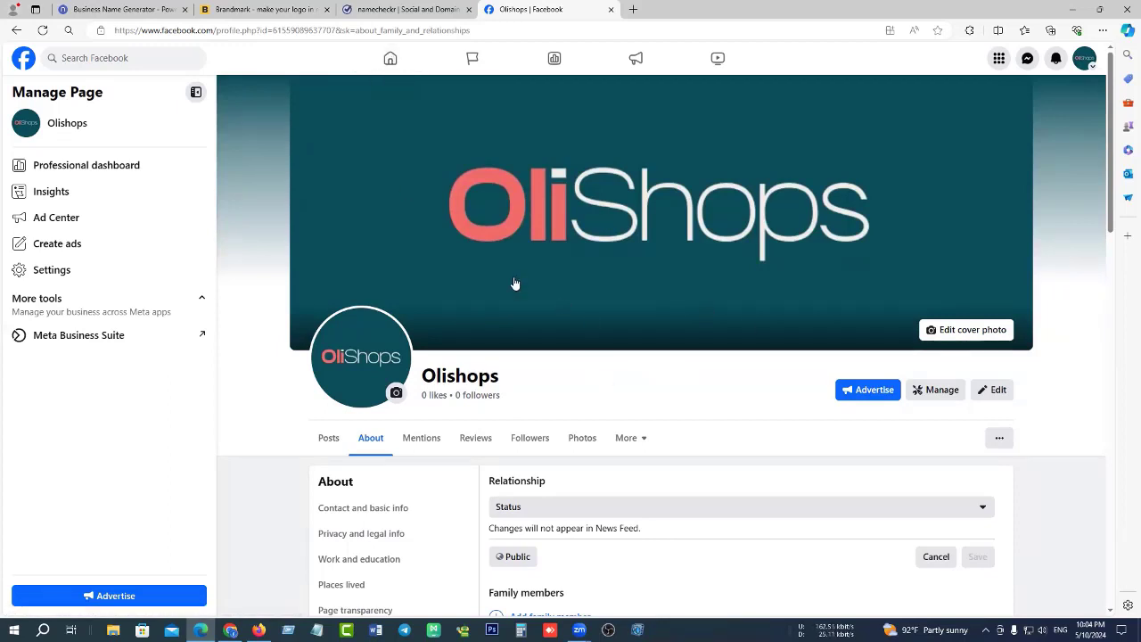
# Go from Olishops Page settings into the Professional dashboard and select Page access.
pyautogui.click(89, 275)
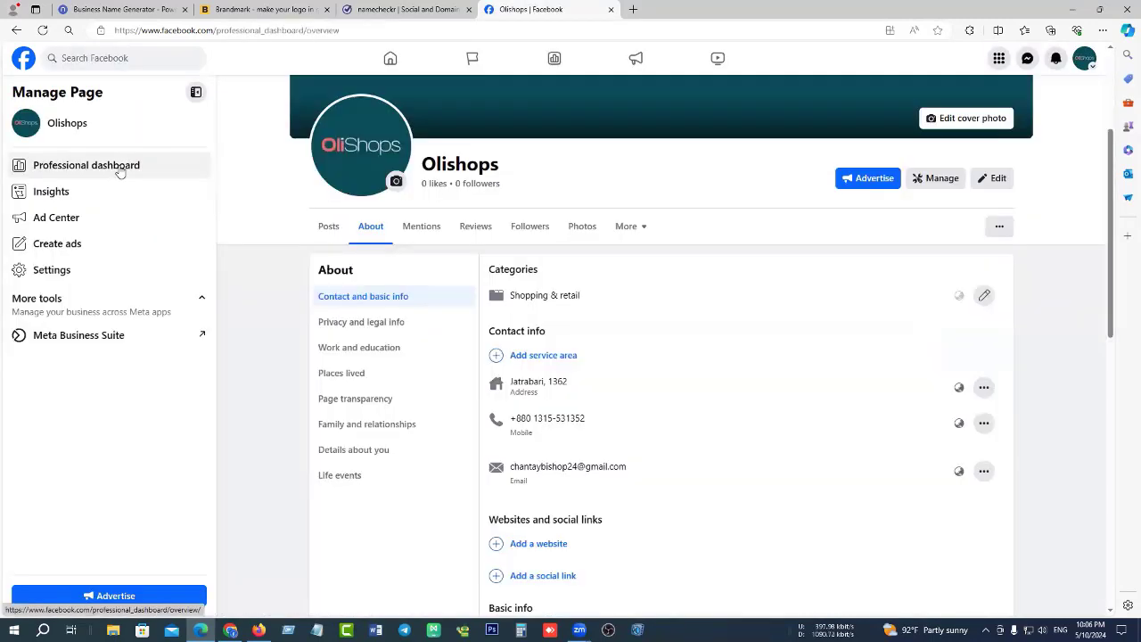
pyautogui.click(120, 165)
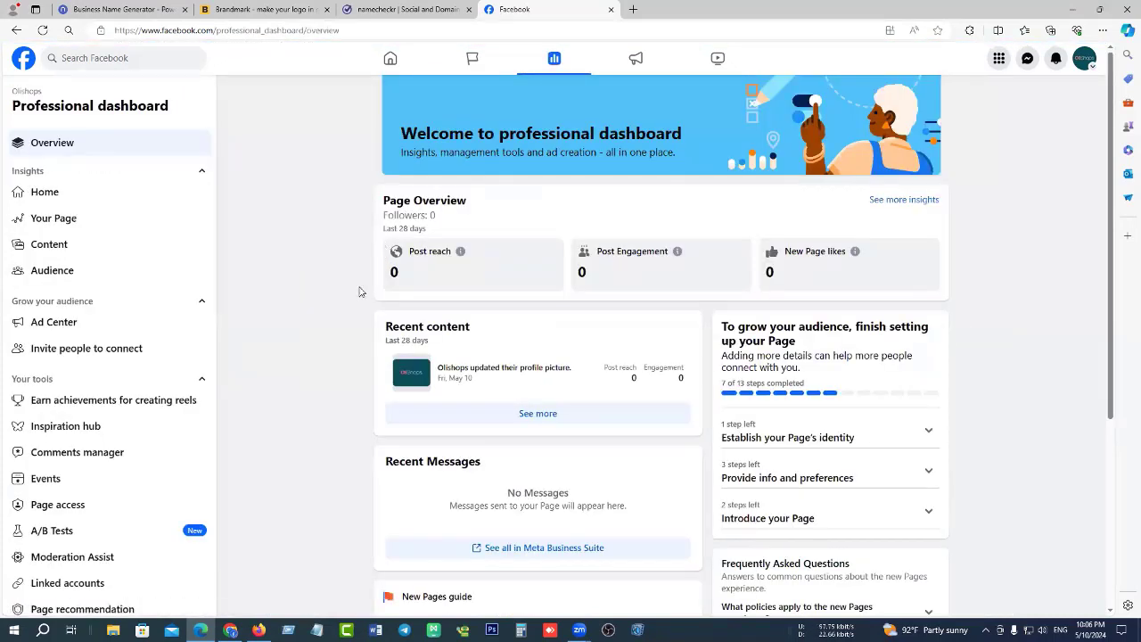
pyautogui.scroll(-3, 122, 366)
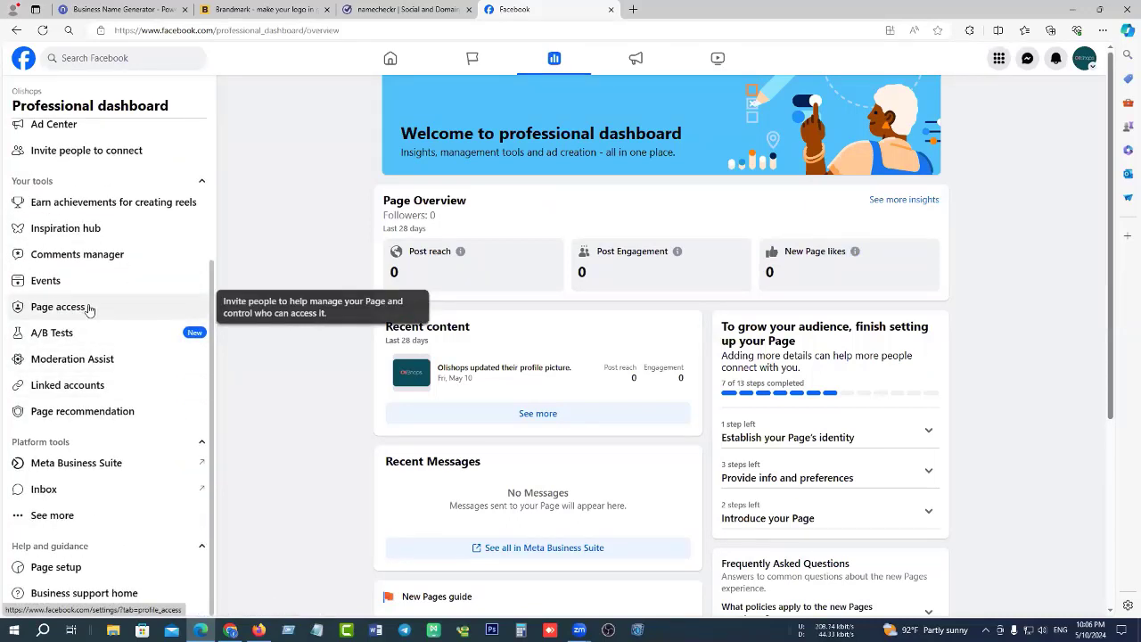
pyautogui.click(90, 308)
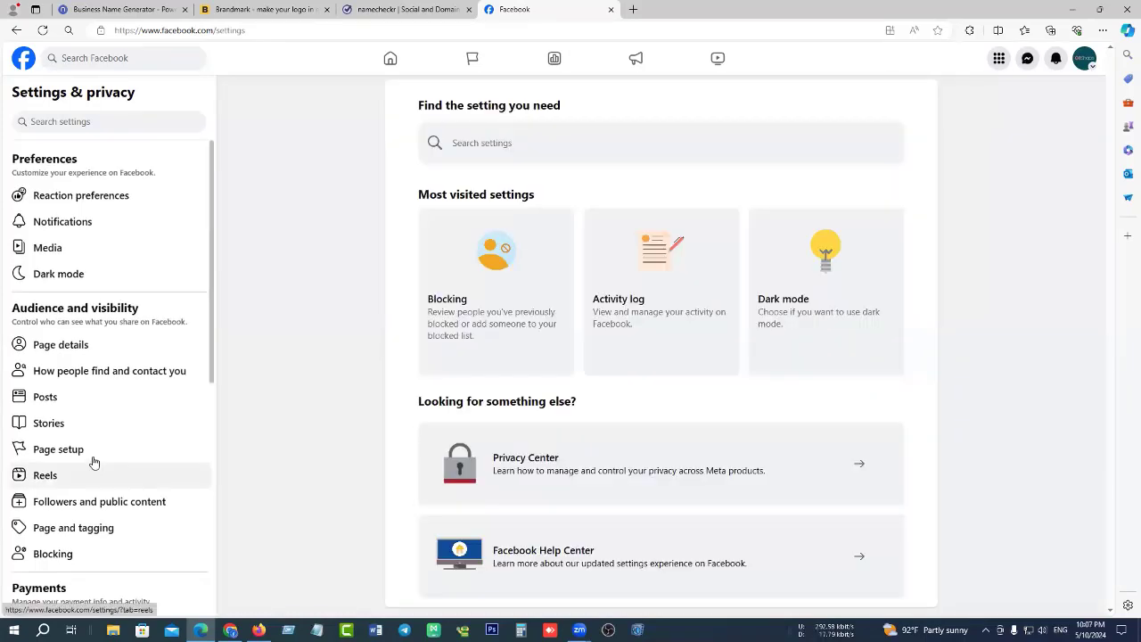
# Under Page setup, view Page access and choose Add New for People with Facebook access.
pyautogui.click(92, 453)
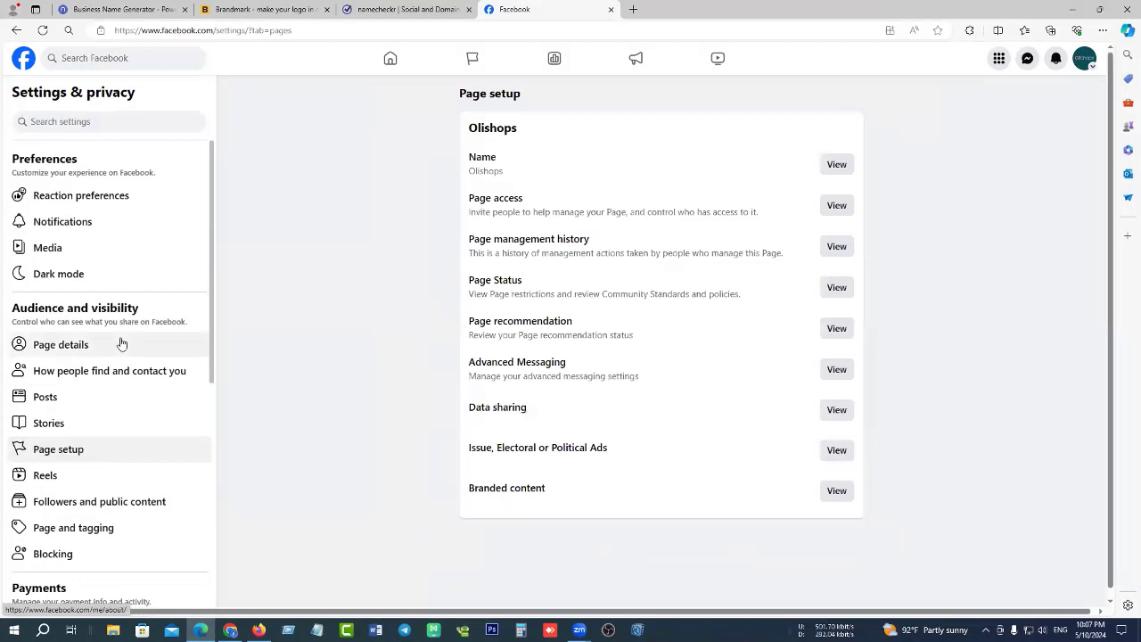
pyautogui.click(836, 205)
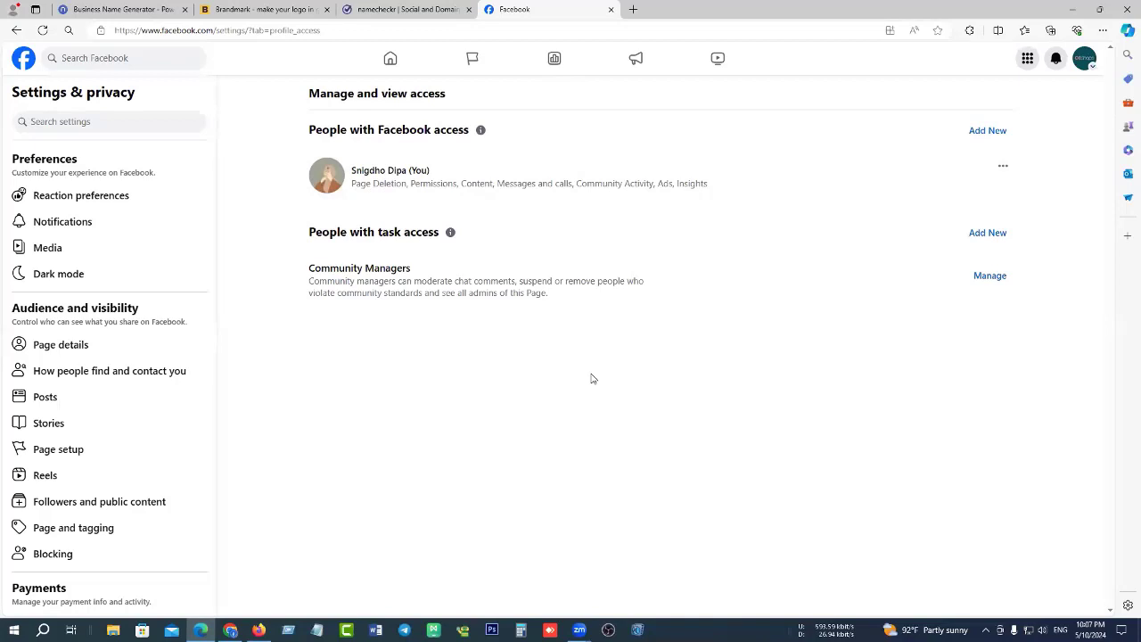
pyautogui.click(984, 131)
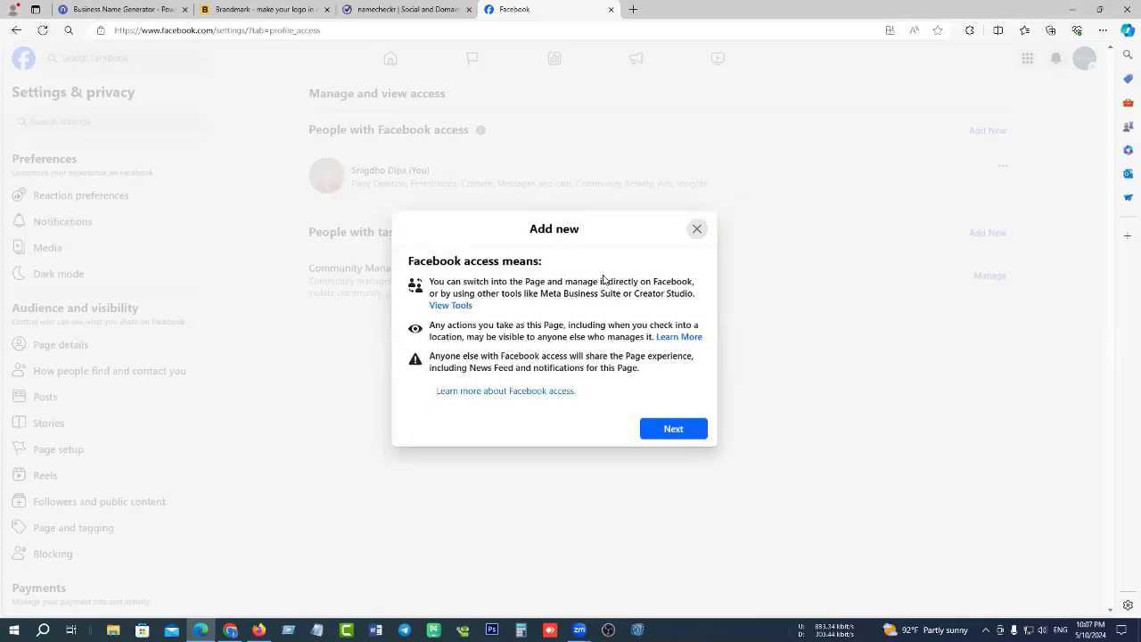
# Search for a person by name and select them to receive Page access.
pyautogui.click(669, 431)
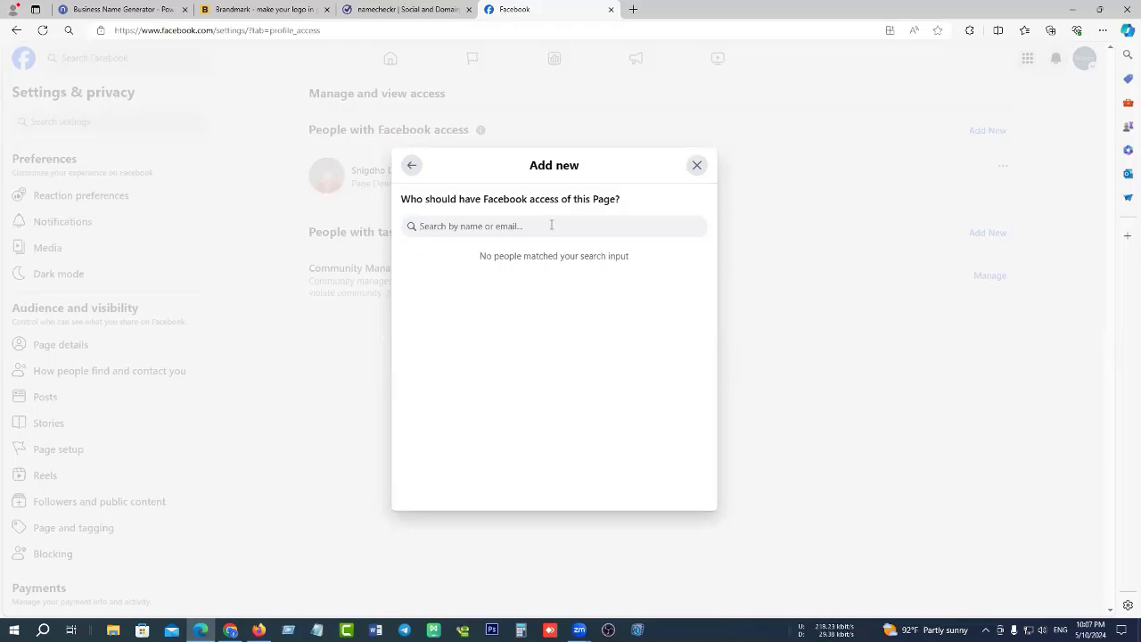
pyautogui.click(550, 225)
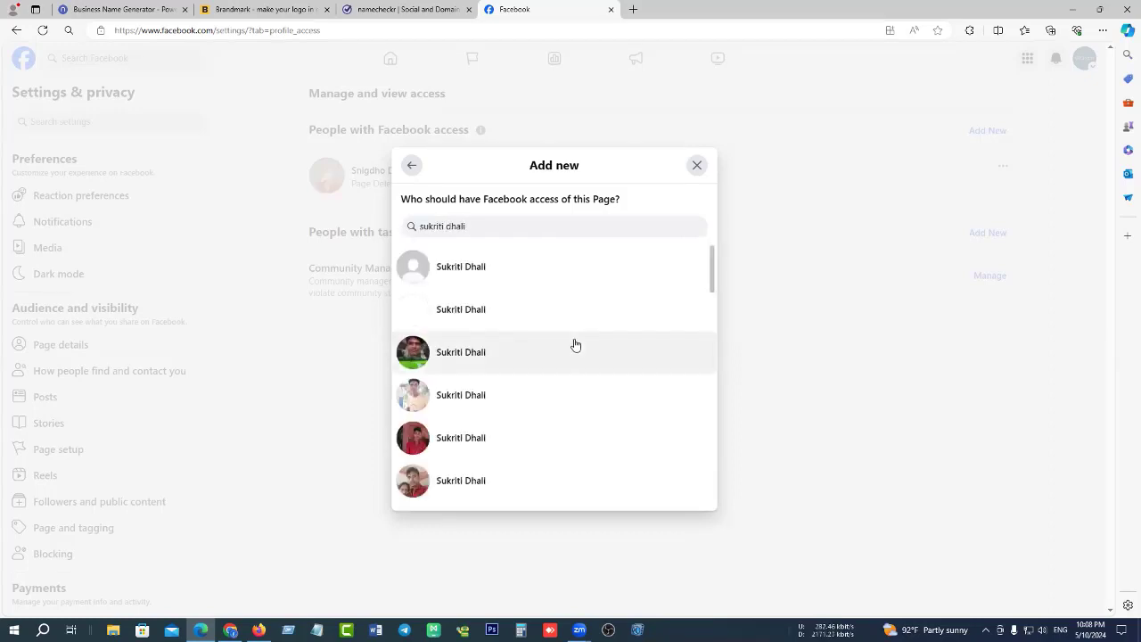
pyautogui.scroll(-2, 570, 343)
pyautogui.scroll(3, 570, 344)
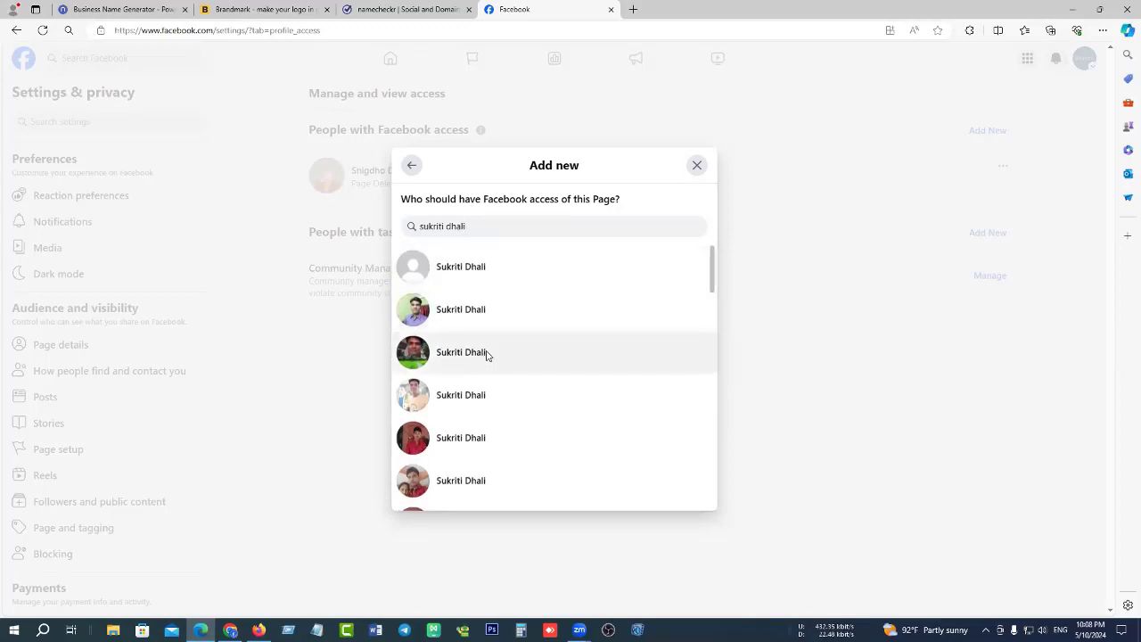
pyautogui.click(489, 354)
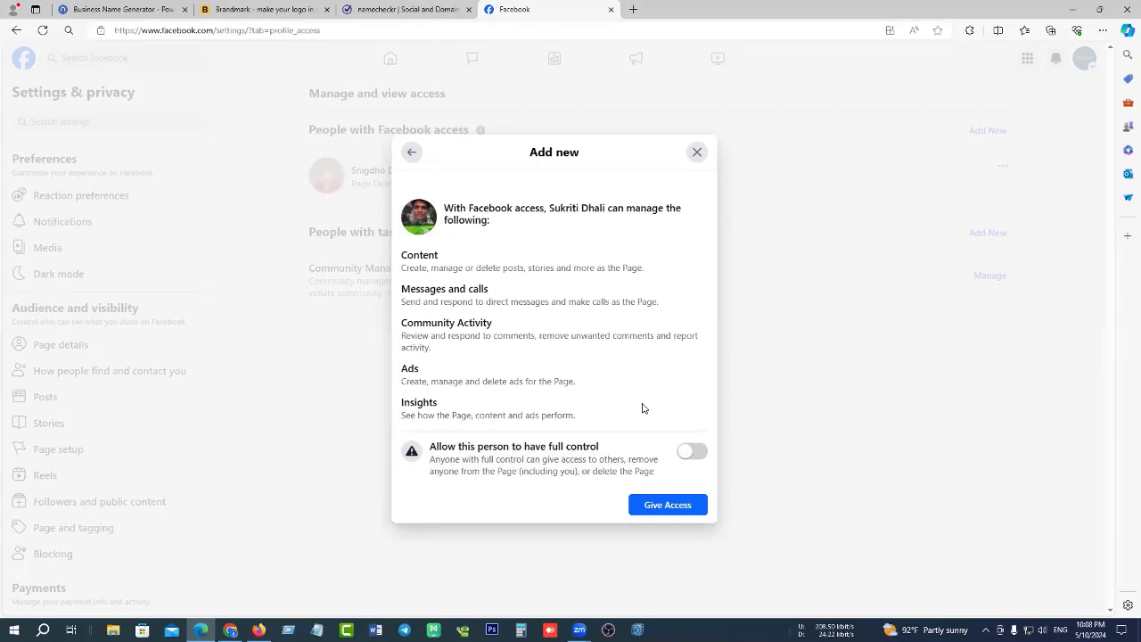
# Try granting access with and without full control, then back out at the password prompt.
pyautogui.click(701, 457)
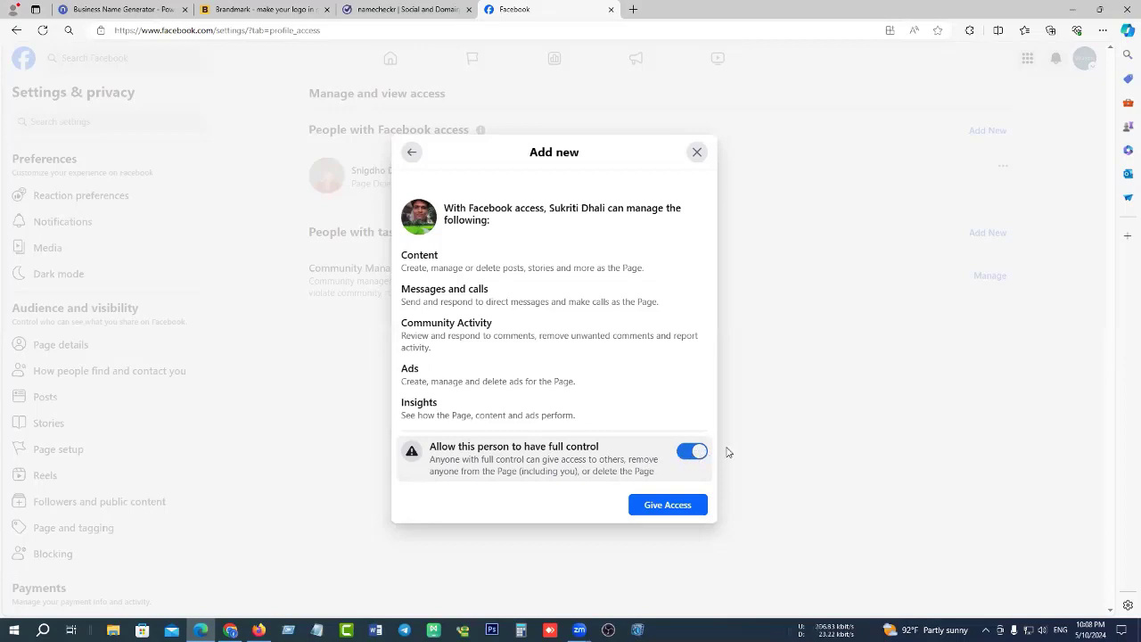
pyautogui.click(671, 508)
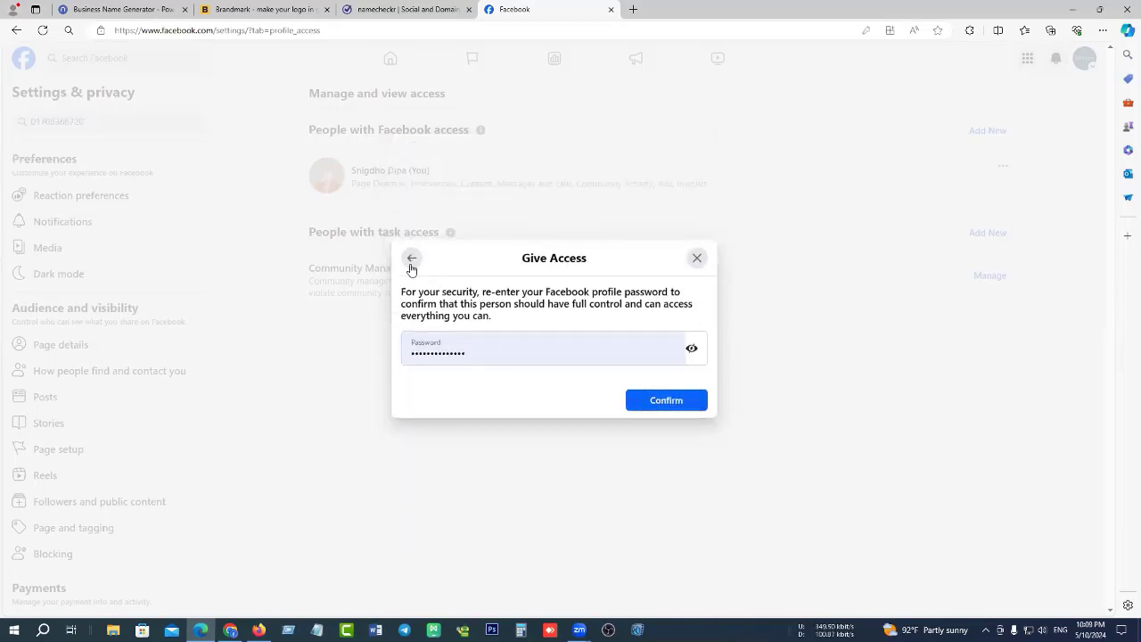
pyautogui.click(411, 260)
pyautogui.click(545, 458)
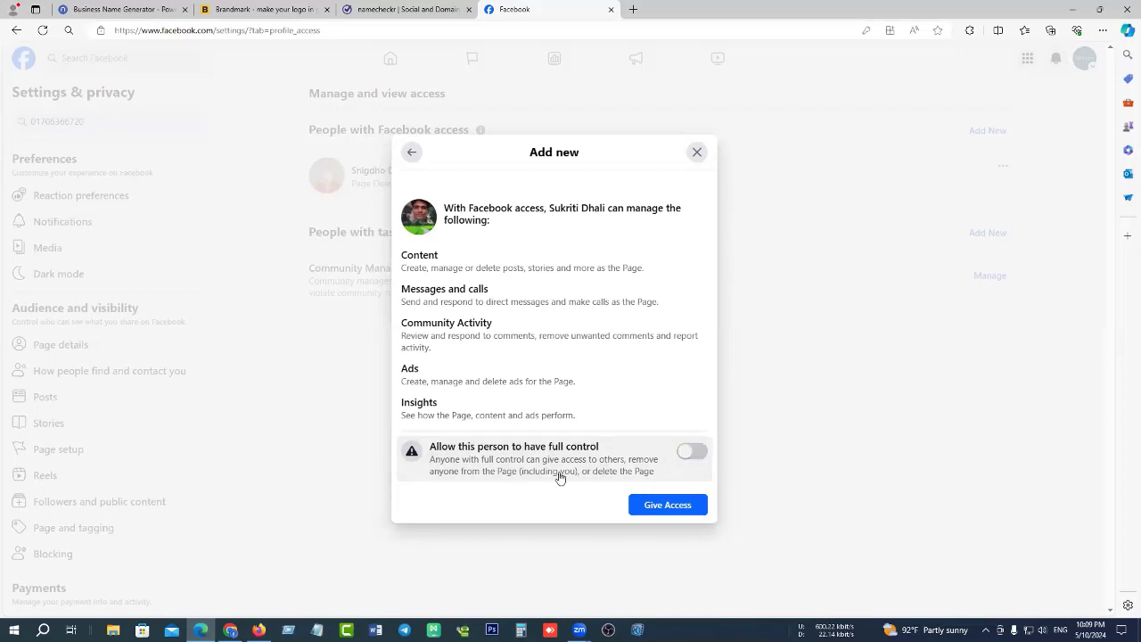
pyautogui.click(671, 508)
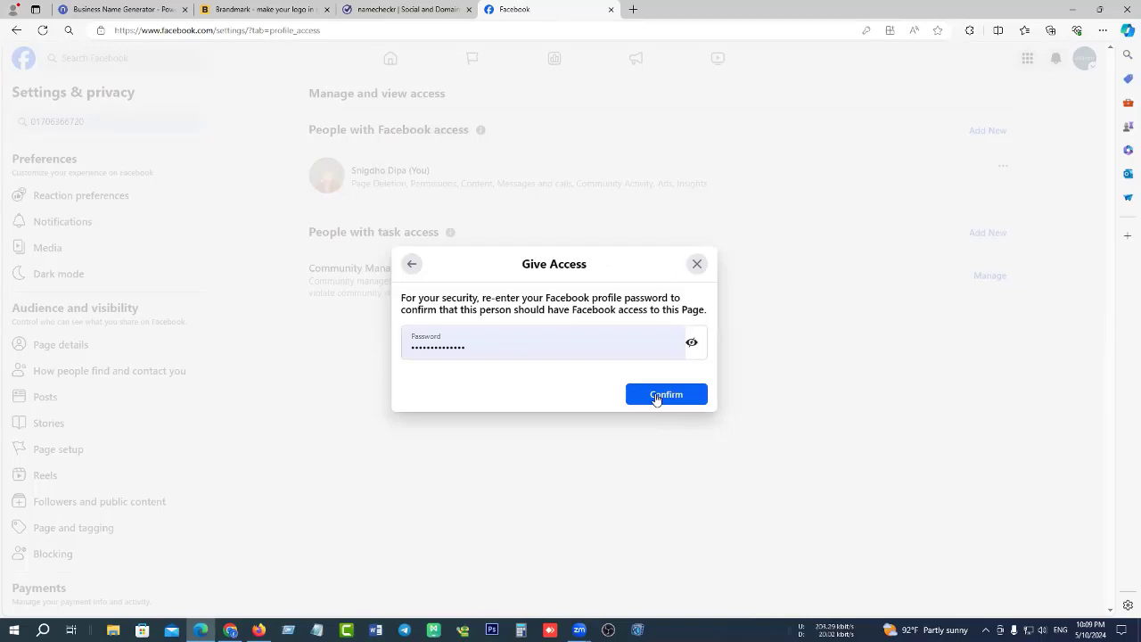
pyautogui.click(411, 263)
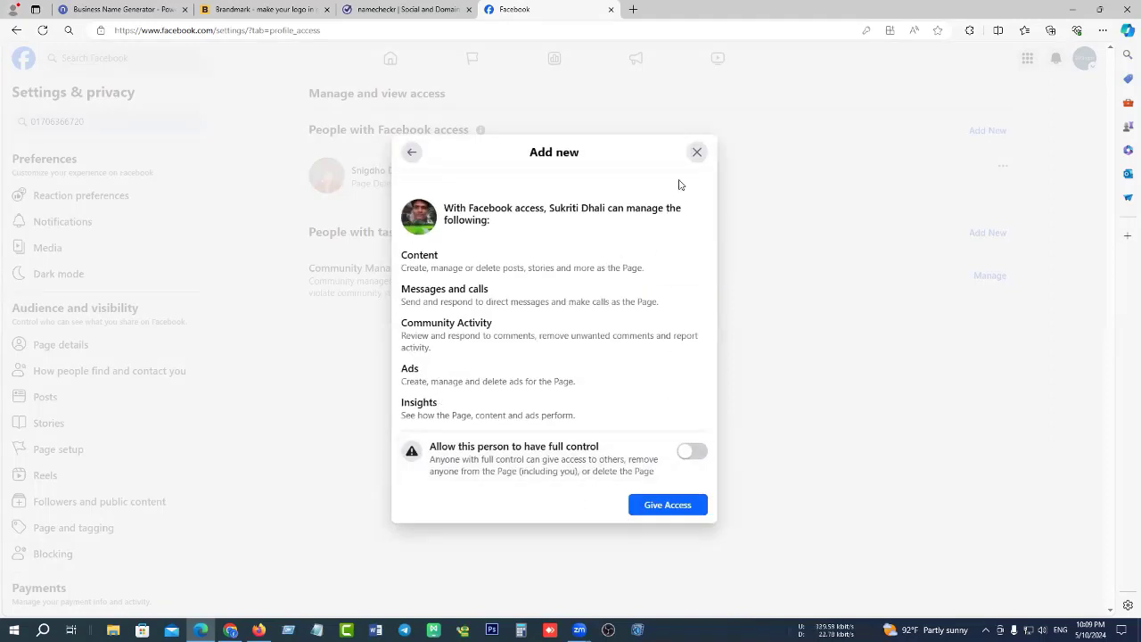
pyautogui.click(697, 151)
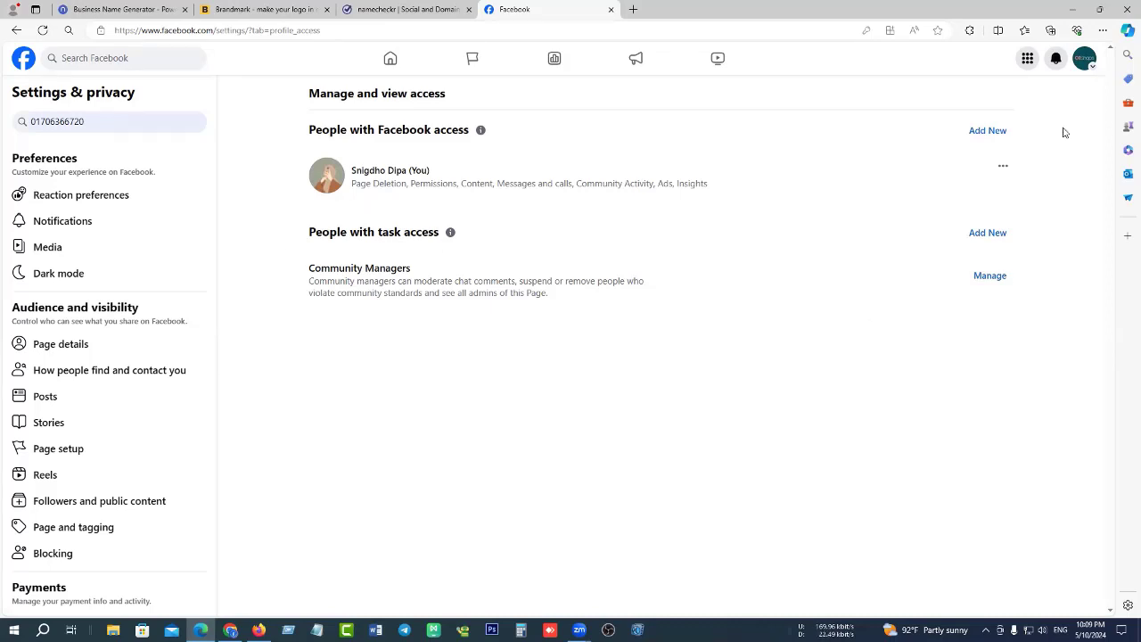
# Leave the Olishops page settings through the account menu and return to the Facebook home feed.
pyautogui.click(1085, 63)
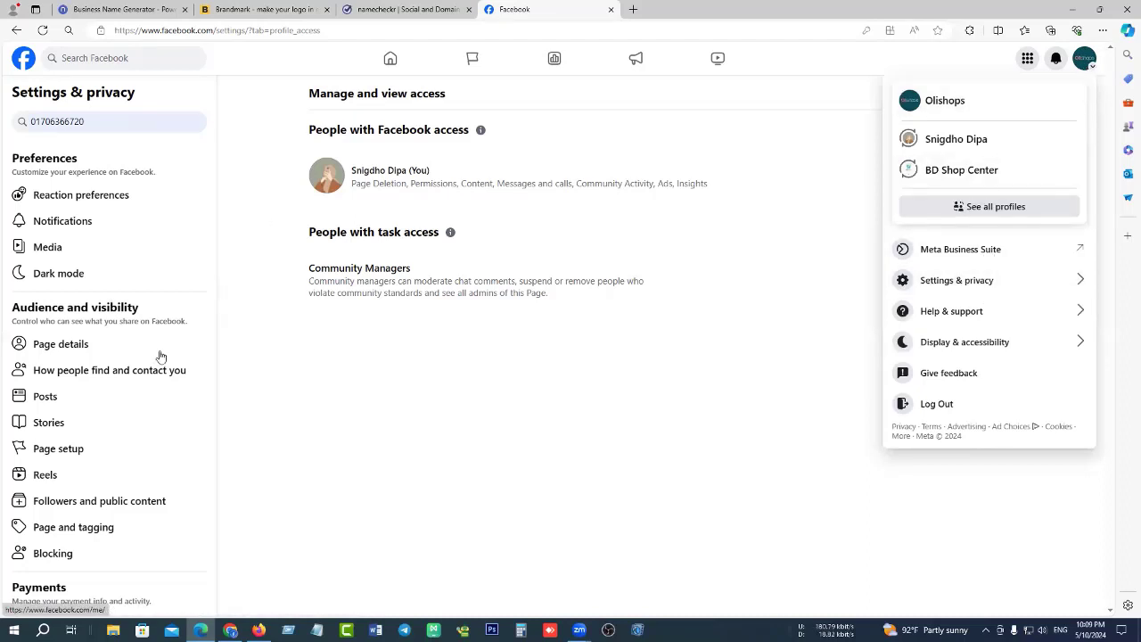
pyautogui.scroll(-5, 133, 438)
pyautogui.scroll(4, 134, 311)
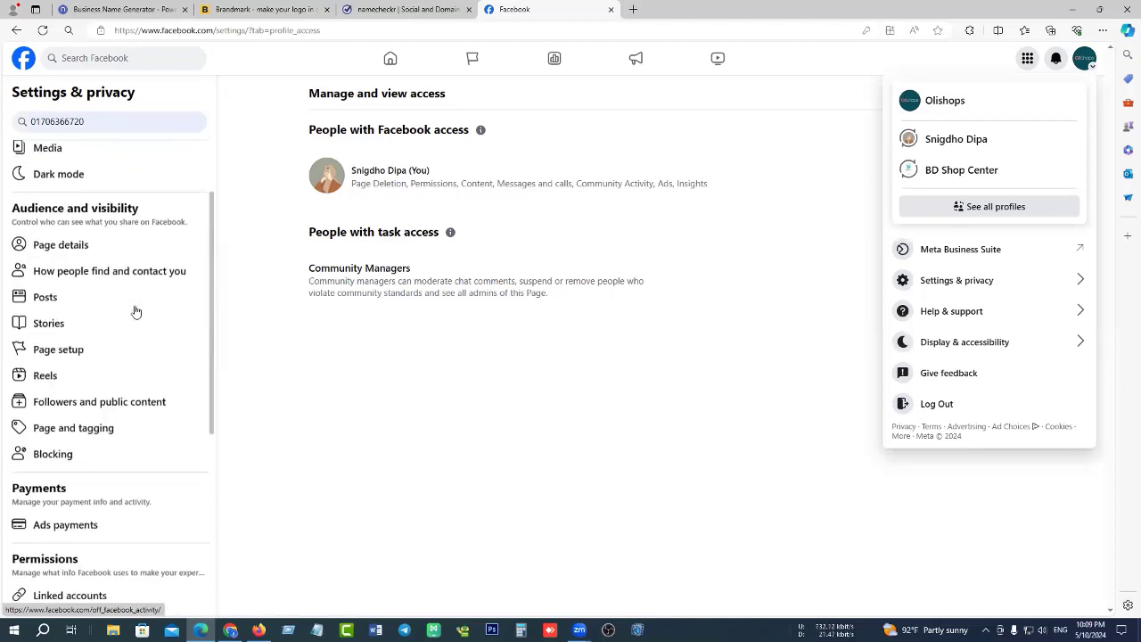
pyautogui.click(74, 357)
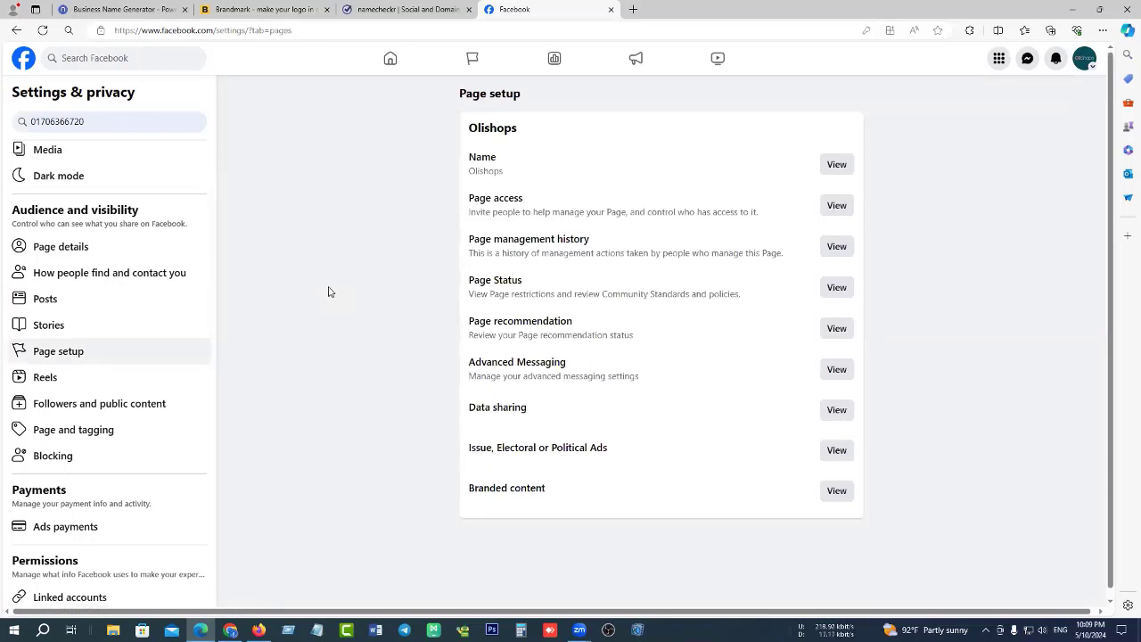
pyautogui.scroll(1, 210, 277)
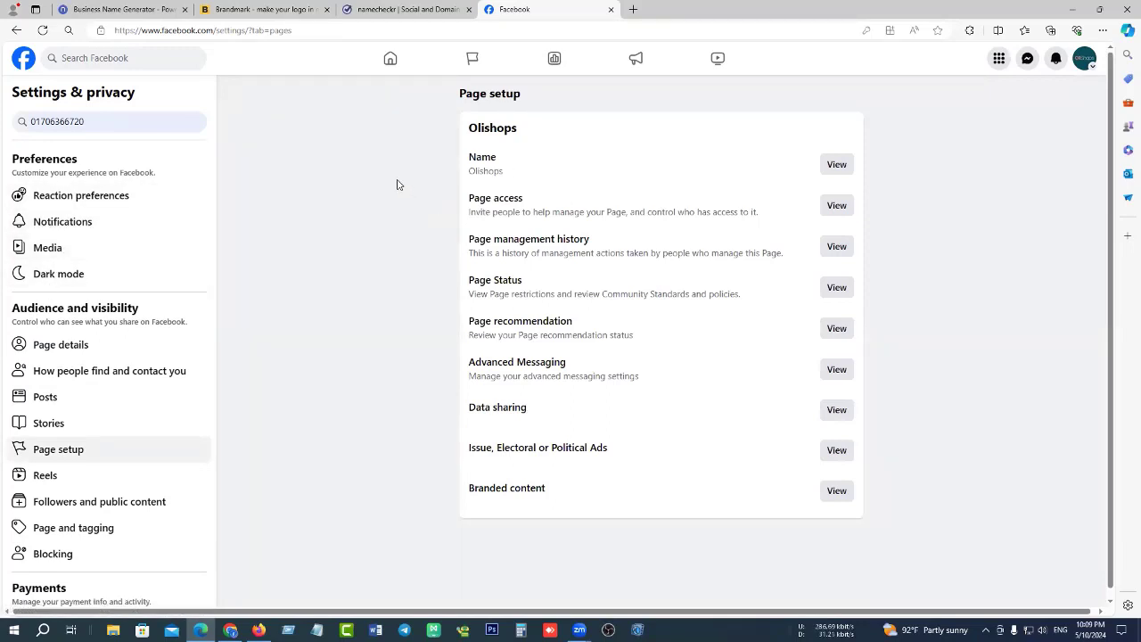
pyautogui.click(389, 66)
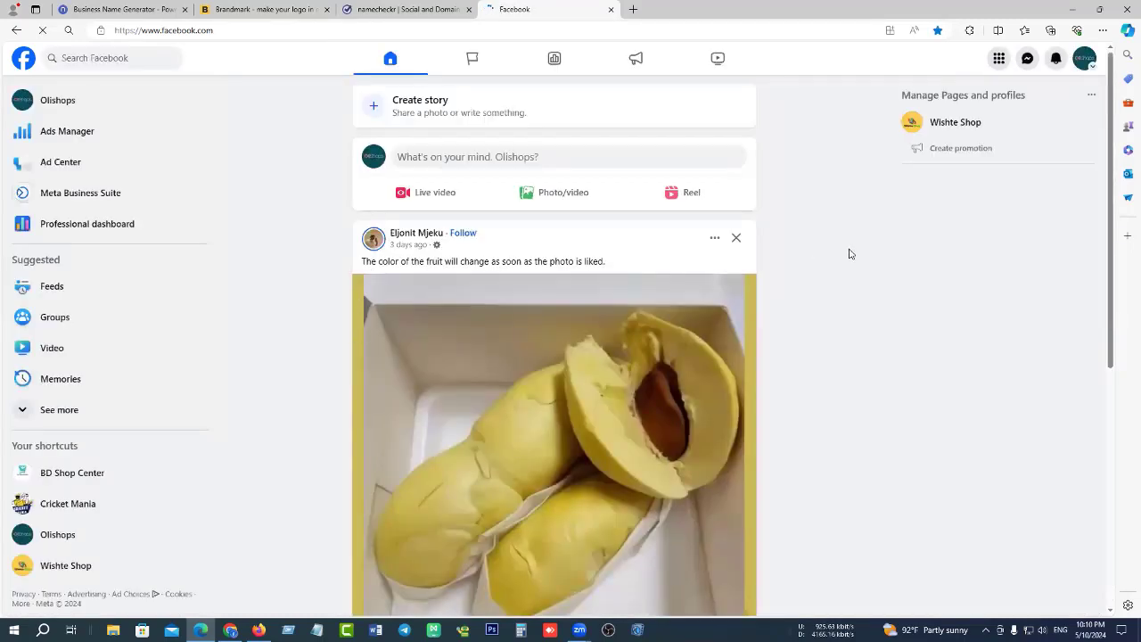
# Open the Olishops Page from the home feed's left sidebar.
pyautogui.scroll(-15, 849, 254)
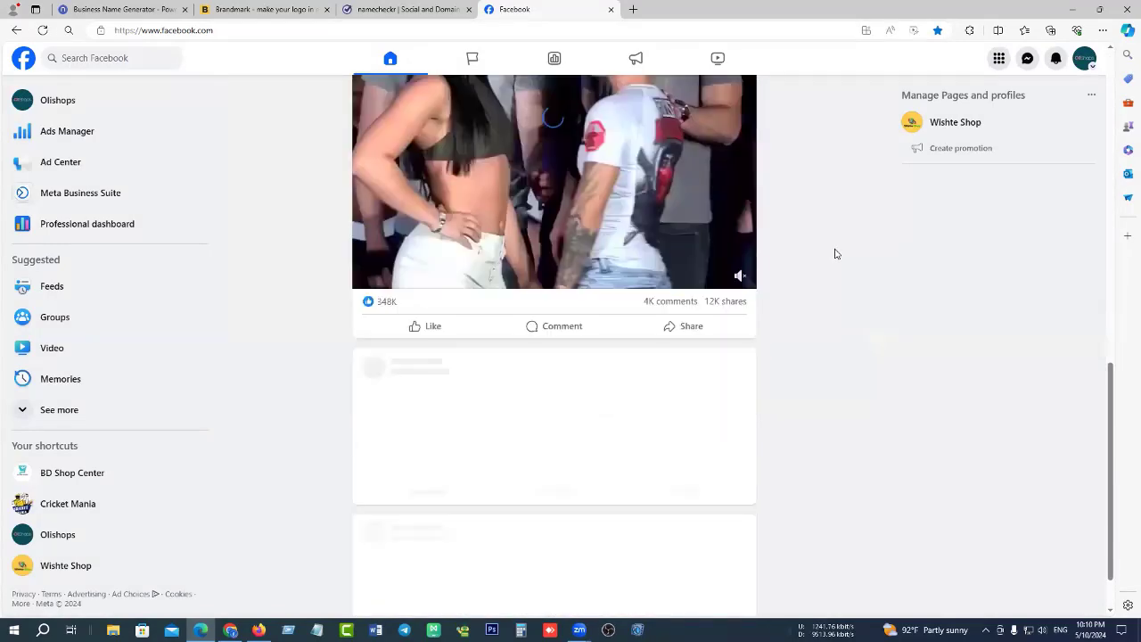
pyautogui.scroll(3, 178, 268)
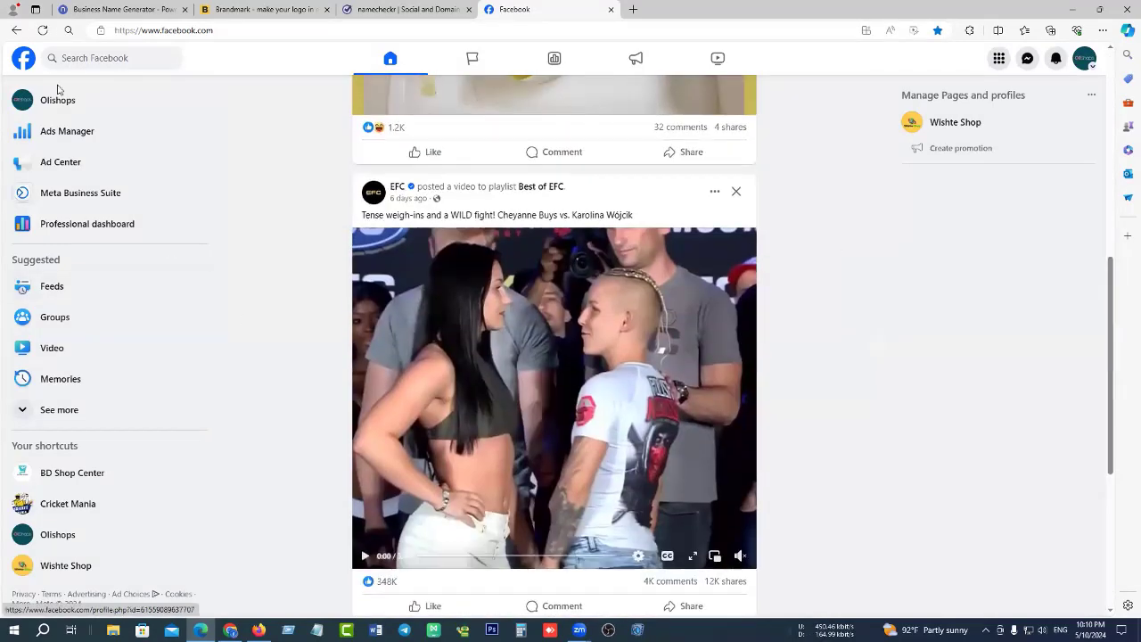
pyautogui.click(57, 103)
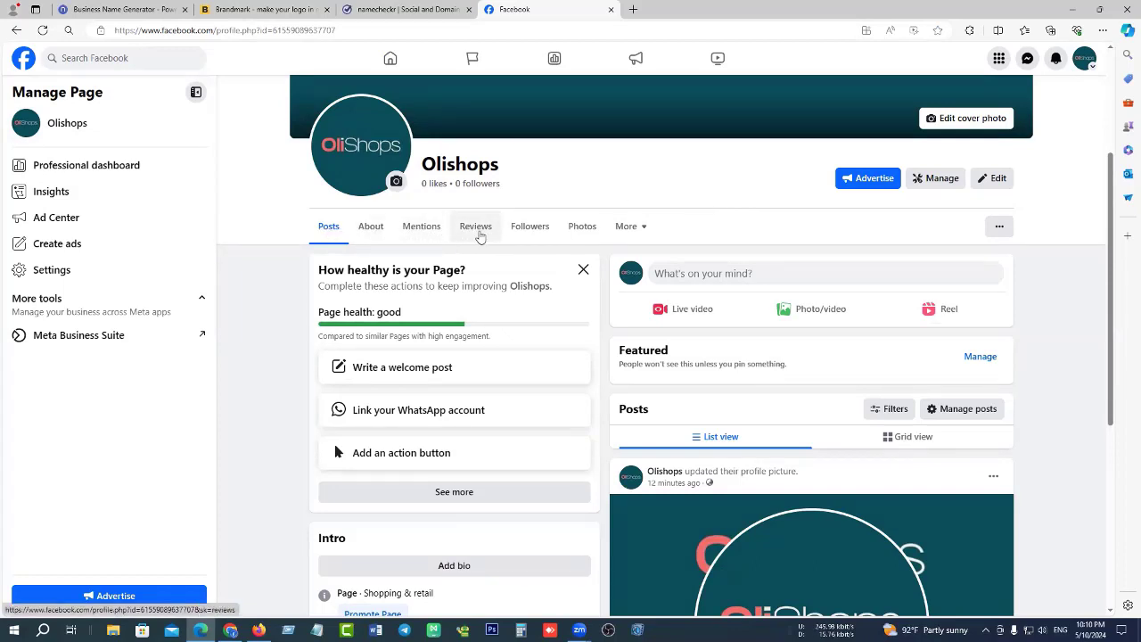
# Open Manage Sections from the Olishops Page's More dropdown.
pyautogui.click(643, 228)
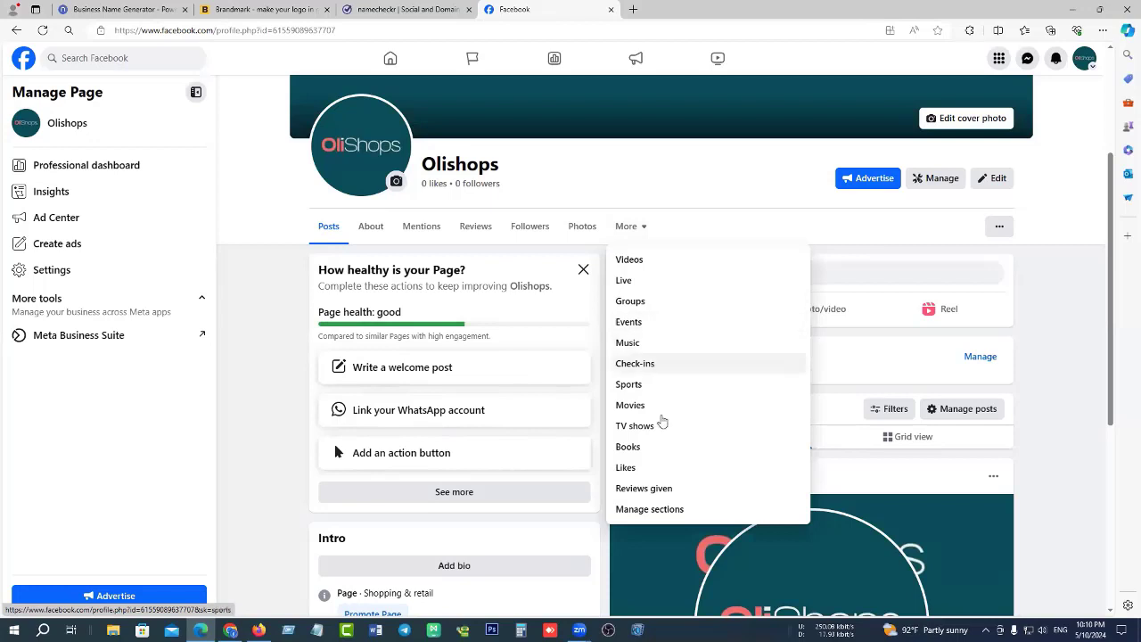
pyautogui.click(664, 510)
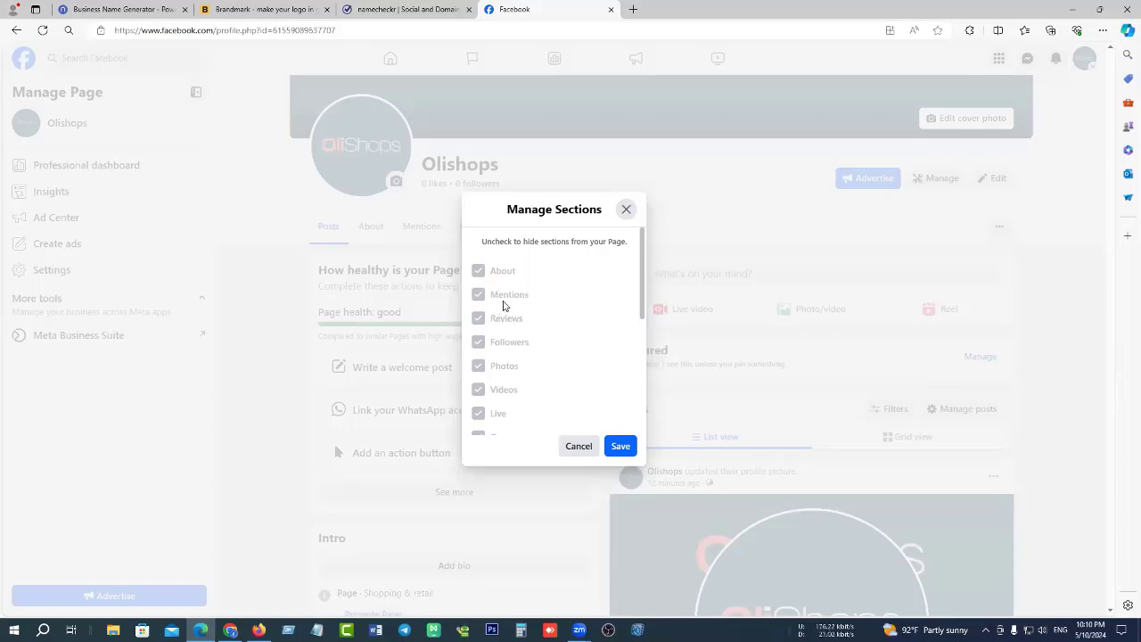
# Uncheck Music, Check-ins, Sports, Movies, TV shows and Books, save, and recheck the More list.
pyautogui.scroll(-3, 504, 312)
pyautogui.scroll(1, 540, 308)
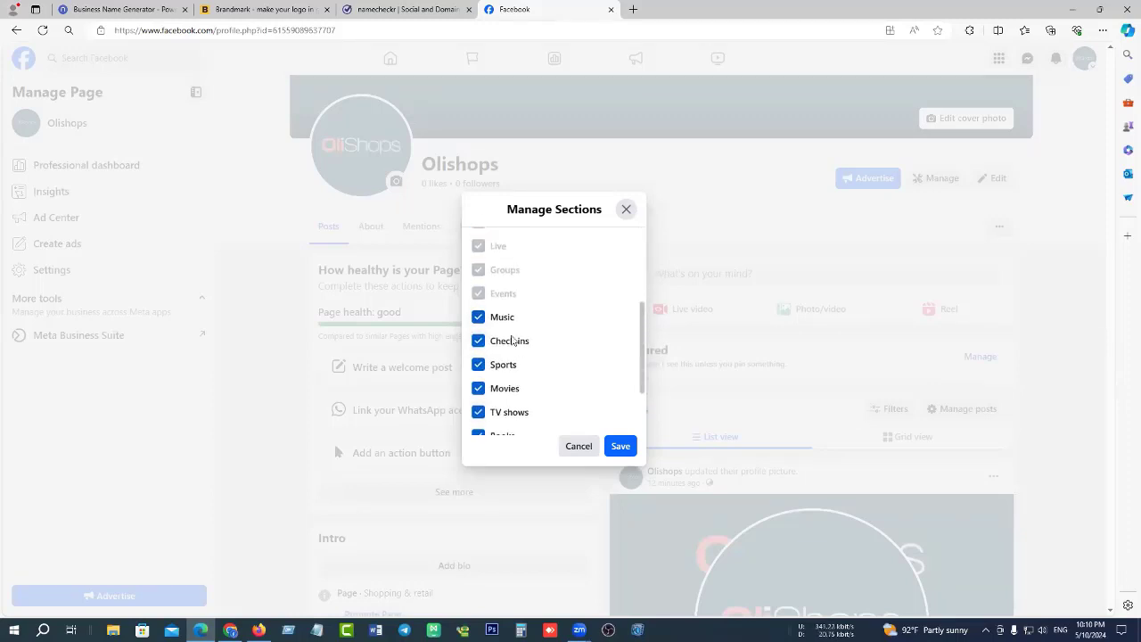
pyautogui.click(479, 317)
pyautogui.click(479, 340)
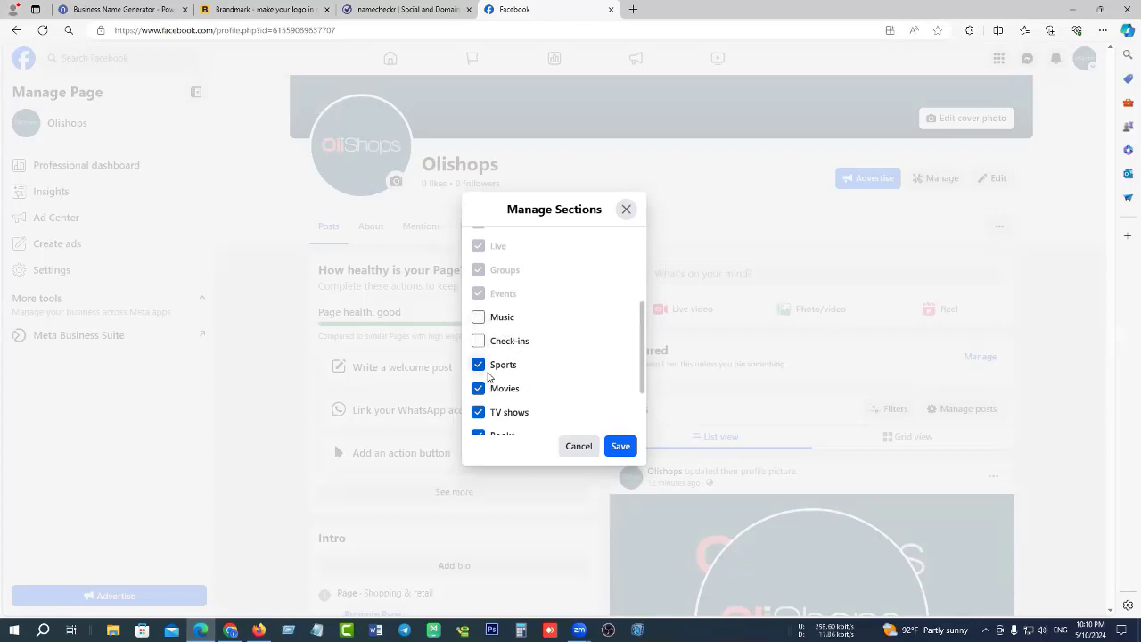
pyautogui.click(478, 365)
pyautogui.scroll(-1, 542, 336)
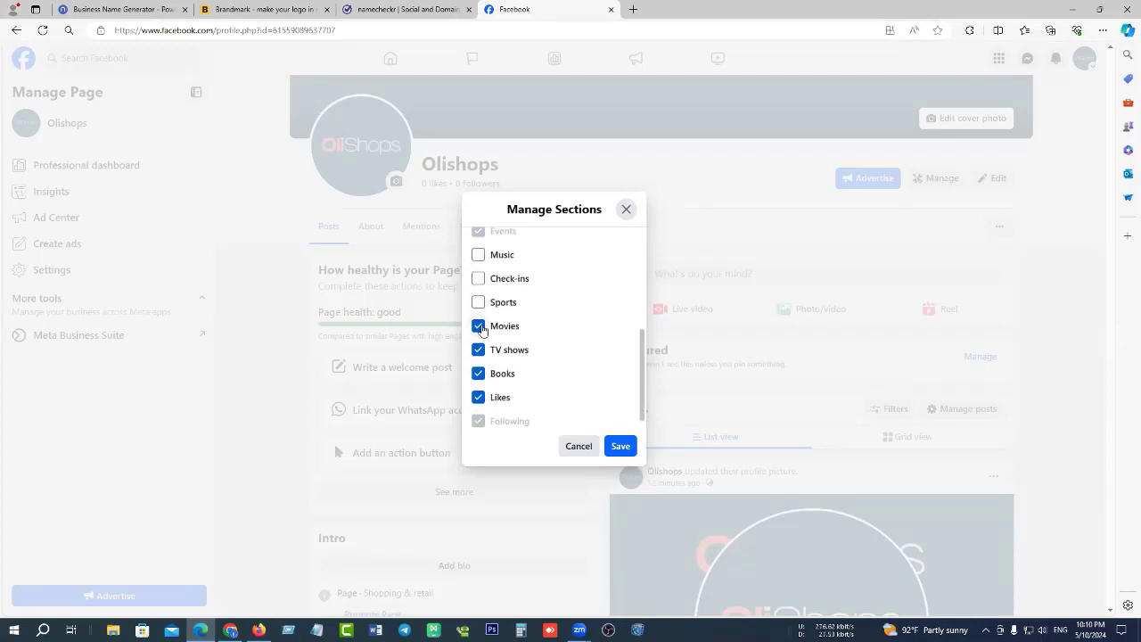
pyautogui.click(479, 327)
pyautogui.click(479, 350)
pyautogui.scroll(-1, 495, 377)
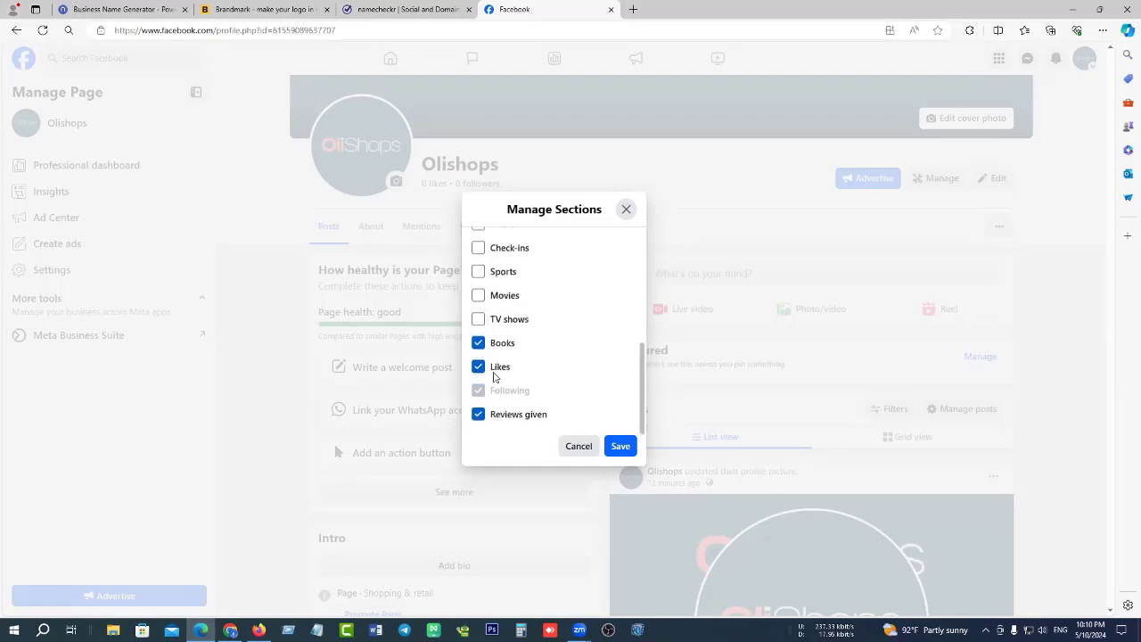
pyautogui.click(479, 344)
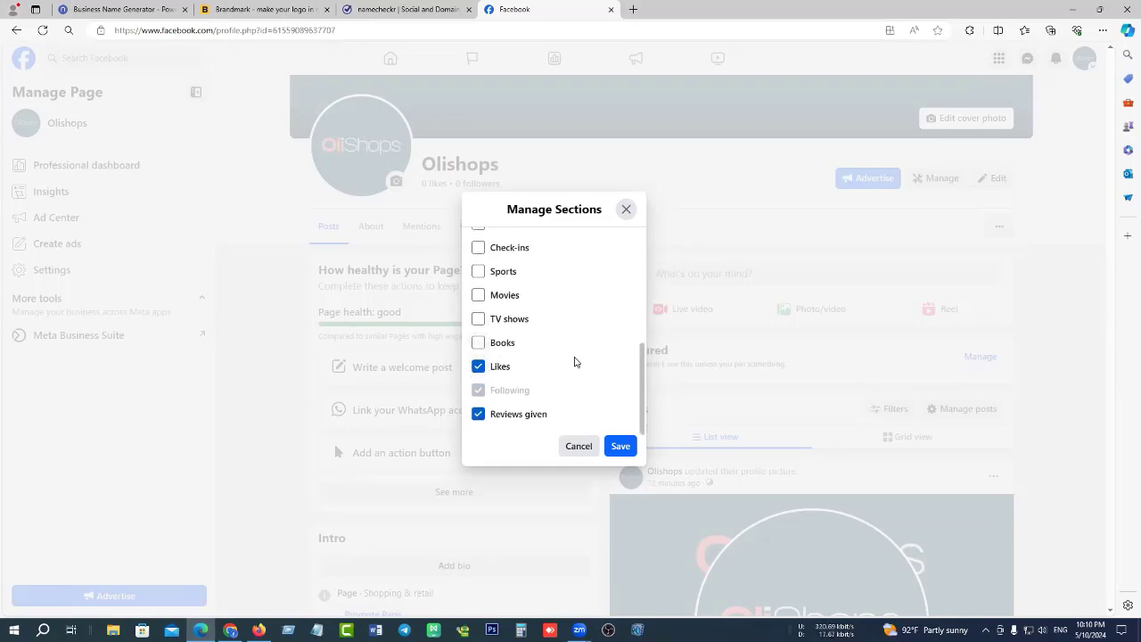
pyautogui.click(618, 445)
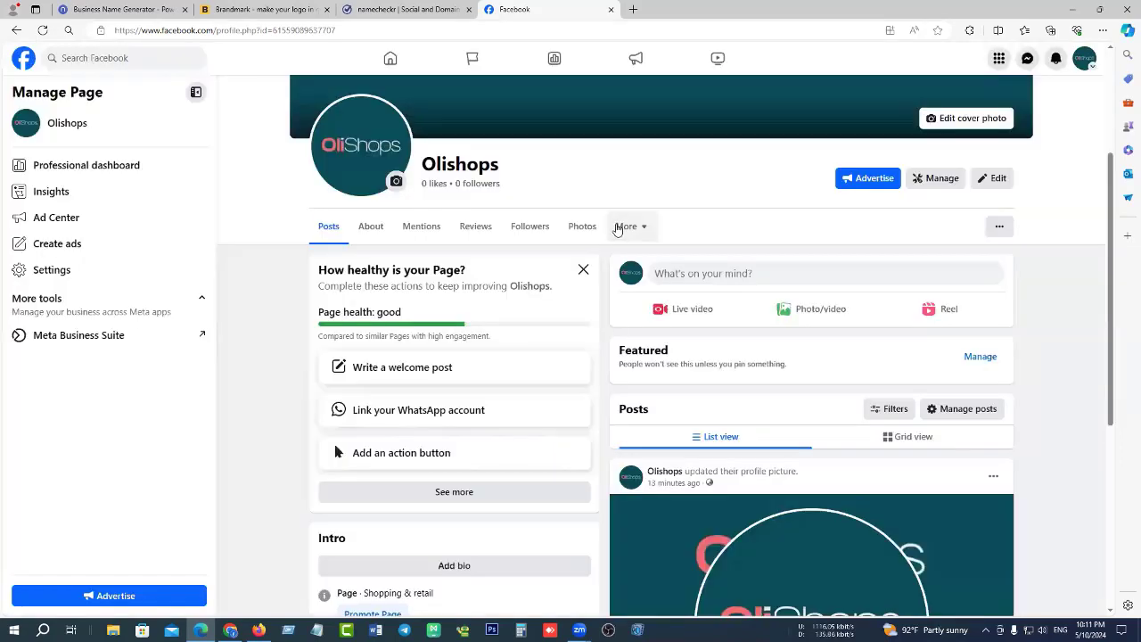
pyautogui.click(624, 227)
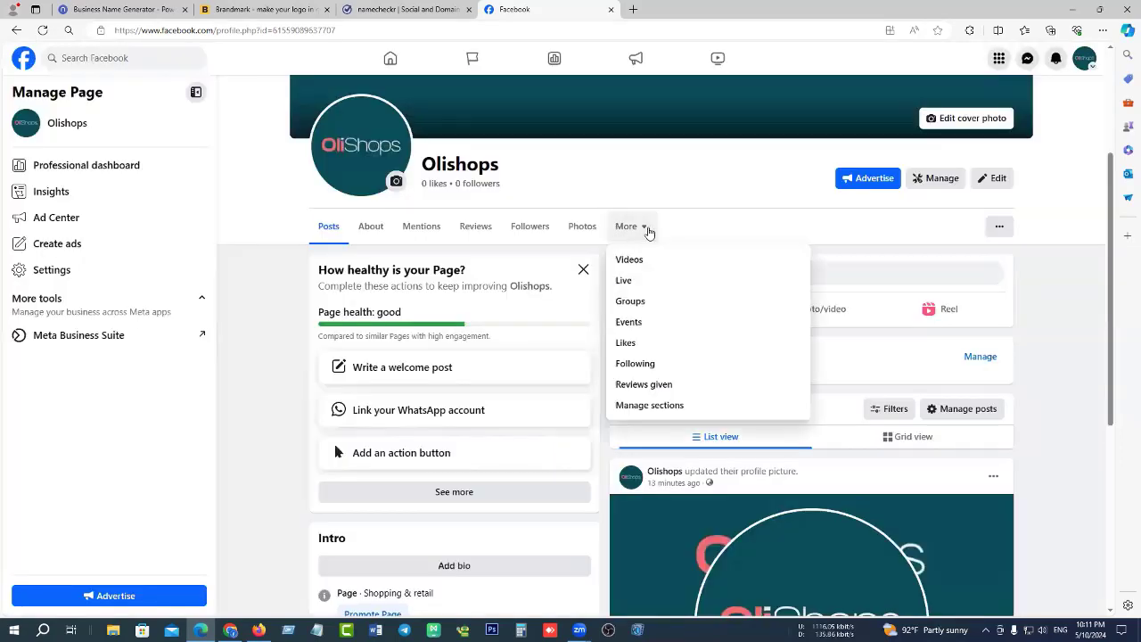
# Close the sections list and choose Add Action Button from the Page's ... menu.
pyautogui.click(743, 220)
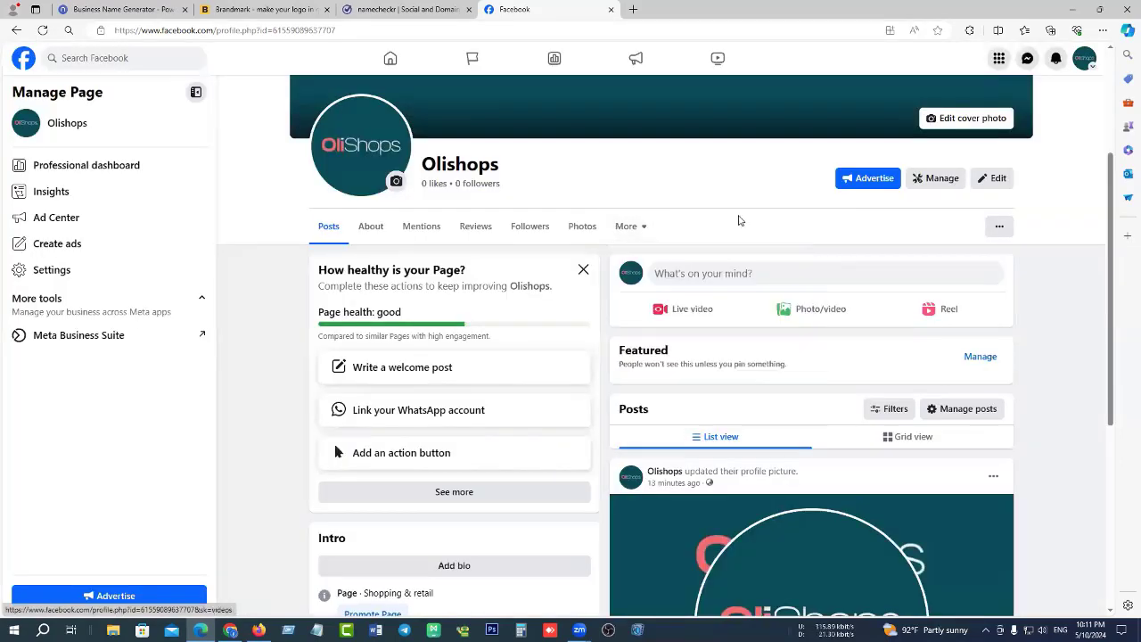
pyautogui.click(1000, 229)
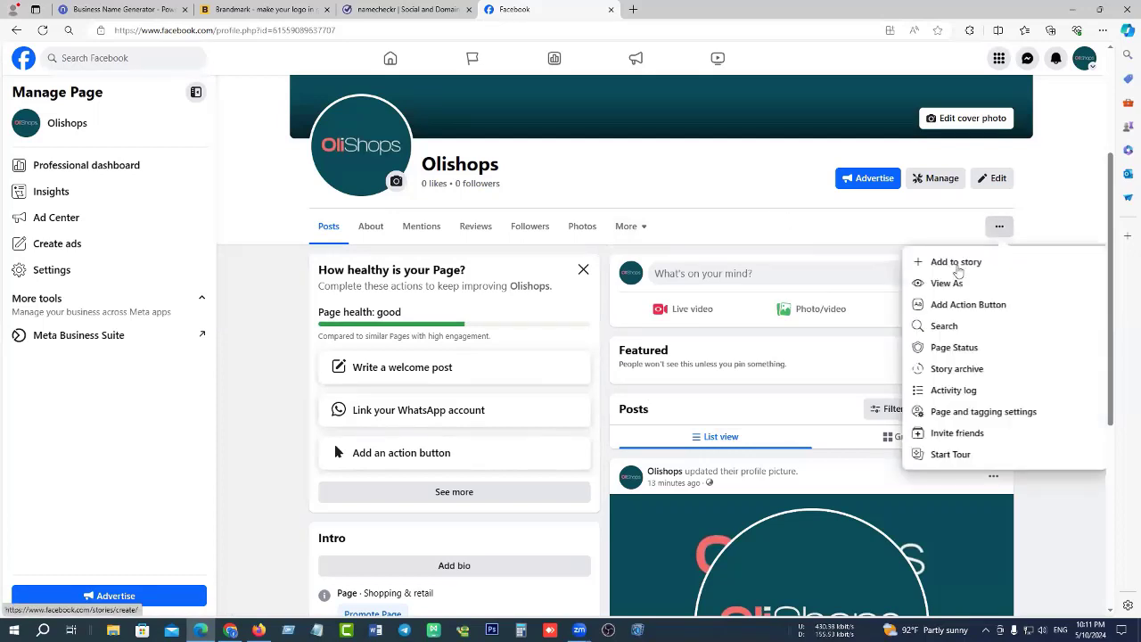
pyautogui.click(1000, 229)
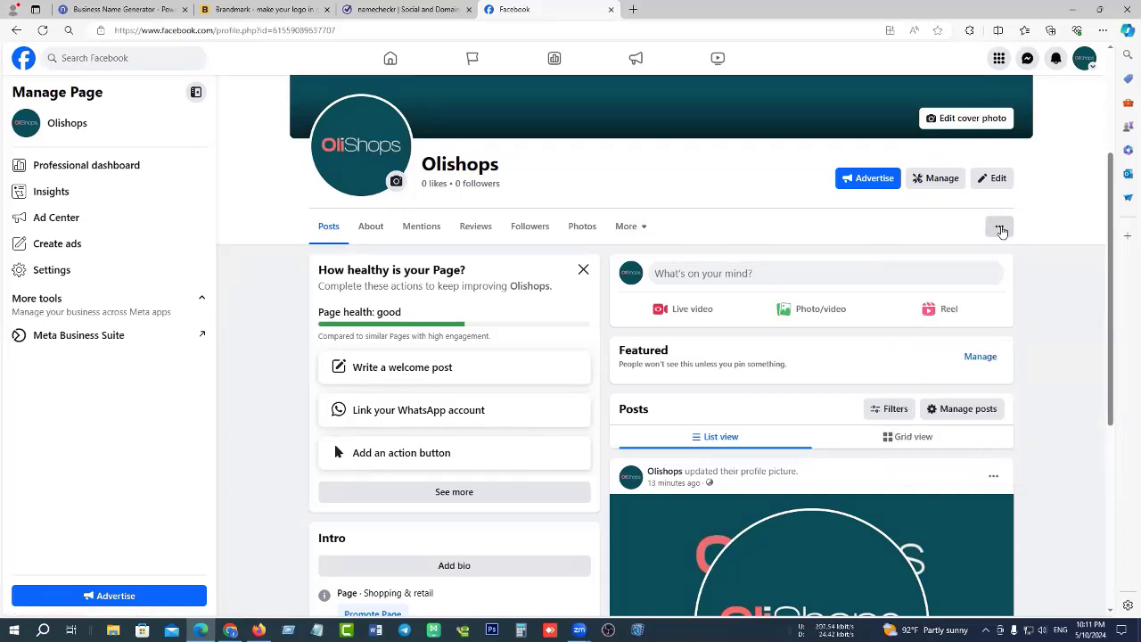
pyautogui.click(1000, 229)
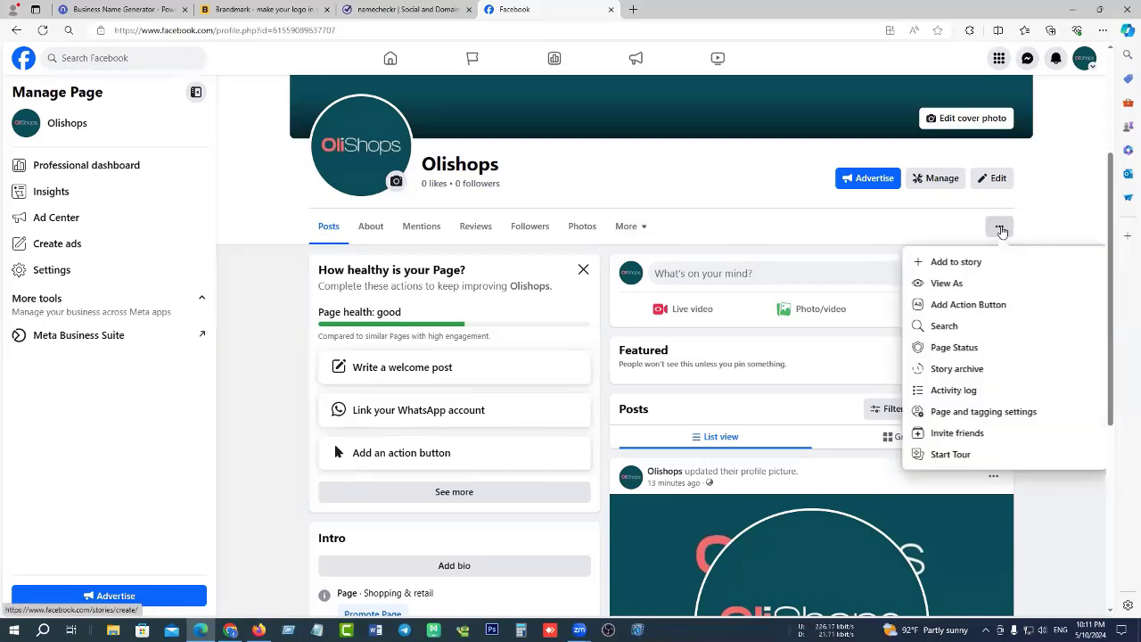
pyautogui.click(1013, 306)
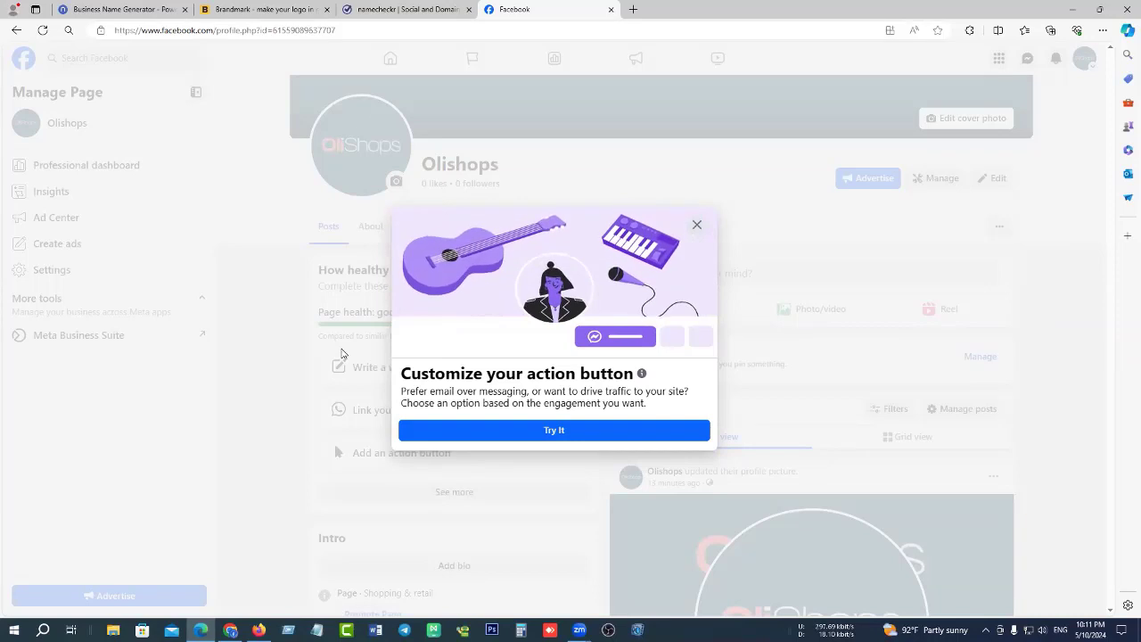
# Choose Send message via Messenger as the action button and save it.
pyautogui.click(554, 432)
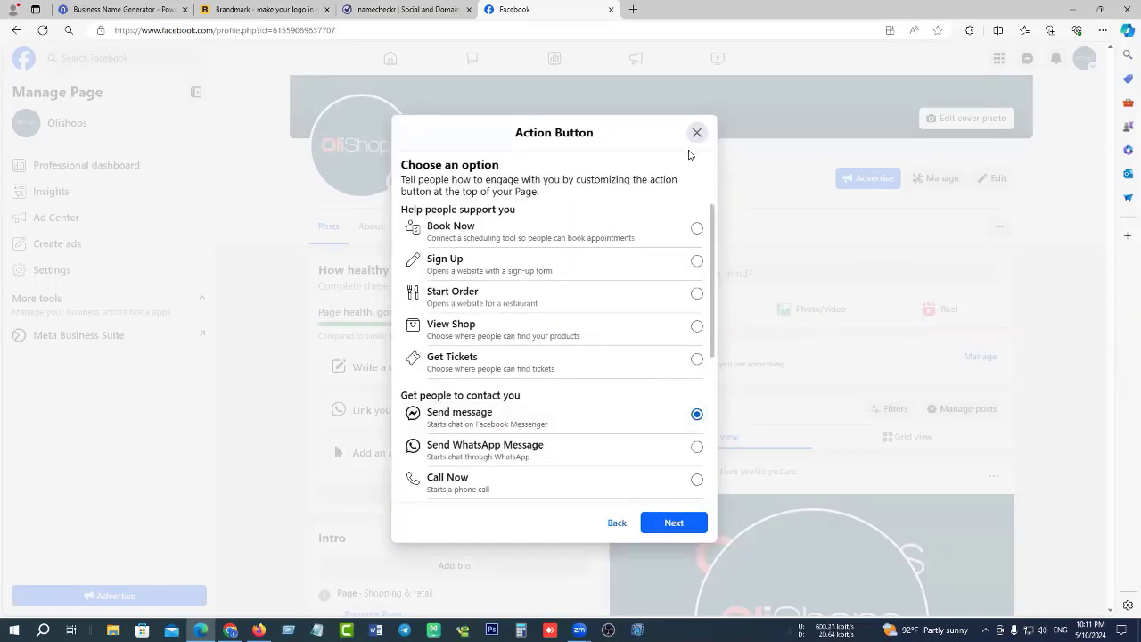
pyautogui.scroll(-3, 632, 226)
pyautogui.scroll(3, 620, 352)
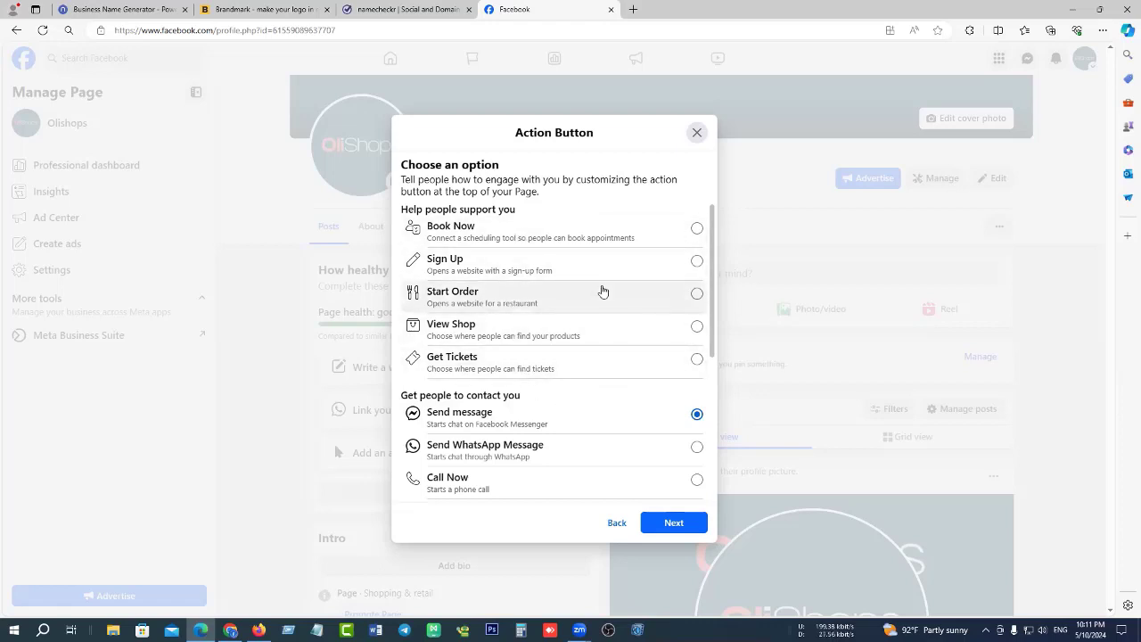
pyautogui.scroll(-1, 535, 285)
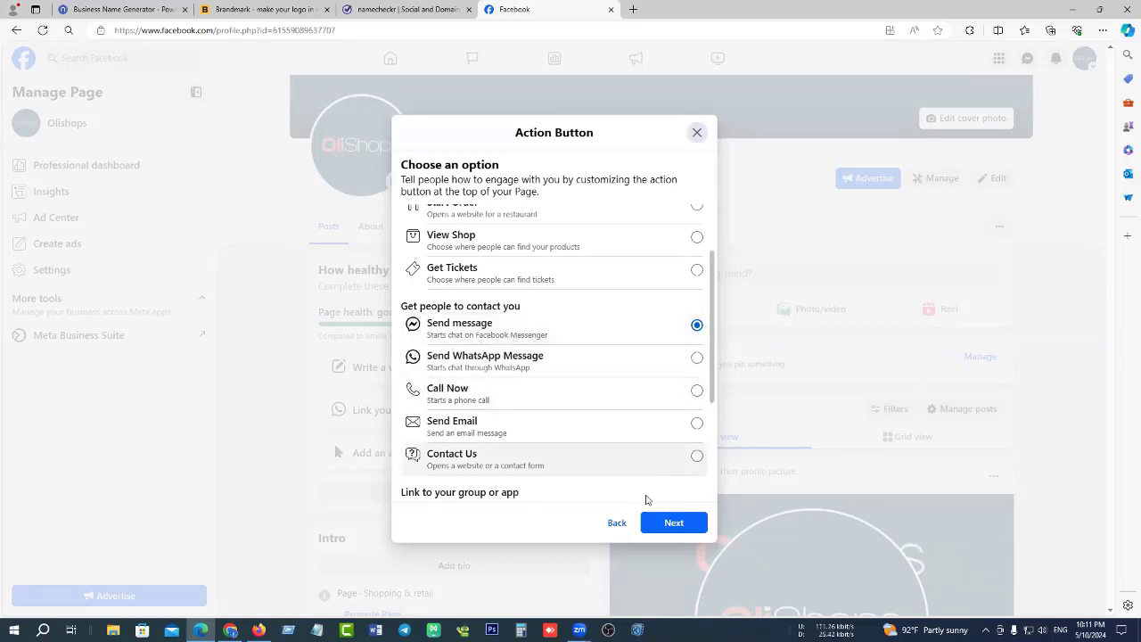
pyautogui.click(682, 528)
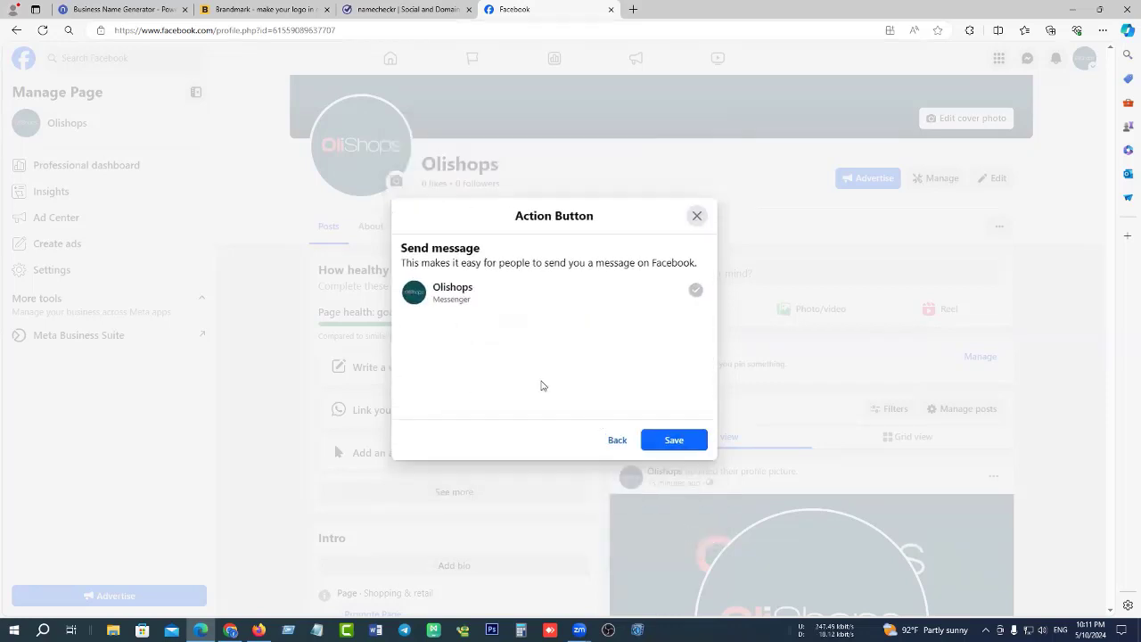
pyautogui.click(670, 440)
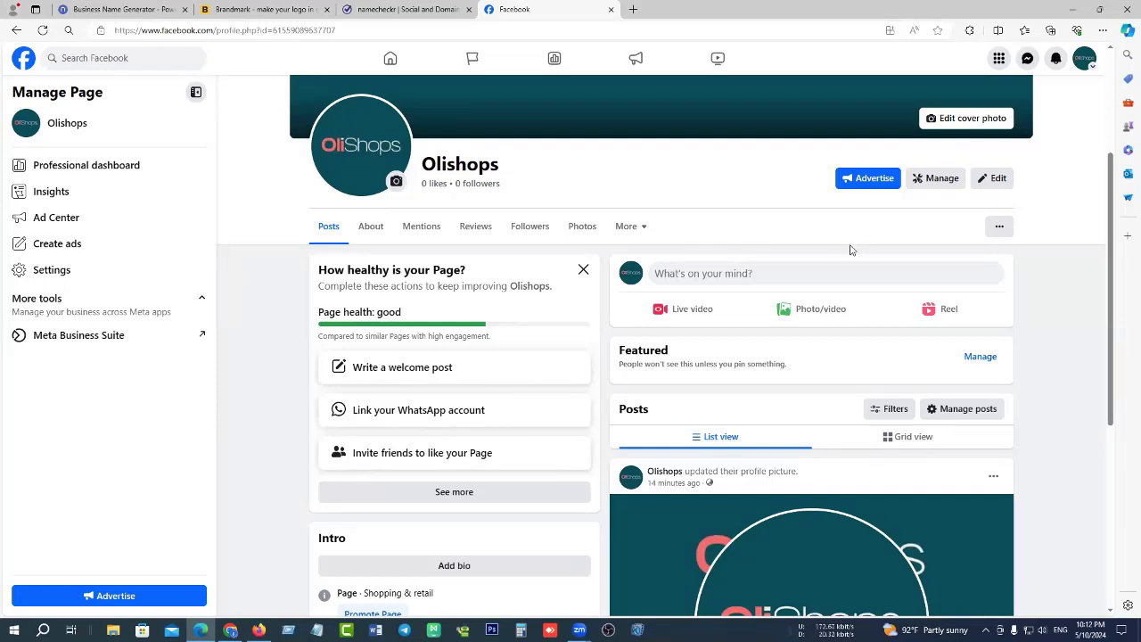
# Scroll up and glance at the Olishops Page's extra options menu.
pyautogui.scroll(1, 849, 250)
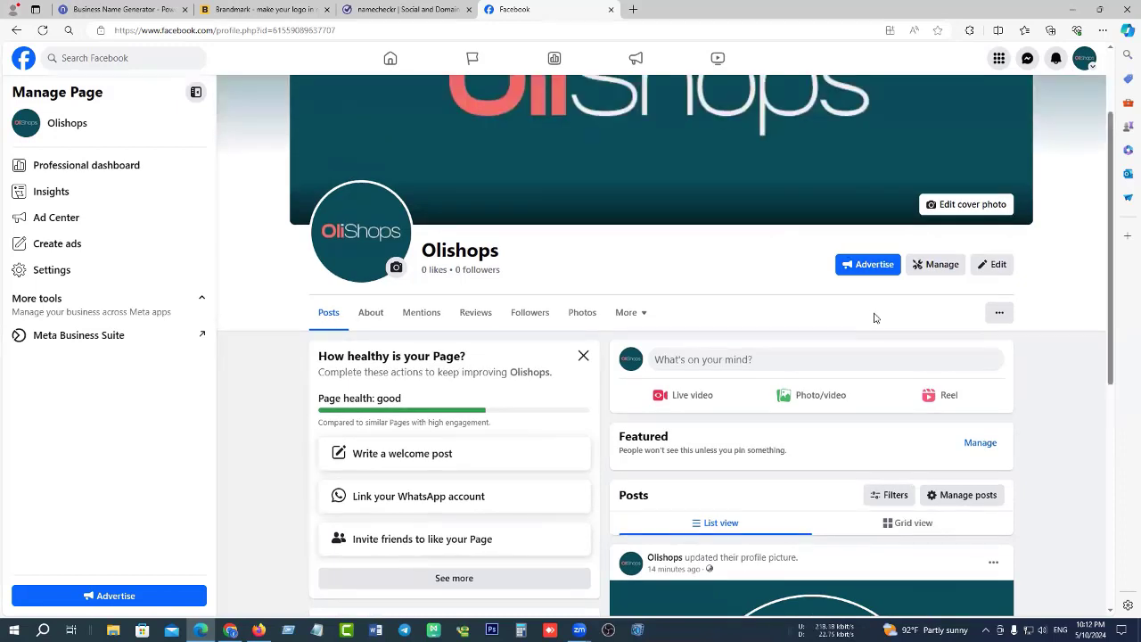
pyautogui.click(1000, 312)
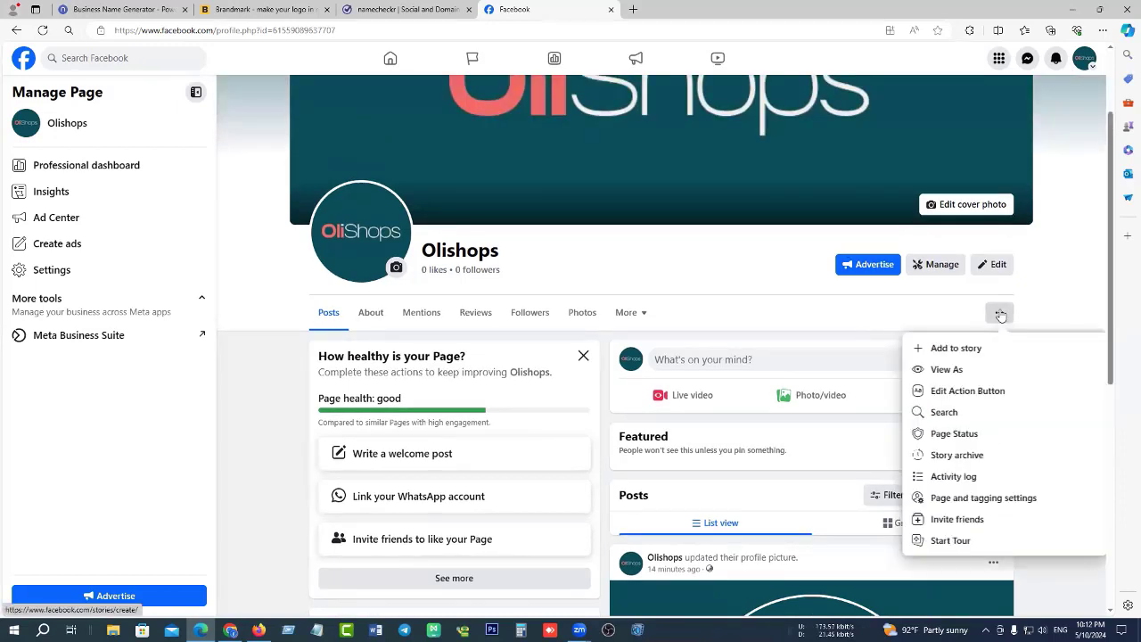
pyautogui.click(895, 300)
# Look over the Olishops Edit Page details, close them, and go to the Professional dashboard.
pyautogui.click(996, 265)
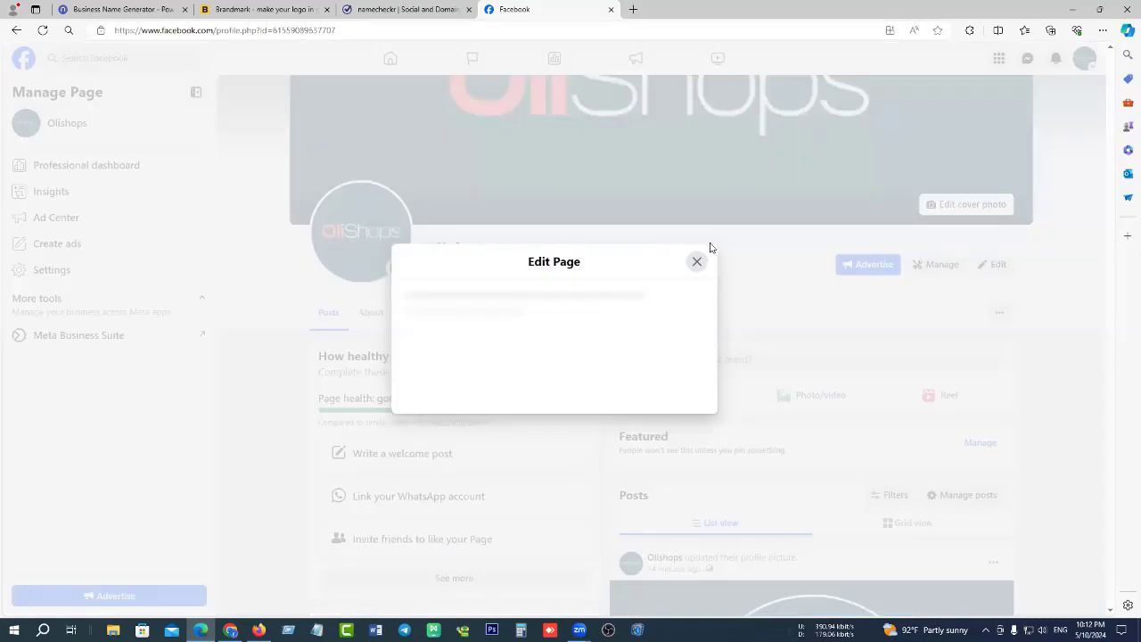
pyautogui.scroll(-5, 573, 275)
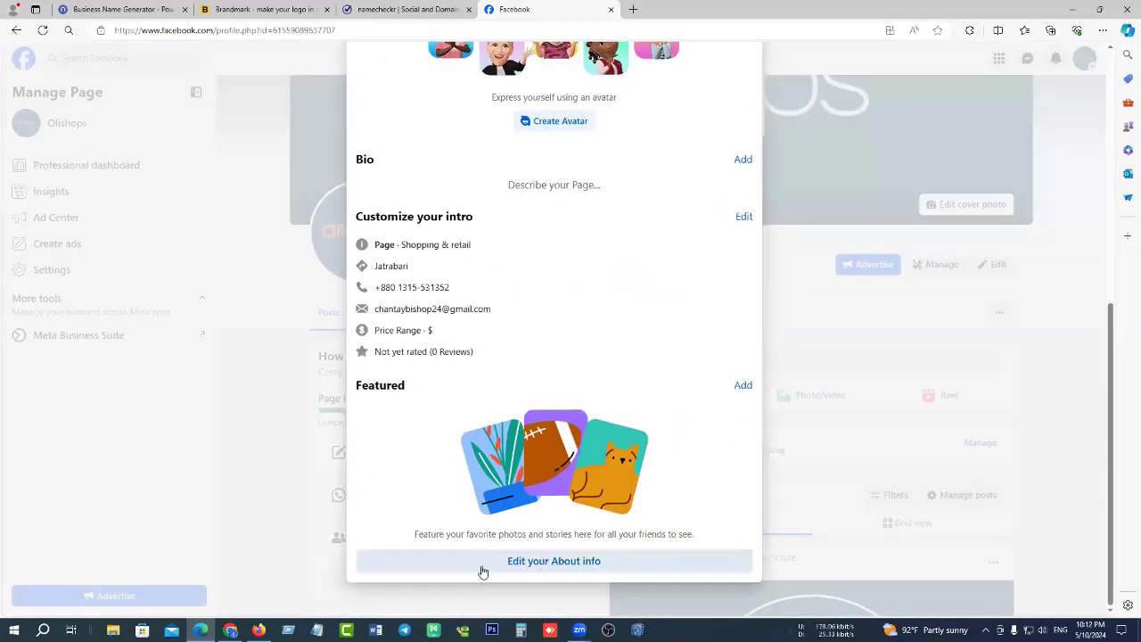
pyautogui.scroll(1, 735, 194)
pyautogui.scroll(3, 734, 195)
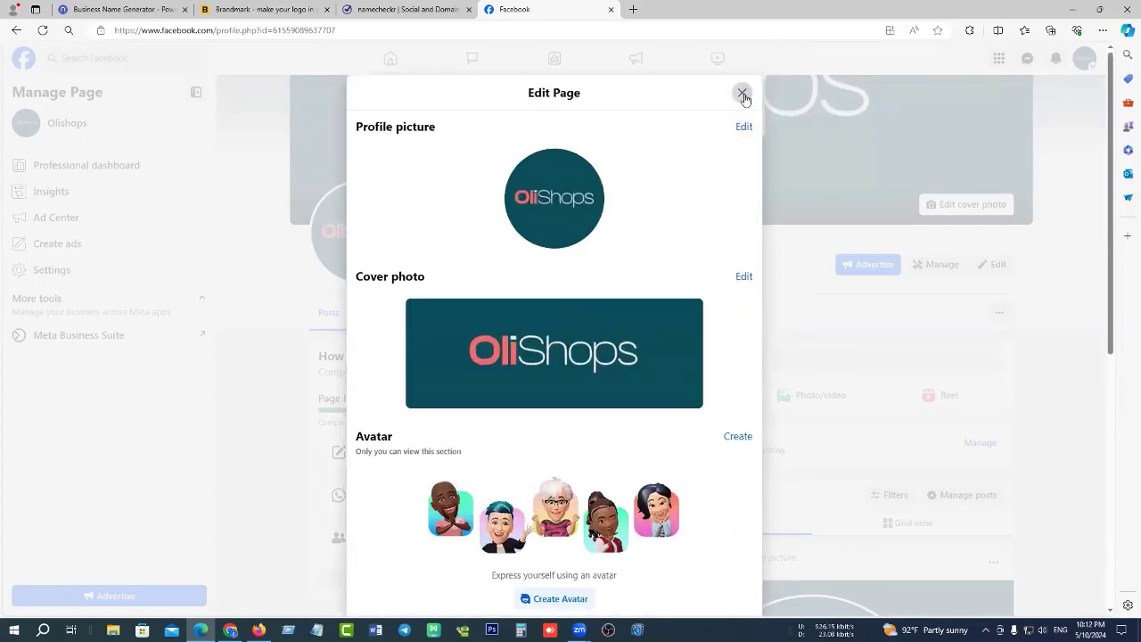
pyautogui.click(742, 92)
pyautogui.click(950, 265)
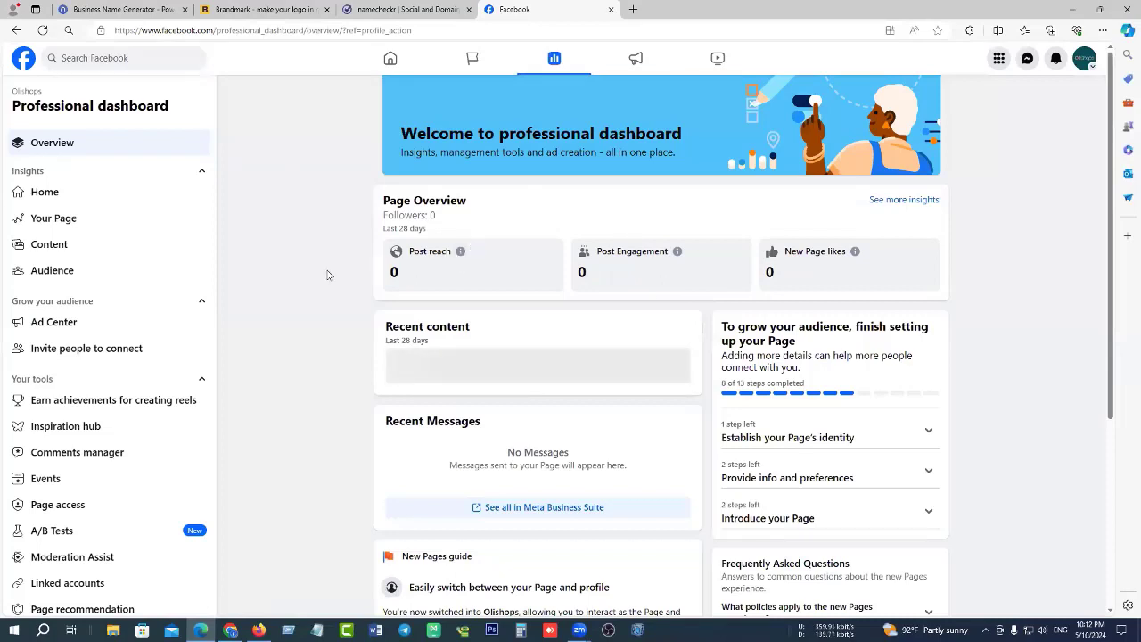
pyautogui.scroll(-1, 325, 267)
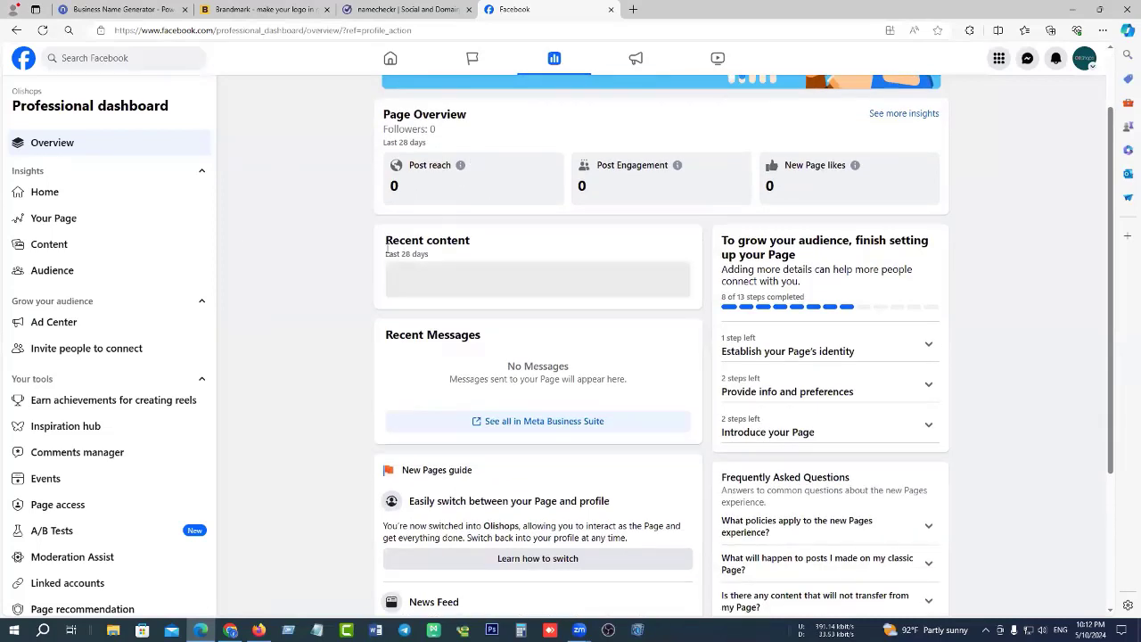
pyautogui.scroll(-3, 387, 258)
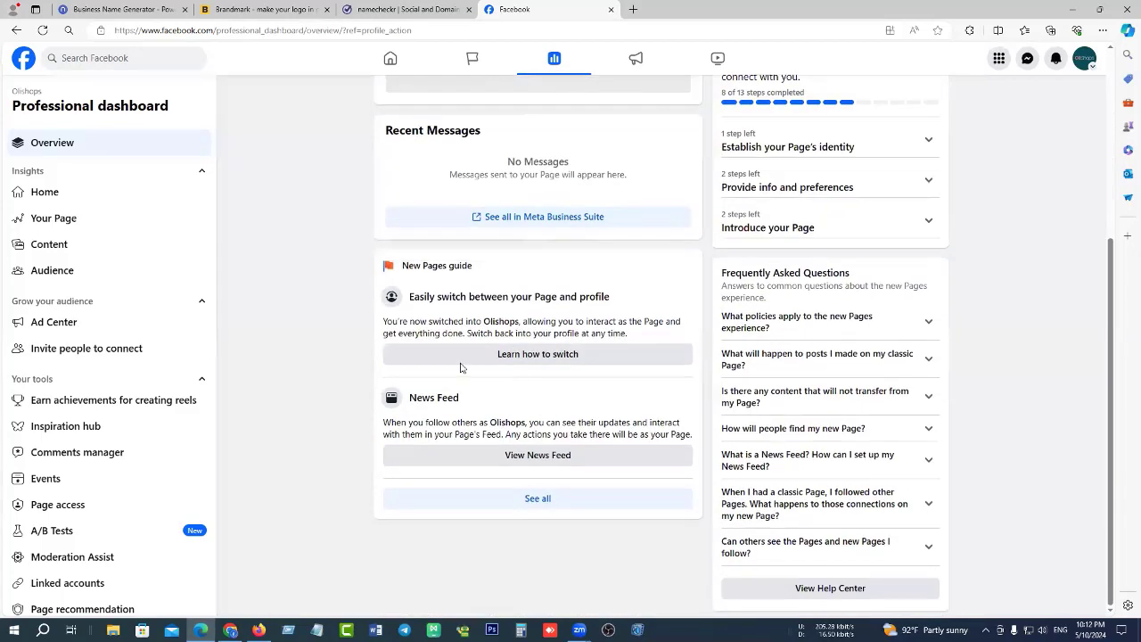
pyautogui.scroll(4, 379, 312)
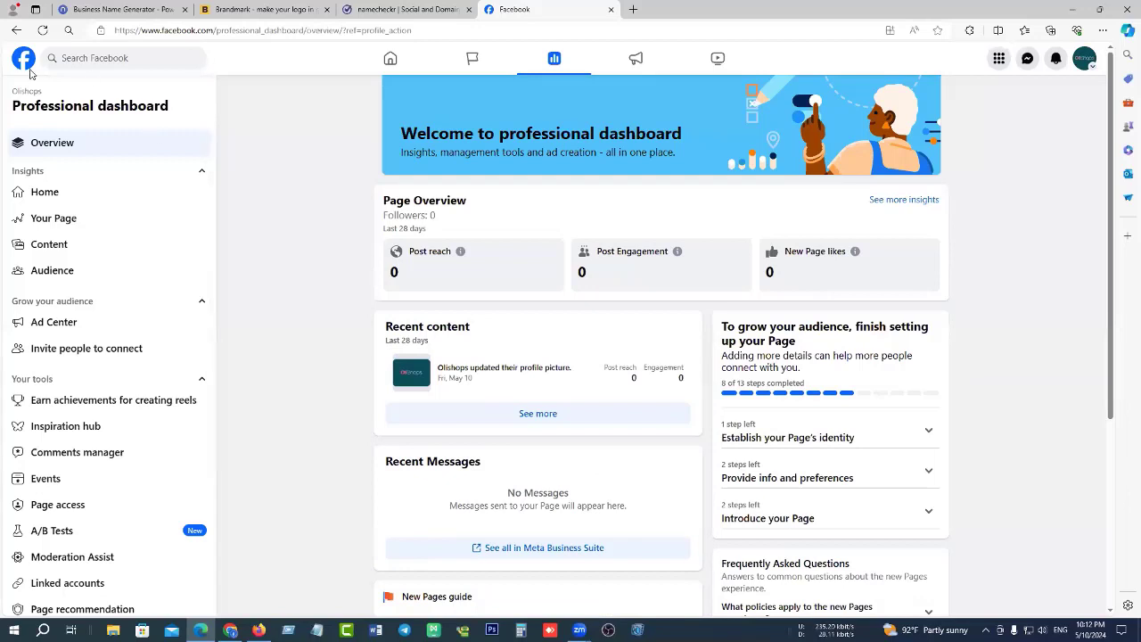
pyautogui.click(389, 58)
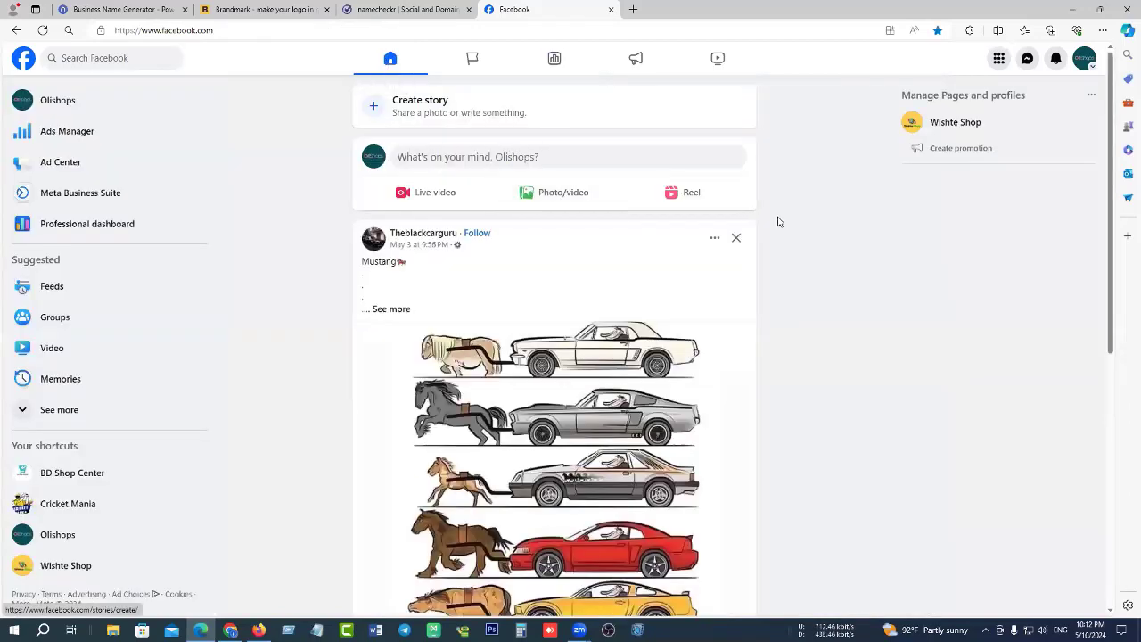
pyautogui.click(84, 100)
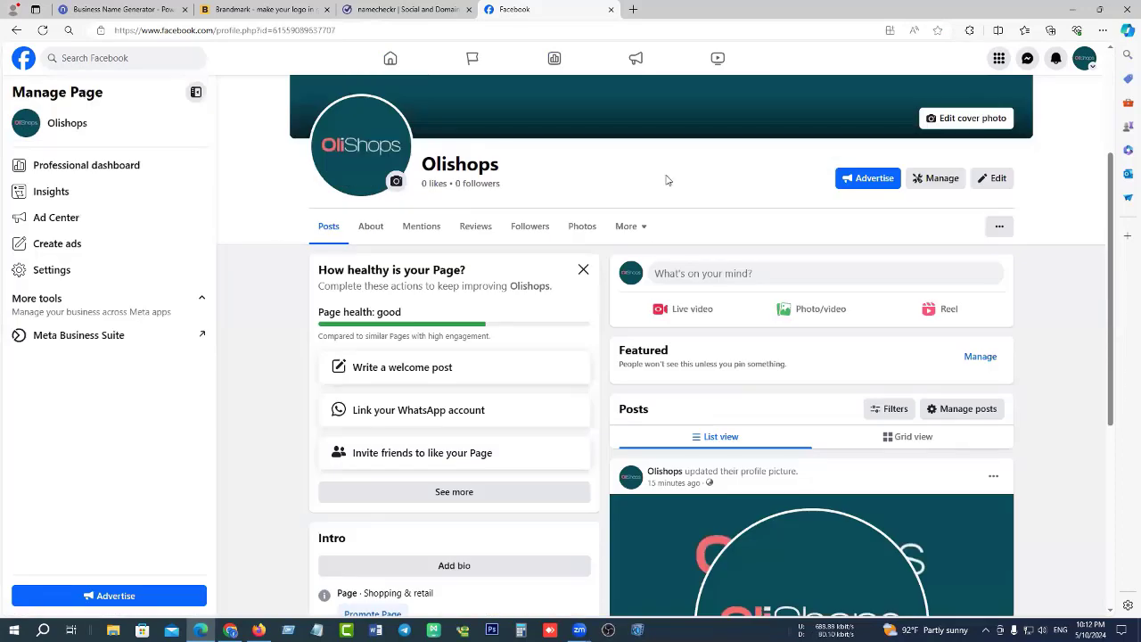
pyautogui.click(950, 182)
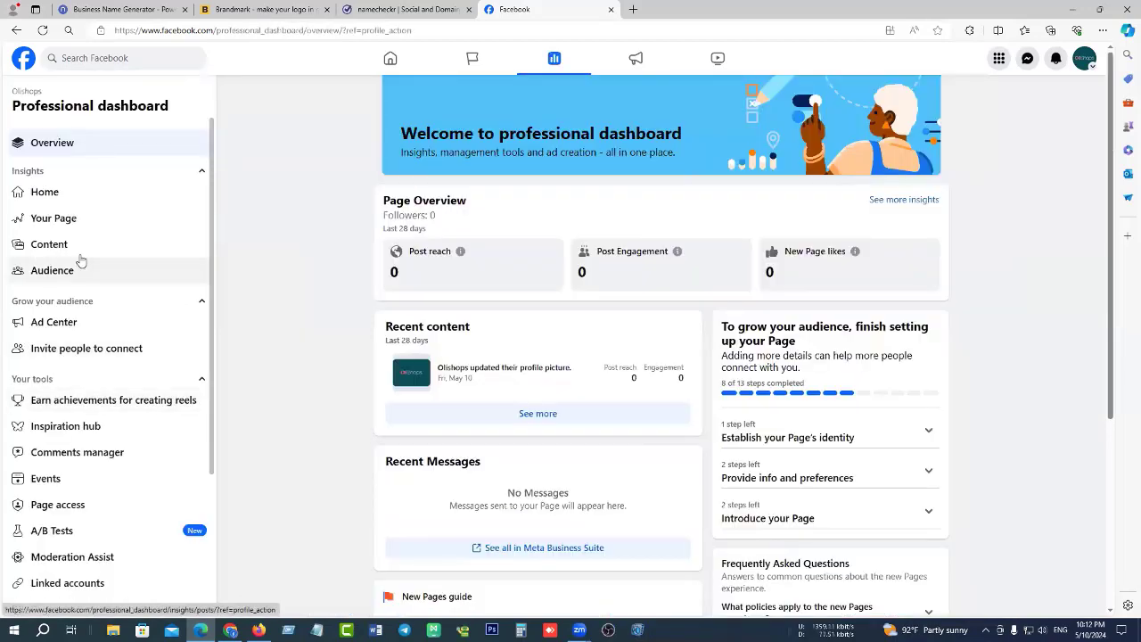
# Check the Page access settings, then go back to the Facebook home feed.
pyautogui.click(79, 507)
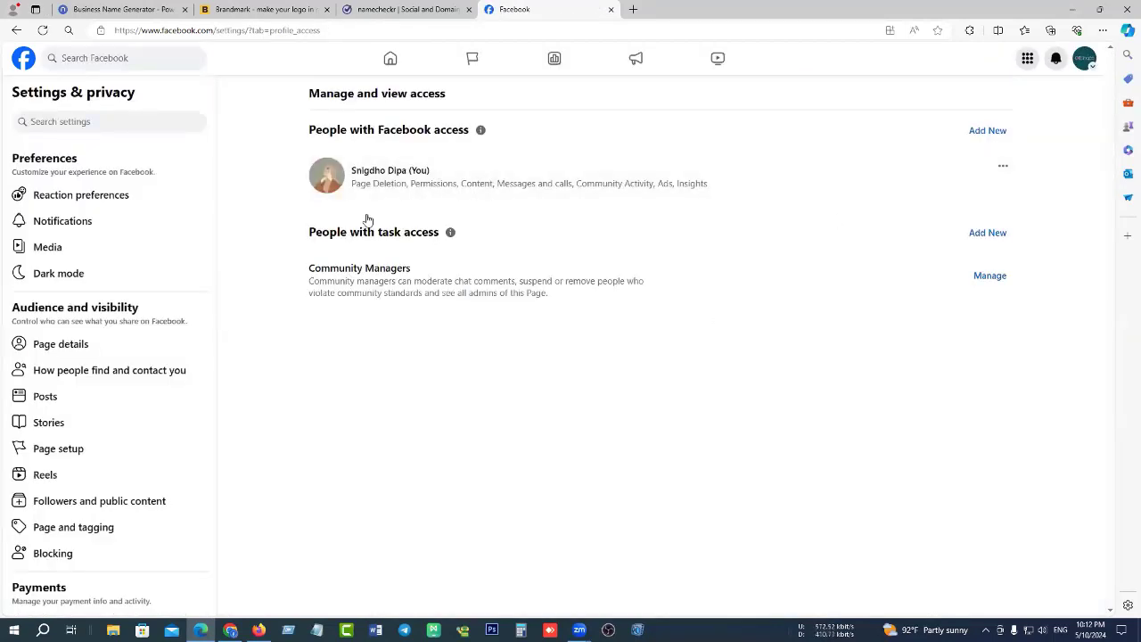
pyautogui.click(393, 65)
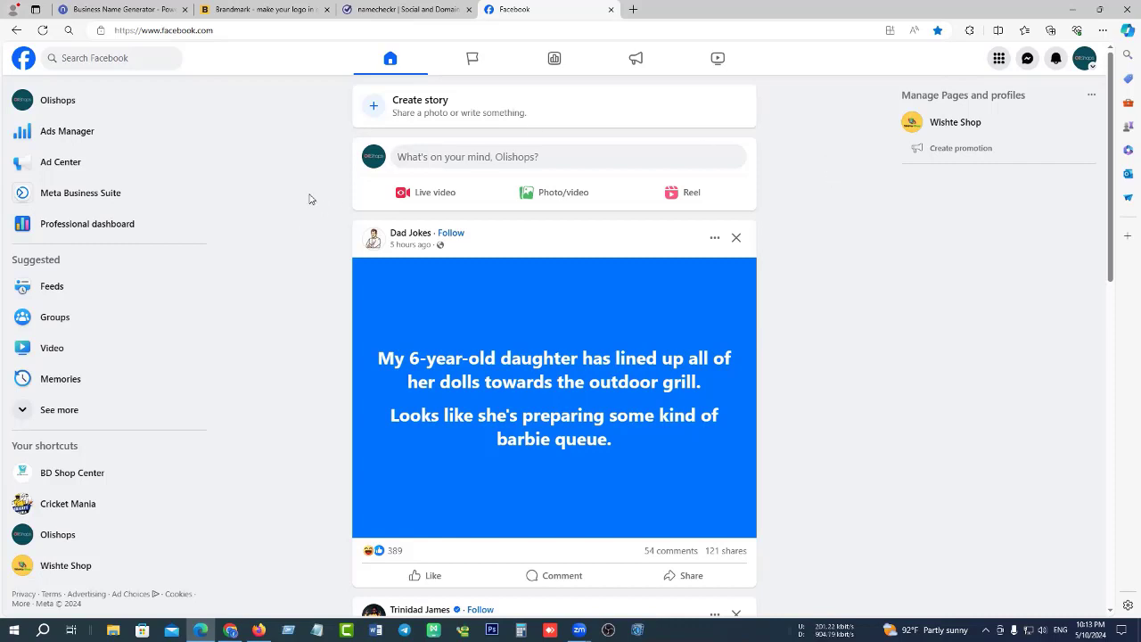
pyautogui.click(53, 101)
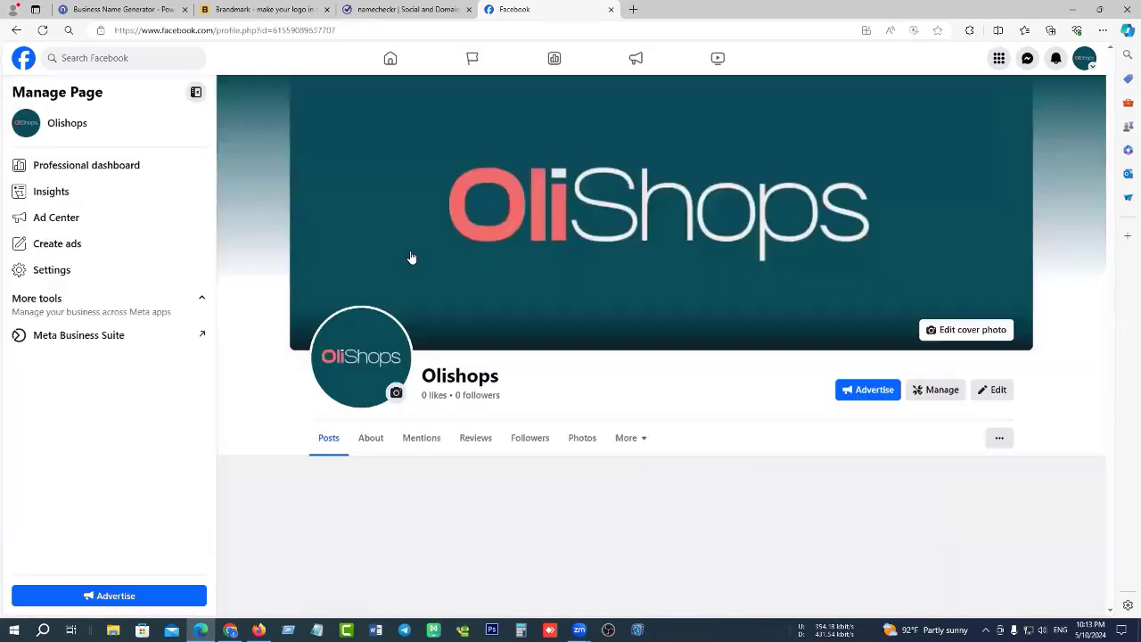
pyautogui.scroll(-5, 356, 267)
pyautogui.scroll(3, 338, 285)
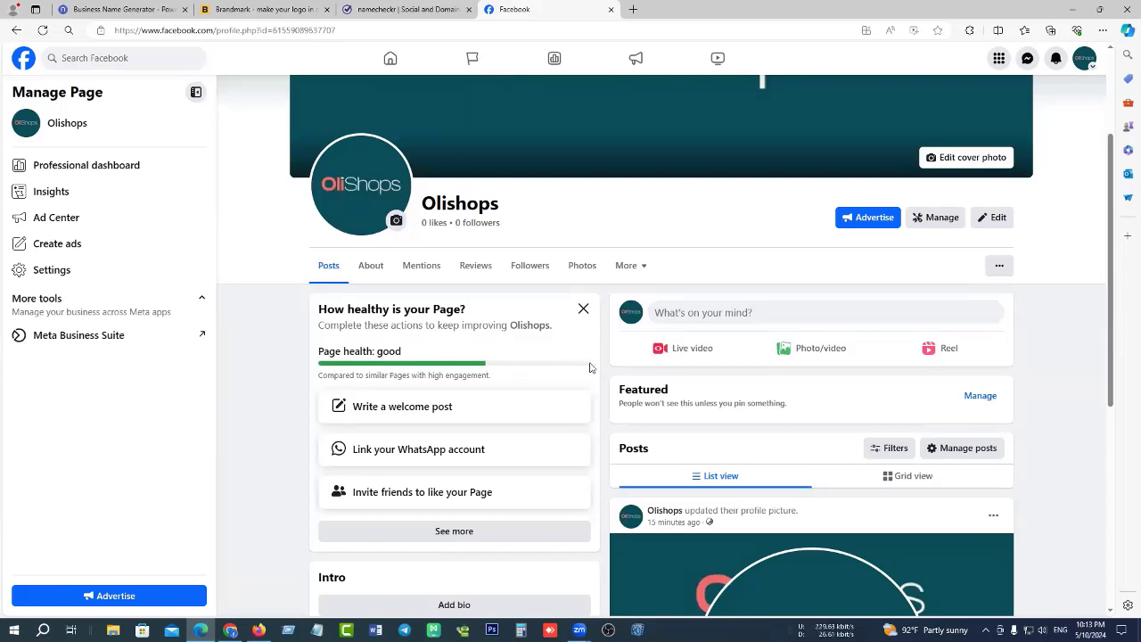
pyautogui.scroll(-2, 589, 366)
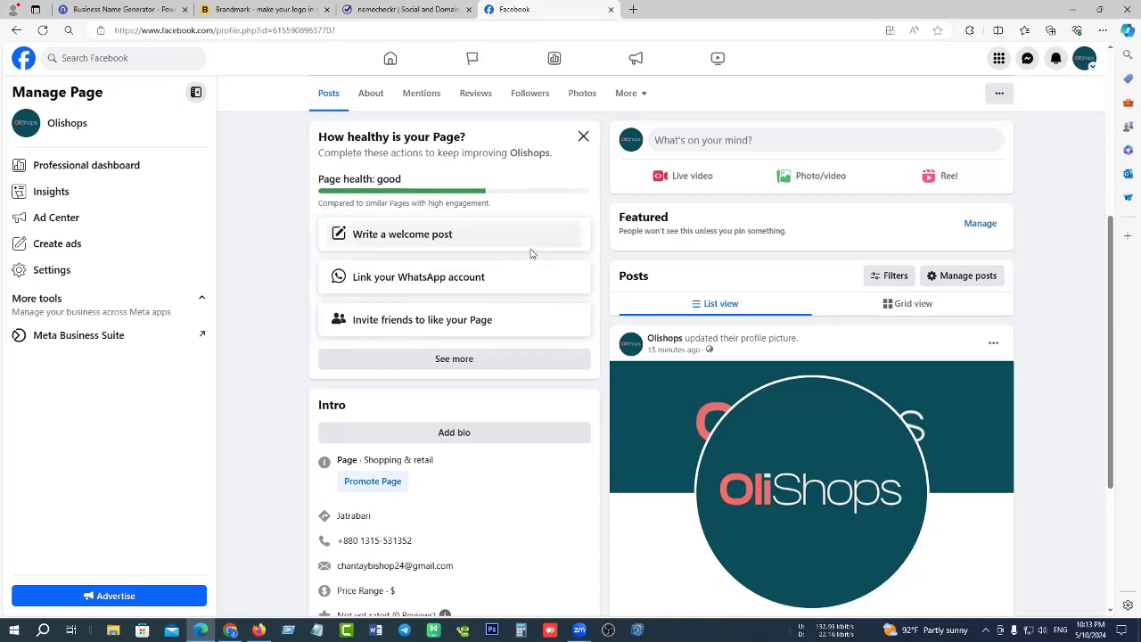
pyautogui.scroll(4, 471, 223)
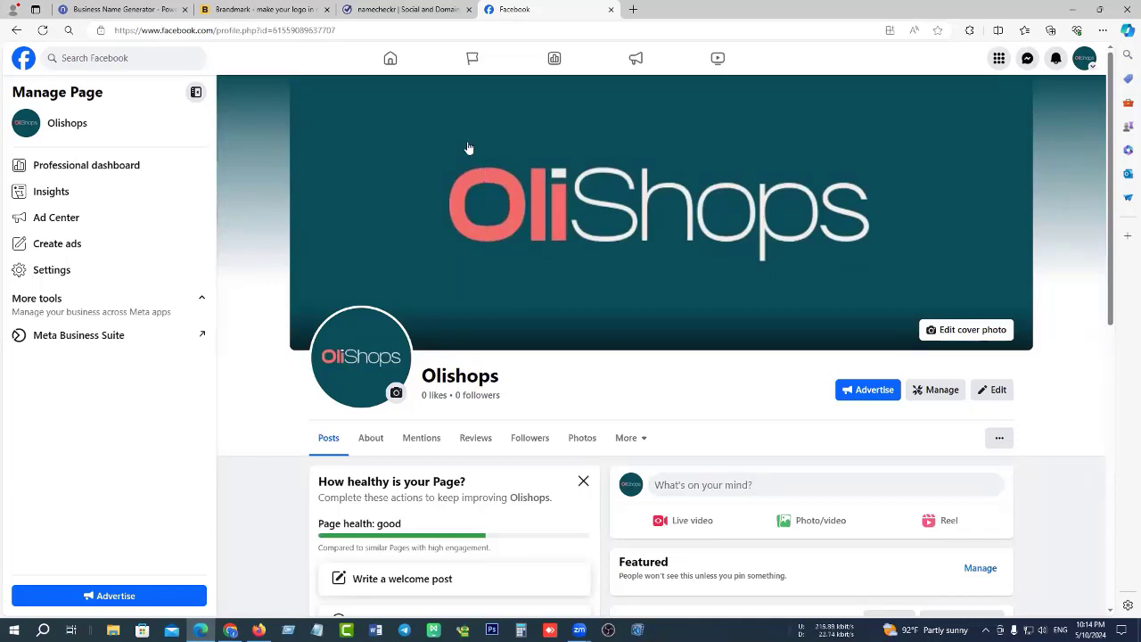
pyautogui.click(378, 61)
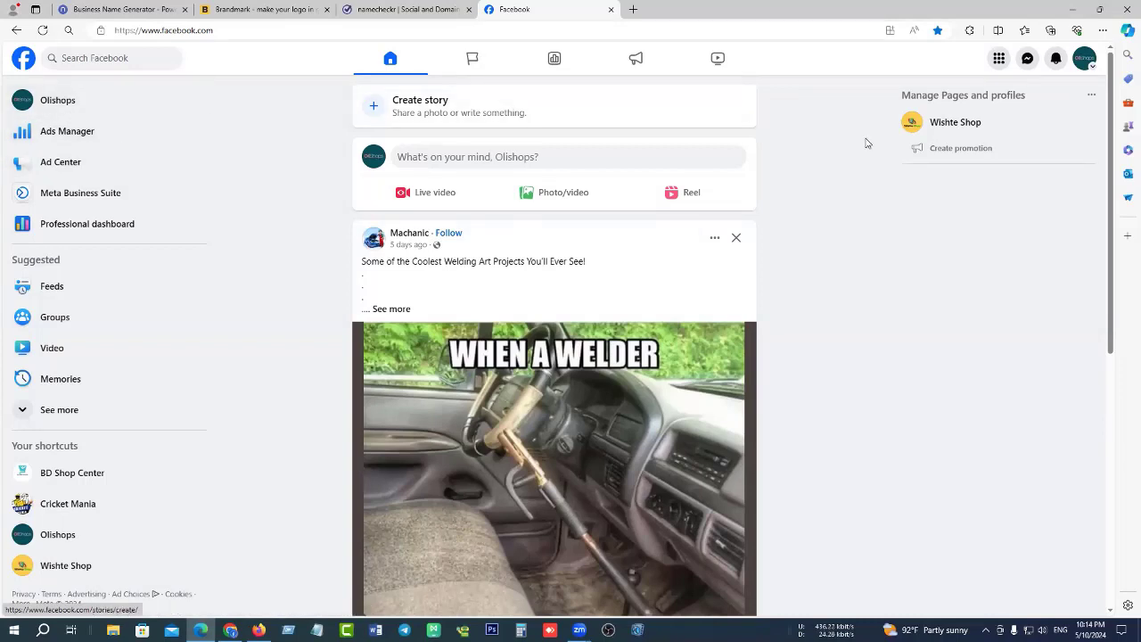
# Switch to the personal profile and open Ads Manager from the shortcuts in a new tab.
pyautogui.click(1085, 58)
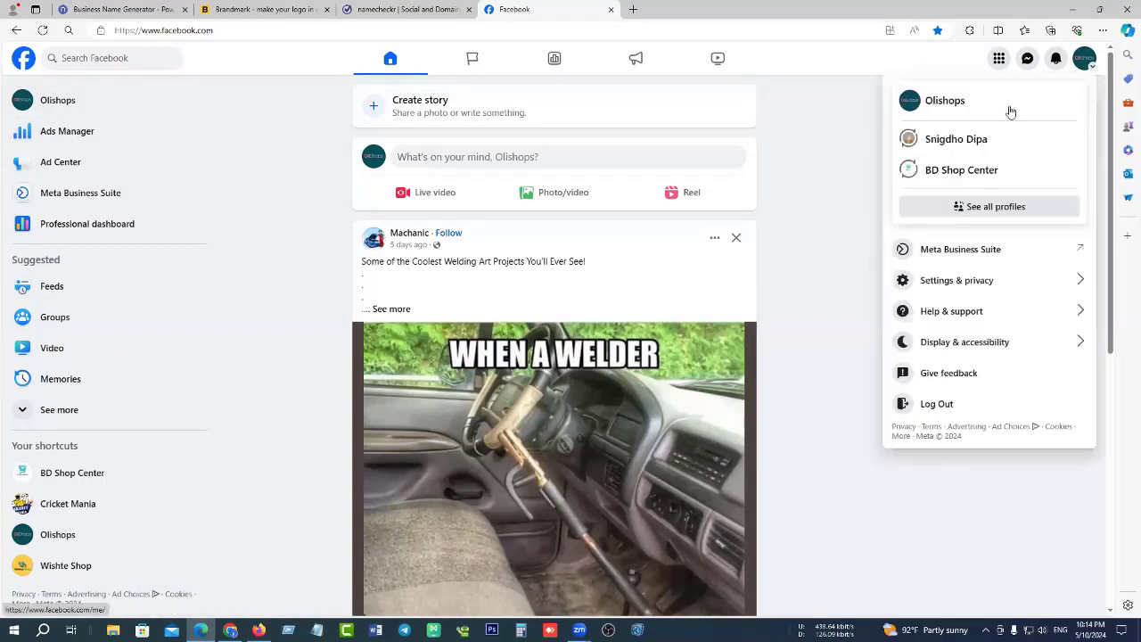
pyautogui.click(956, 140)
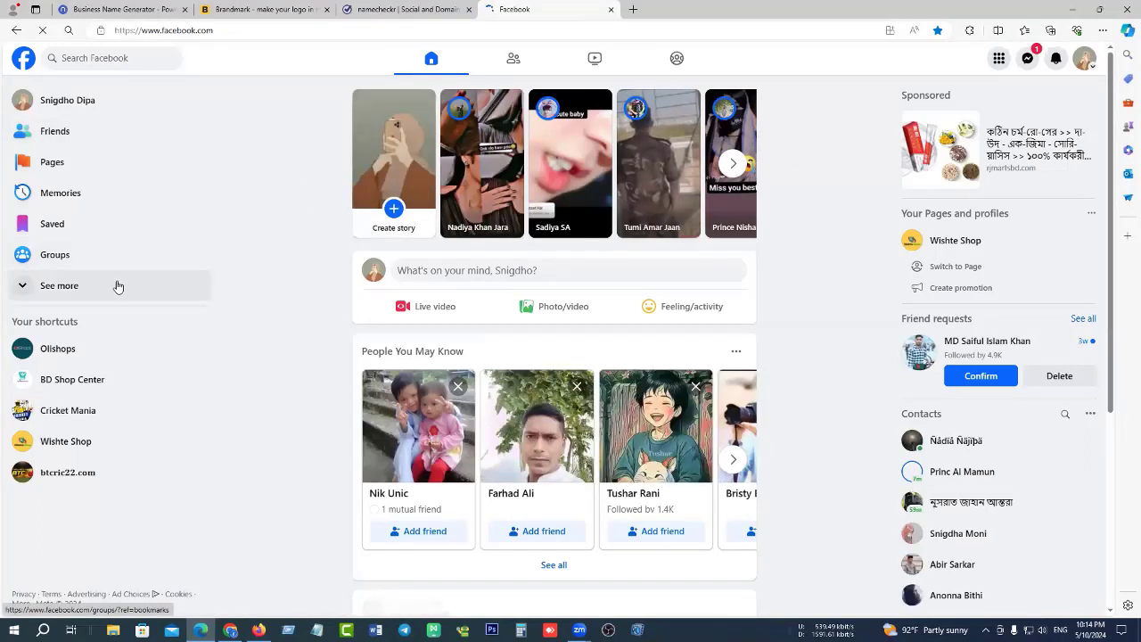
pyautogui.click(108, 286)
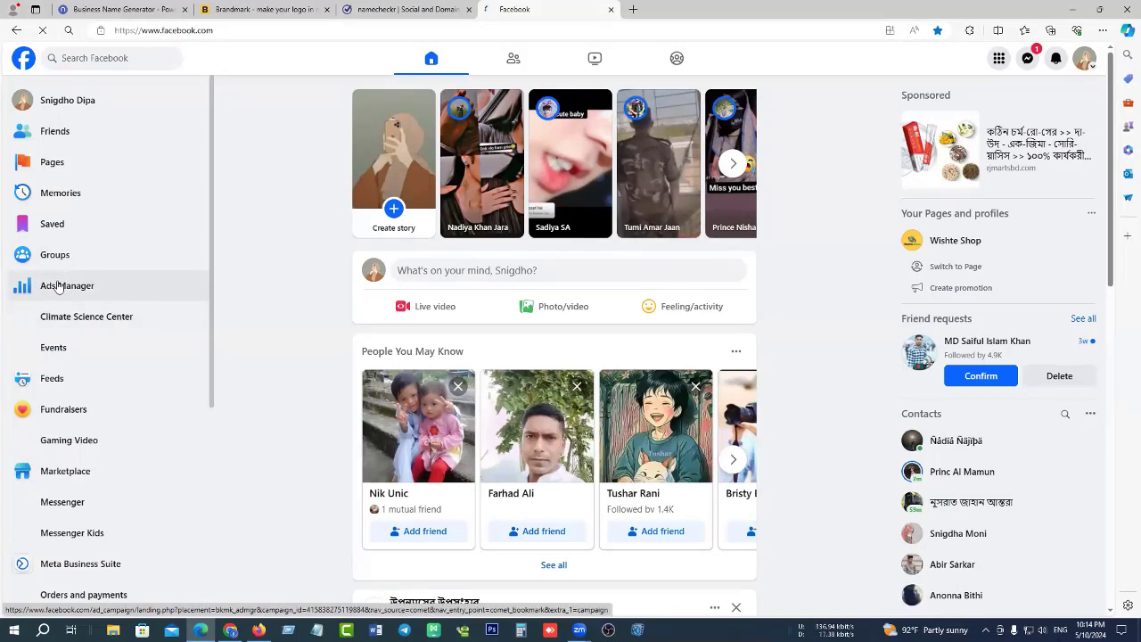
pyautogui.rightClick(57, 286)
pyautogui.click(107, 294)
# In the new Ads Manager tab, close the Add payment method notice and open the ad account selector.
pyautogui.click(682, 10)
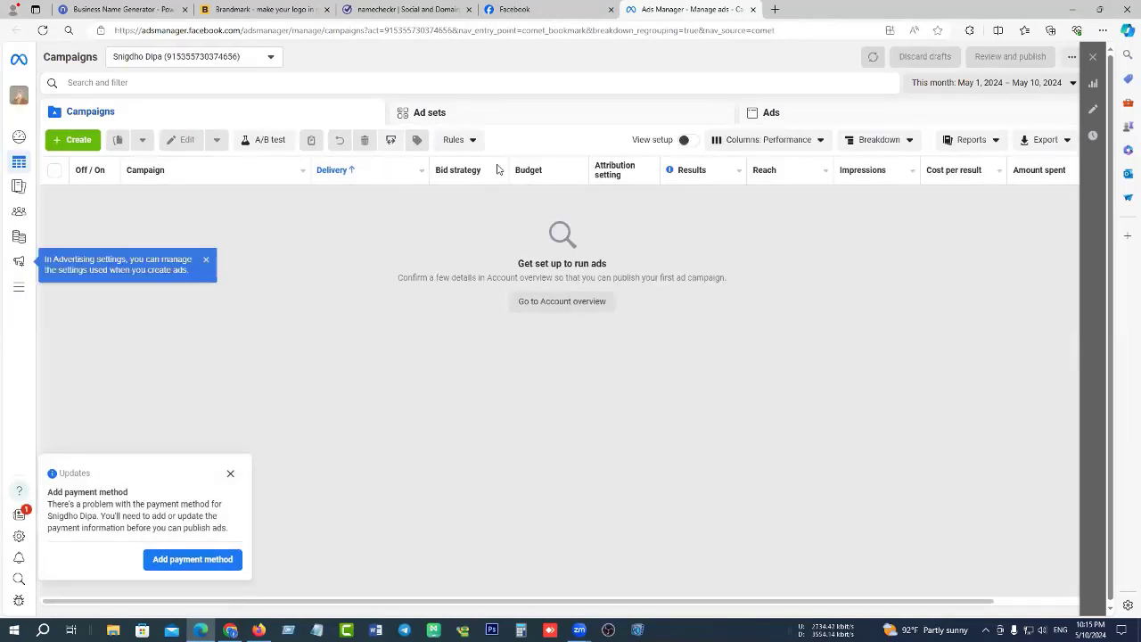
pyautogui.click(230, 474)
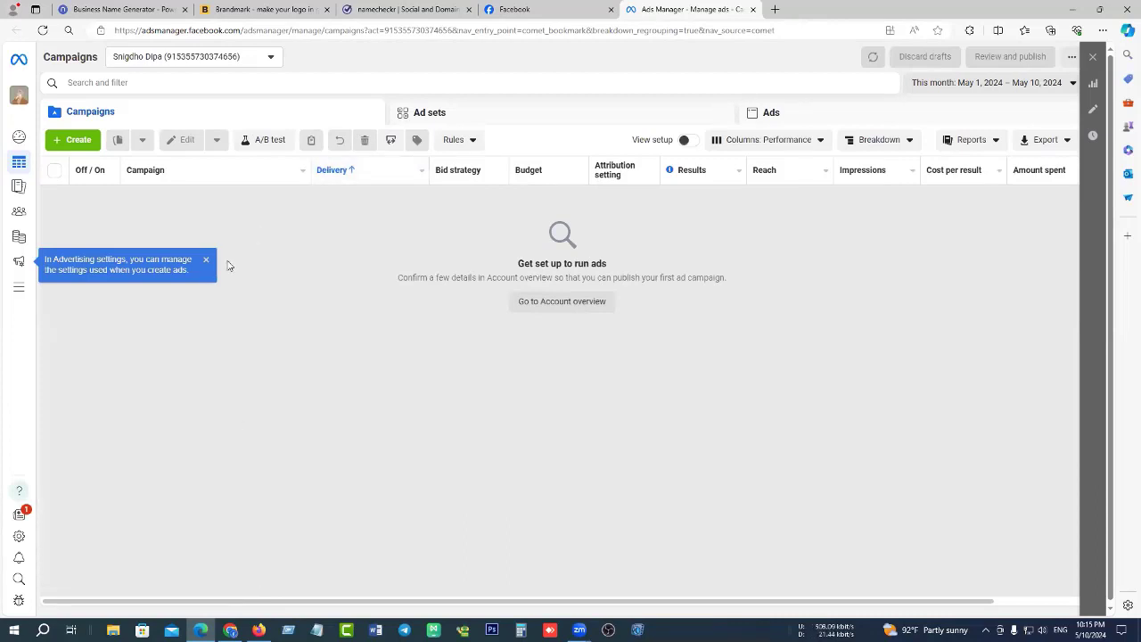
pyautogui.click(268, 56)
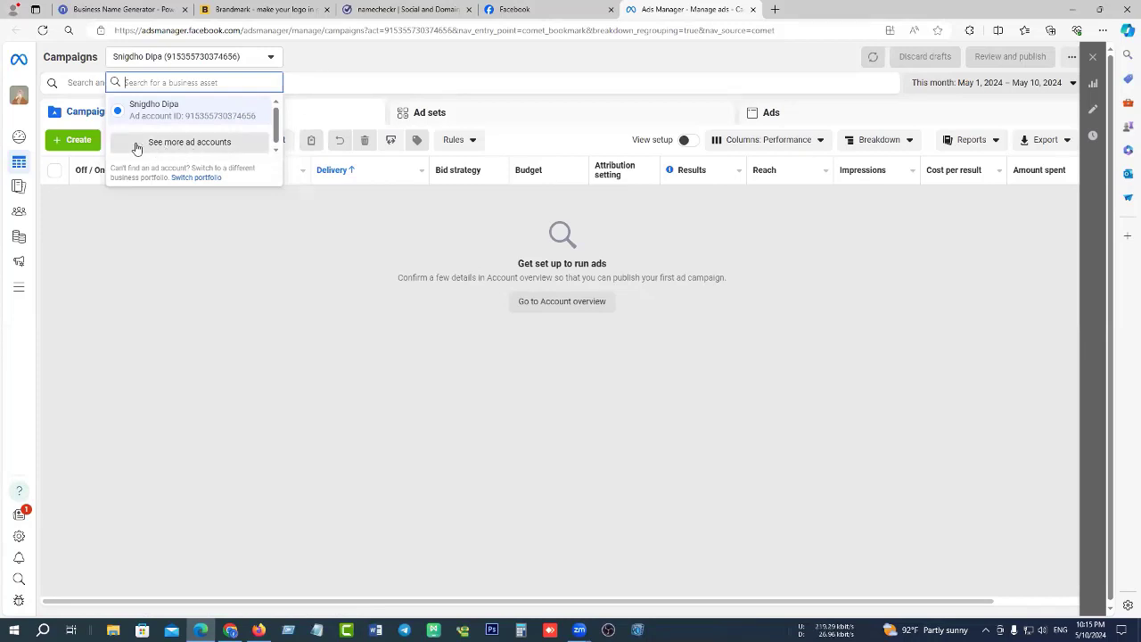
pyautogui.click(191, 145)
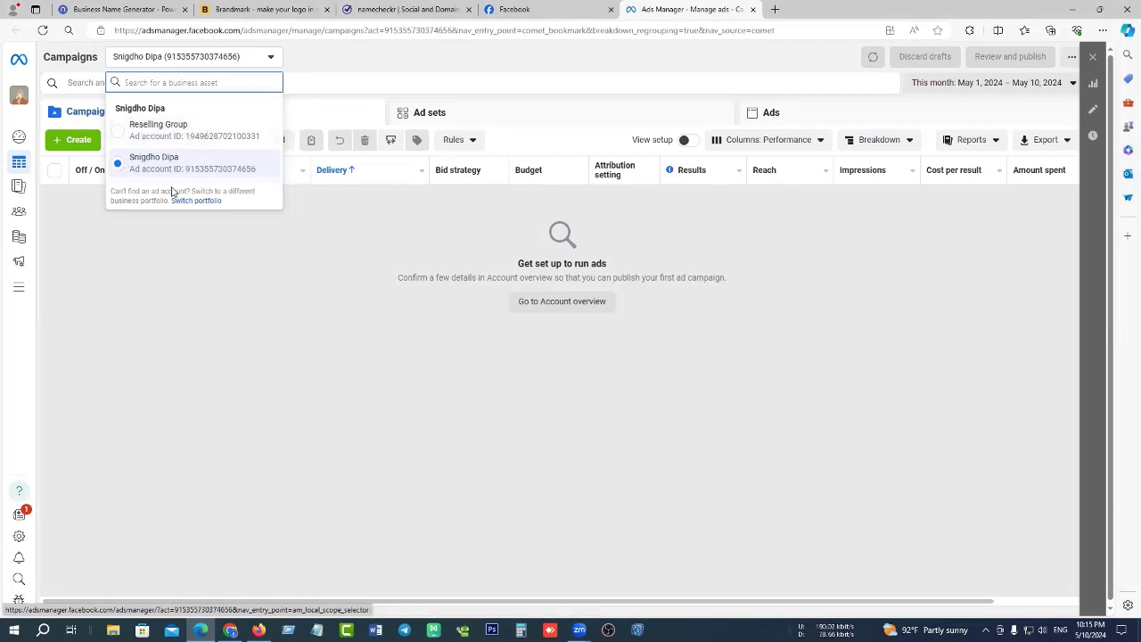
pyautogui.click(193, 245)
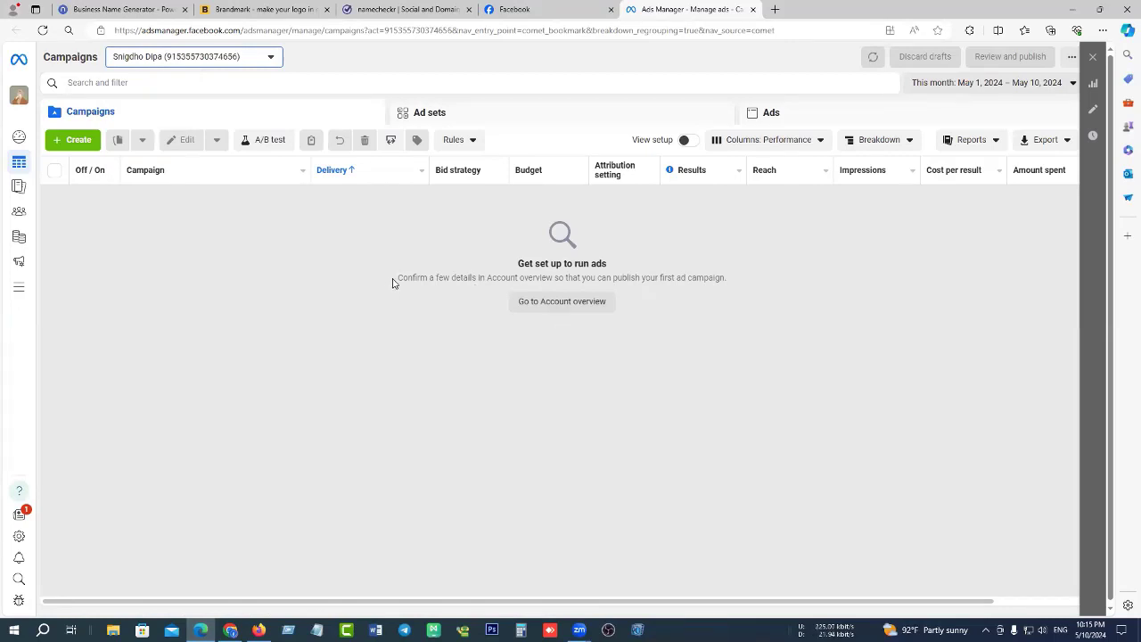
pyautogui.moveTo(398, 276); pyautogui.dragTo(727, 277)
pyautogui.click(724, 277)
pyautogui.moveTo(33, 290)
pyautogui.moveTo(18, 256)
pyautogui.click(21, 290)
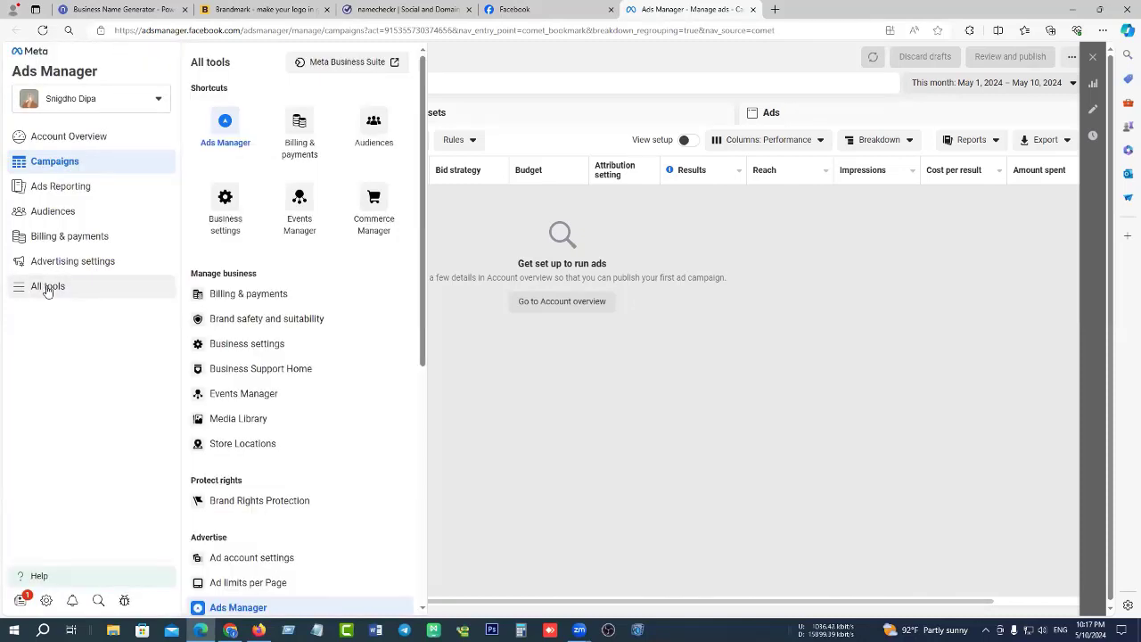
pyautogui.click(604, 304)
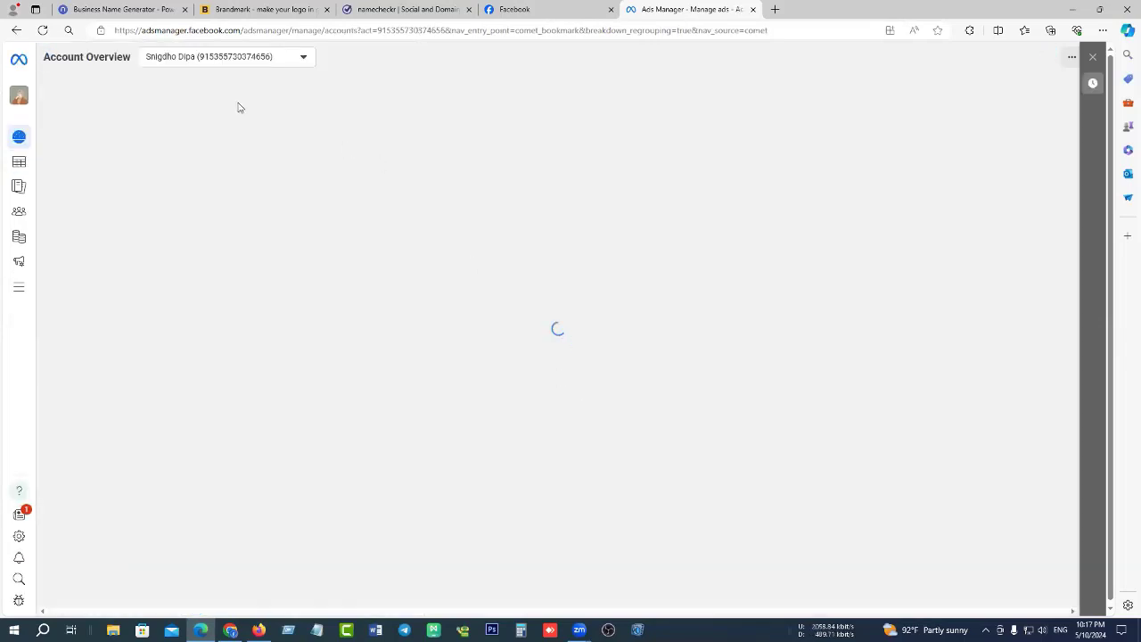
pyautogui.click(16, 31)
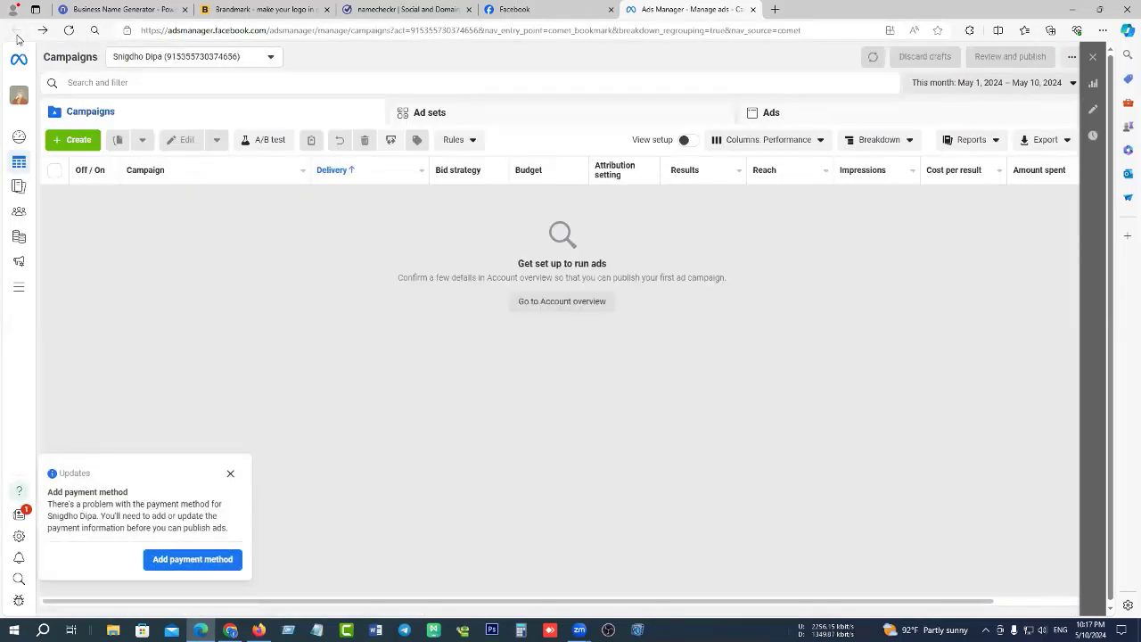
# Close the Updates – Add payment method popup on the Campaigns page.
pyautogui.click(230, 474)
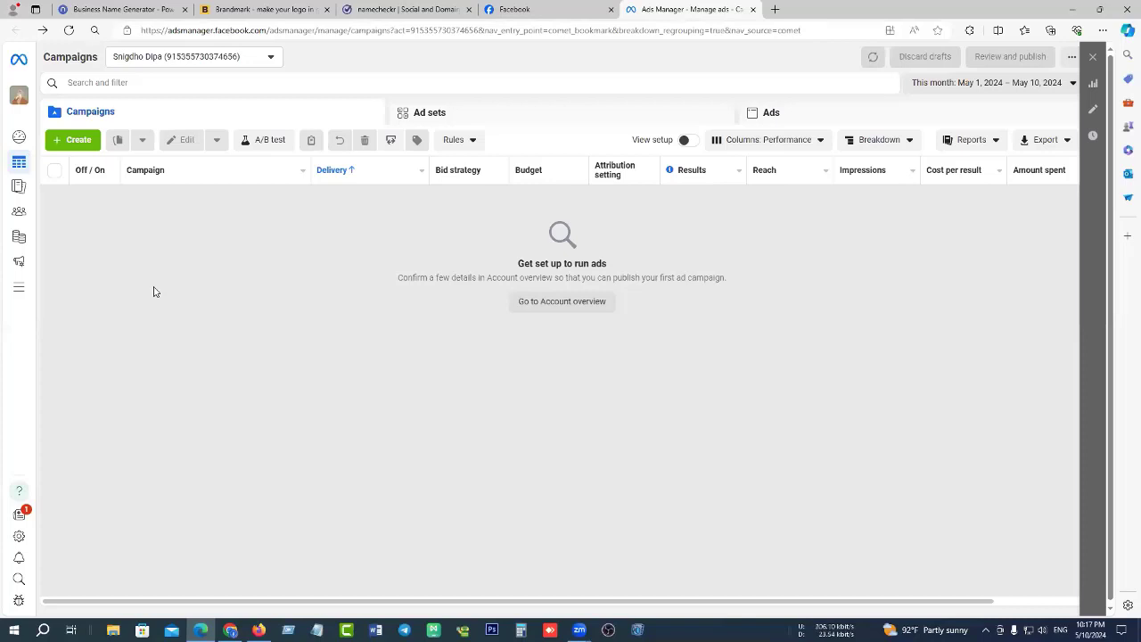
pyautogui.moveTo(21, 296)
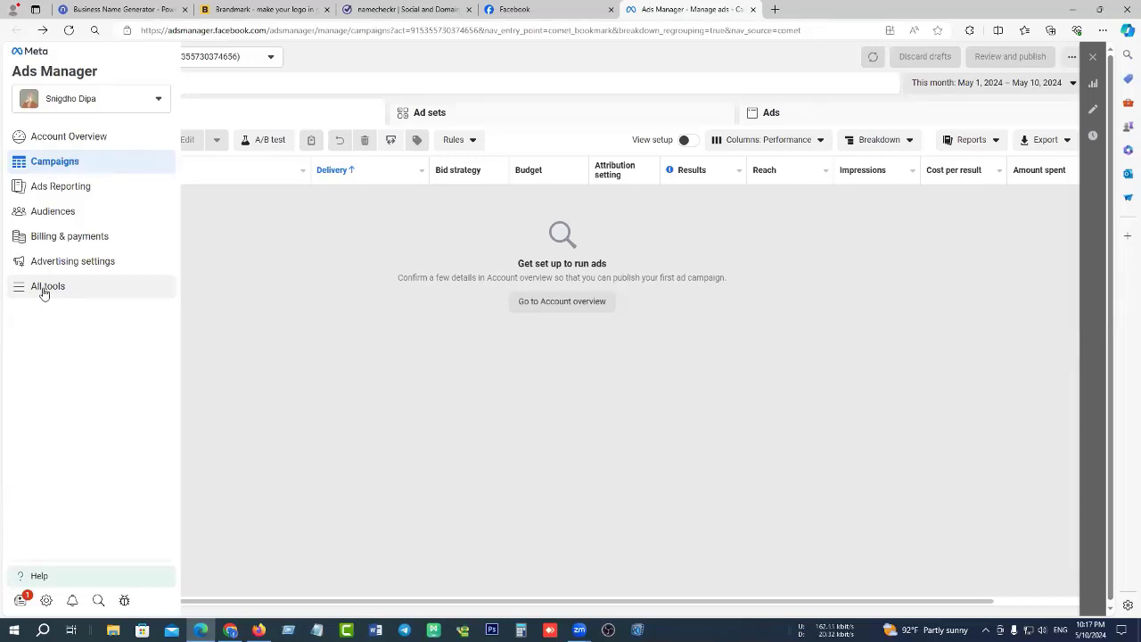
# Open Business settings through the All tools panel in the Ads Manager sidebar.
pyautogui.click(43, 291)
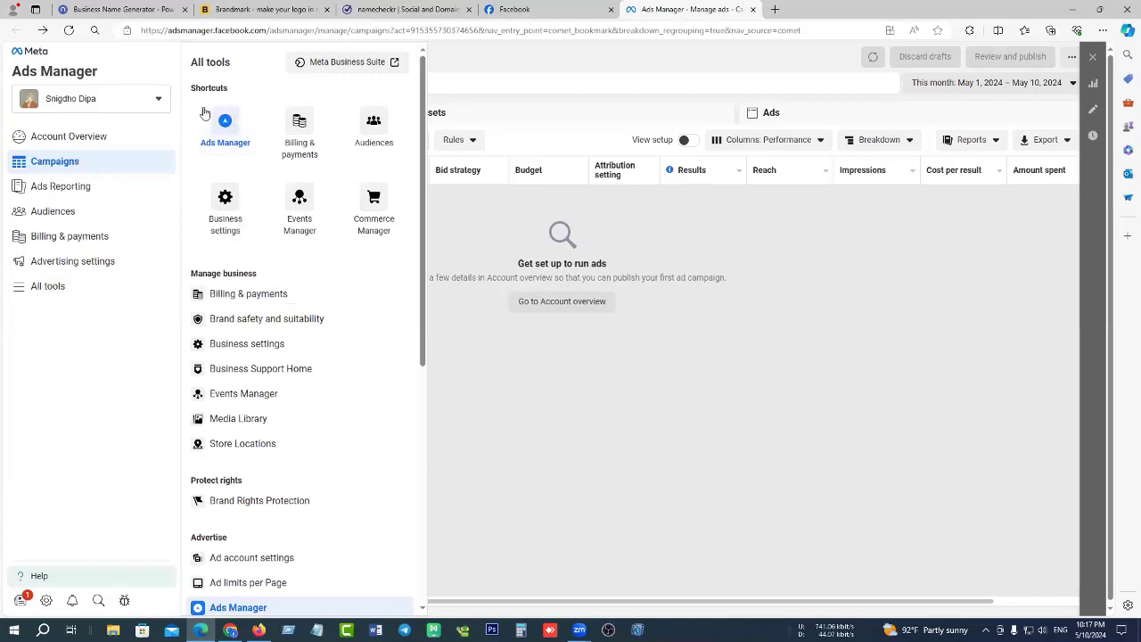
pyautogui.scroll(-5, 306, 375)
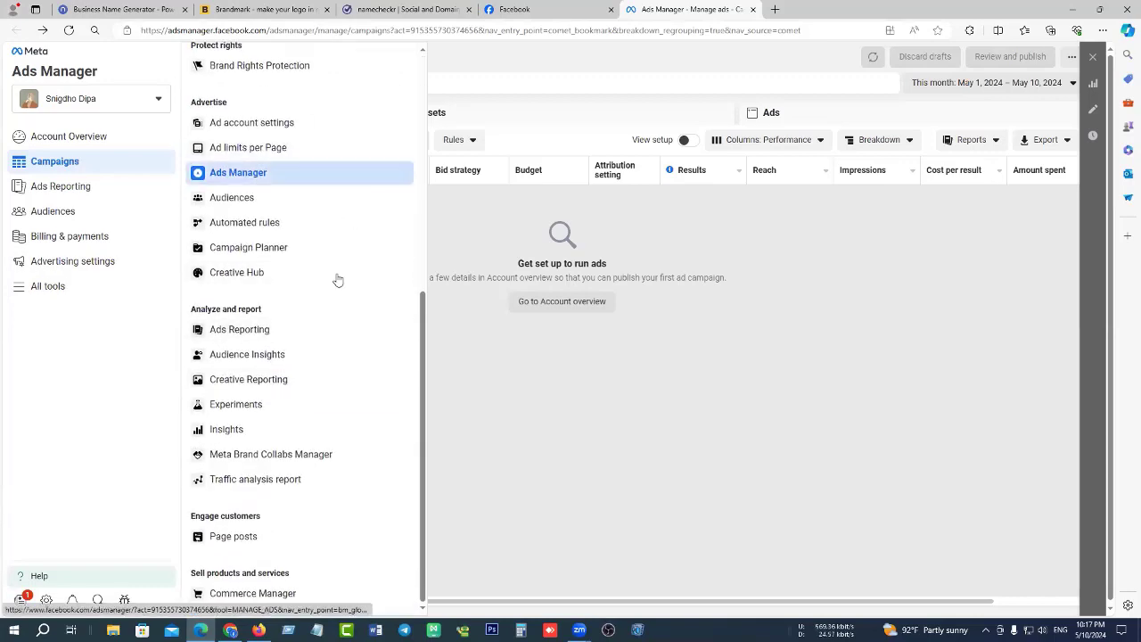
pyautogui.scroll(2, 336, 320)
pyautogui.scroll(3, 336, 319)
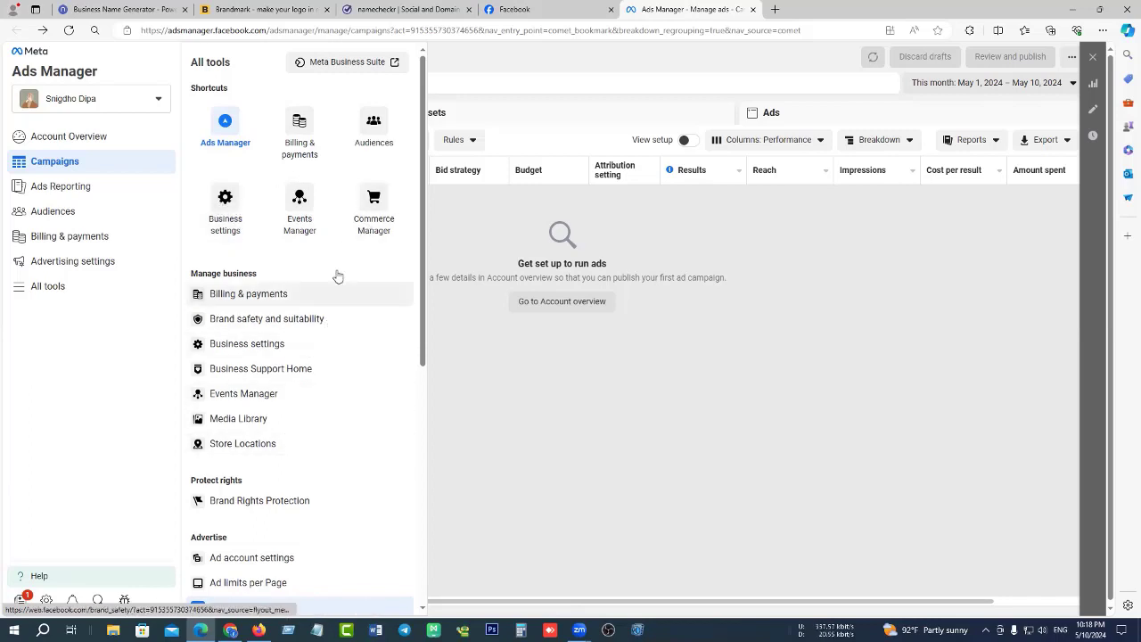
pyautogui.scroll(-1, 336, 243)
pyautogui.scroll(-4, 336, 244)
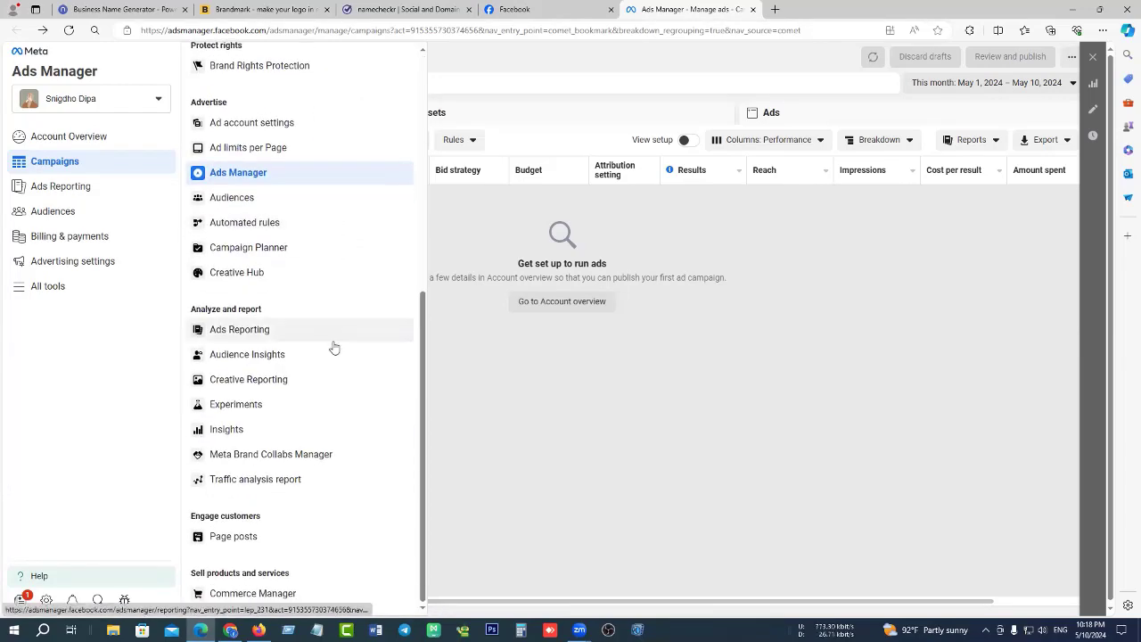
pyautogui.scroll(5, 329, 220)
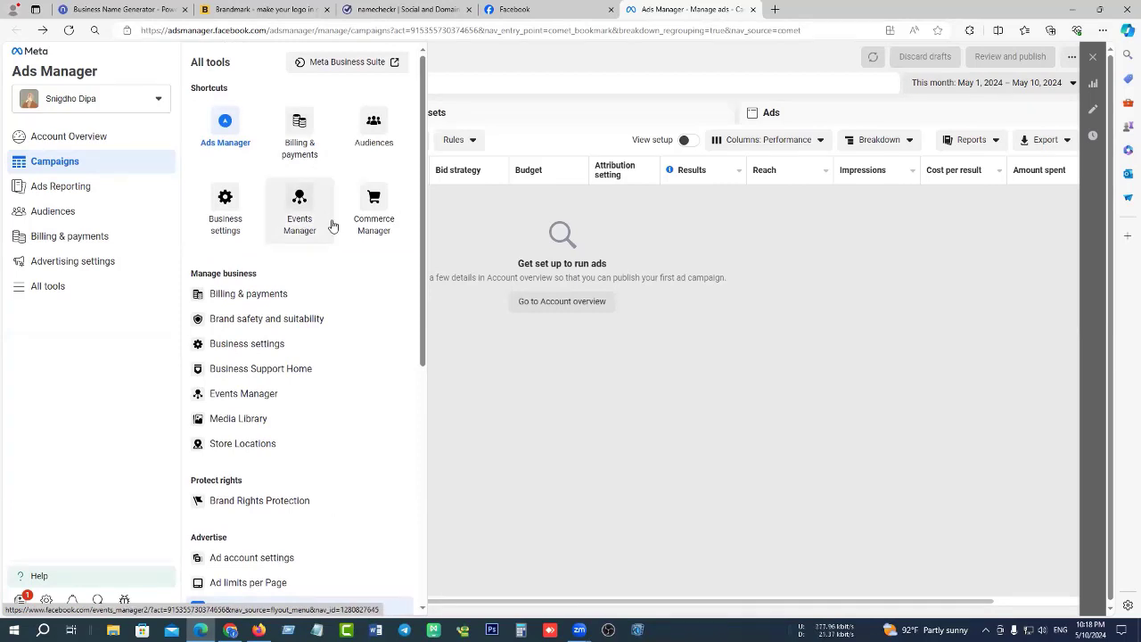
pyautogui.click(228, 208)
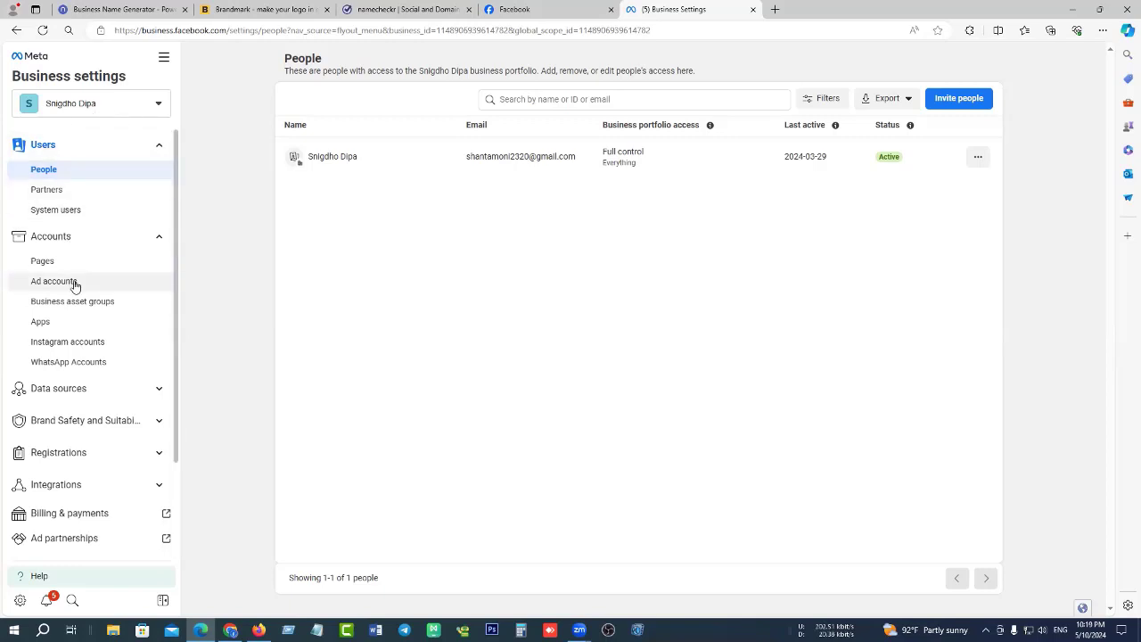
# Expand Accounts in the Business settings sidebar and open the Ad accounts page.
pyautogui.scroll(-2, 74, 285)
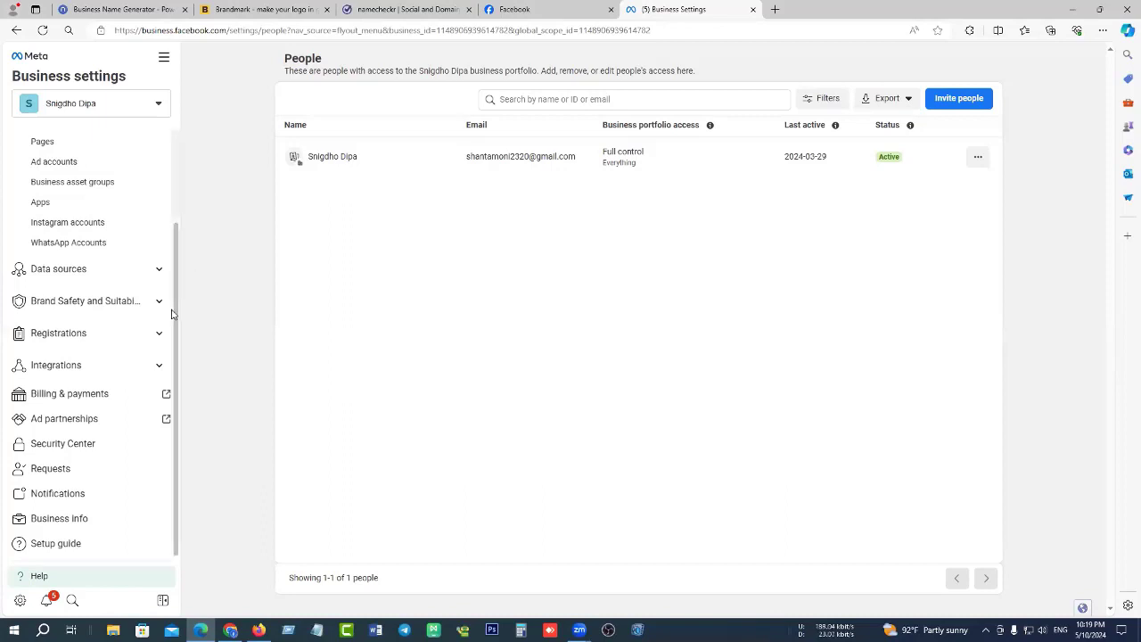
pyautogui.scroll(2, 140, 288)
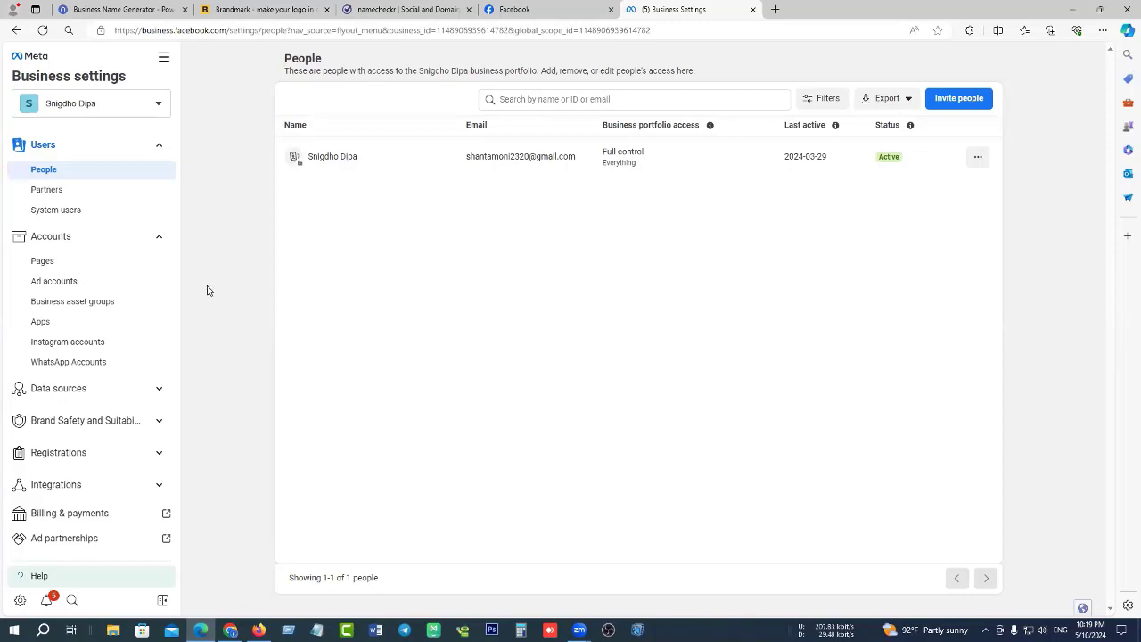
pyautogui.click(158, 236)
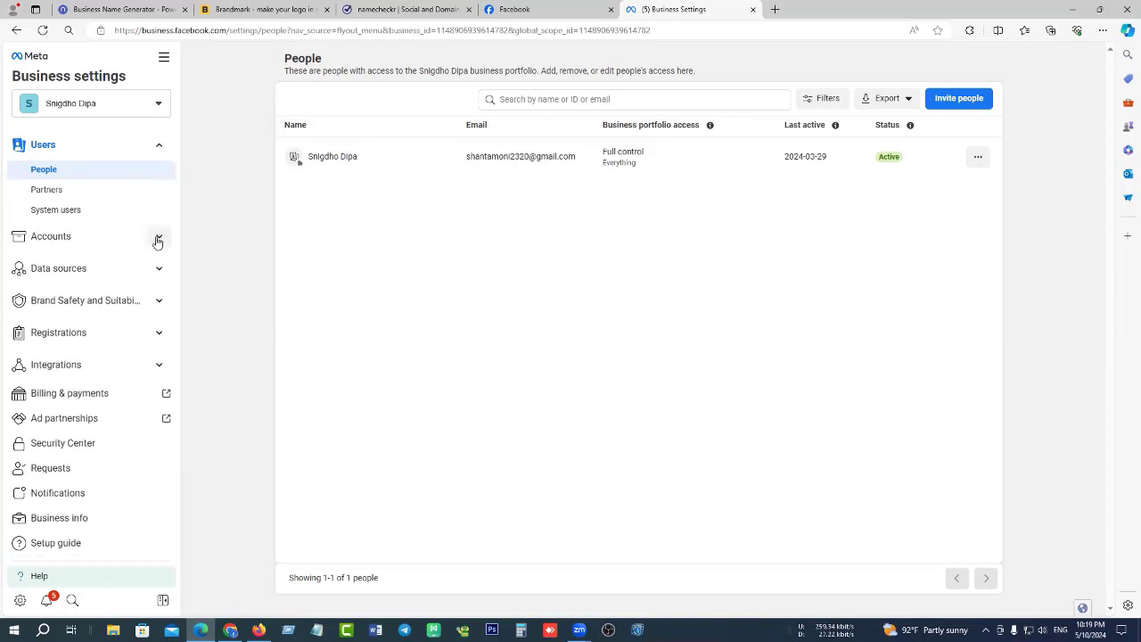
pyautogui.click(158, 238)
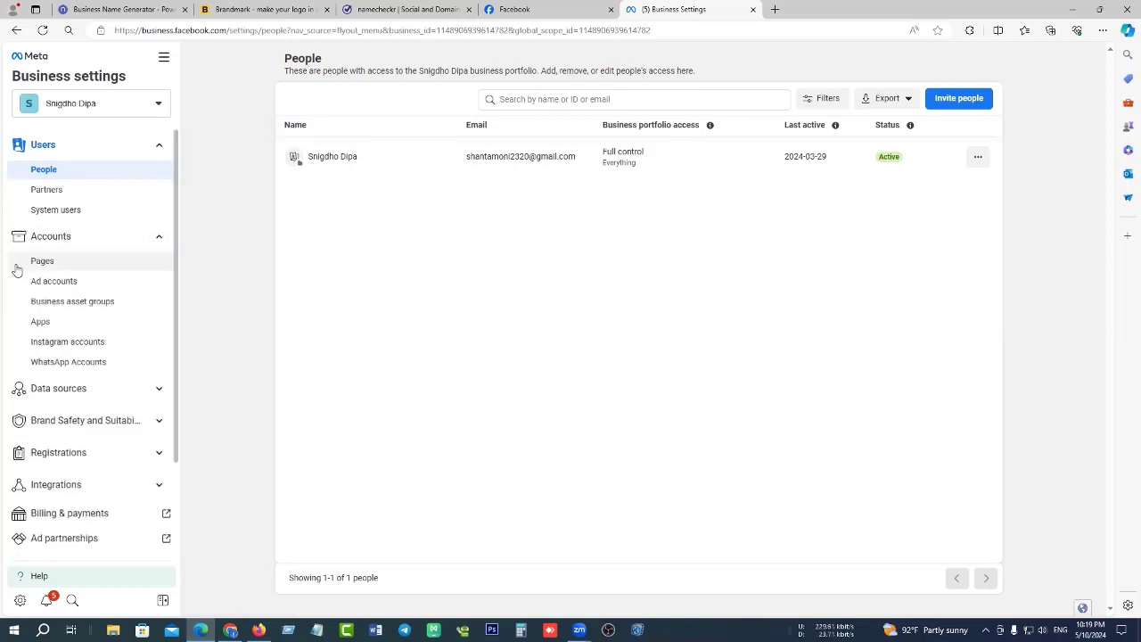
pyautogui.click(60, 282)
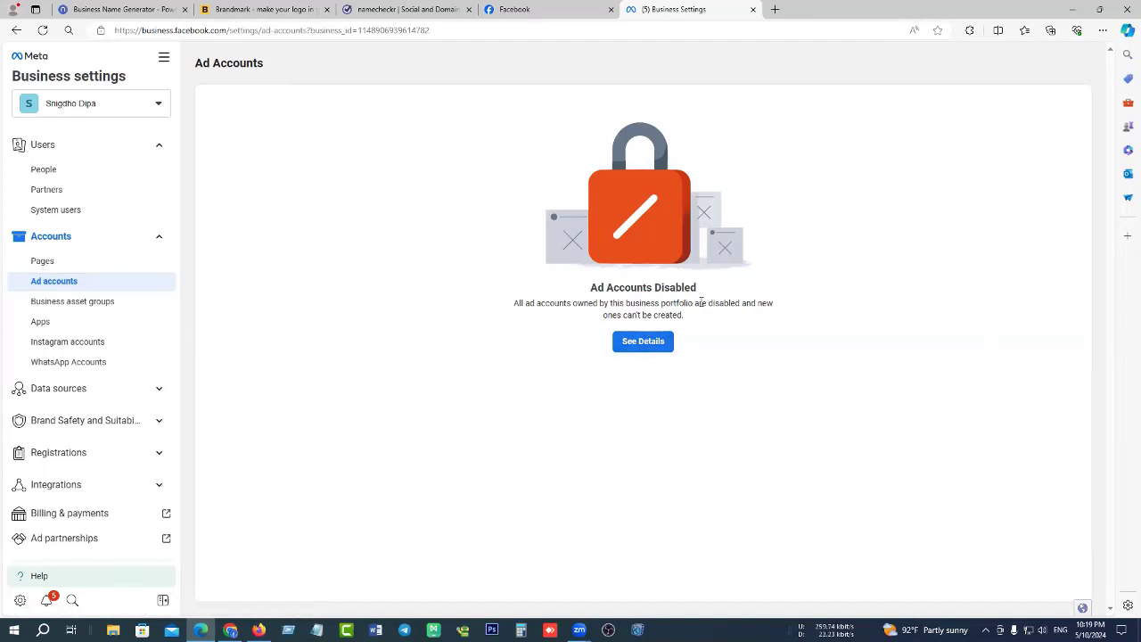
# Open See Details under 'Ad Accounts Disabled' to view the portfolio's restrictions.
pyautogui.click(620, 344)
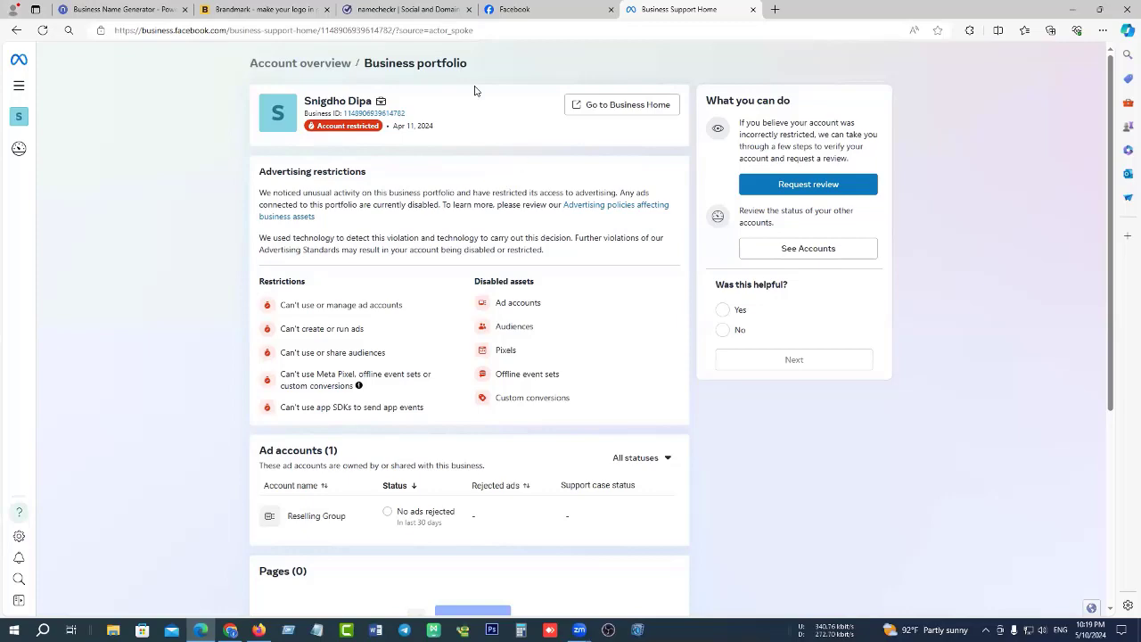
# After checking the Facebook tab, choose Request review on the restricted portfolio page.
pyautogui.click(546, 11)
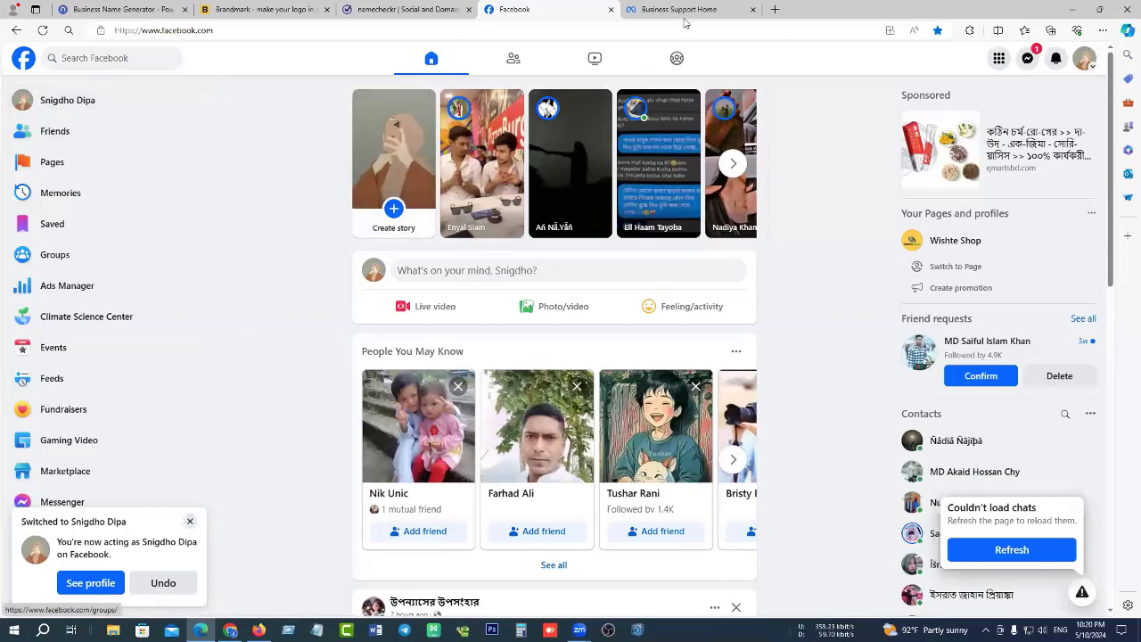
pyautogui.click(688, 12)
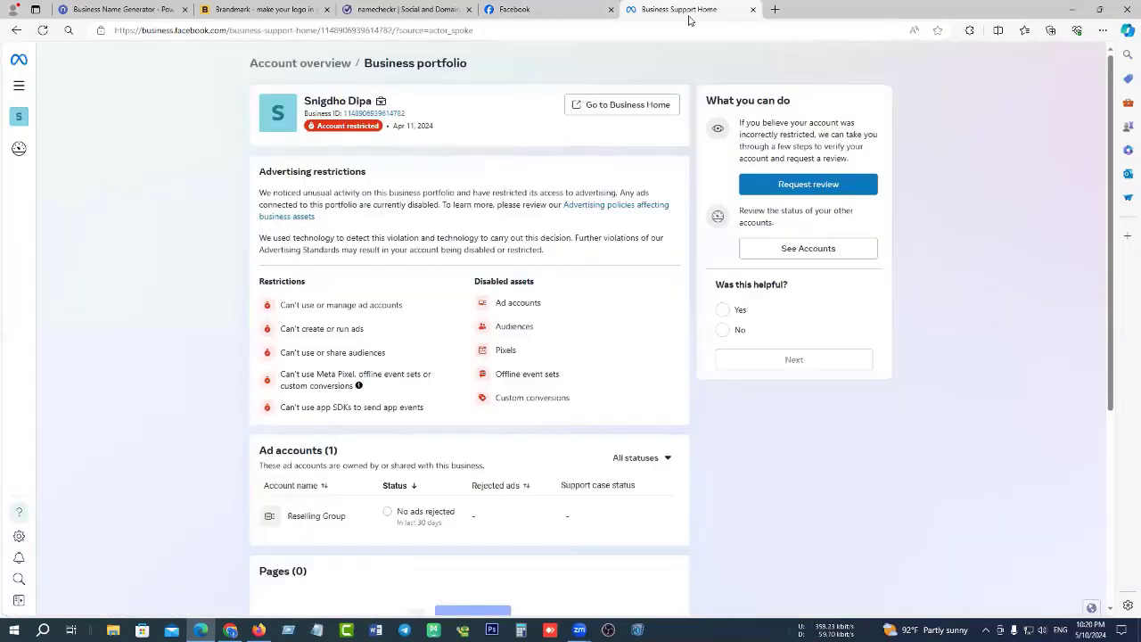
pyautogui.click(821, 184)
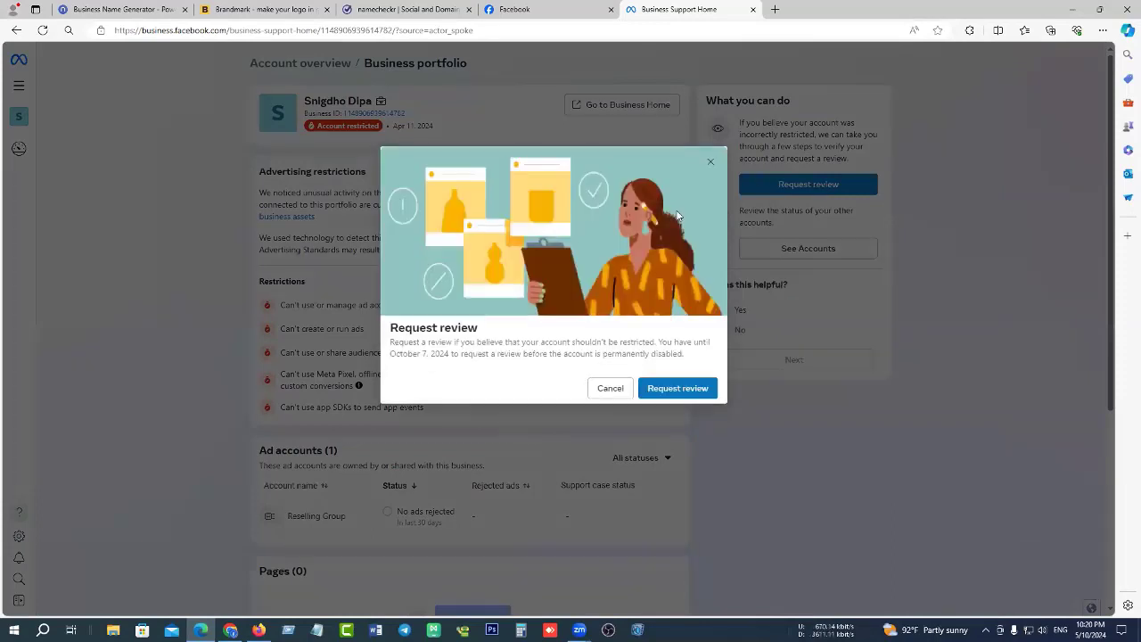
# Confirm the review request and pick the three bicycle squares in the reCAPTCHA.
pyautogui.click(661, 392)
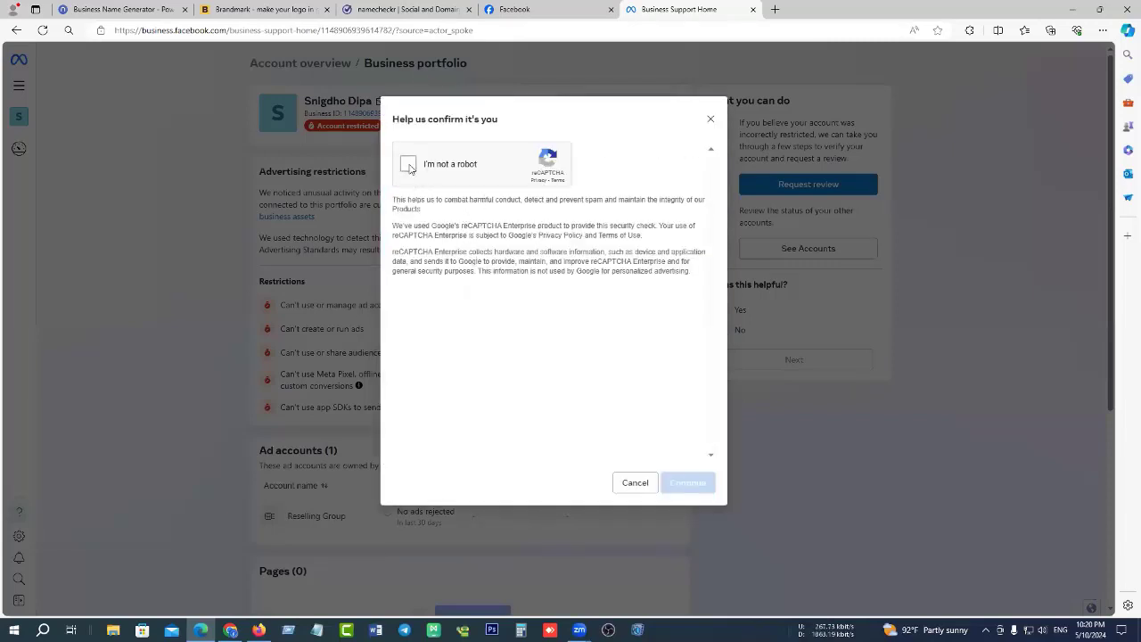
pyautogui.click(410, 169)
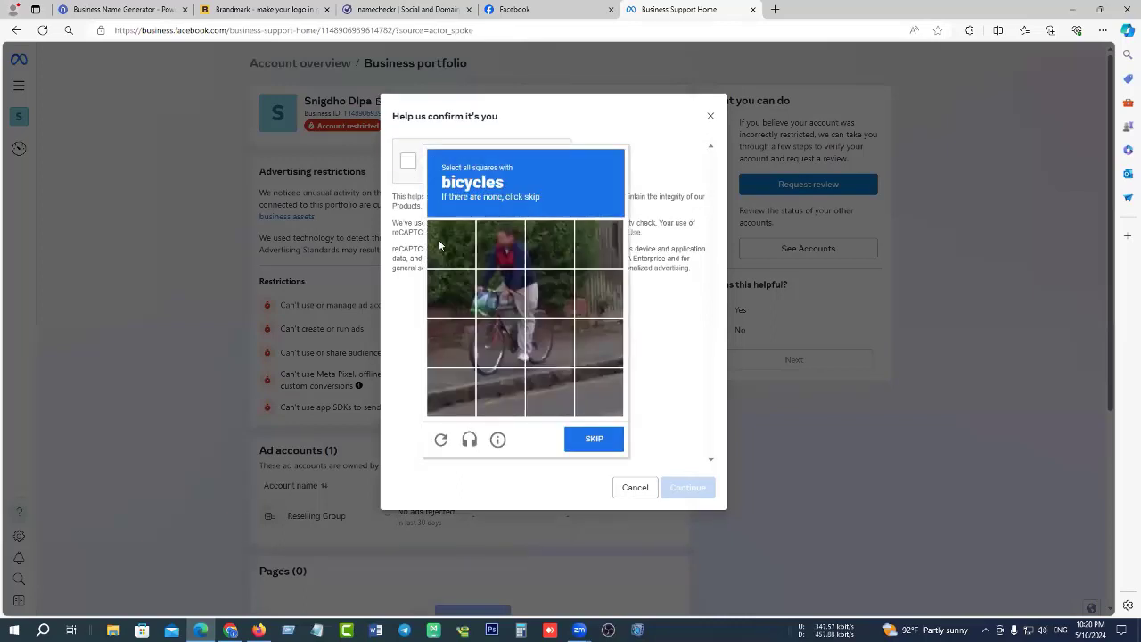
pyautogui.click(491, 256)
pyautogui.click(546, 293)
pyautogui.click(504, 308)
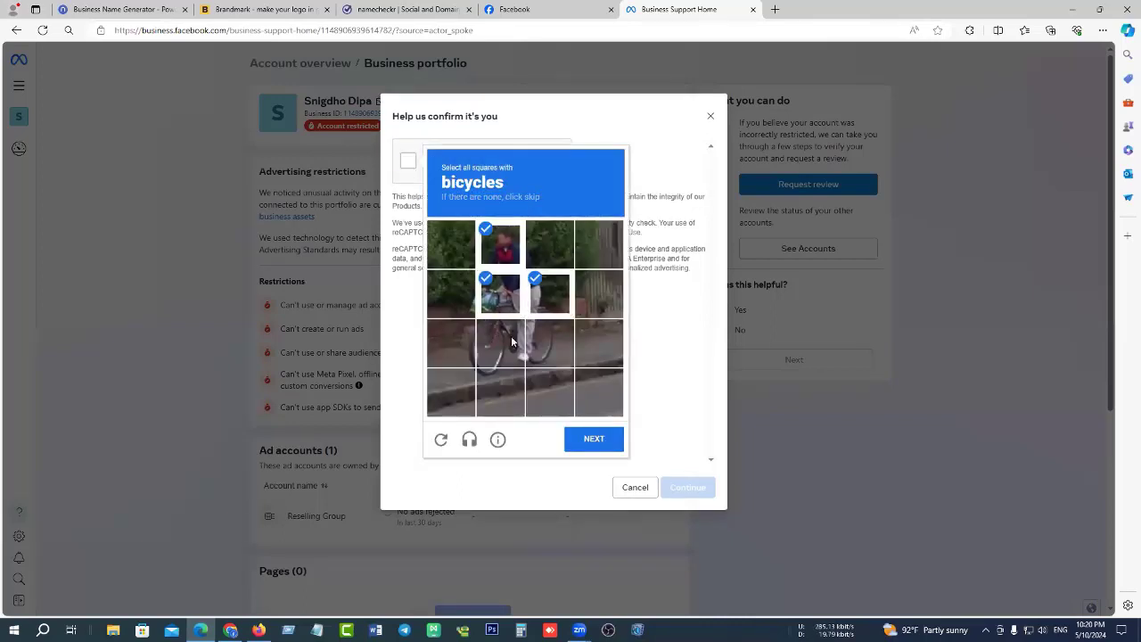
pyautogui.click(595, 443)
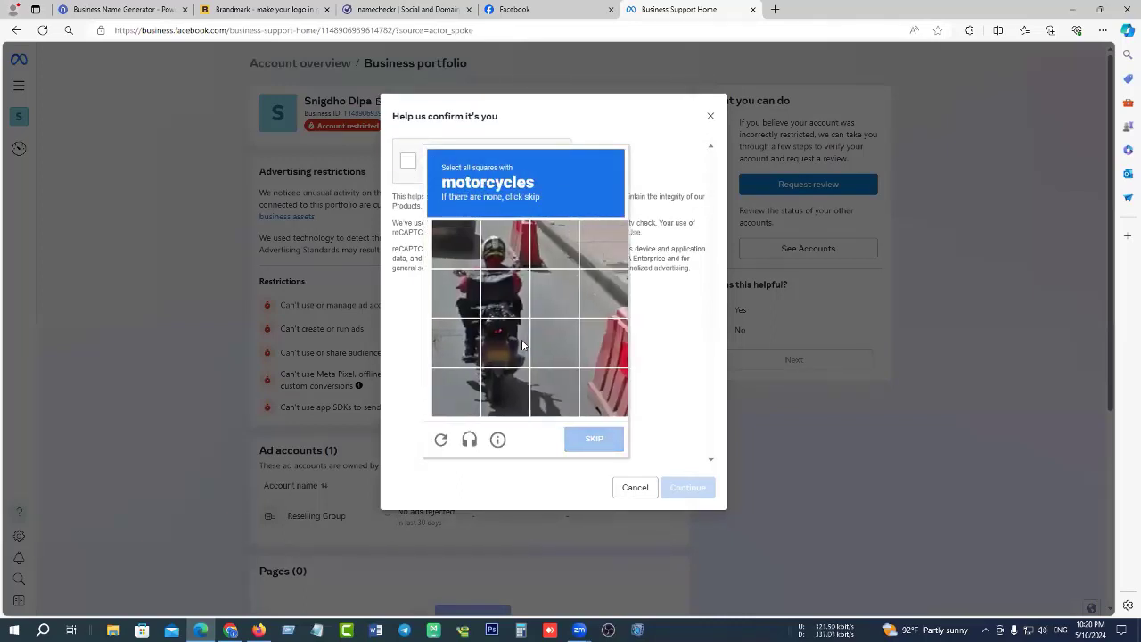
# Pick the seven motorcycle squares, verify, and continue past the robot check.
pyautogui.click(454, 292)
pyautogui.click(501, 294)
pyautogui.click(503, 254)
pyautogui.click(505, 337)
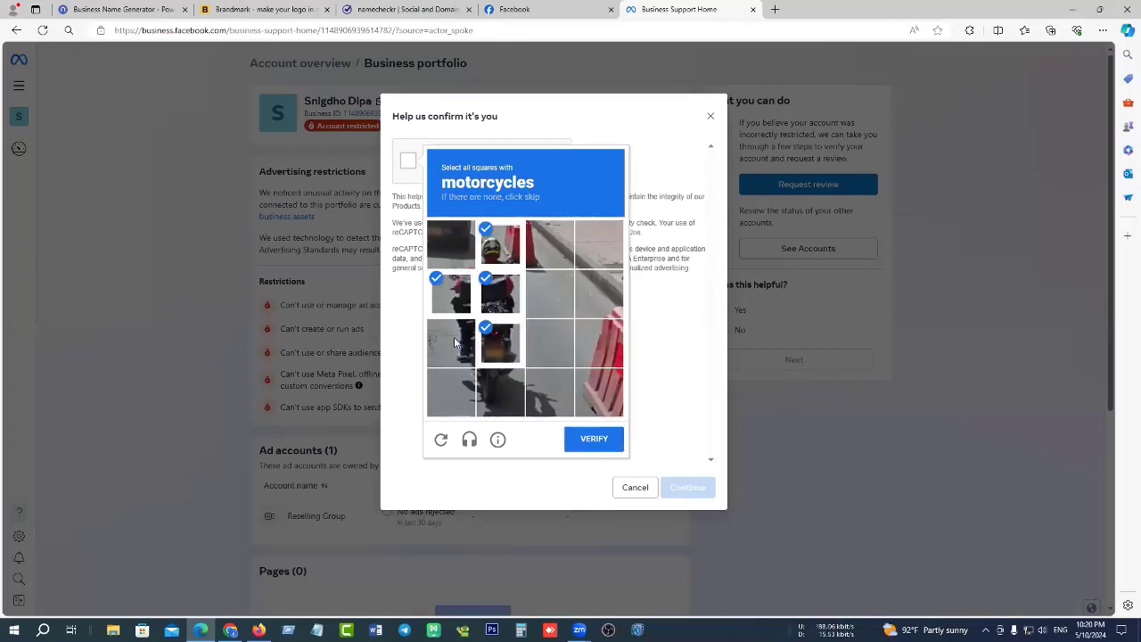
pyautogui.click(456, 342)
pyautogui.click(452, 392)
pyautogui.click(489, 390)
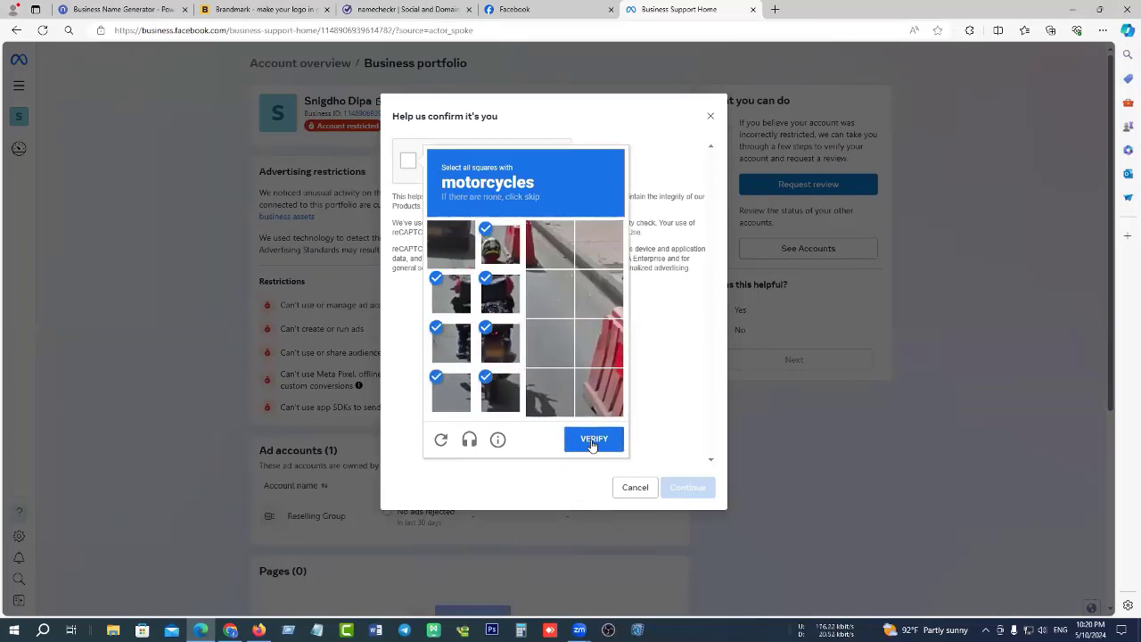
pyautogui.click(593, 437)
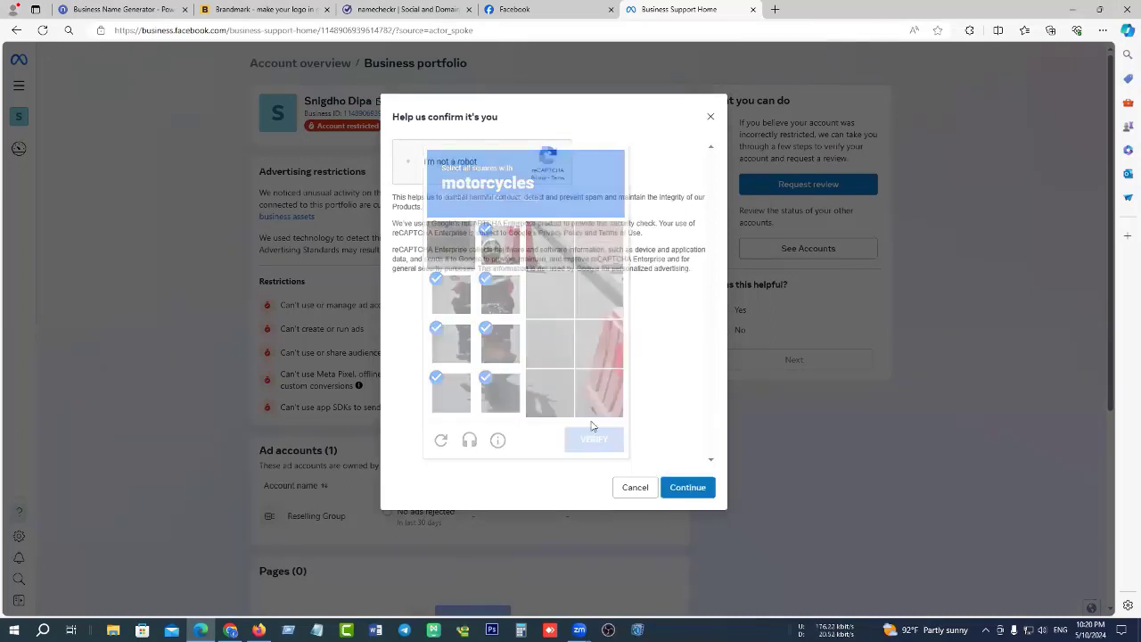
pyautogui.click(675, 482)
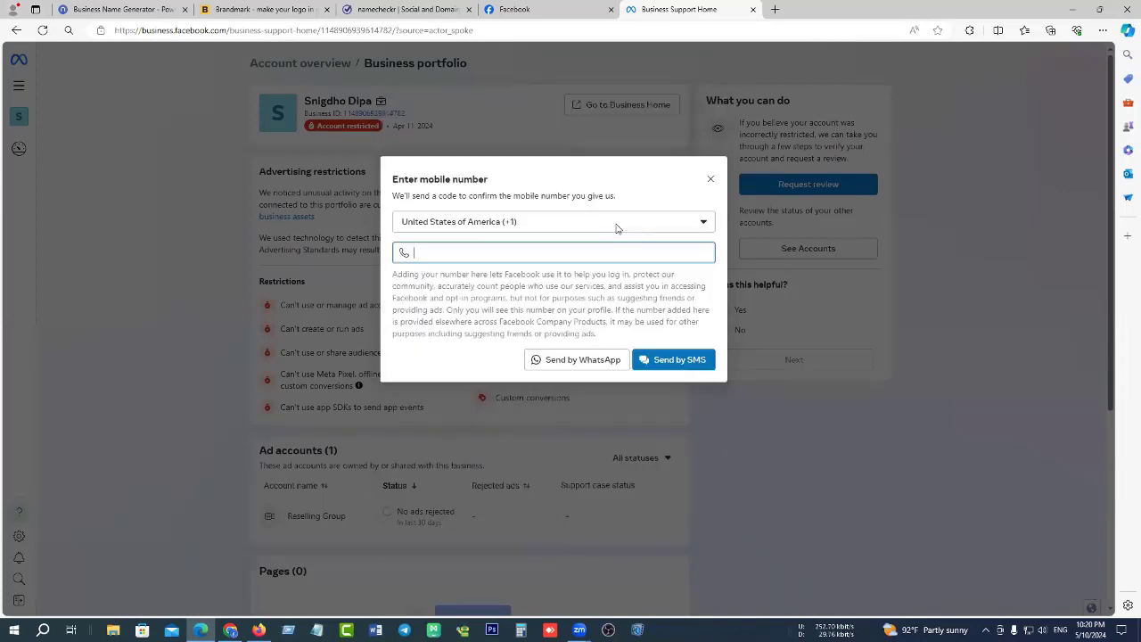
# Set the mobile number's country code to Bangladesh (+880).
pyautogui.click(566, 225)
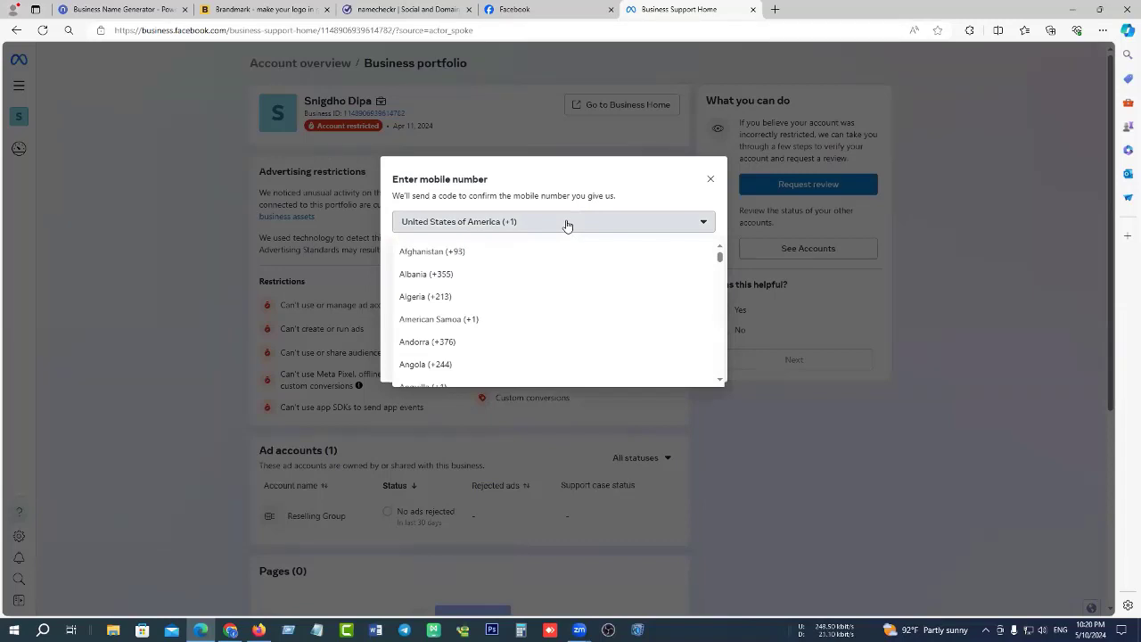
pyautogui.scroll(-3, 553, 280)
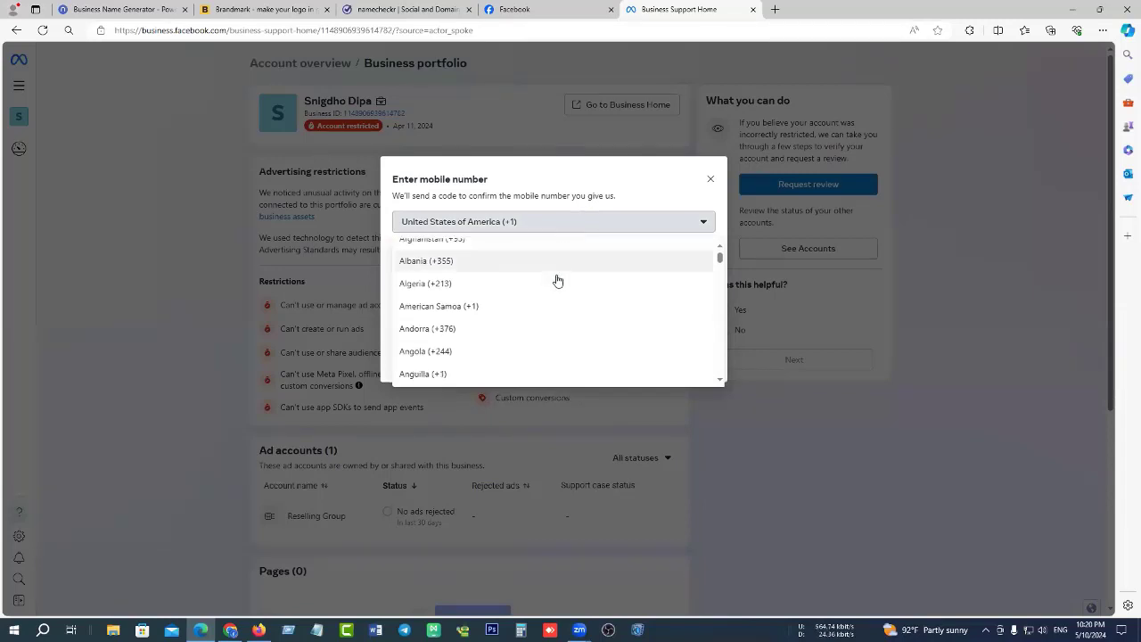
pyautogui.scroll(-4, 517, 292)
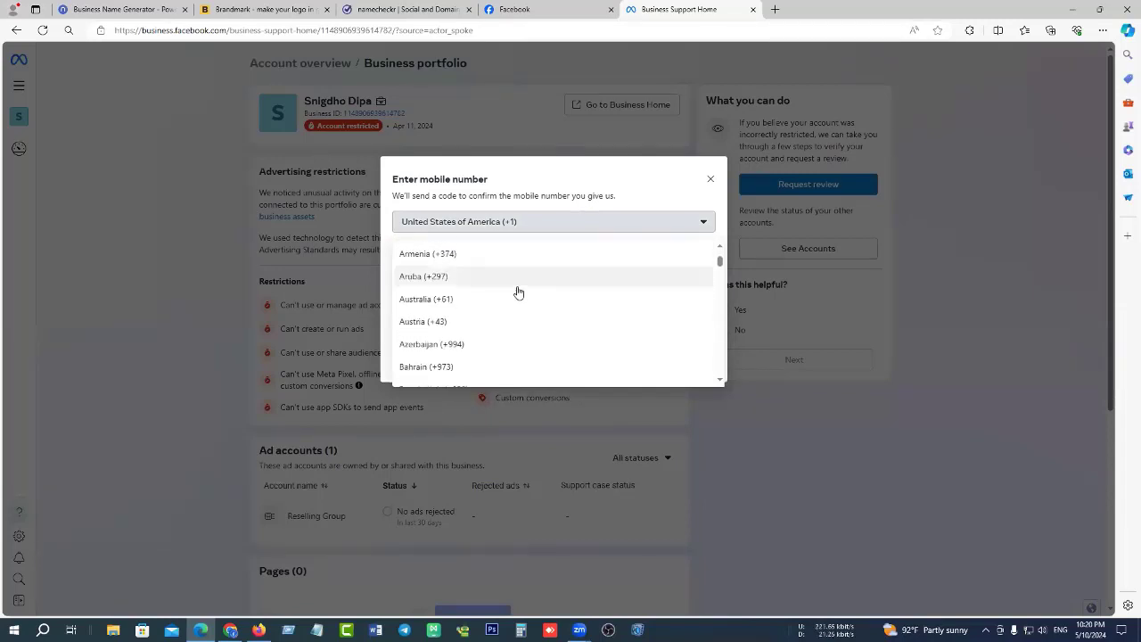
pyautogui.click(492, 299)
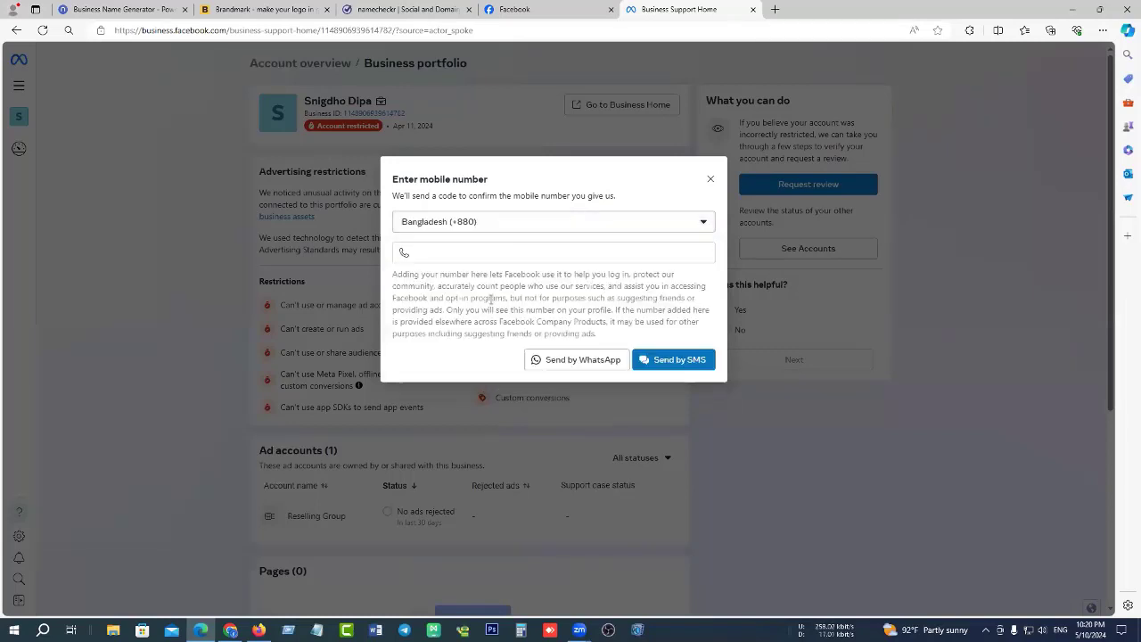
# Fill the phone field with a saved number, clear it, and close the dialog without sending a code.
pyautogui.click(517, 250)
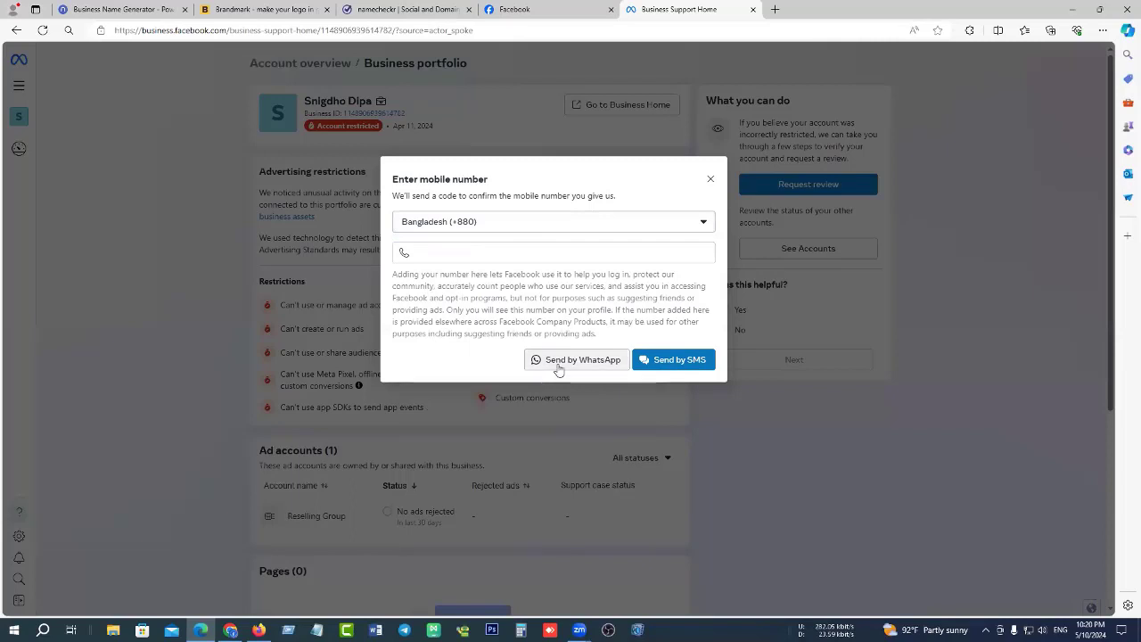
pyautogui.click(584, 253)
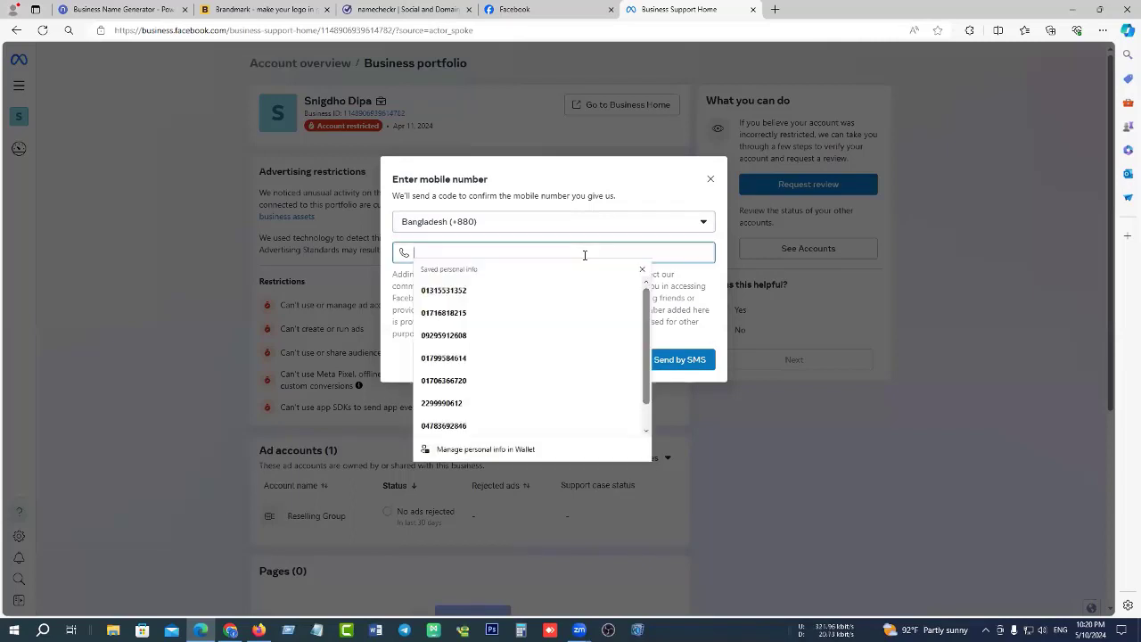
pyautogui.click(589, 194)
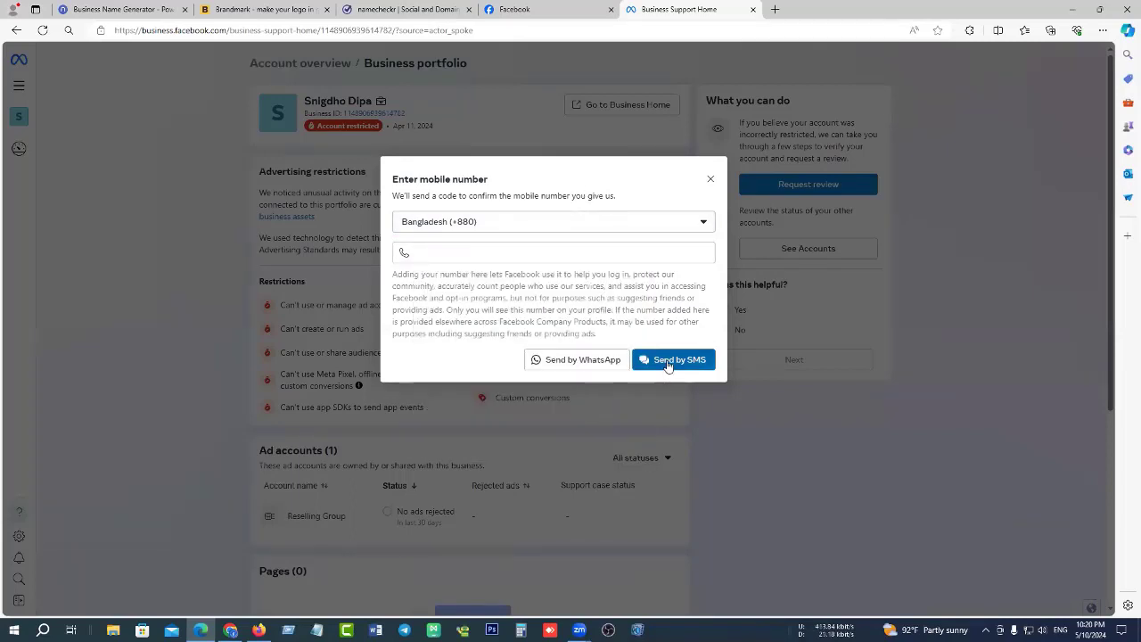
pyautogui.click(562, 253)
pyautogui.click(469, 287)
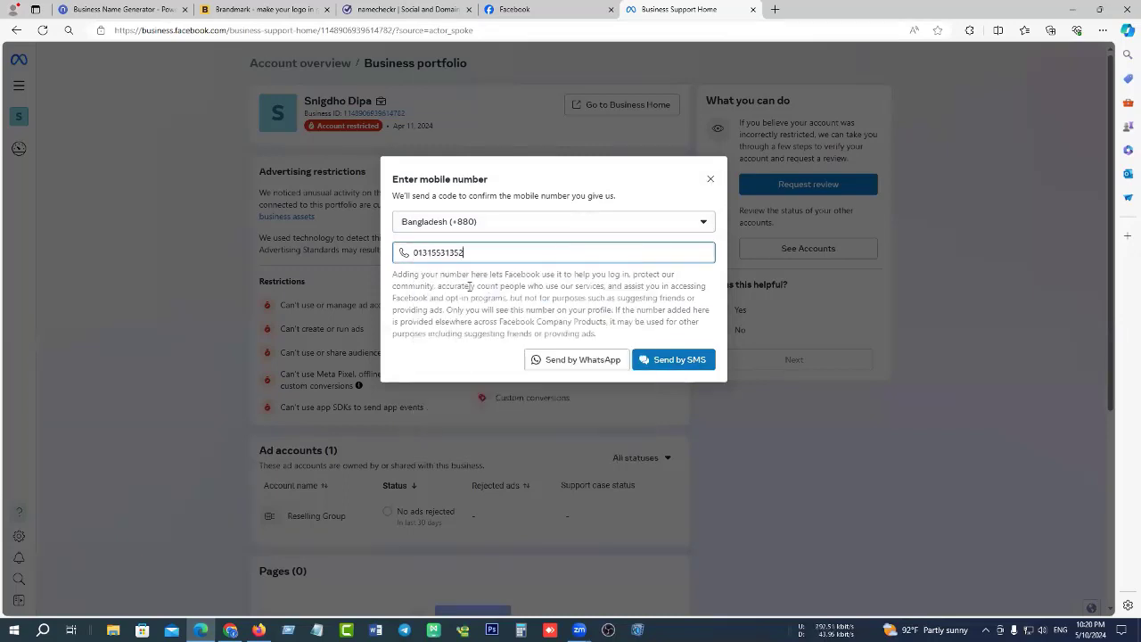
pyautogui.moveTo(499, 252); pyautogui.dragTo(375, 260)
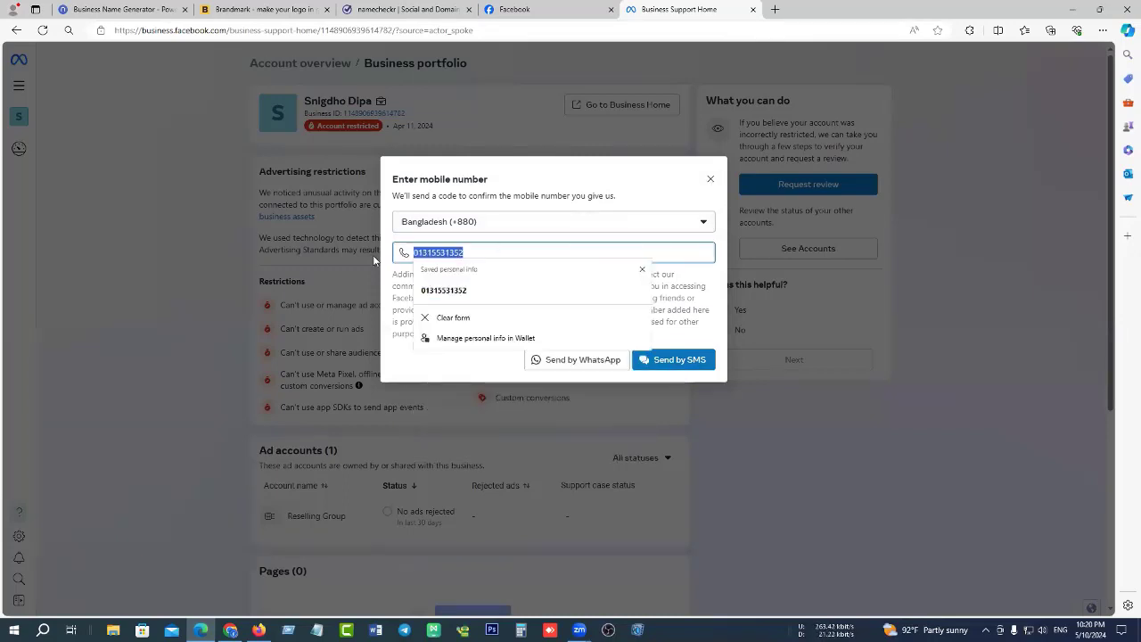
pyautogui.press('BackSpace')
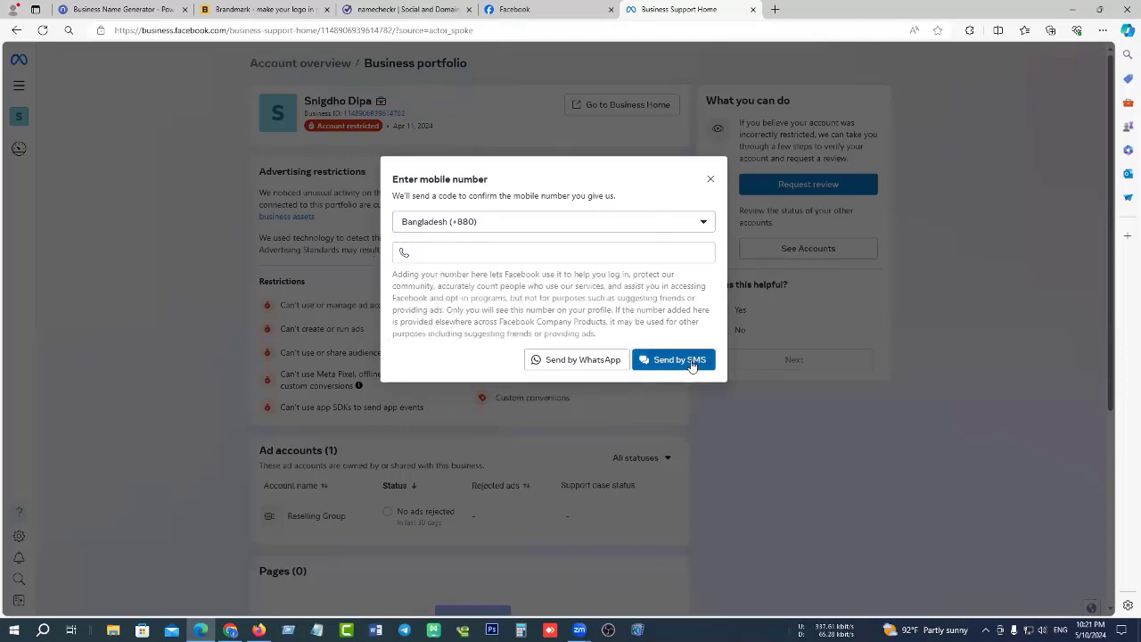
pyautogui.click(711, 181)
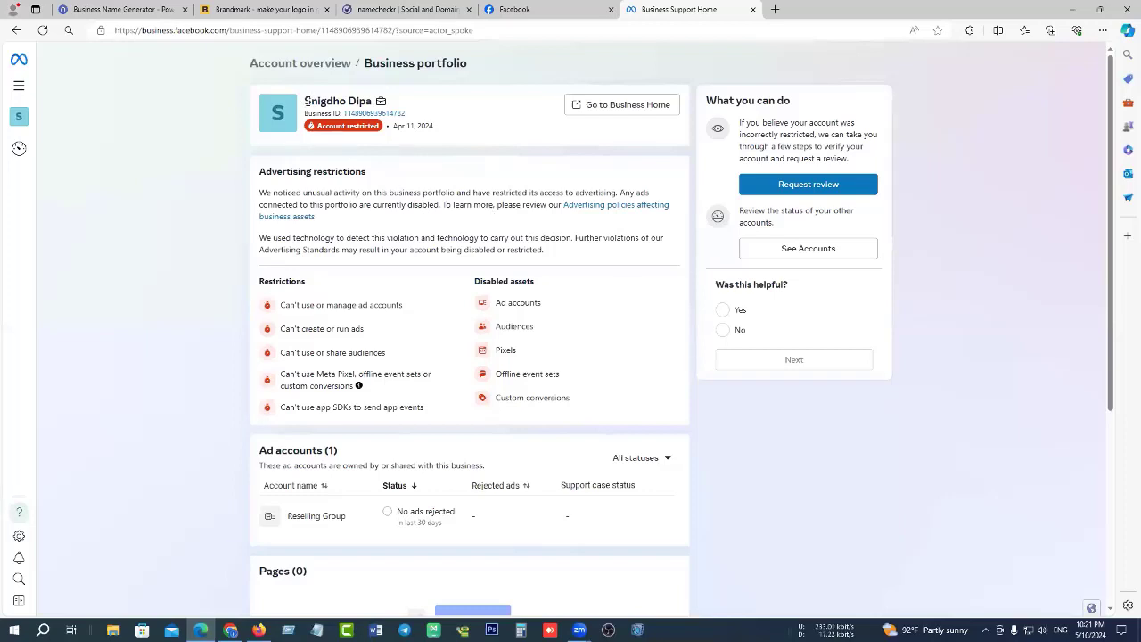
# Select the business portfolio name and send it to Edge's Copilot side panel.
pyautogui.moveTo(304, 101); pyautogui.dragTo(372, 102)
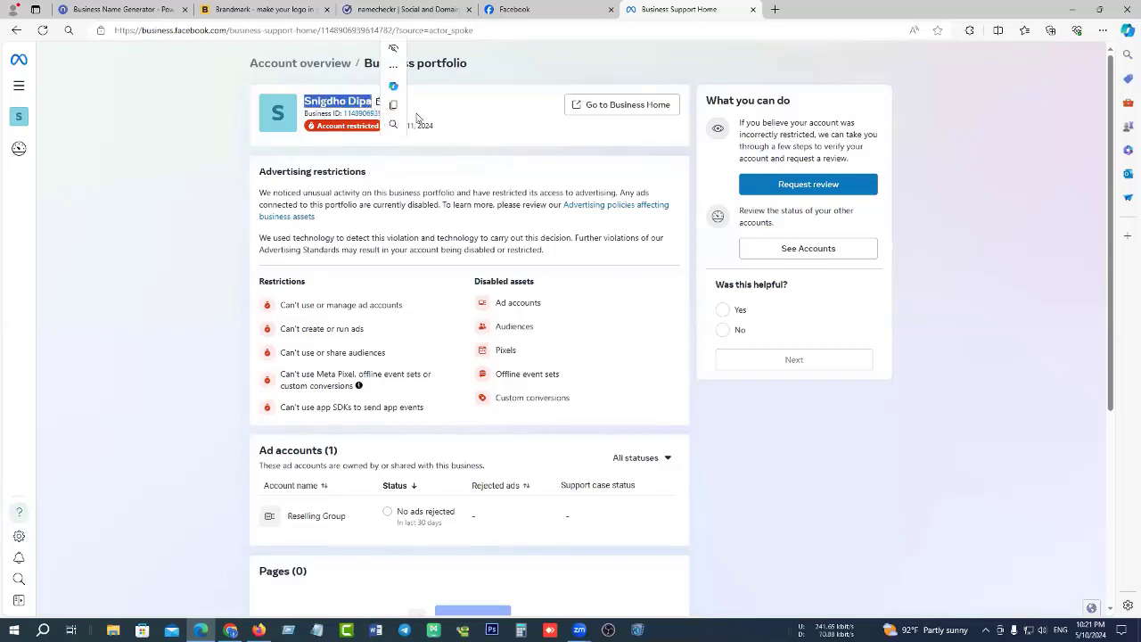
pyautogui.click(494, 114)
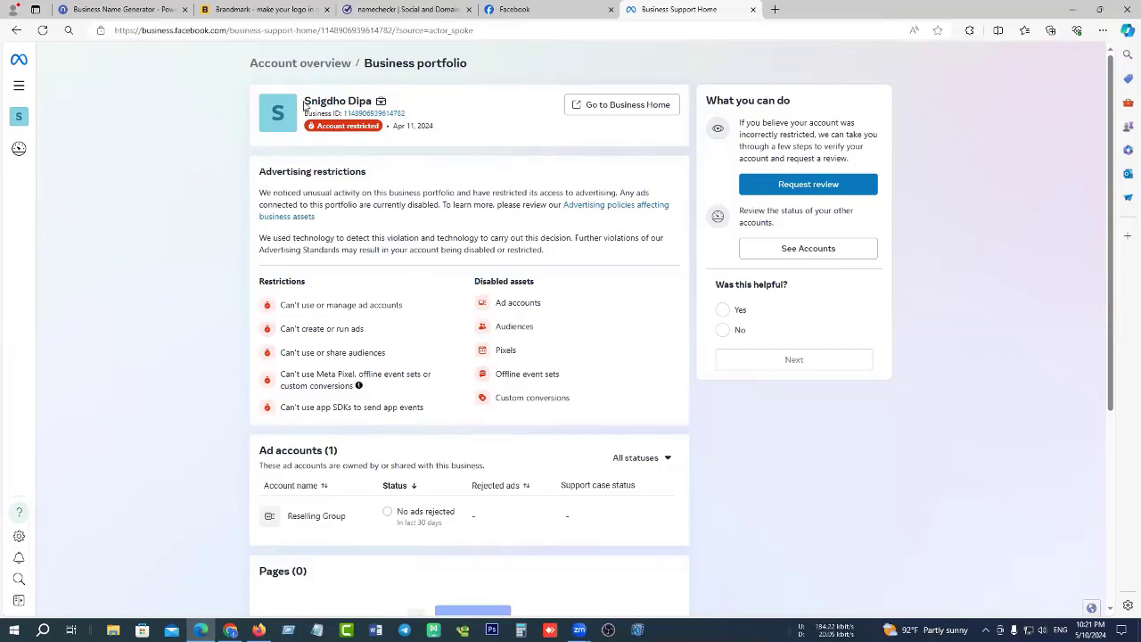
pyautogui.moveTo(305, 100); pyautogui.dragTo(393, 98)
pyautogui.click(406, 90)
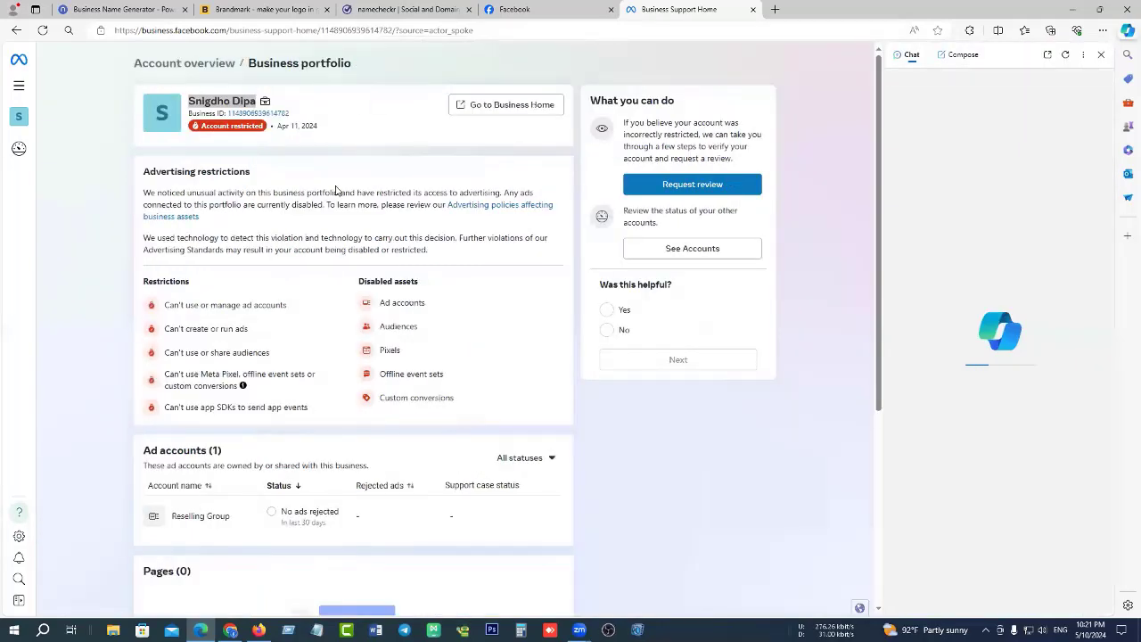